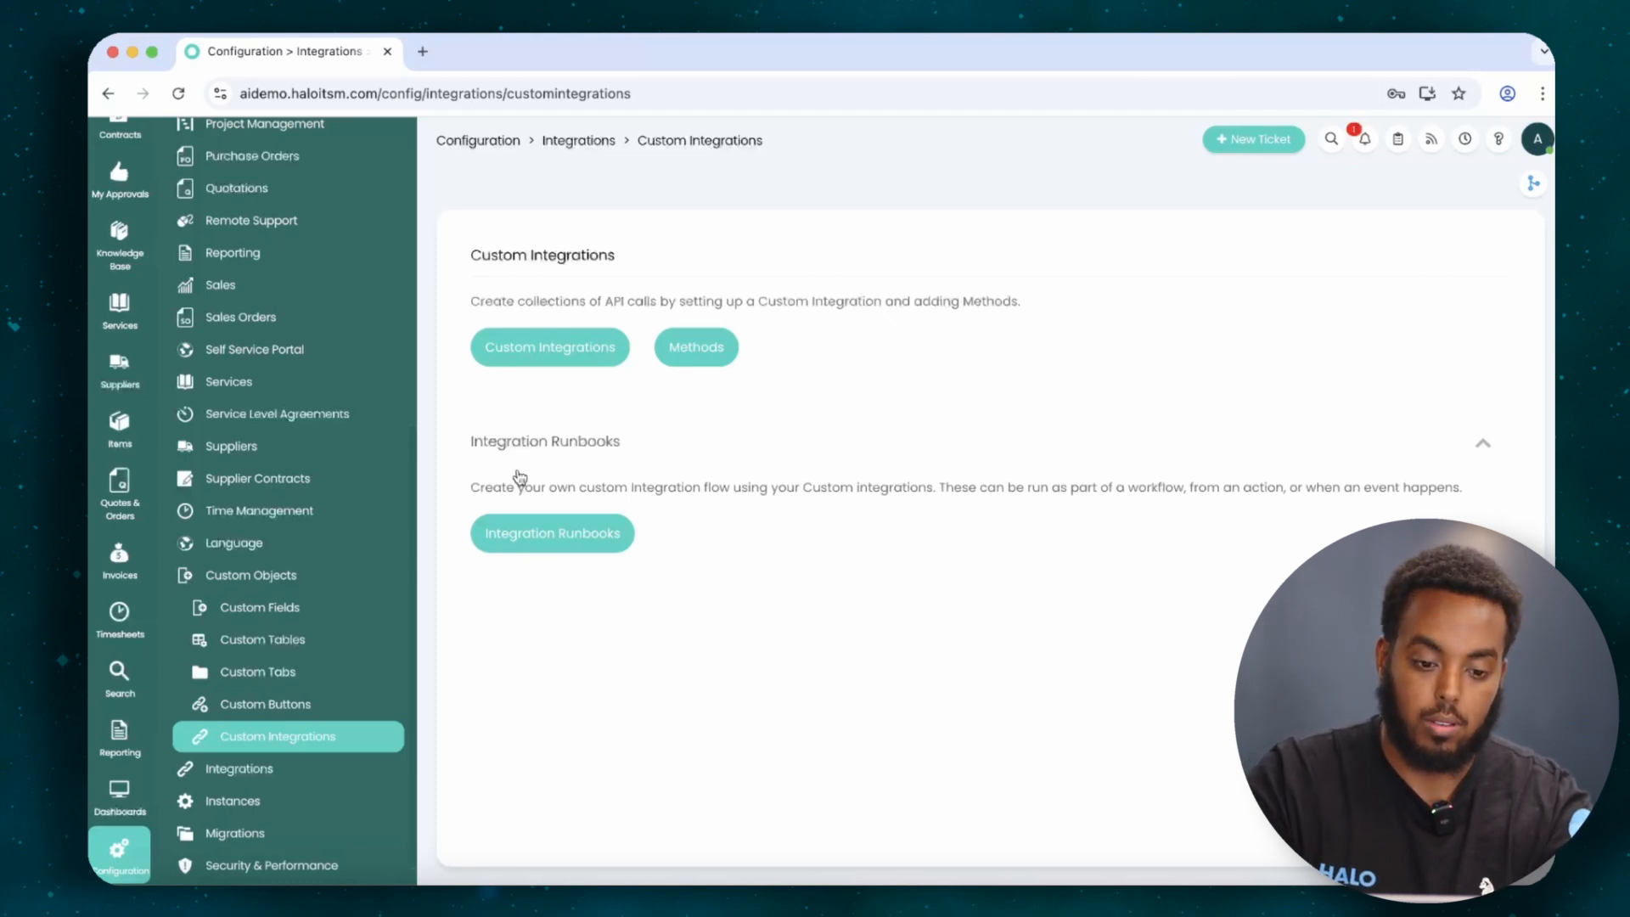
# Create a new custom integration called 'Halo API', keeping System Integration set to None.
pyautogui.click(565, 354)
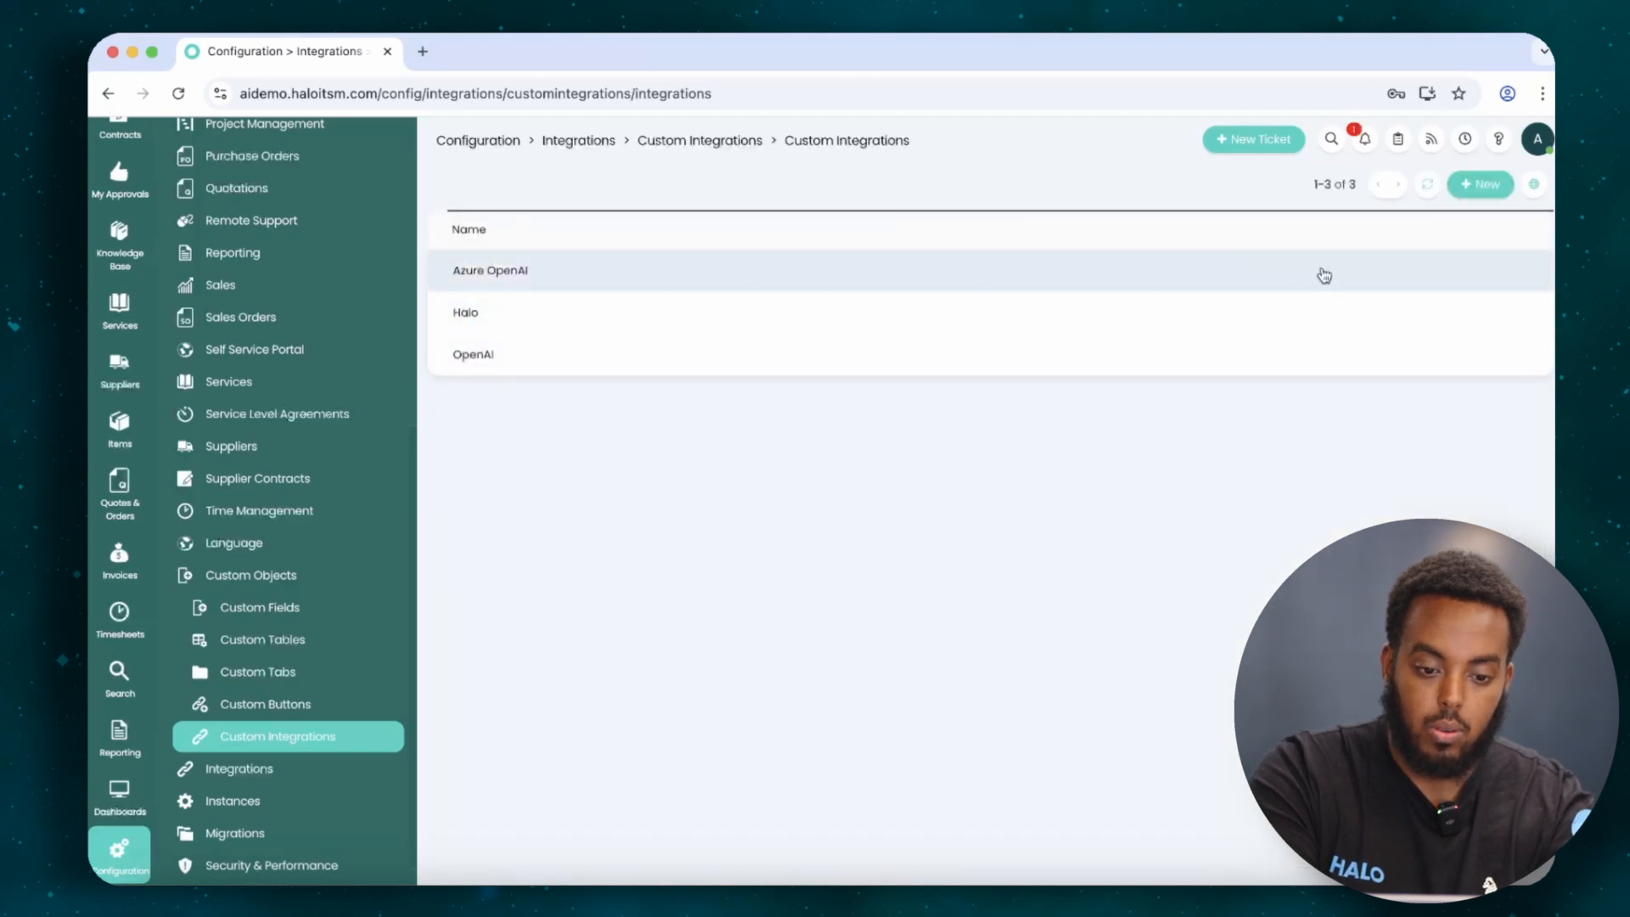
pyautogui.click(1494, 185)
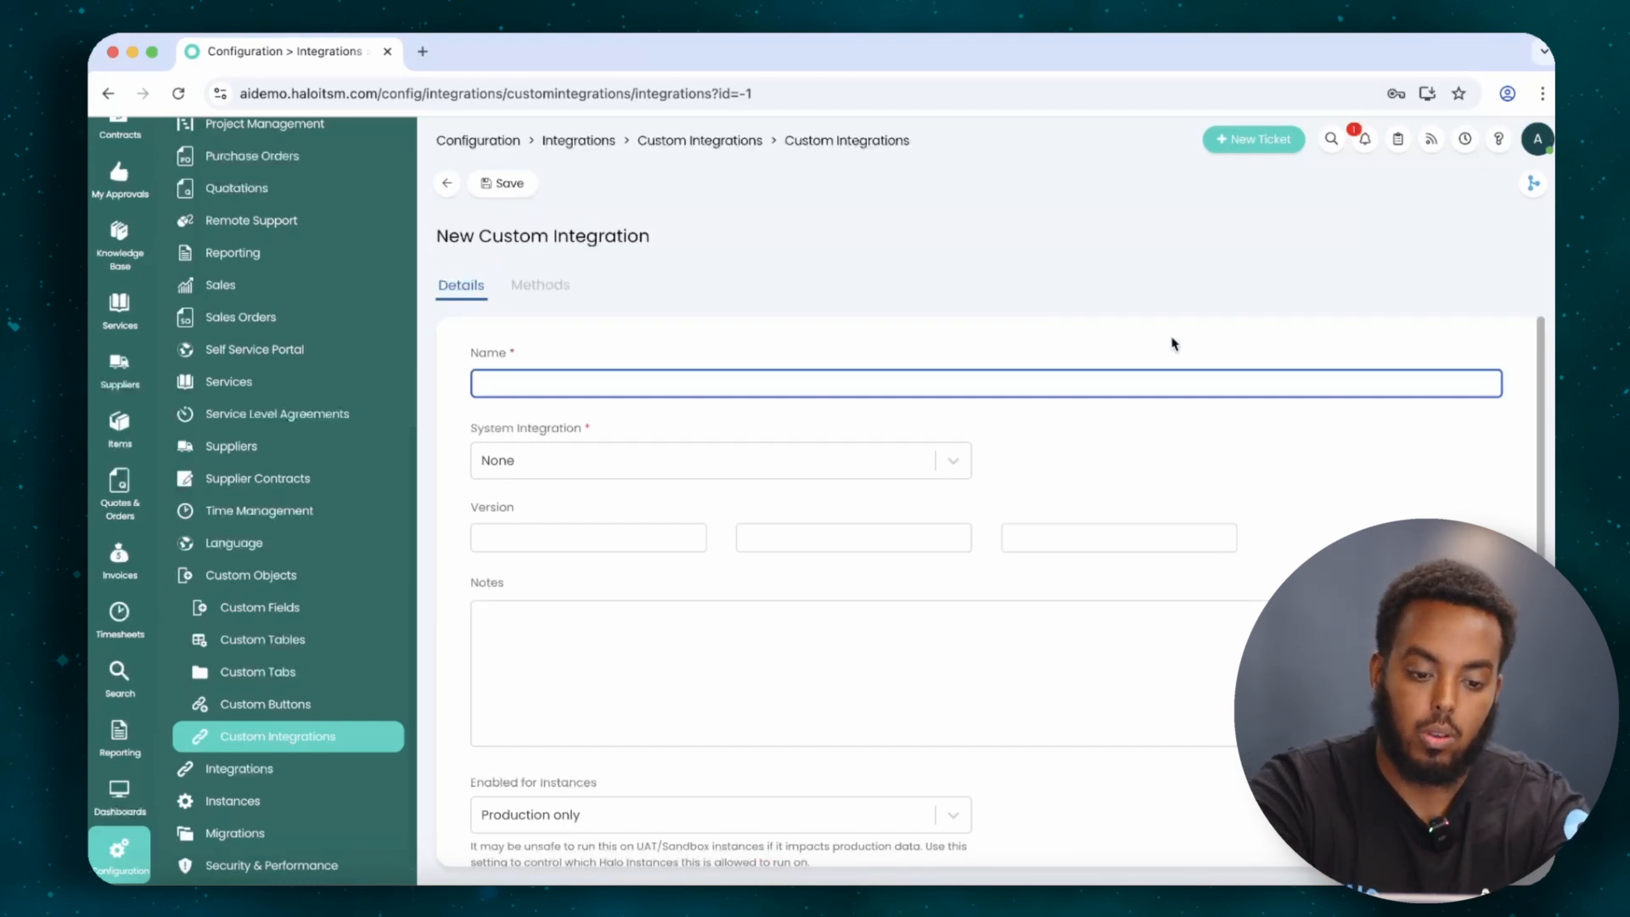
pyautogui.write('Halo ')
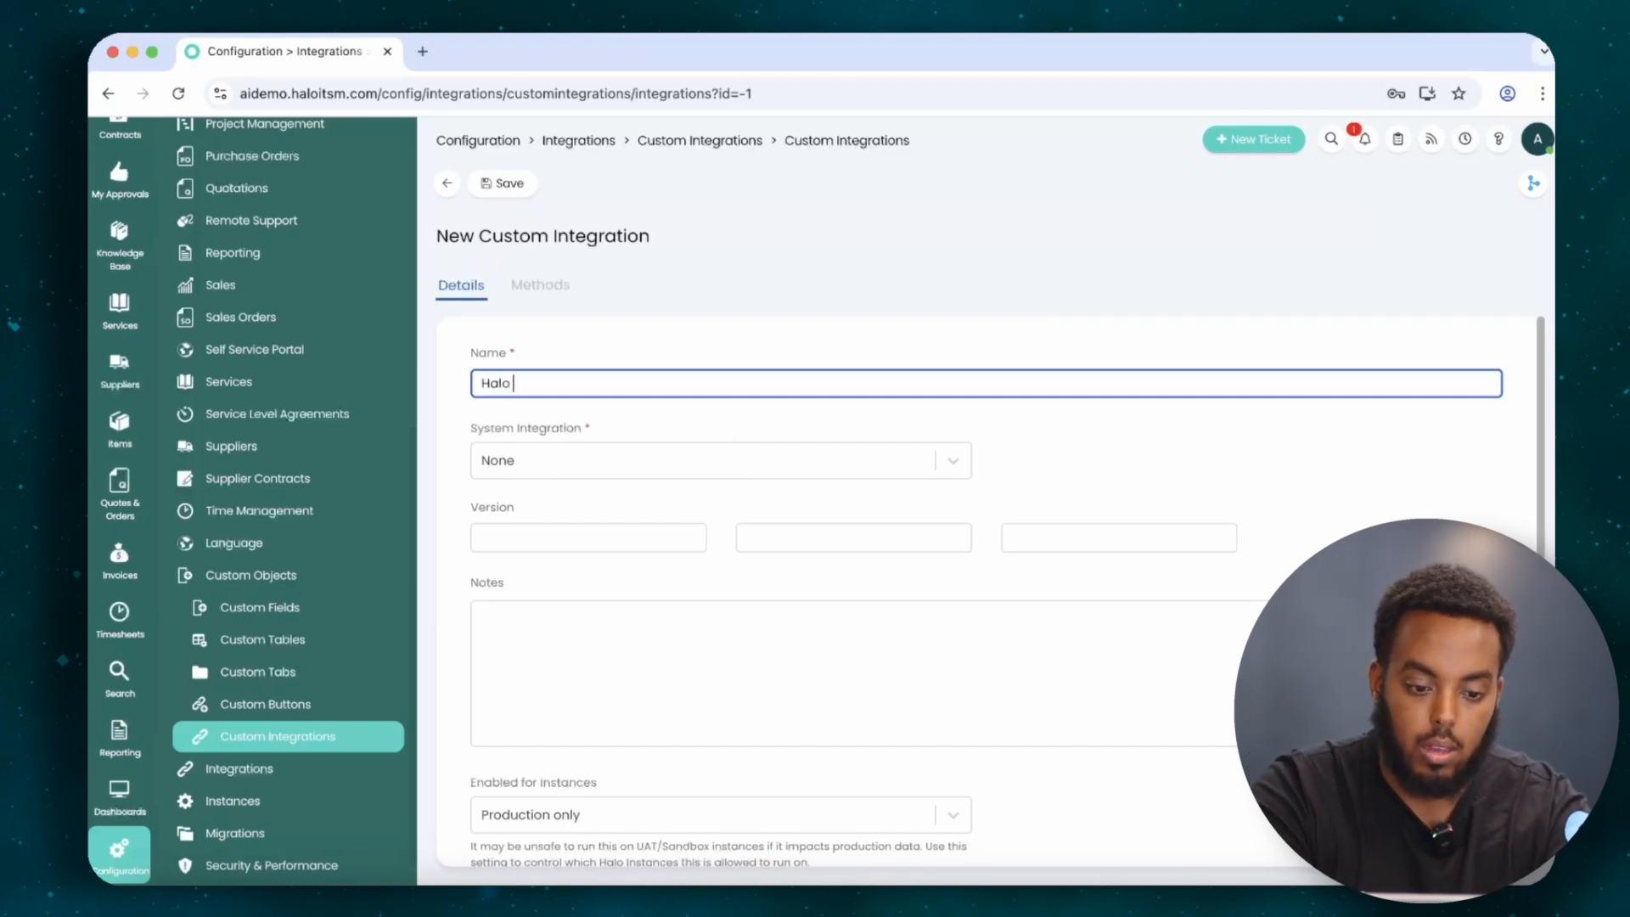
pyautogui.write('API')
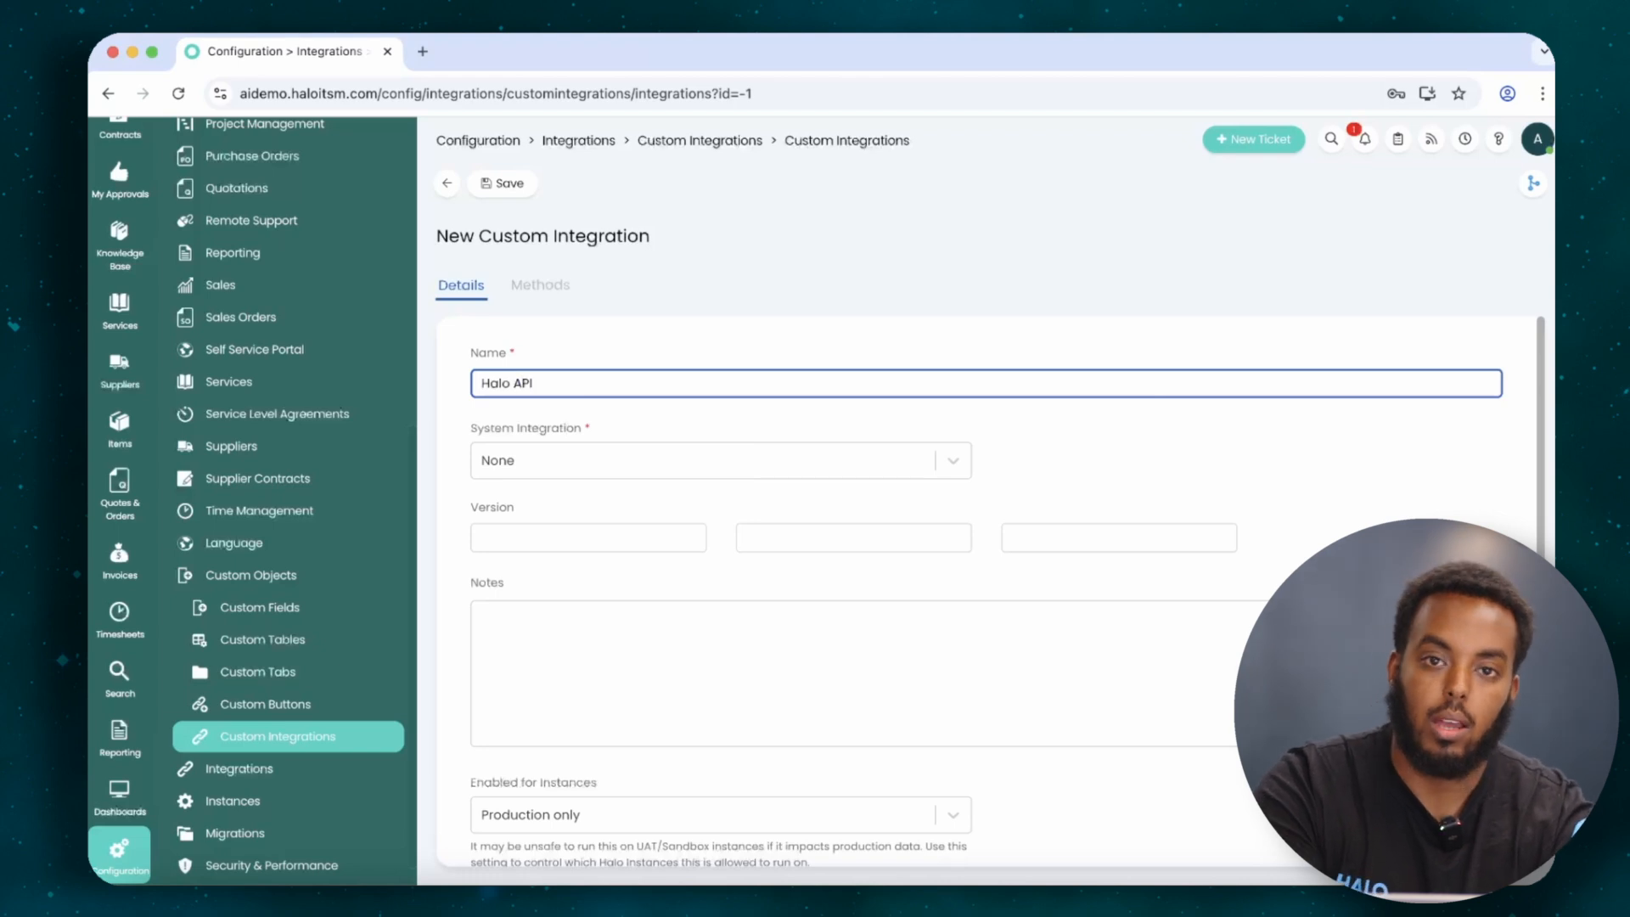
pyautogui.click(775, 456)
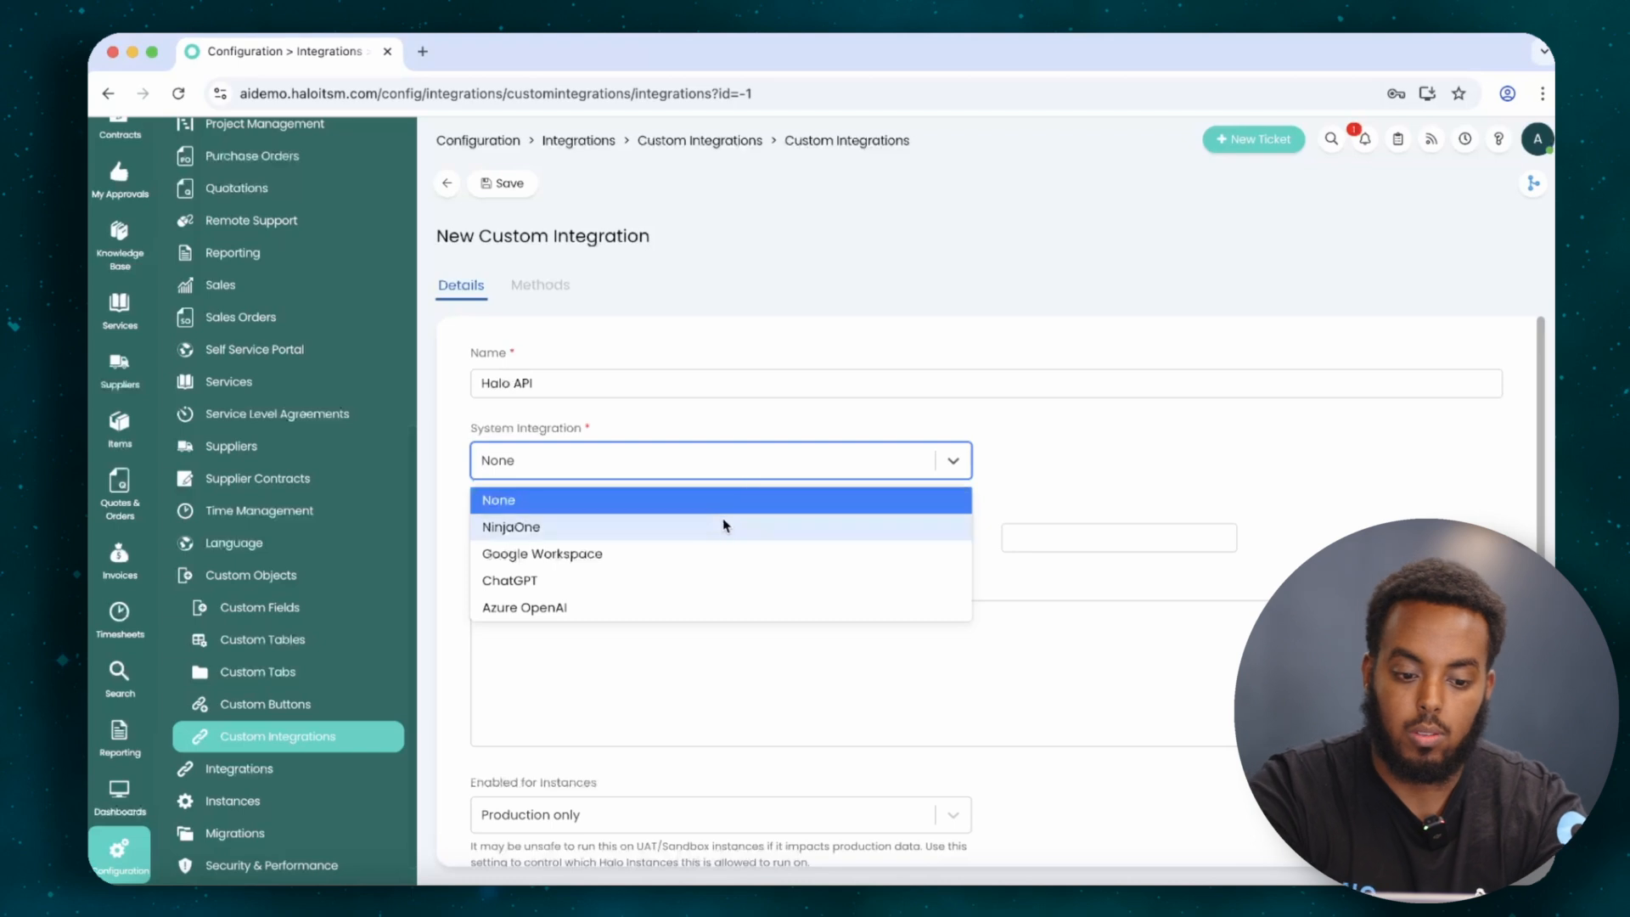
pyautogui.click(1012, 429)
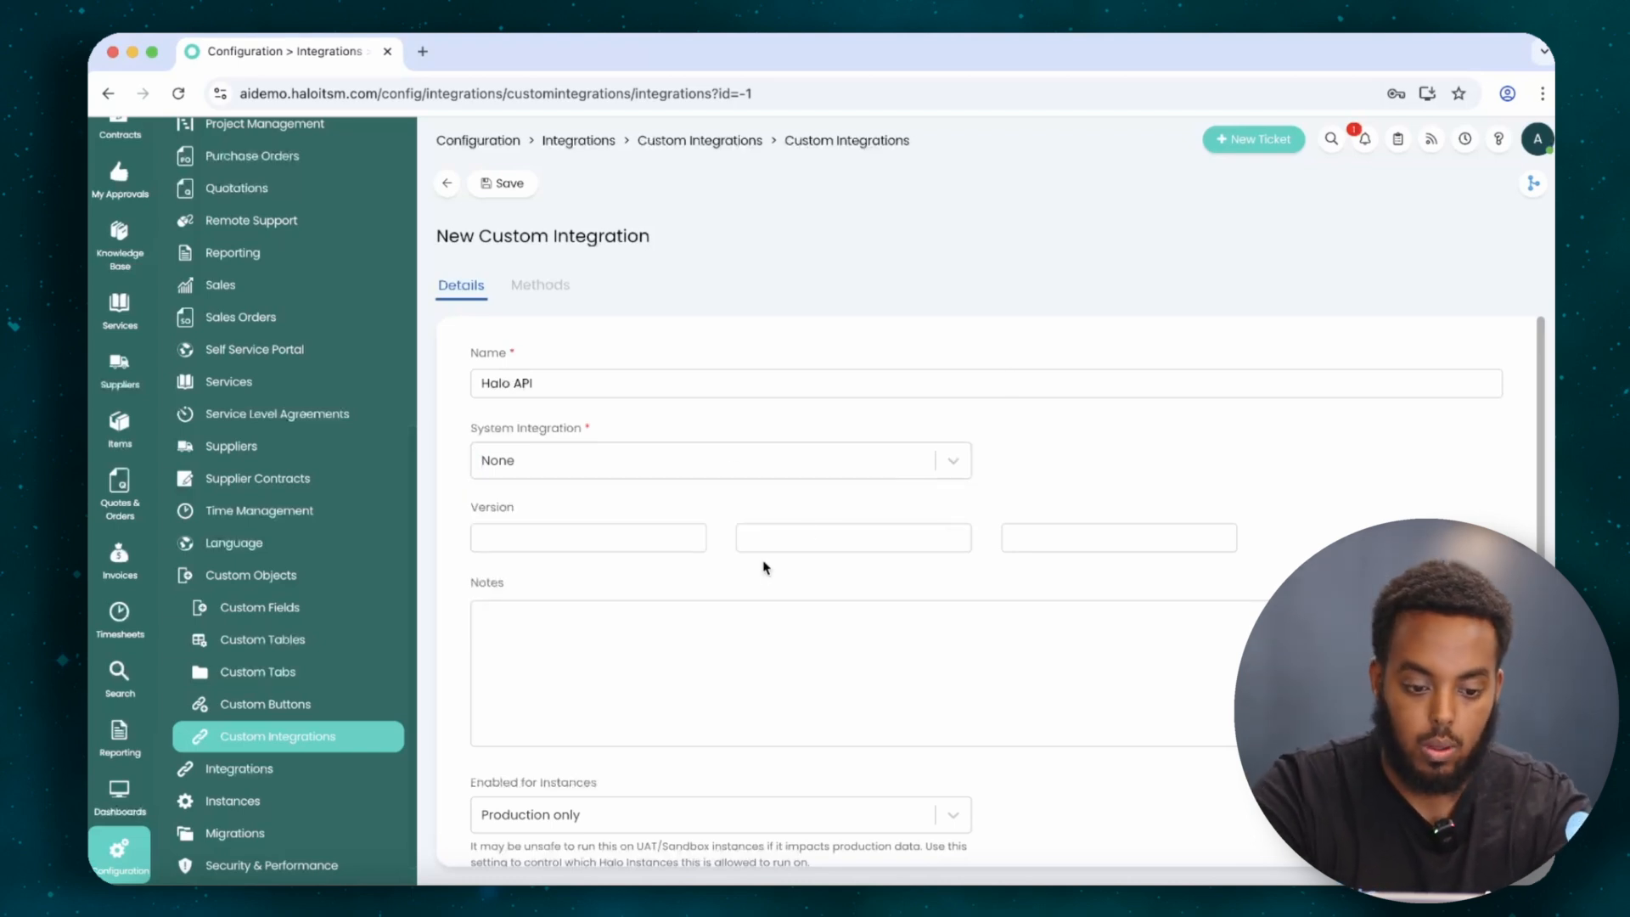
pyautogui.scroll(-3, 763, 564)
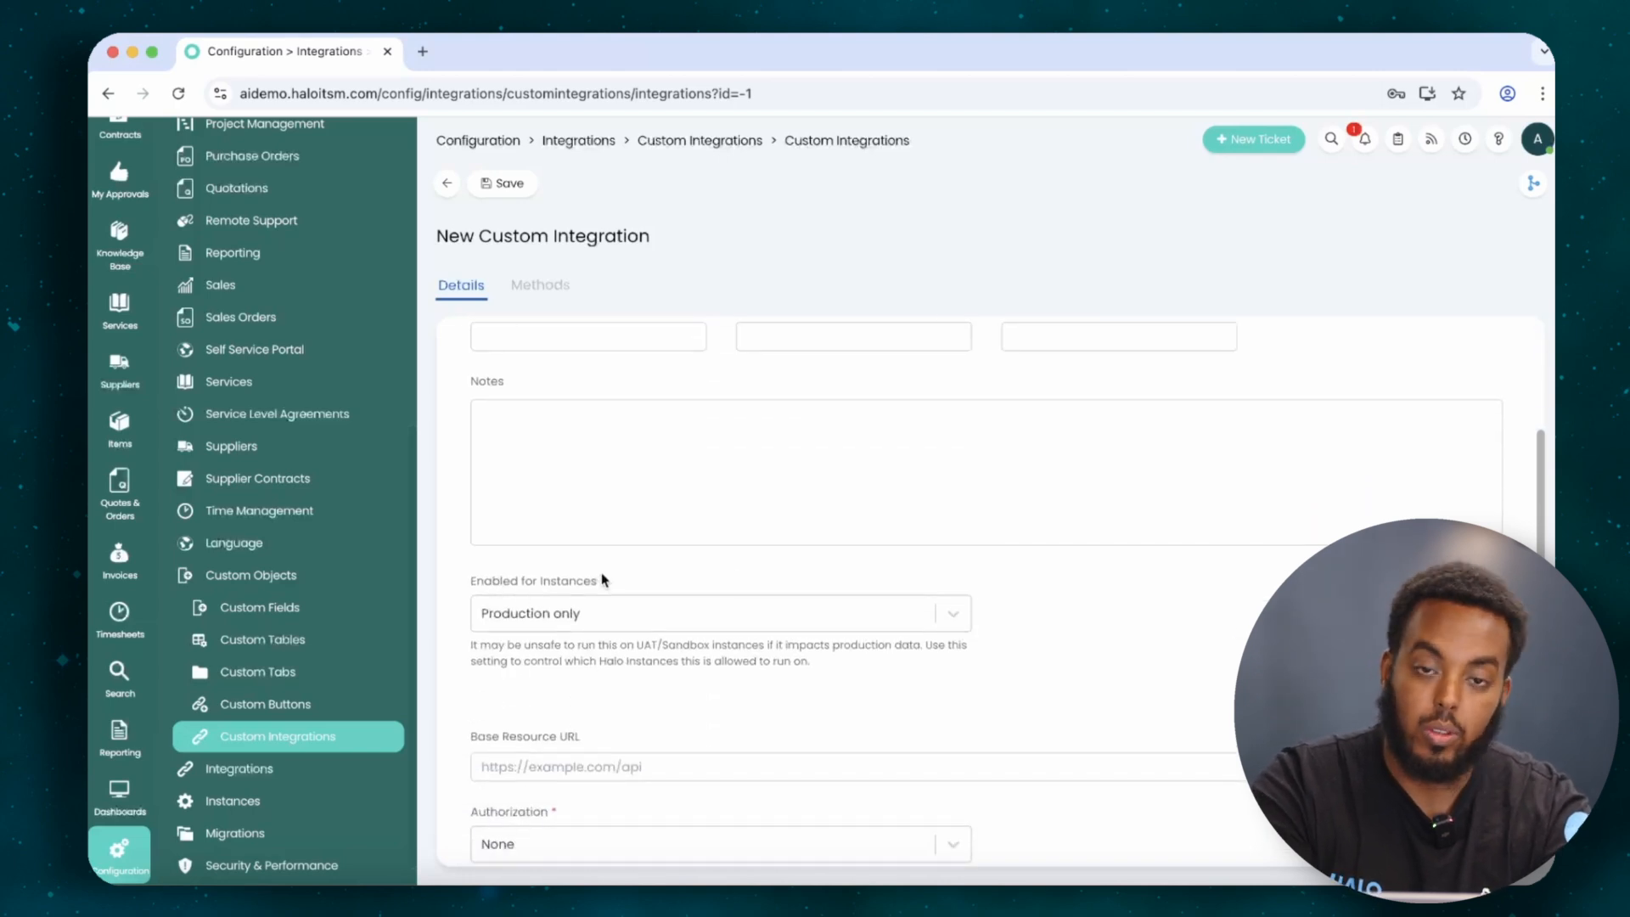
# Enable the Halo API integration for All Instances instead of production only.
pyautogui.click(586, 613)
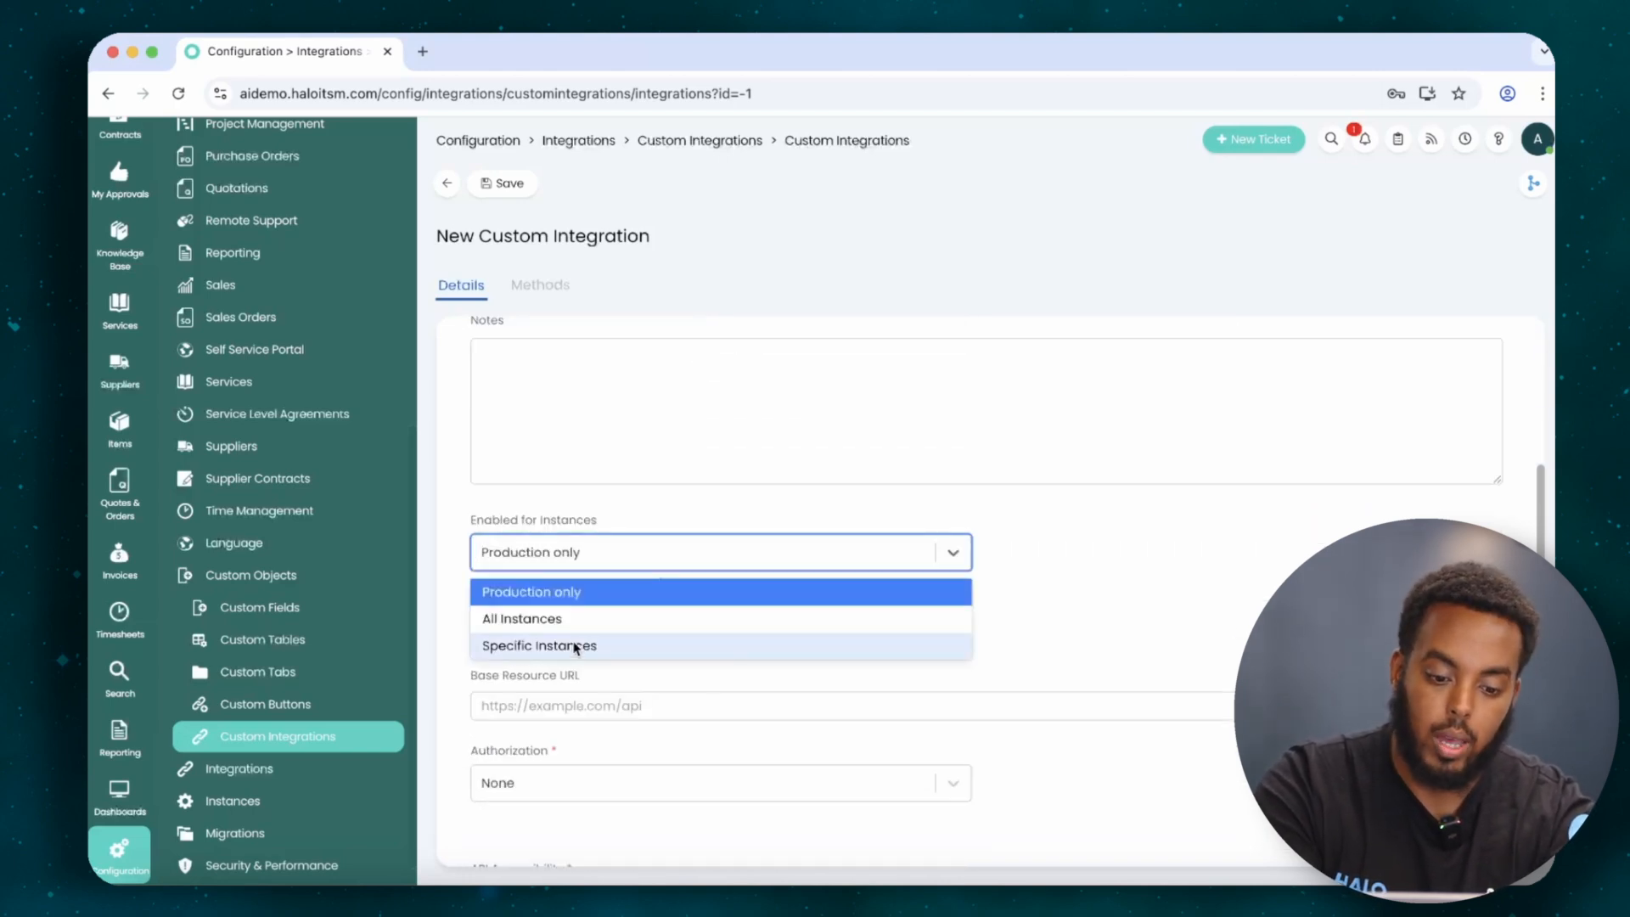
pyautogui.click(582, 620)
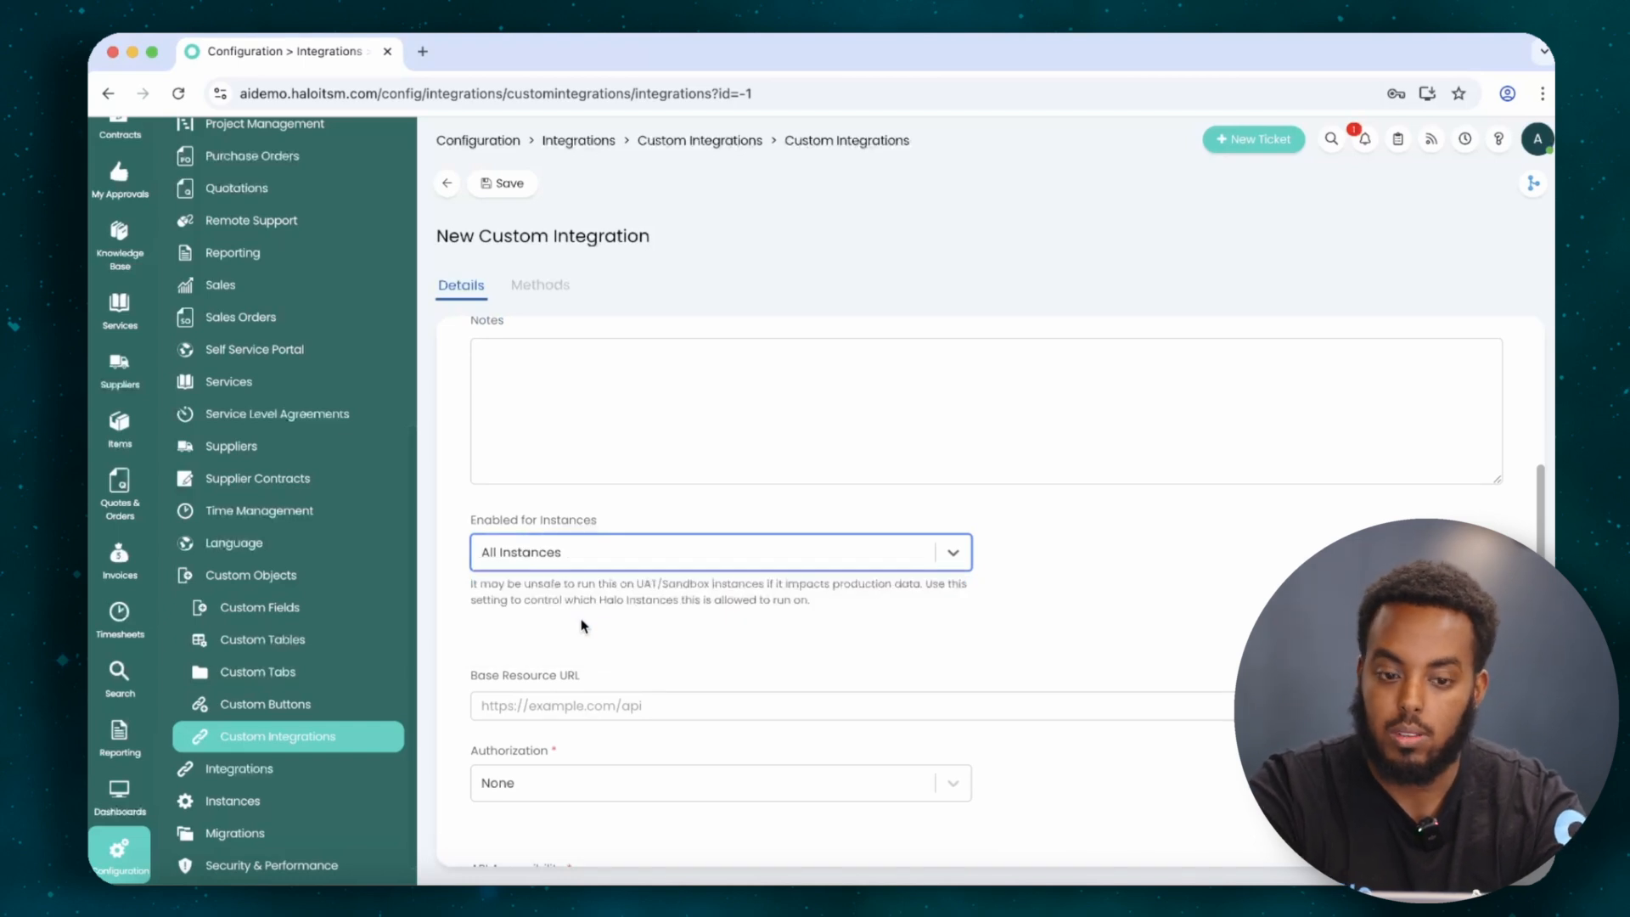
pyautogui.scroll(-2, 583, 626)
pyautogui.click(541, 611)
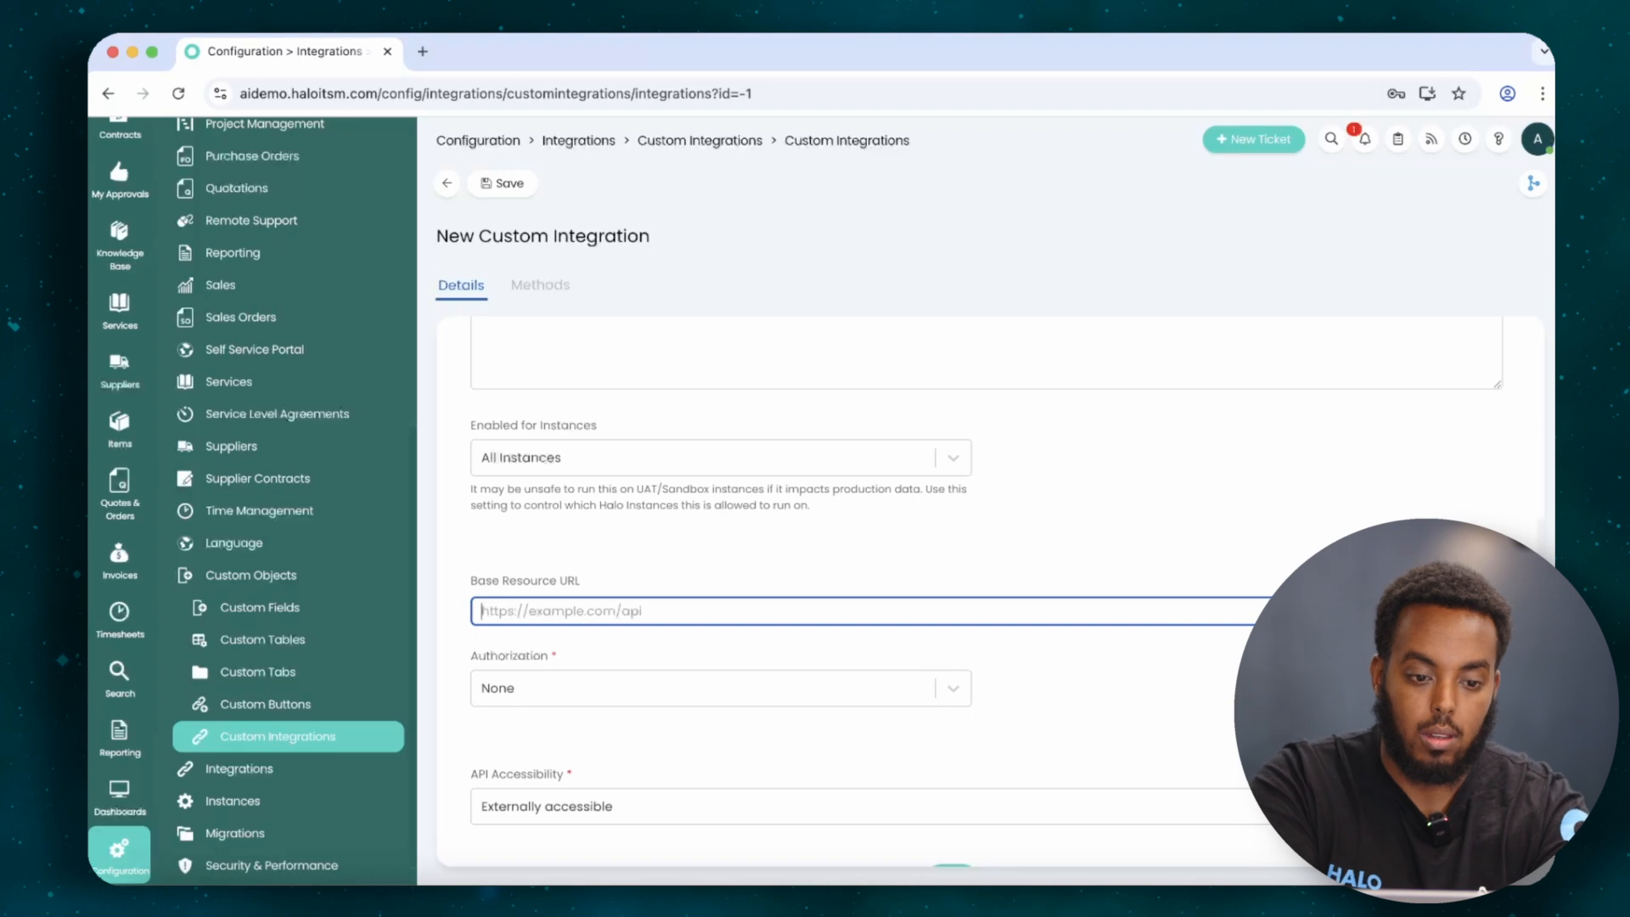
pyautogui.click(422, 93)
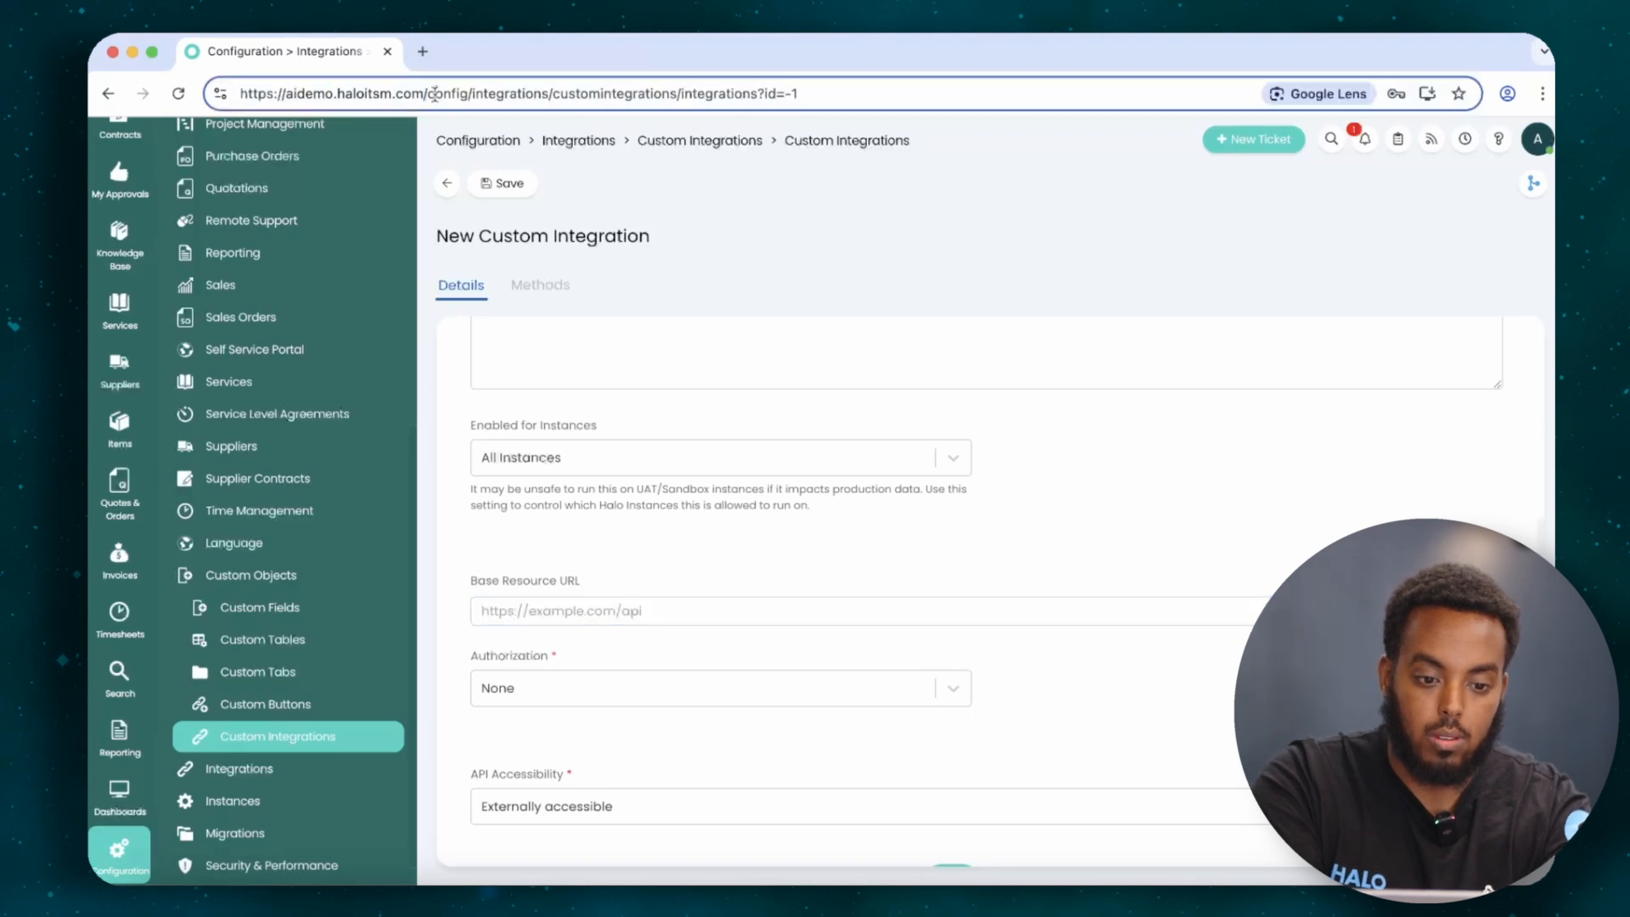
pyautogui.moveTo(427, 93); pyautogui.dragTo(220, 93)
pyautogui.press('super+c')
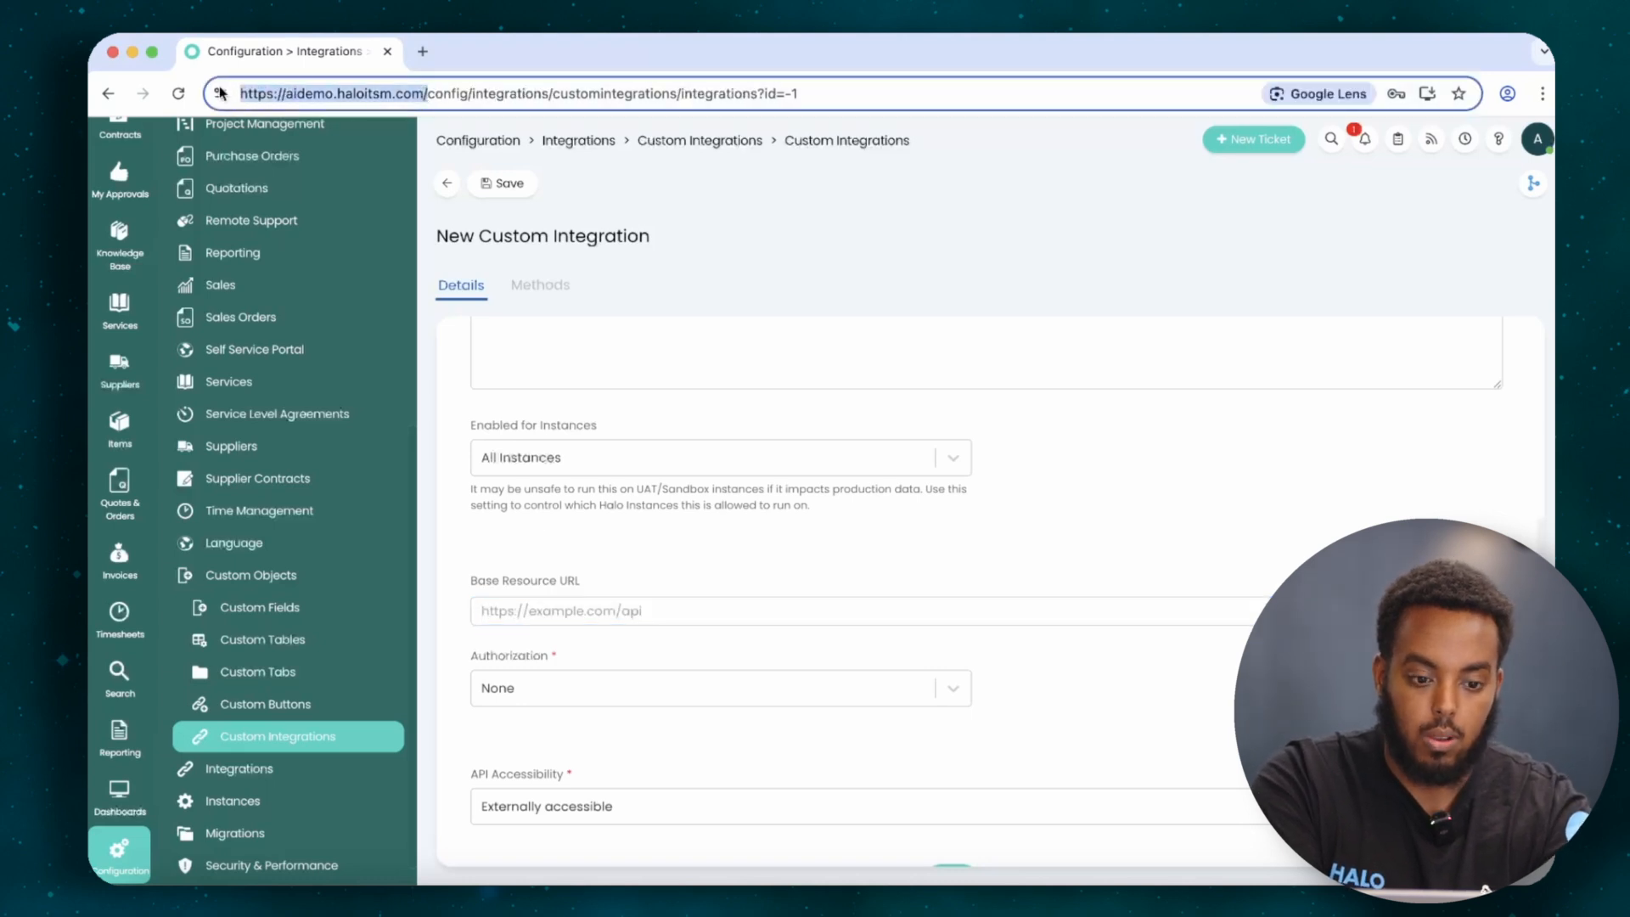
pyautogui.click(691, 609)
pyautogui.press('super+v')
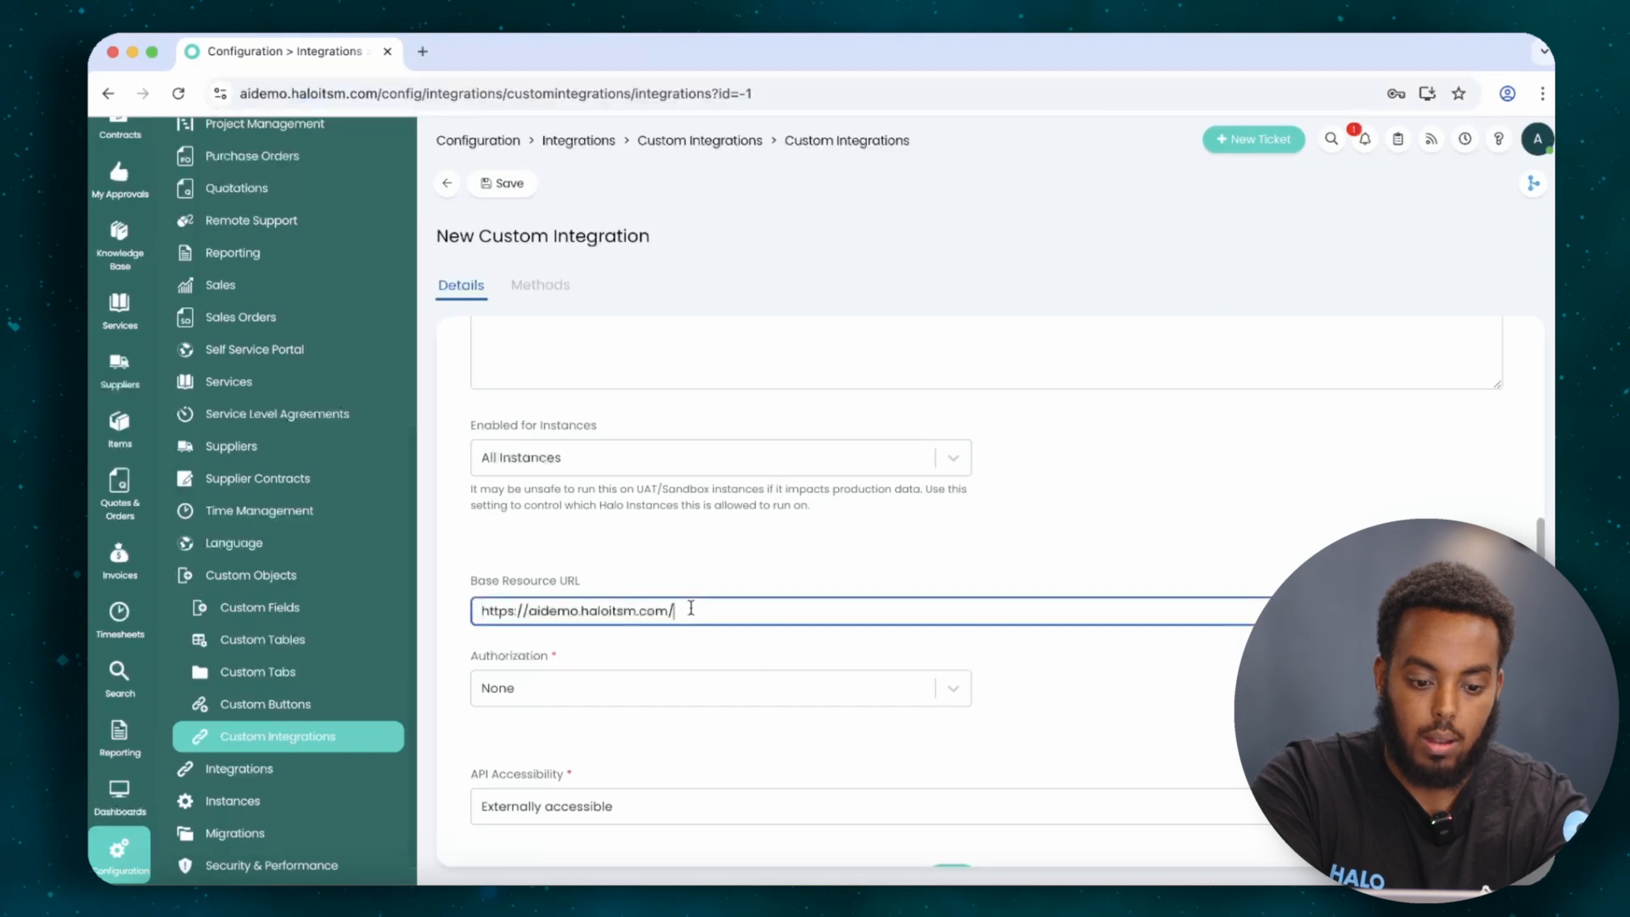
pyautogui.write('api')
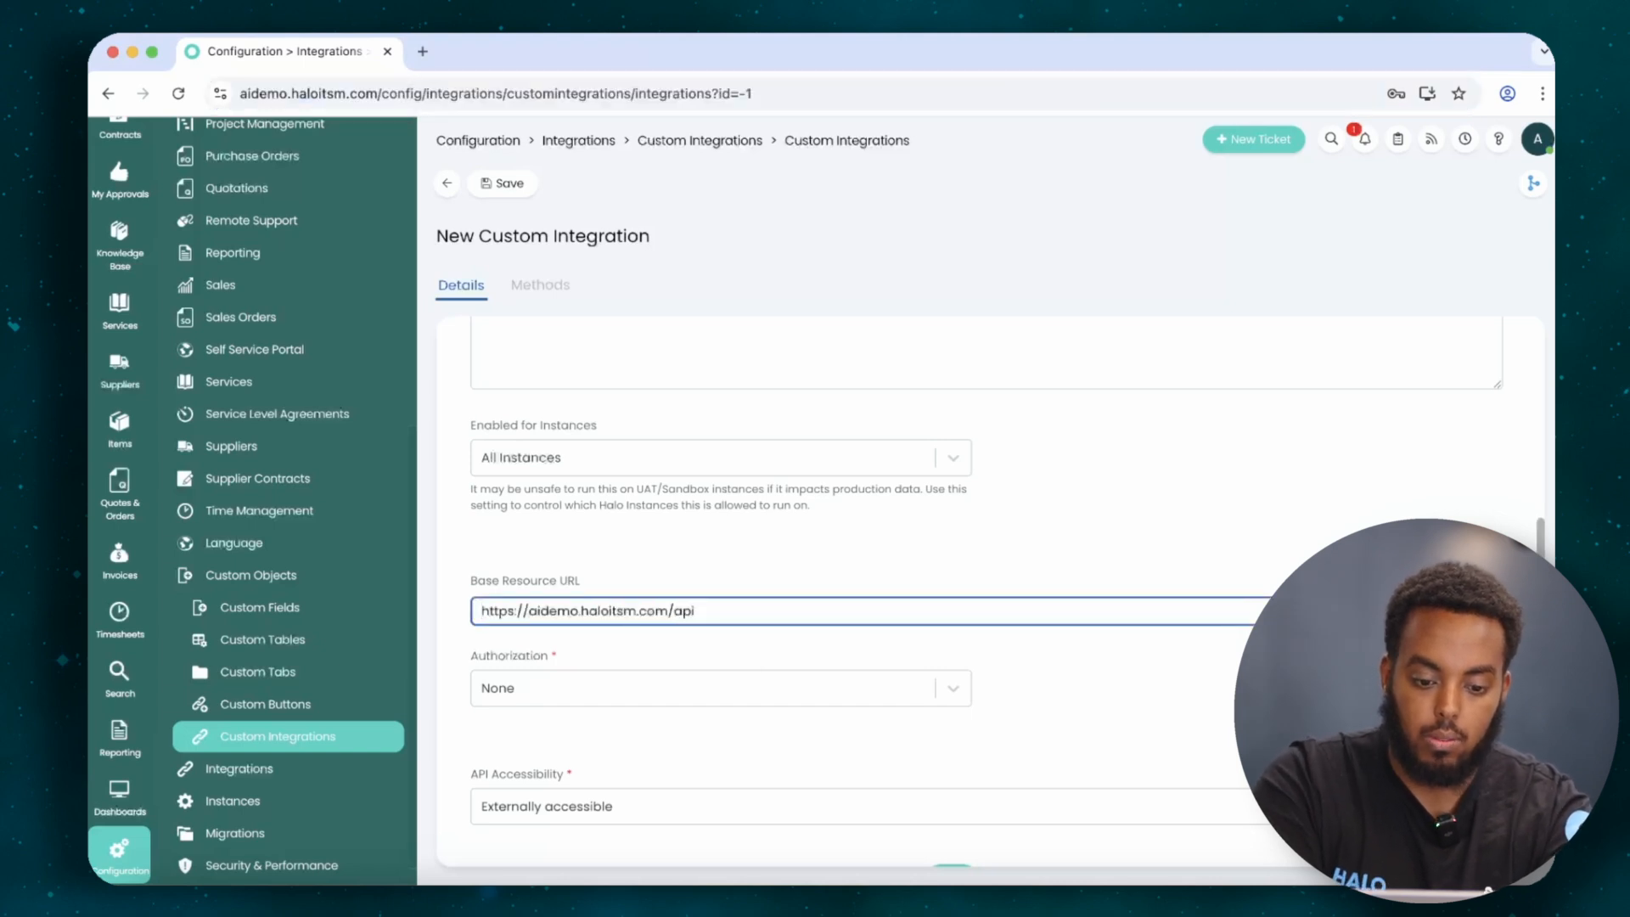
pyautogui.click(575, 698)
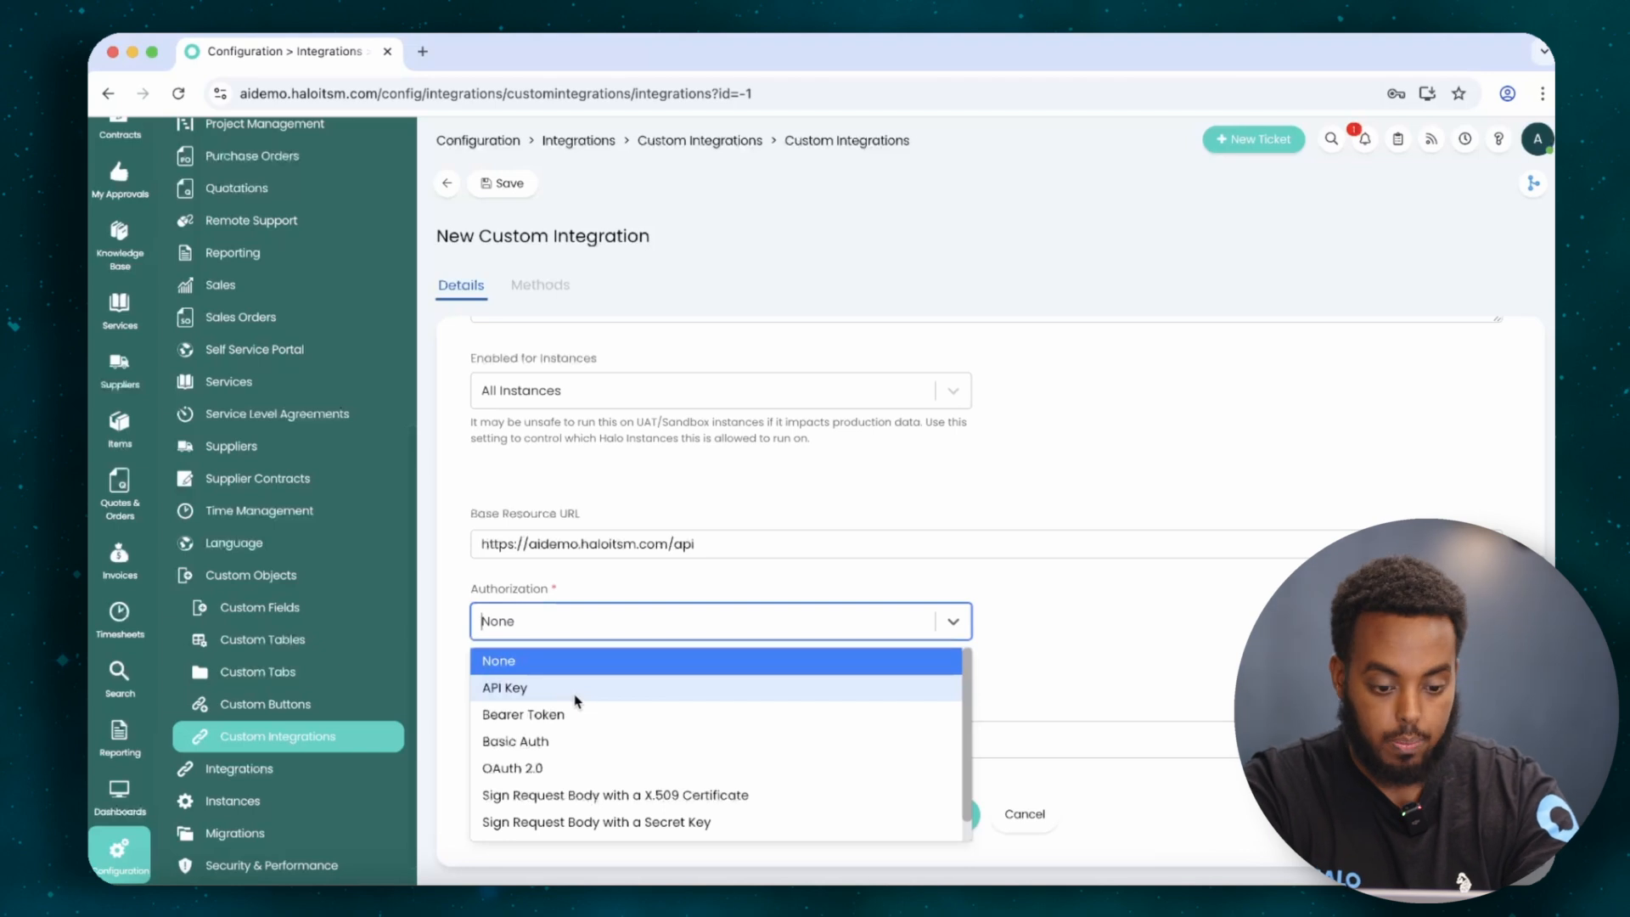
# Set Authorization to OAuth 2.0 with the Client Credentials grant type.
pyautogui.click(549, 768)
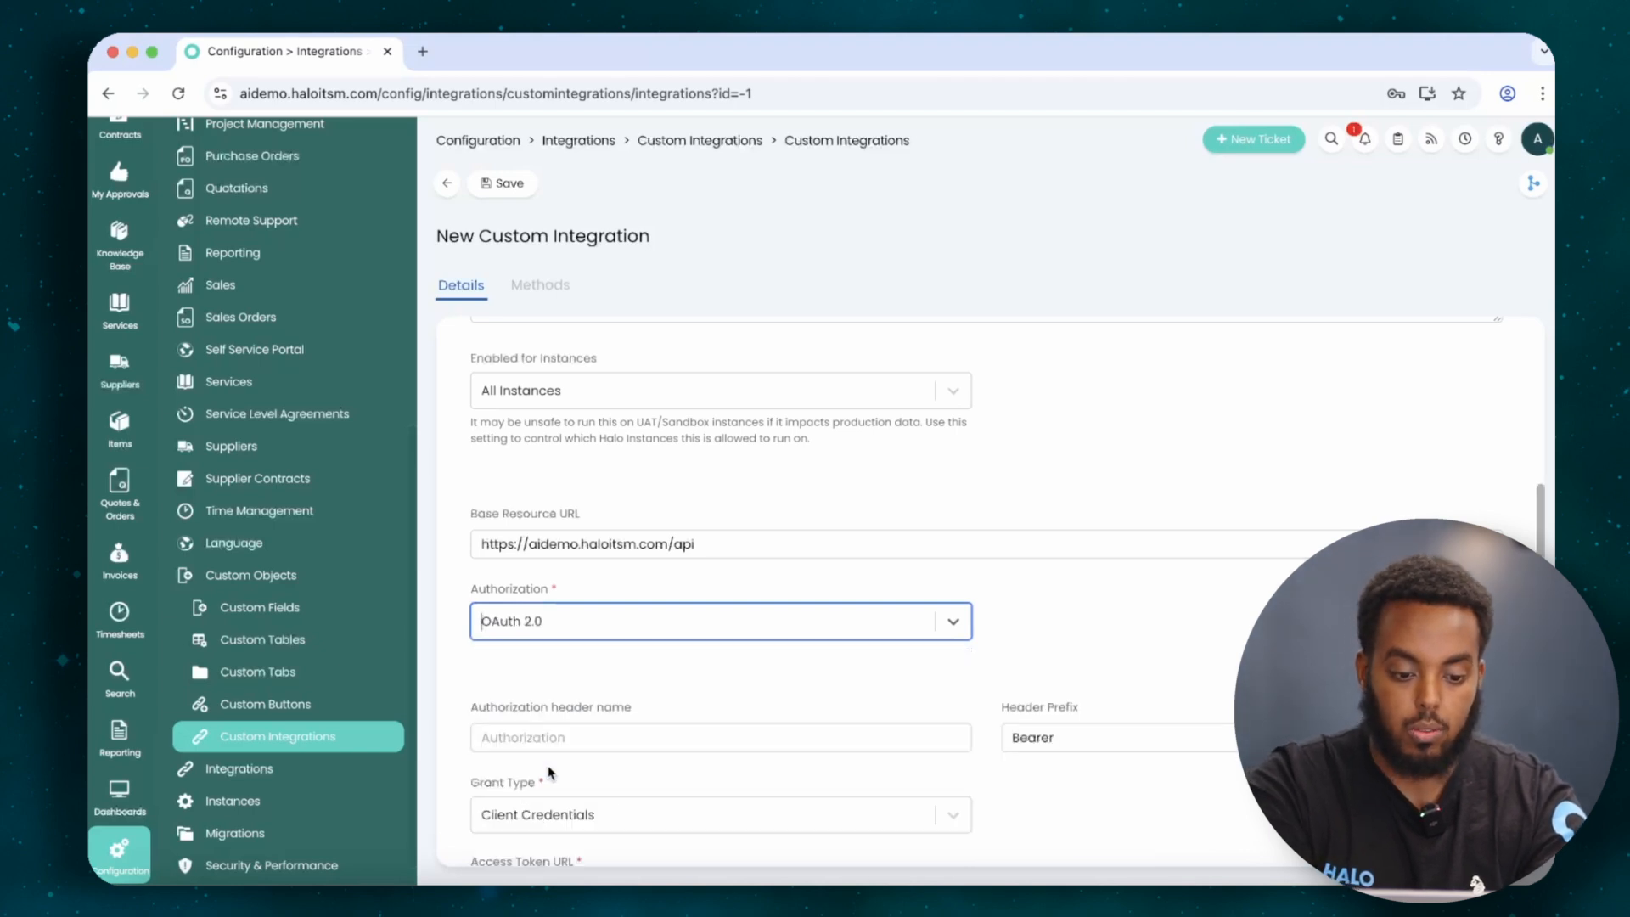
pyautogui.scroll(-3, 558, 757)
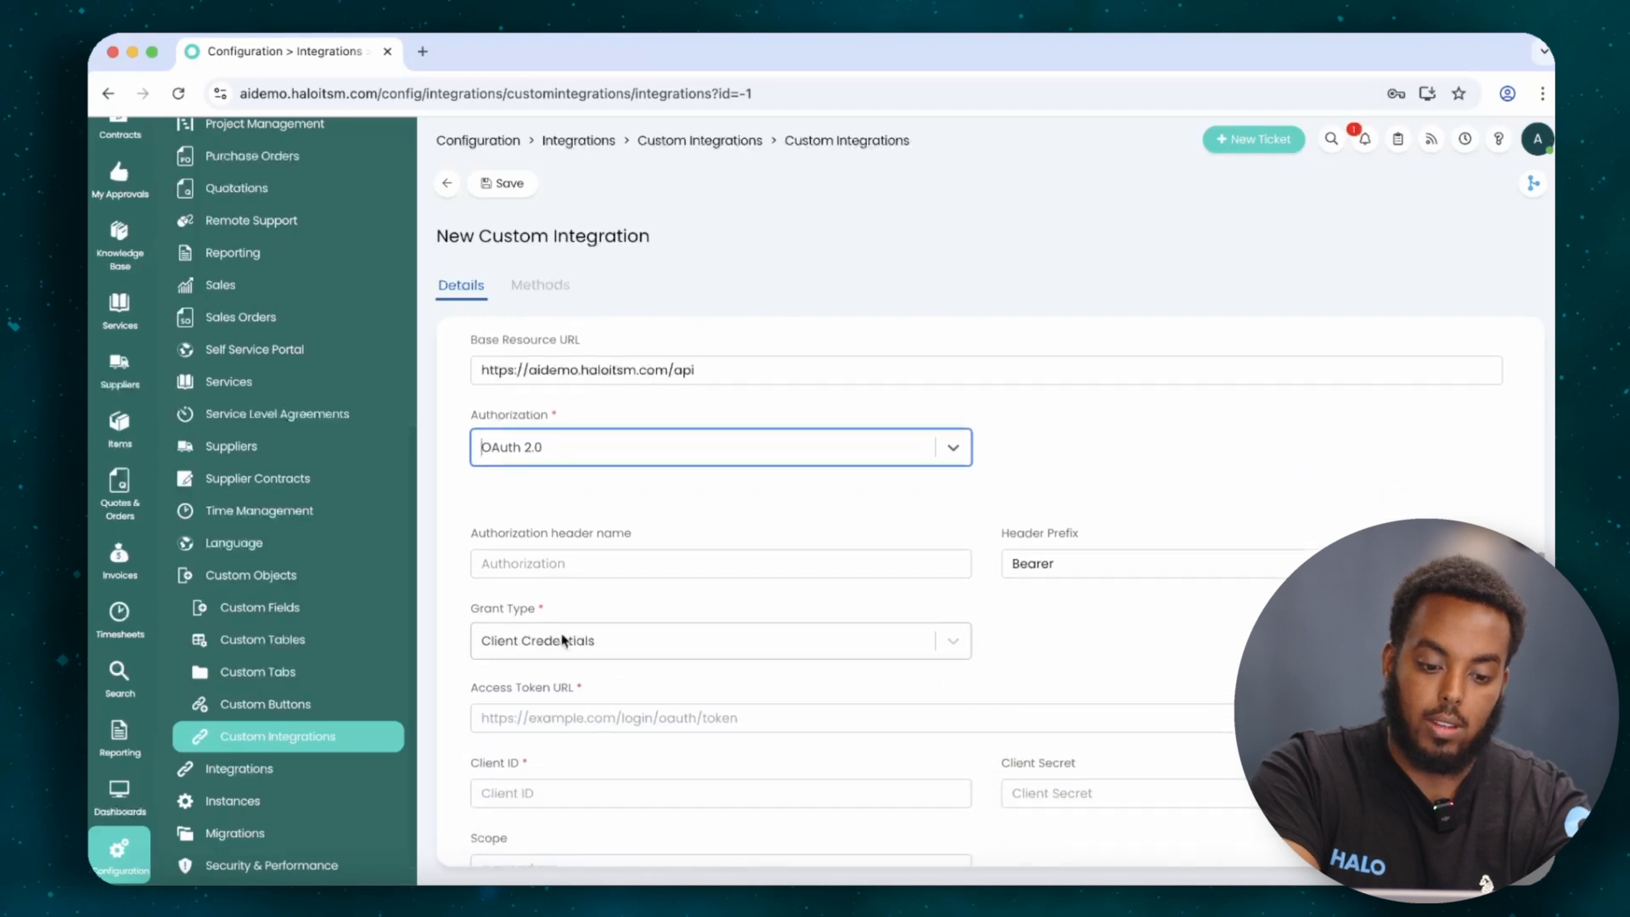
pyautogui.click(563, 640)
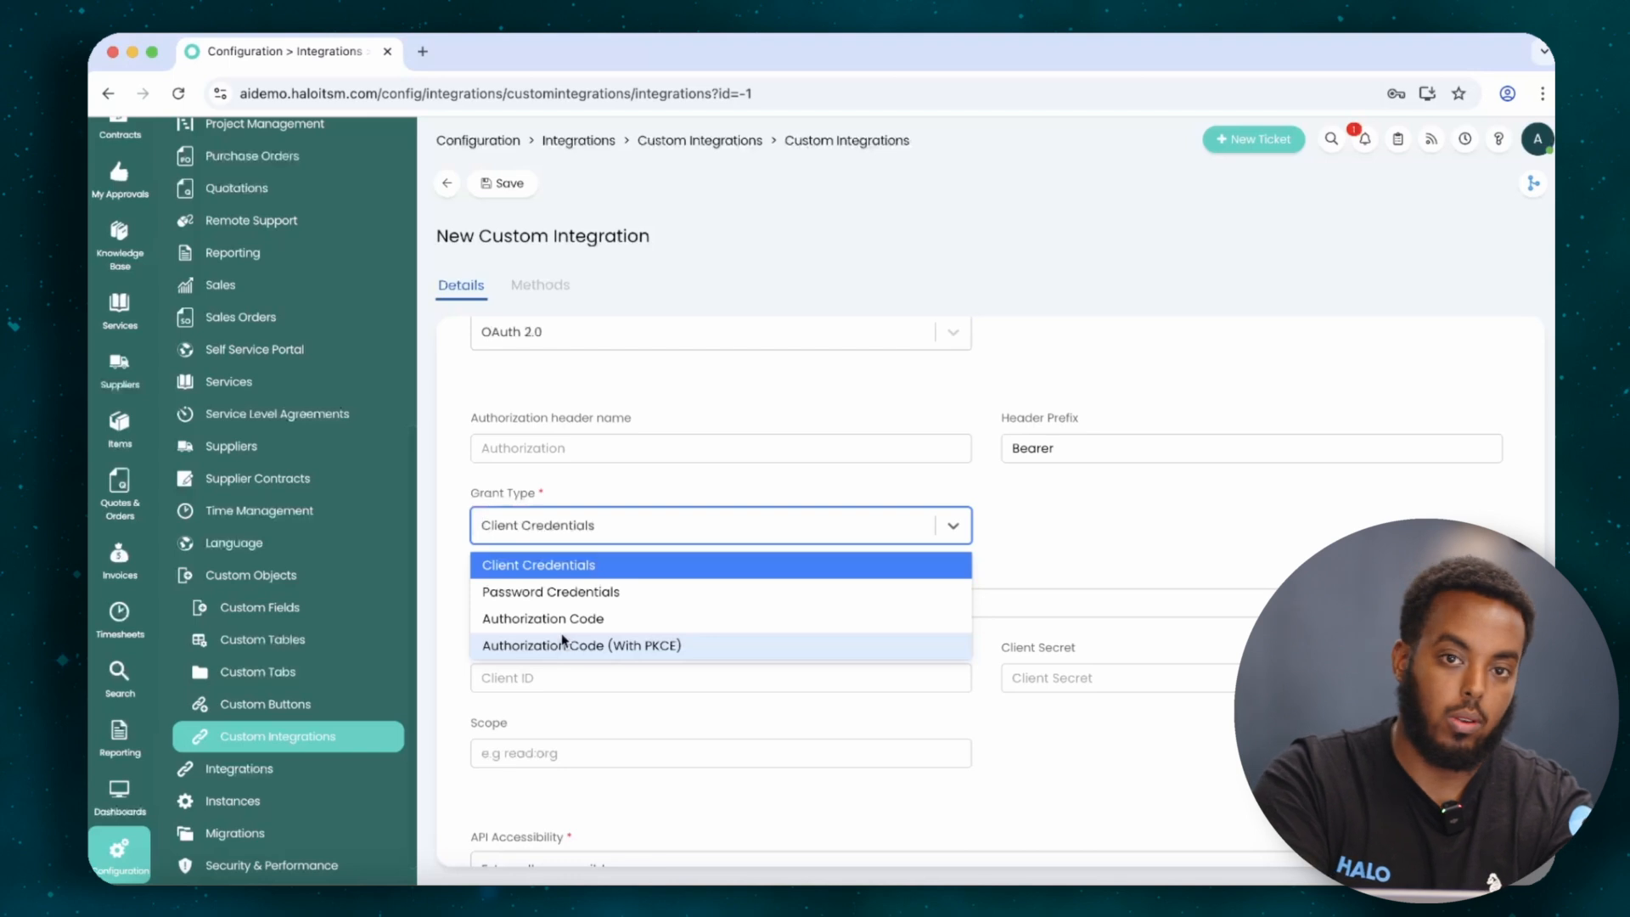
pyautogui.click(577, 564)
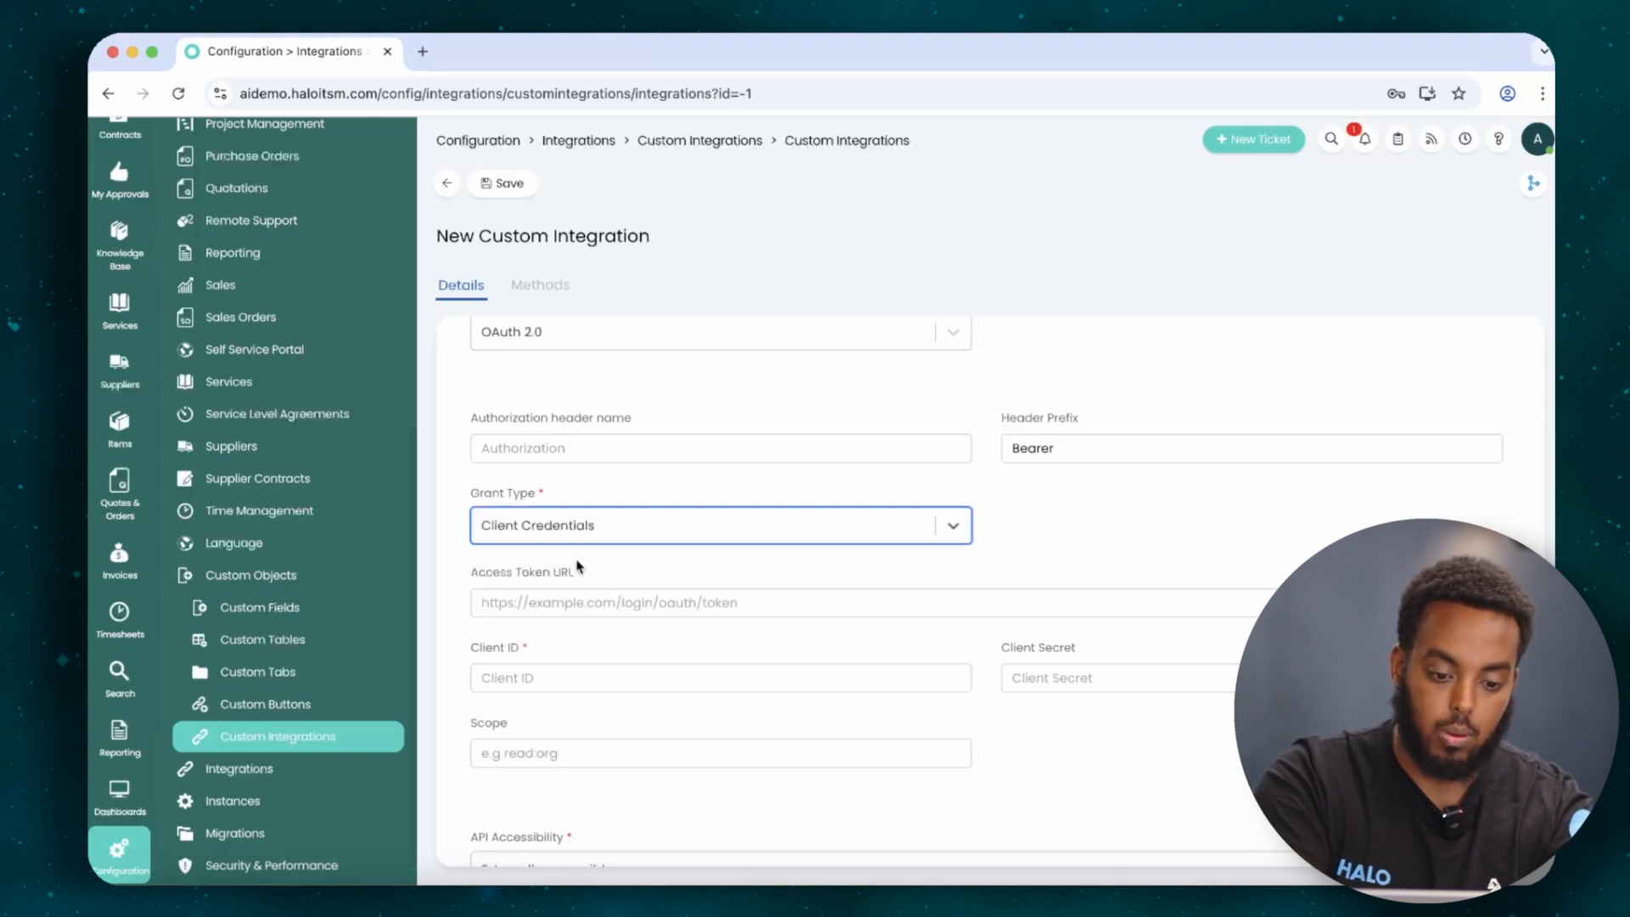
pyautogui.click(636, 599)
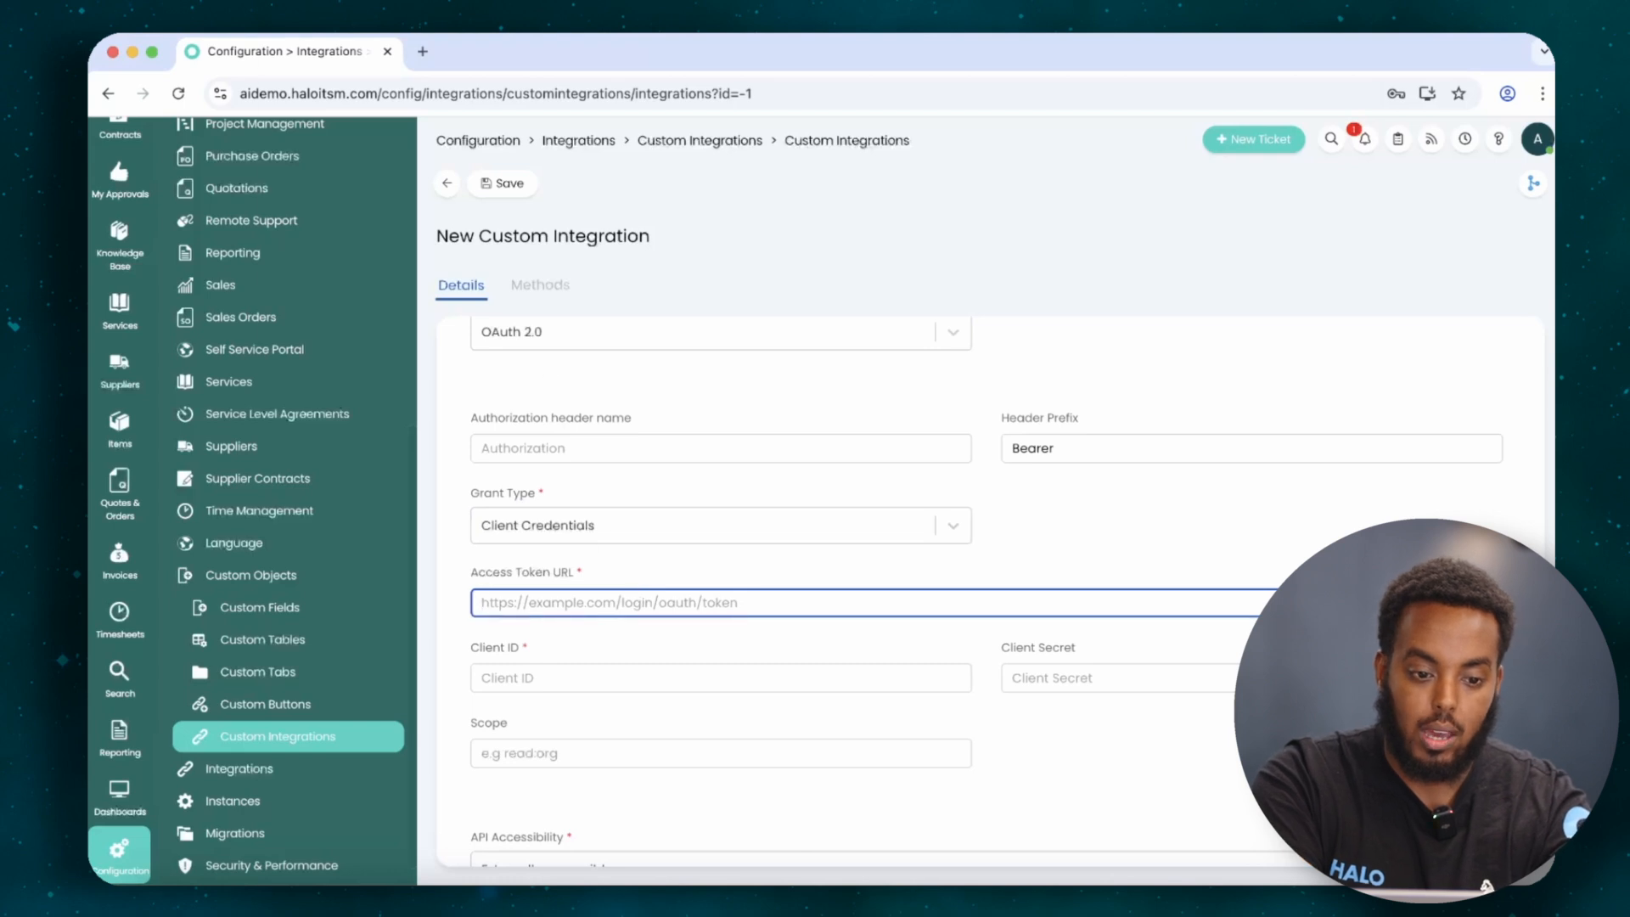
pyautogui.click(265, 34)
pyautogui.click(222, 54)
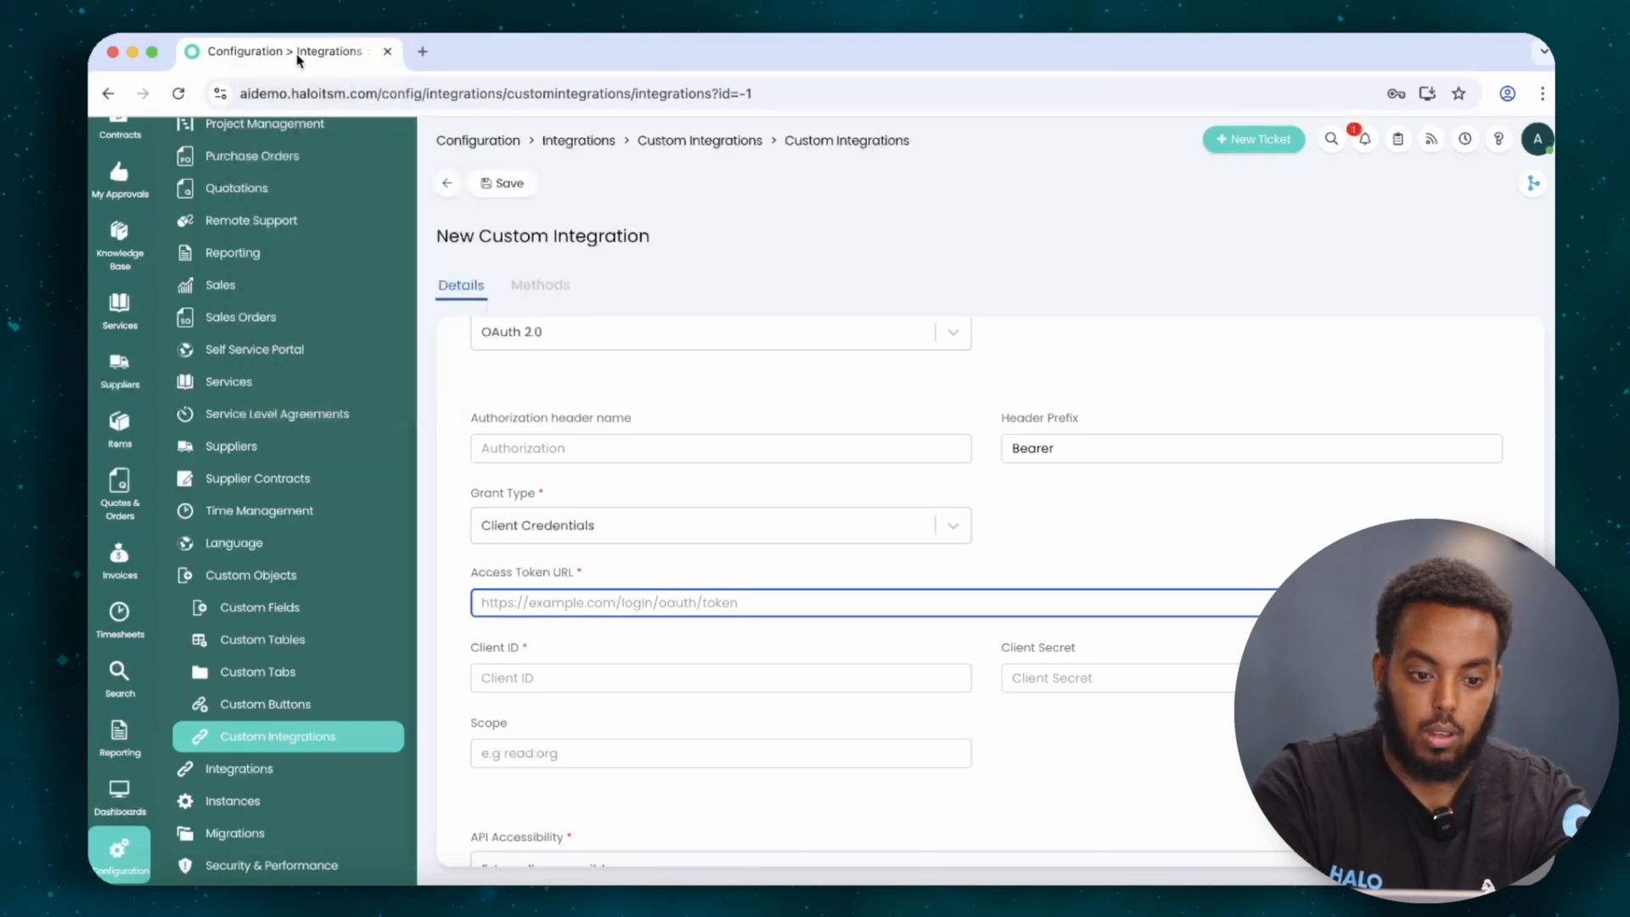
# Open the Halo API docs' Authorisation section at /apidoc in a duplicated tab, then return to the form.
pyautogui.rightClick(297, 59)
pyautogui.click(348, 177)
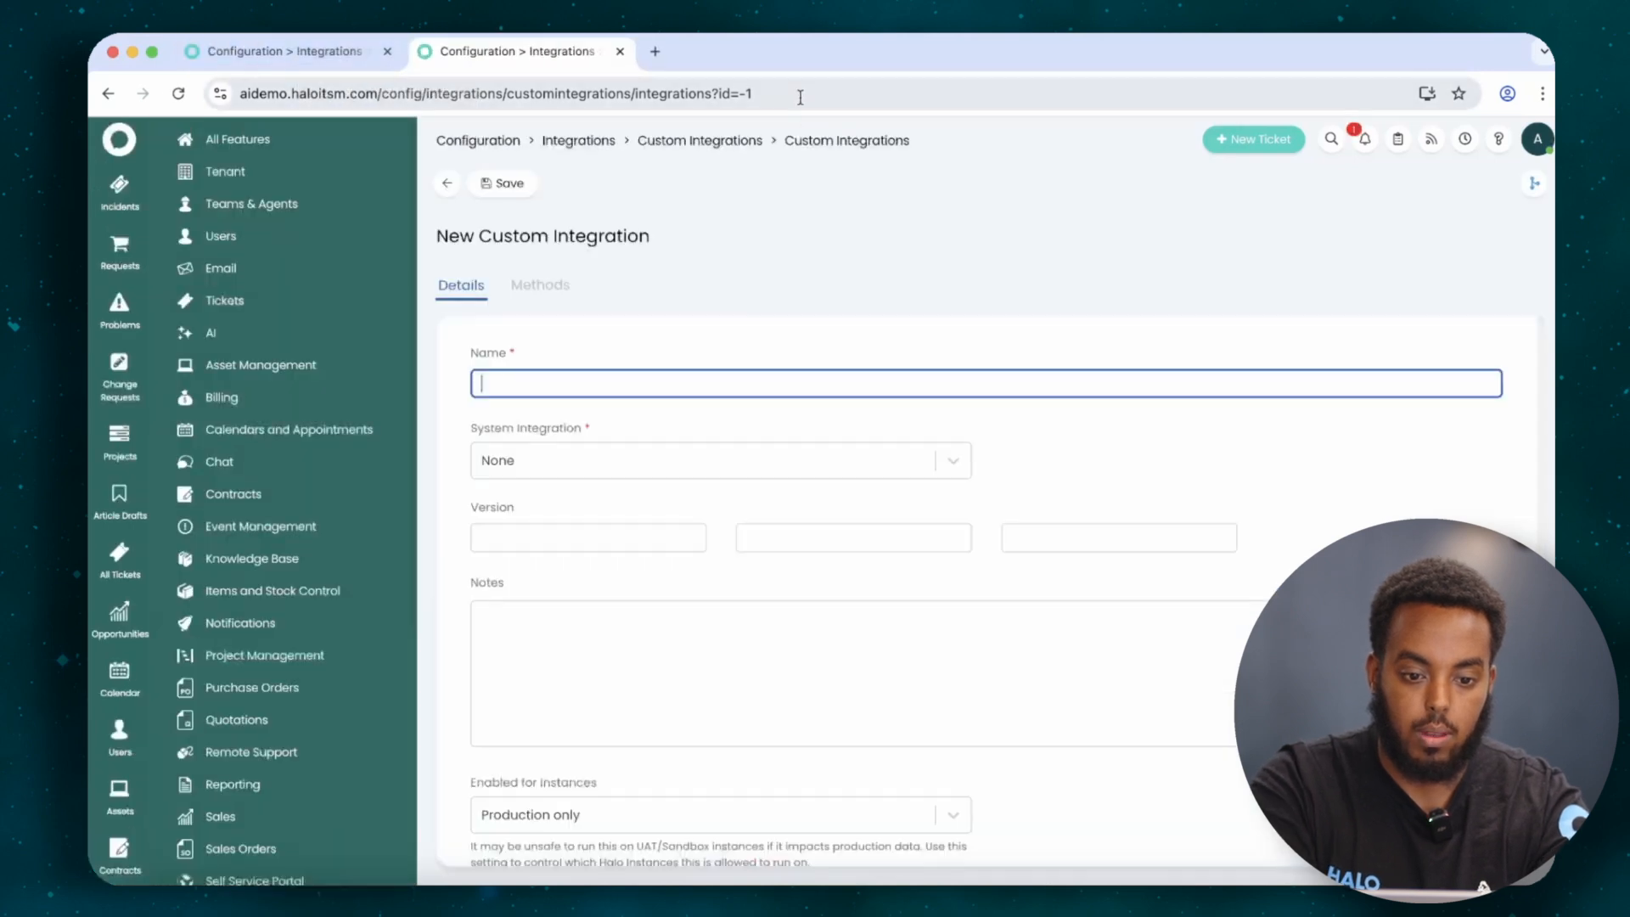
pyautogui.click(807, 94)
pyautogui.moveTo(807, 94); pyautogui.dragTo(425, 96)
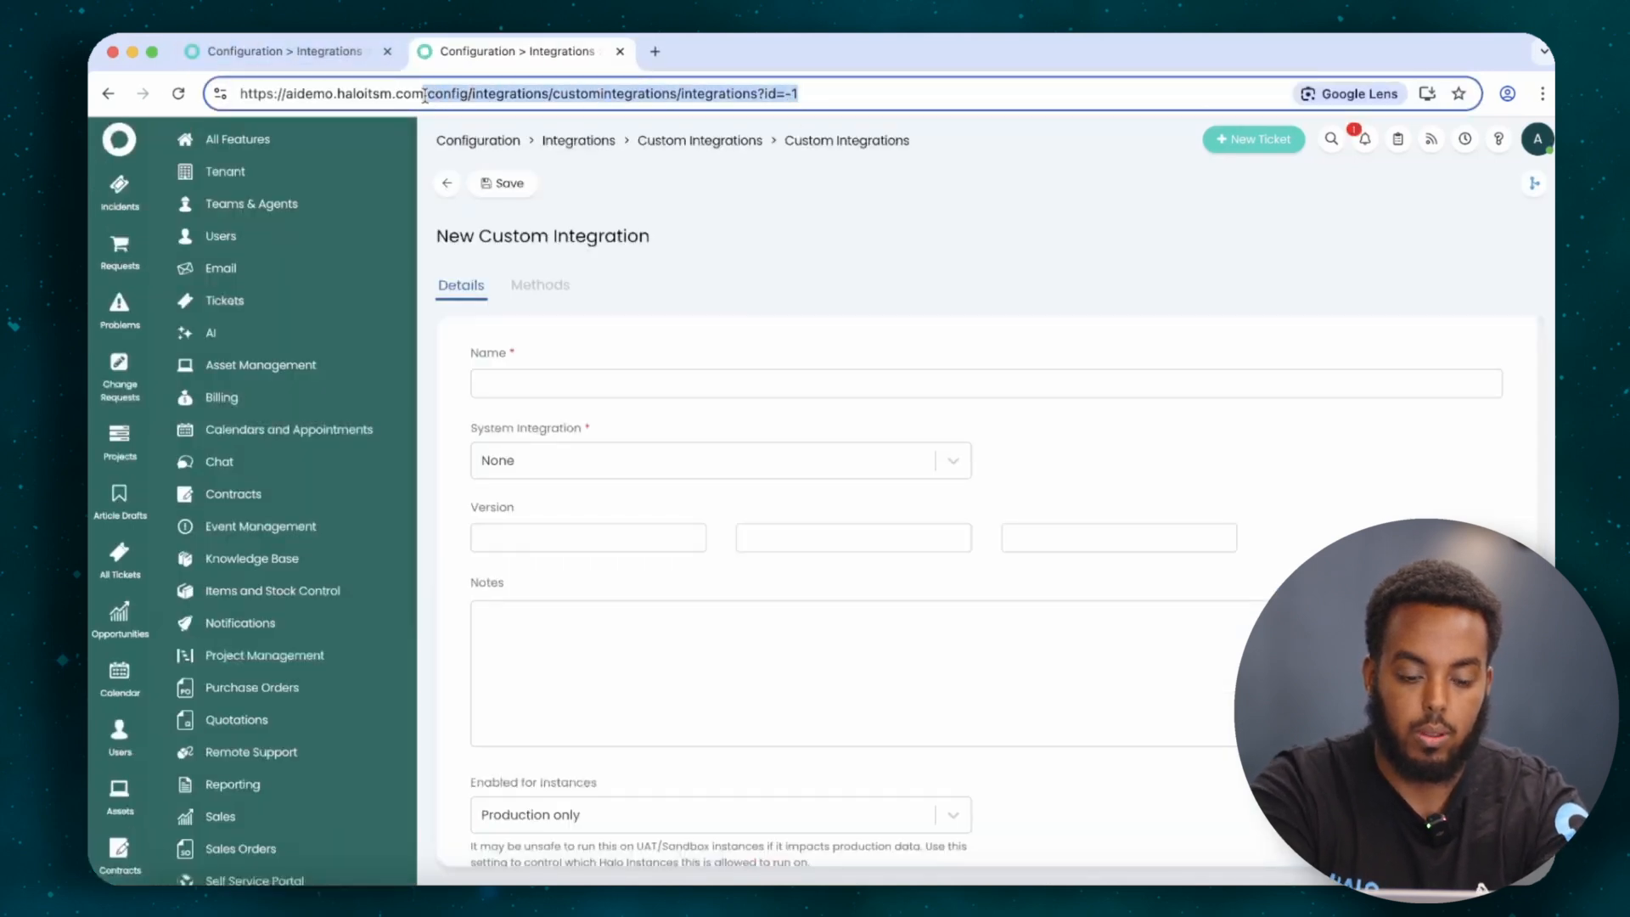
pyautogui.write('apid')
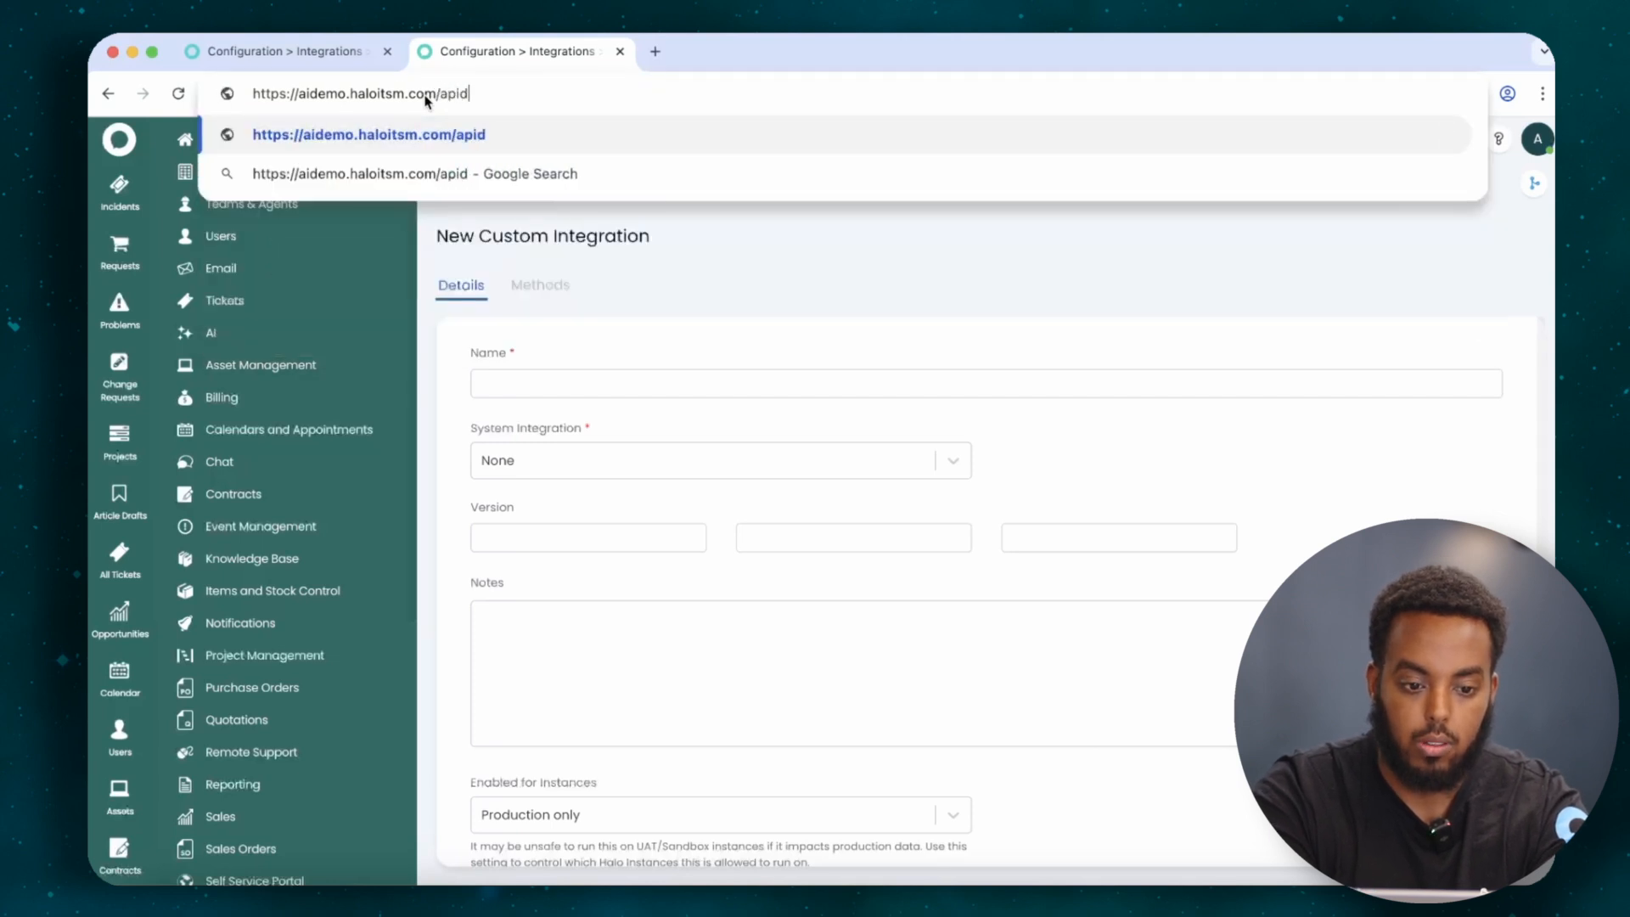
pyautogui.write('oc')
pyautogui.press('Return')
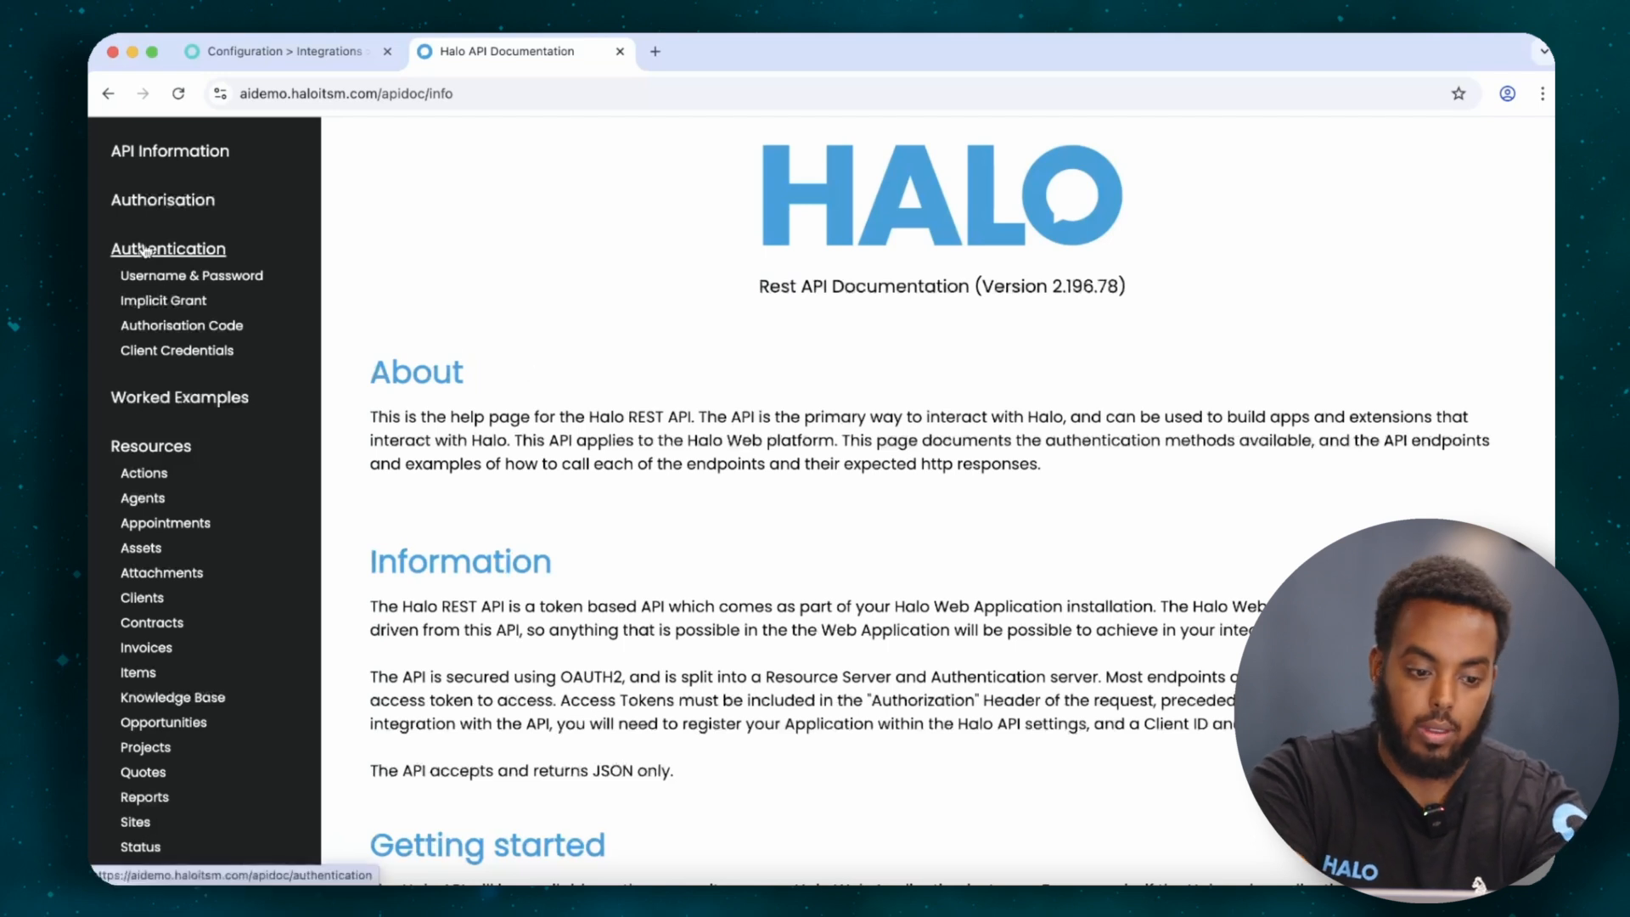
pyautogui.click(147, 204)
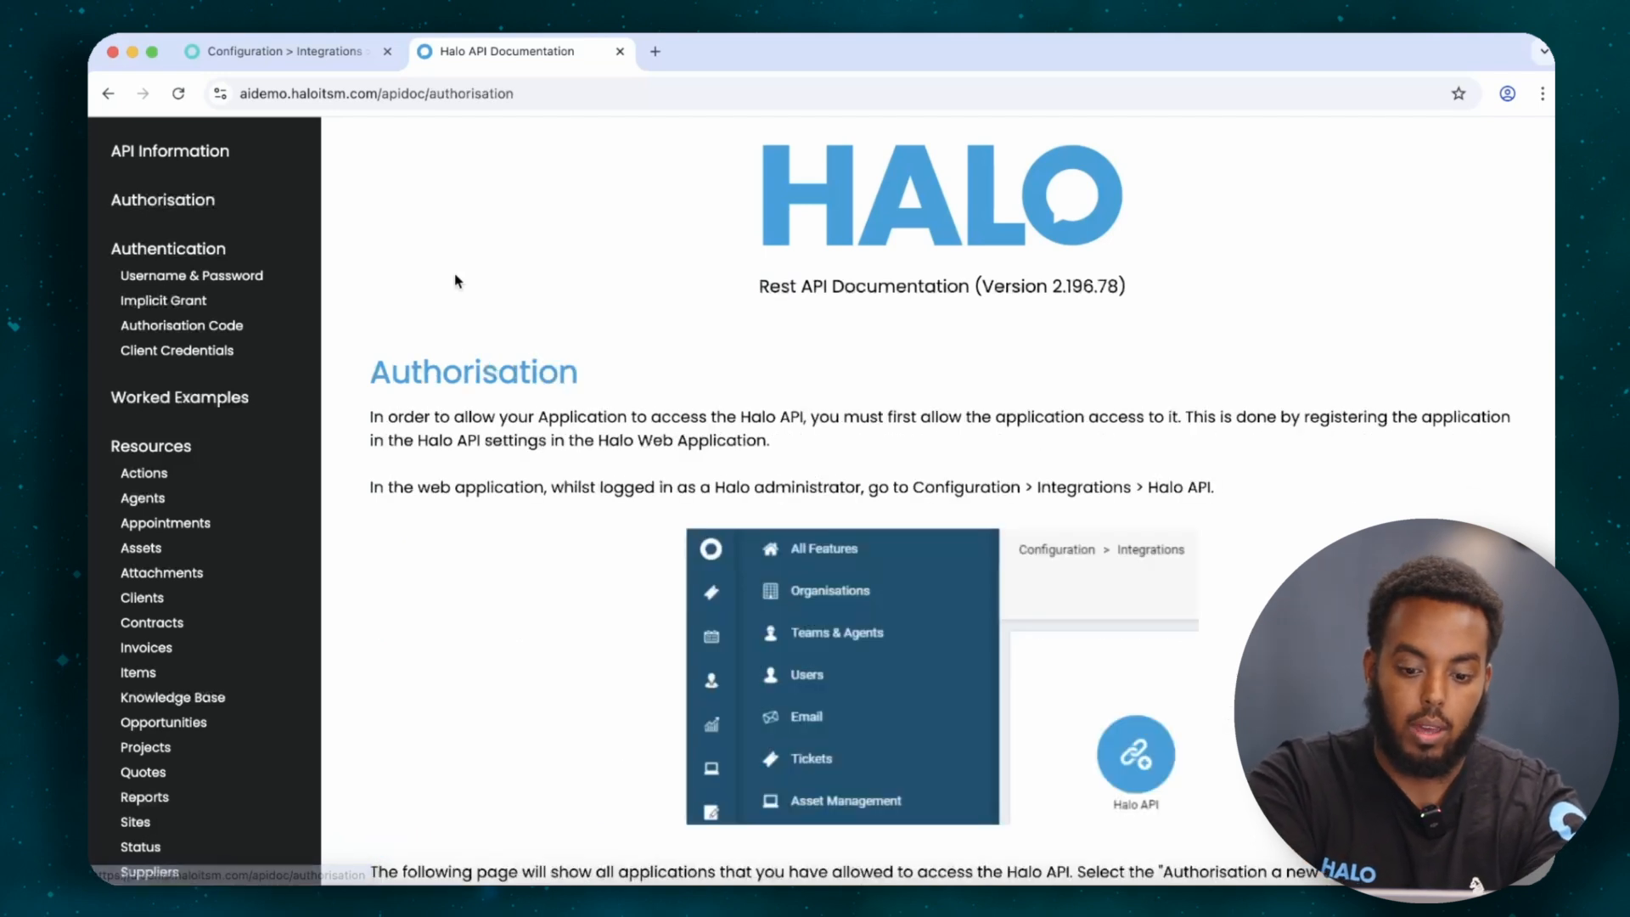
pyautogui.scroll(-15, 456, 280)
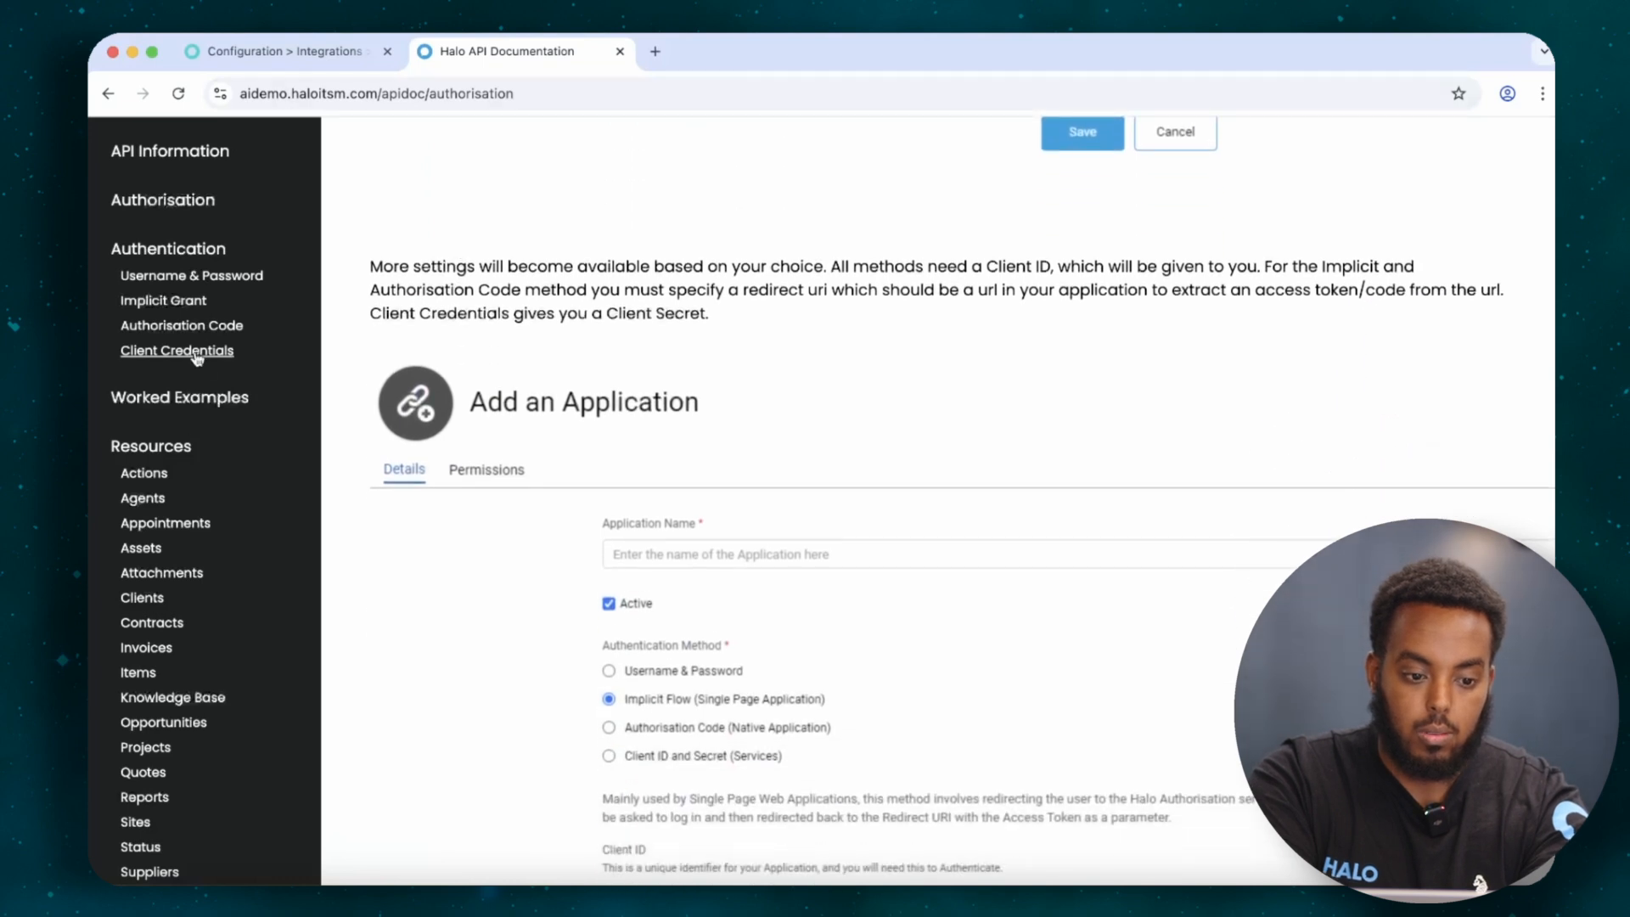
pyautogui.click(280, 51)
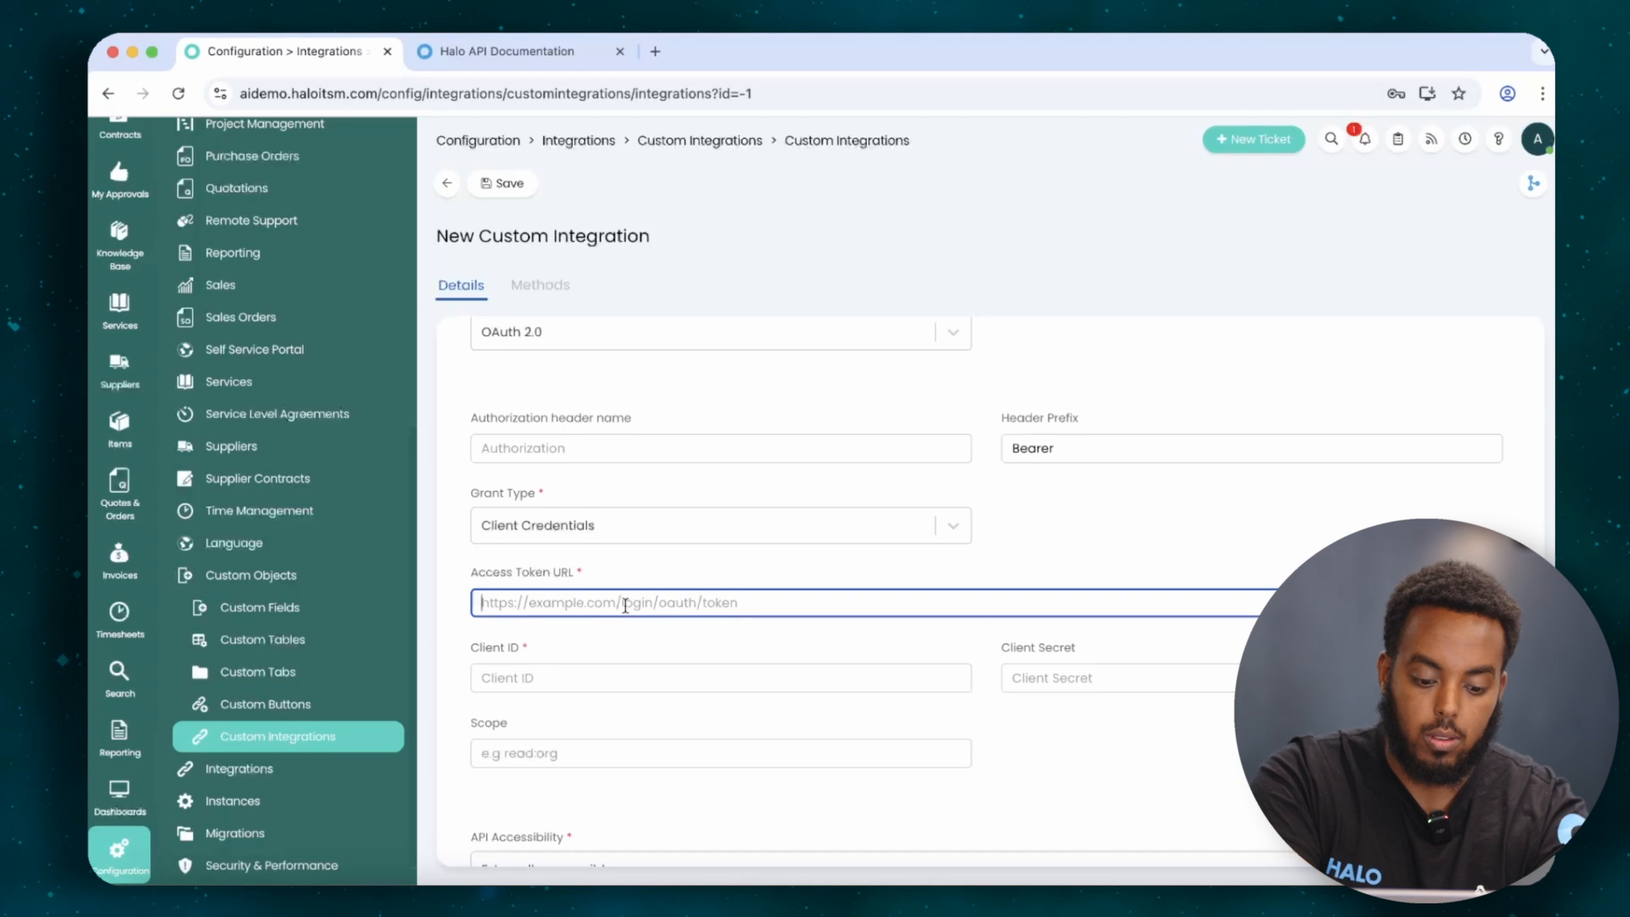
pyautogui.press('super+v')
pyautogui.write('auth/token')
pyautogui.click(528, 679)
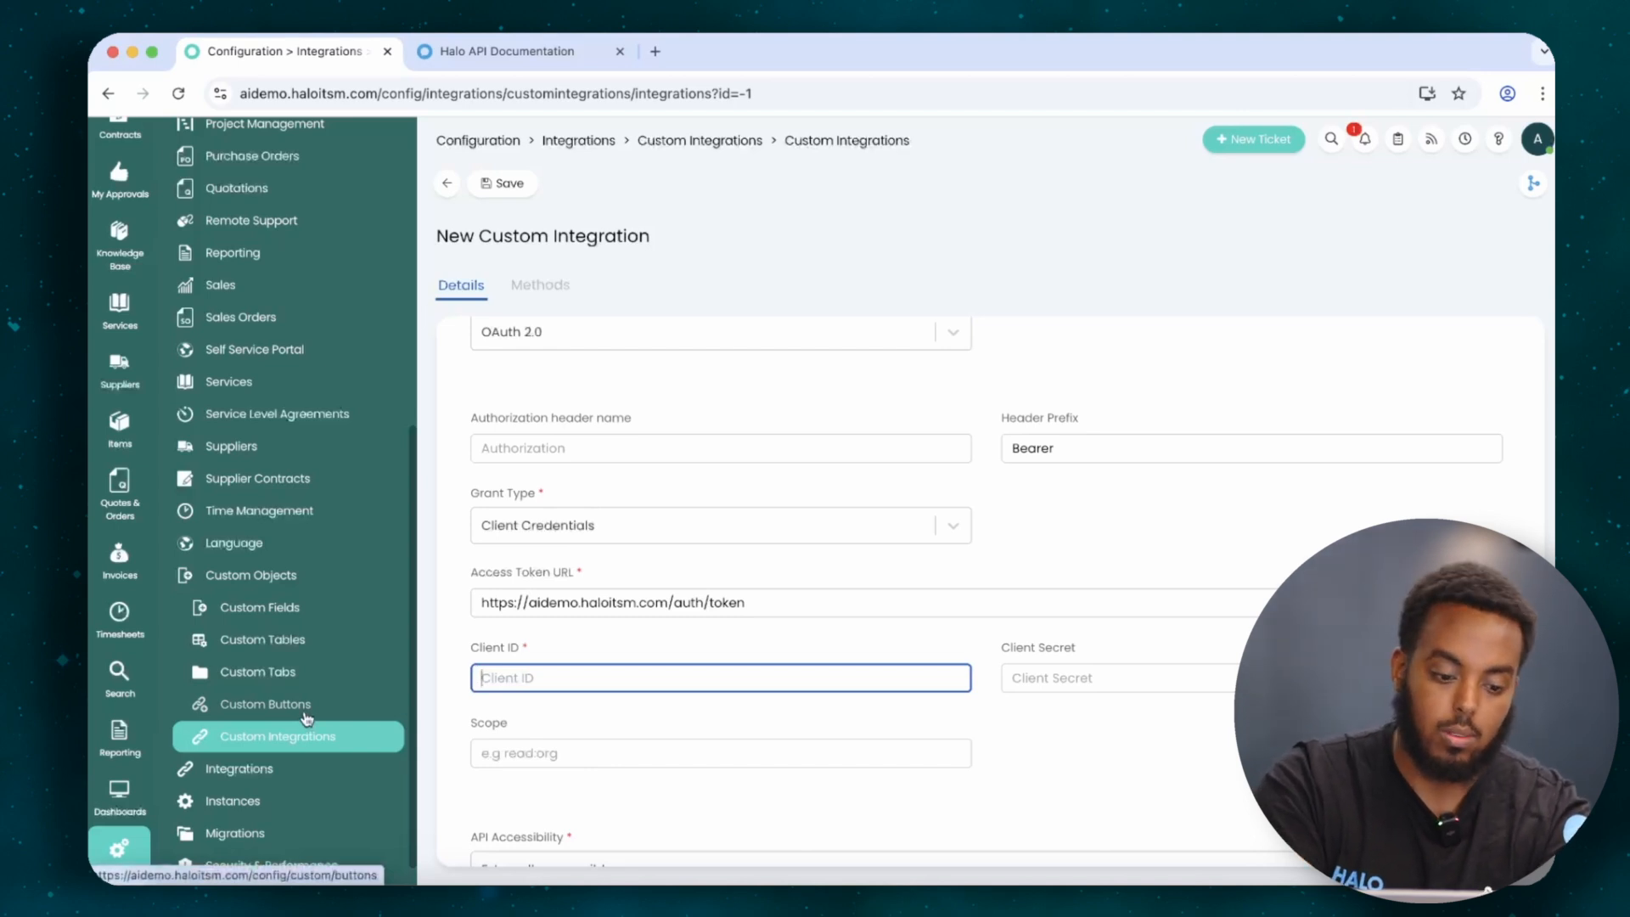
pyautogui.scroll(-1, 307, 720)
# Open the HaloITSM API's registered applications list in a new tab.
pyautogui.rightClick(280, 751)
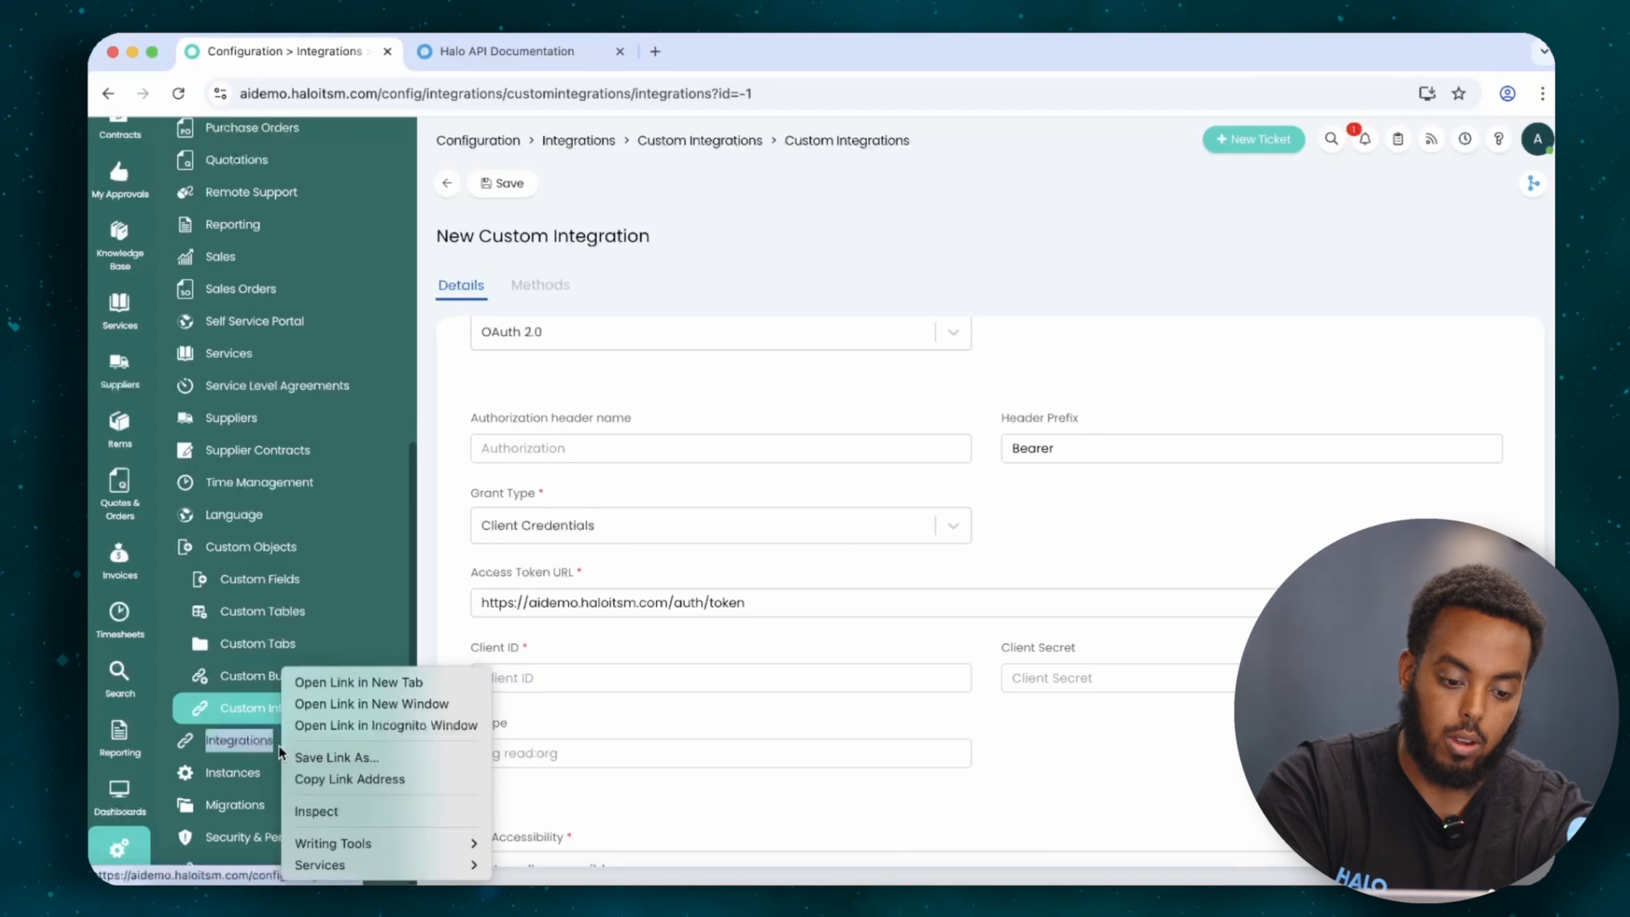
pyautogui.click(331, 684)
pyautogui.click(528, 49)
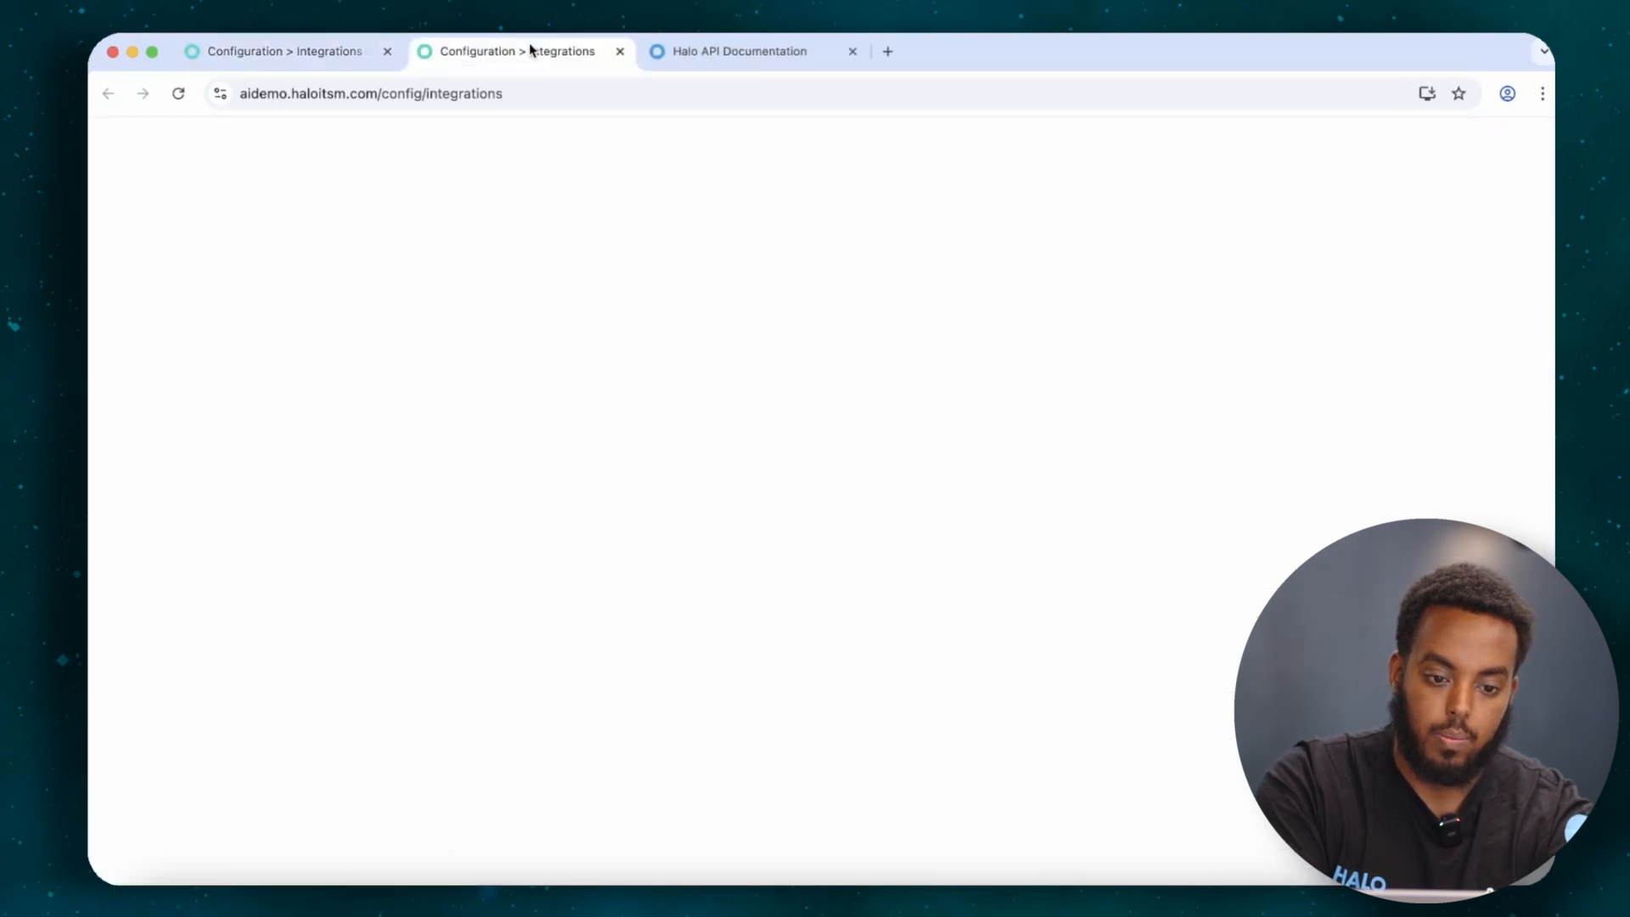
pyautogui.click(556, 399)
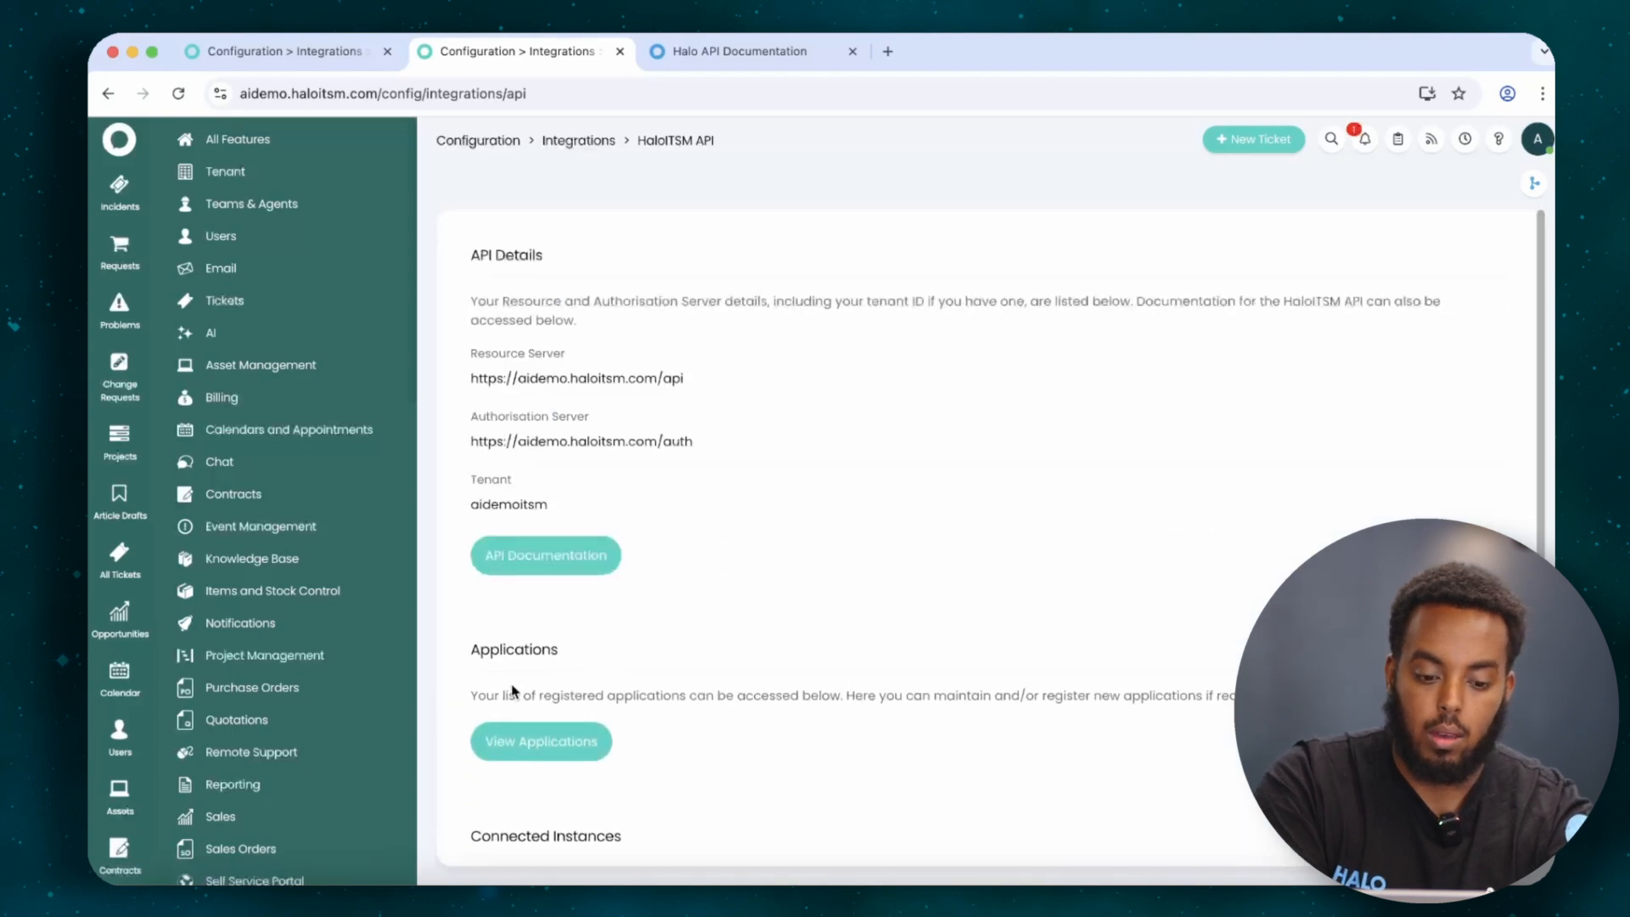
pyautogui.click(533, 722)
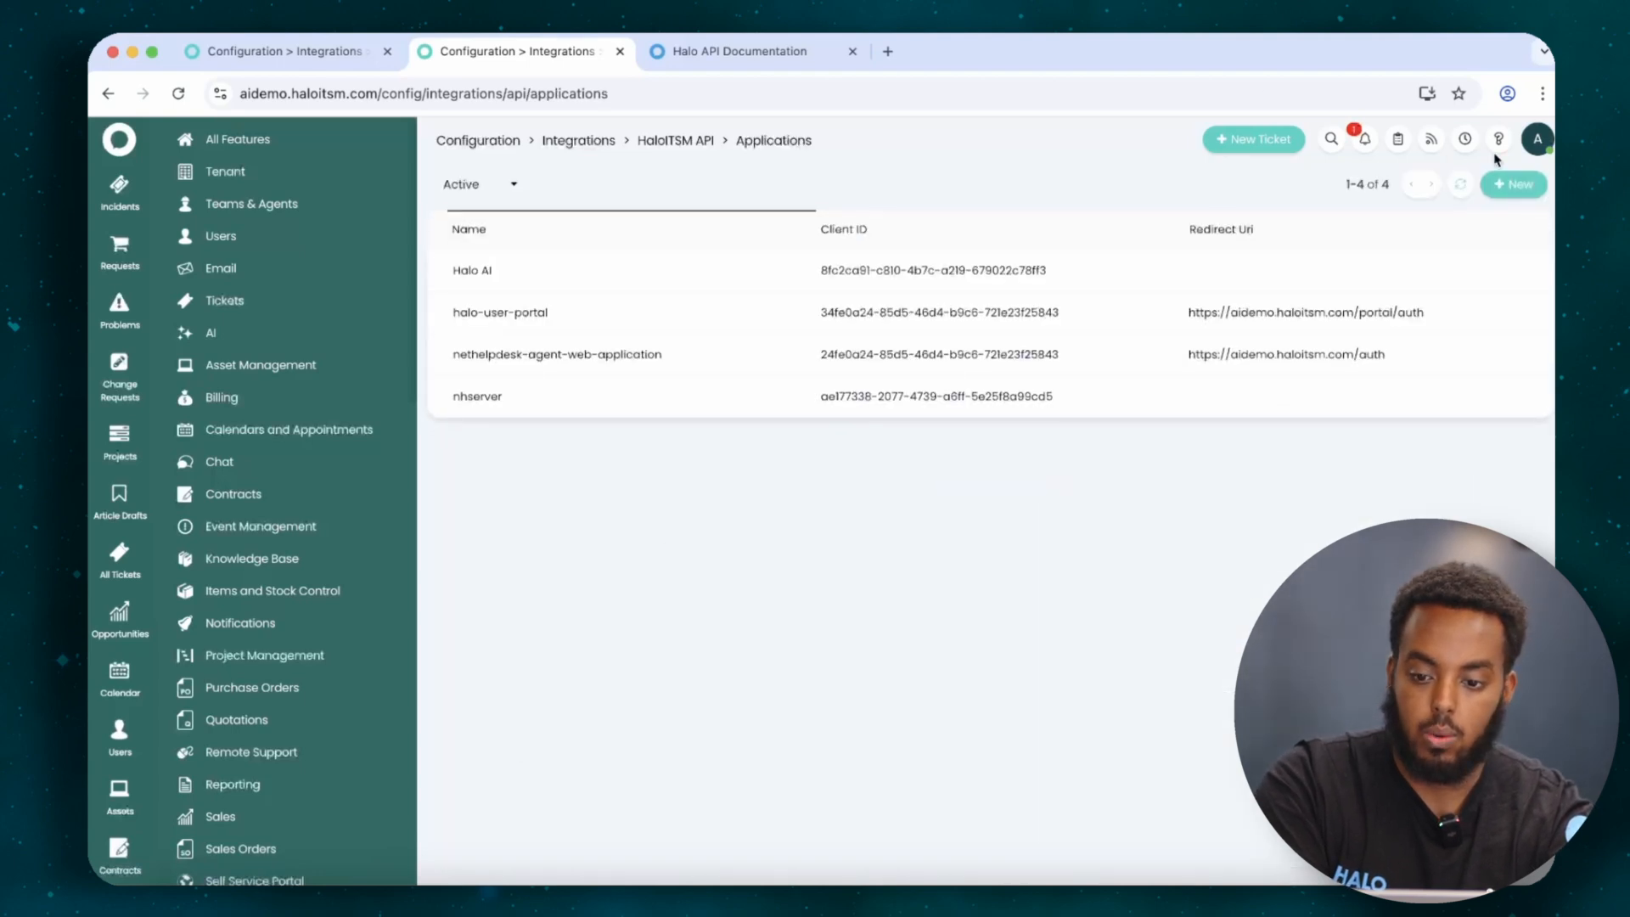
# Add an application 'Halo API' using Client ID and Secret, logging in as Admin, and view its permissions.
pyautogui.click(1502, 183)
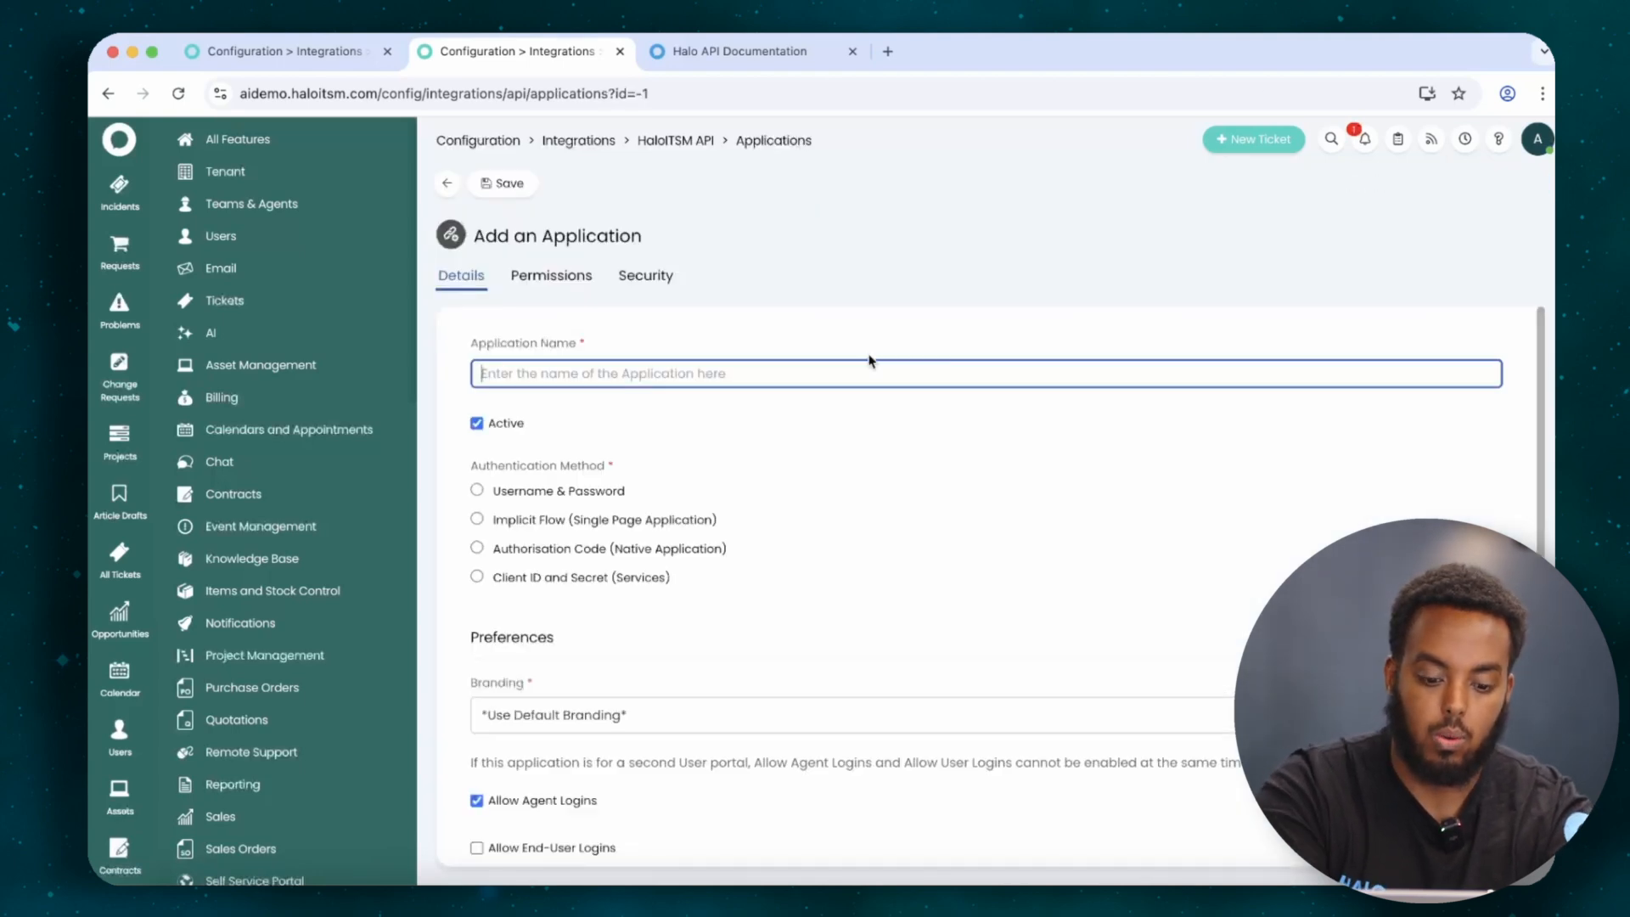
pyautogui.write('Halo API')
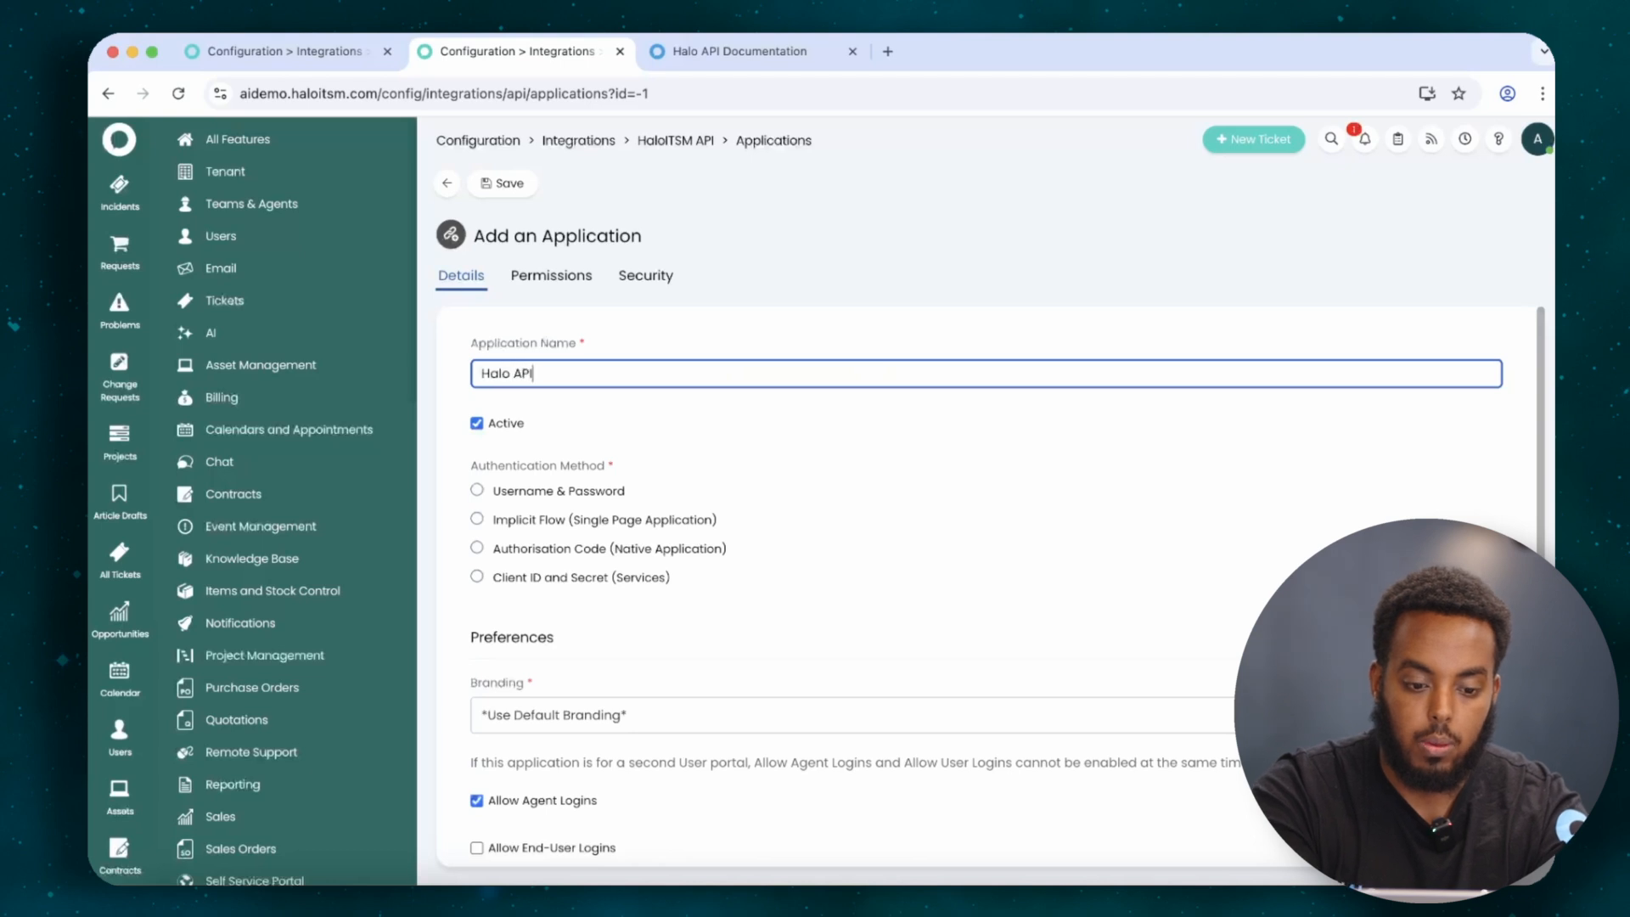
pyautogui.click(545, 578)
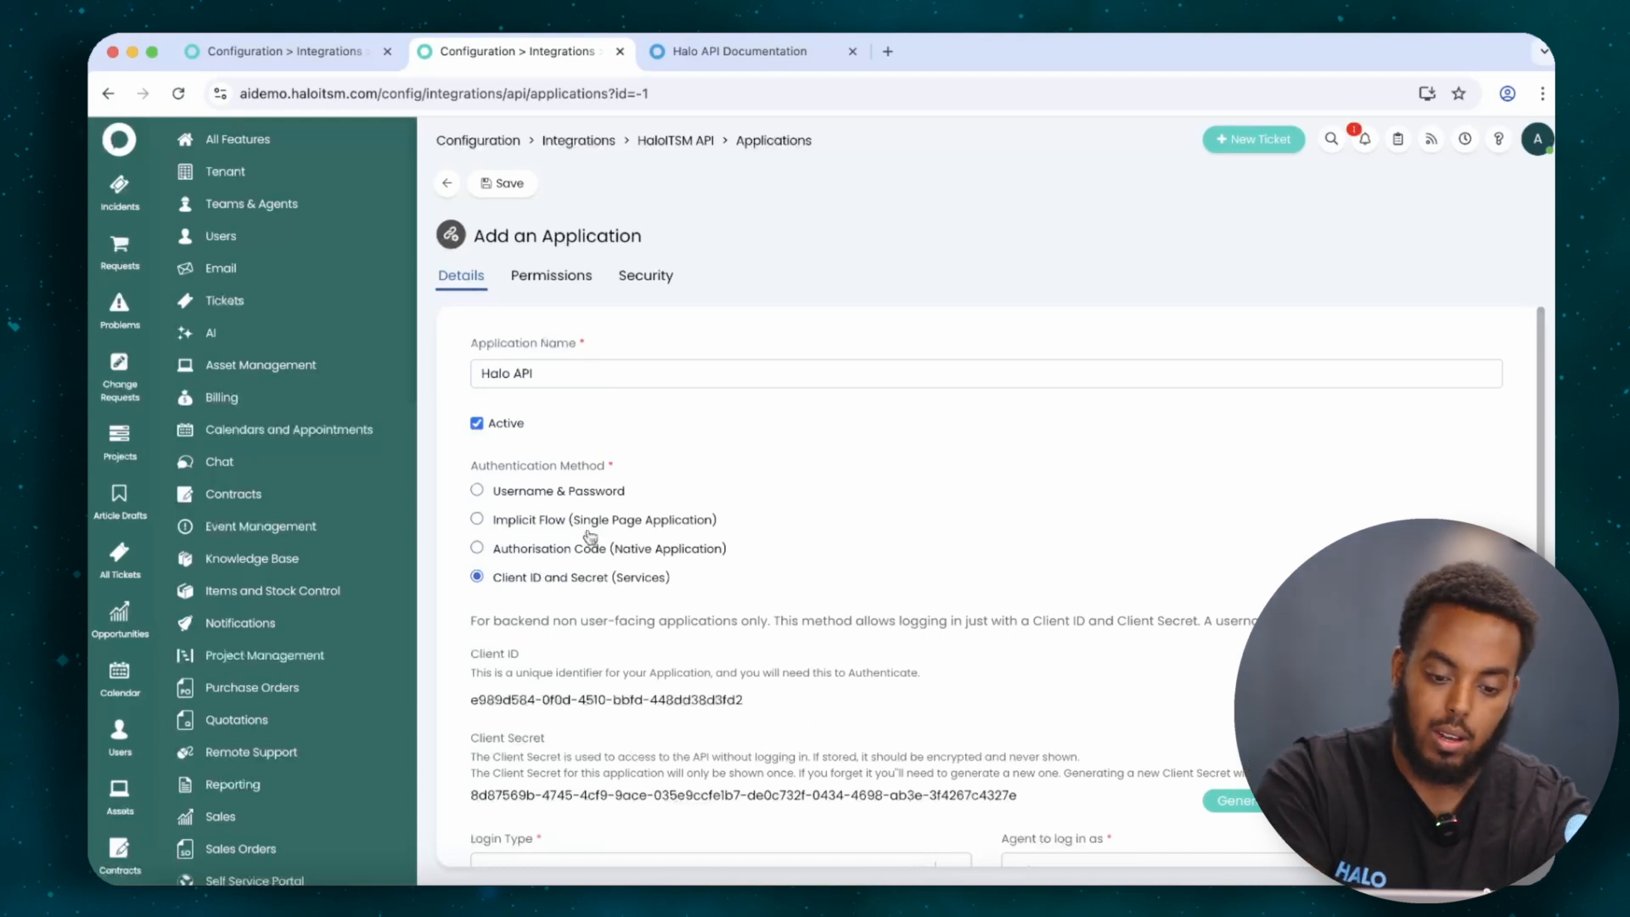
pyautogui.scroll(-2, 724, 593)
pyautogui.scroll(-1, 724, 593)
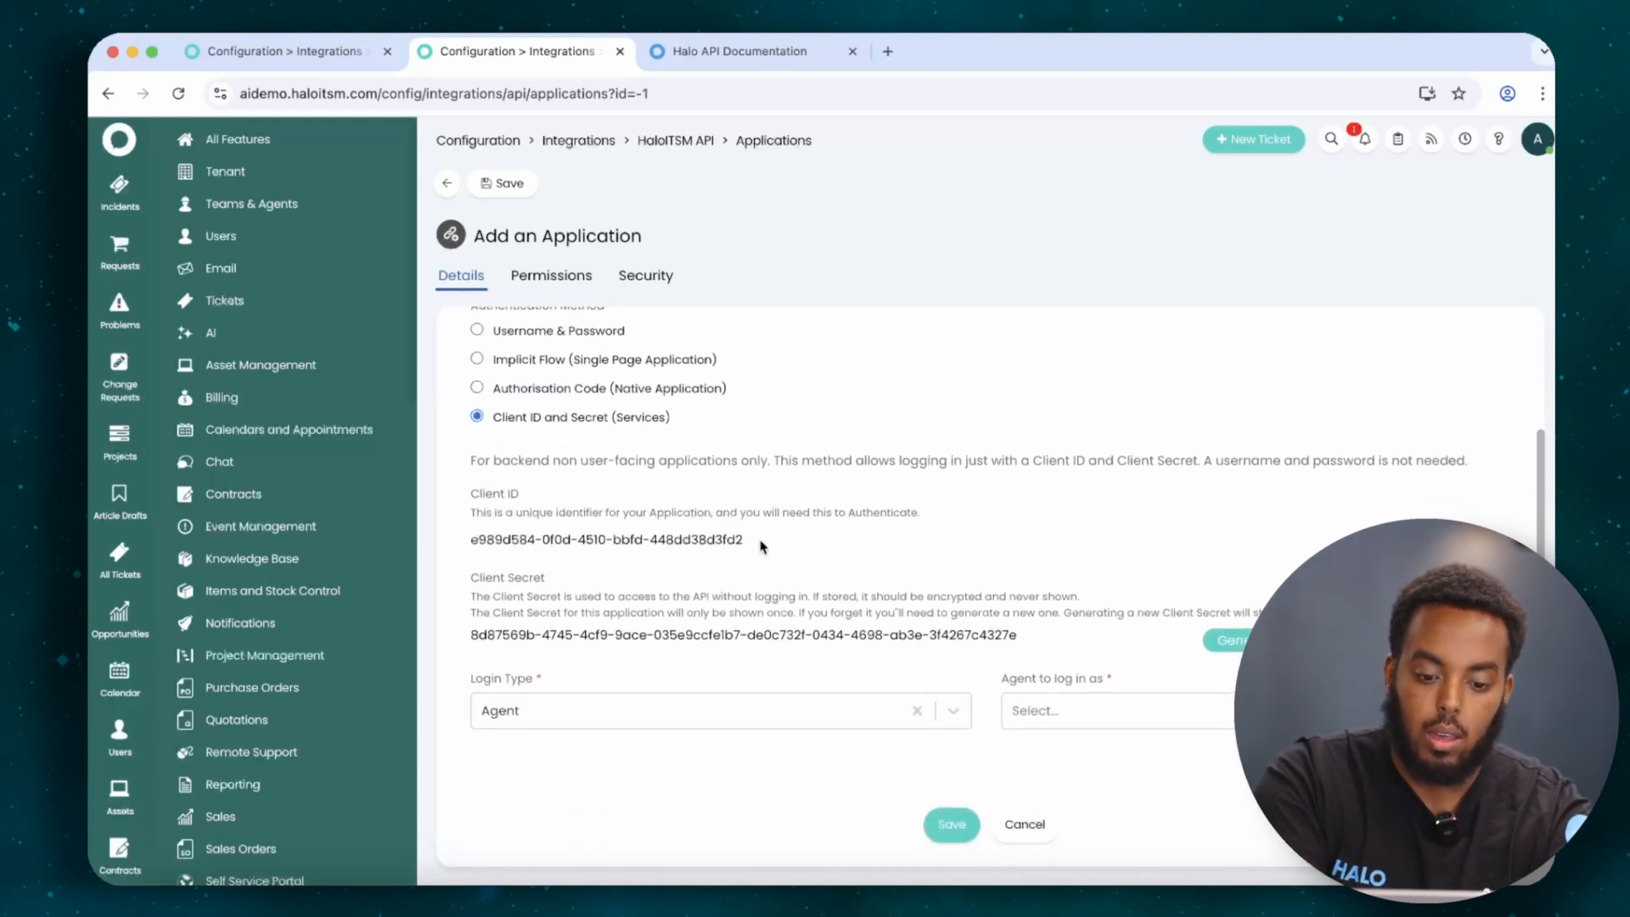
pyautogui.moveTo(761, 546); pyautogui.dragTo(444, 544)
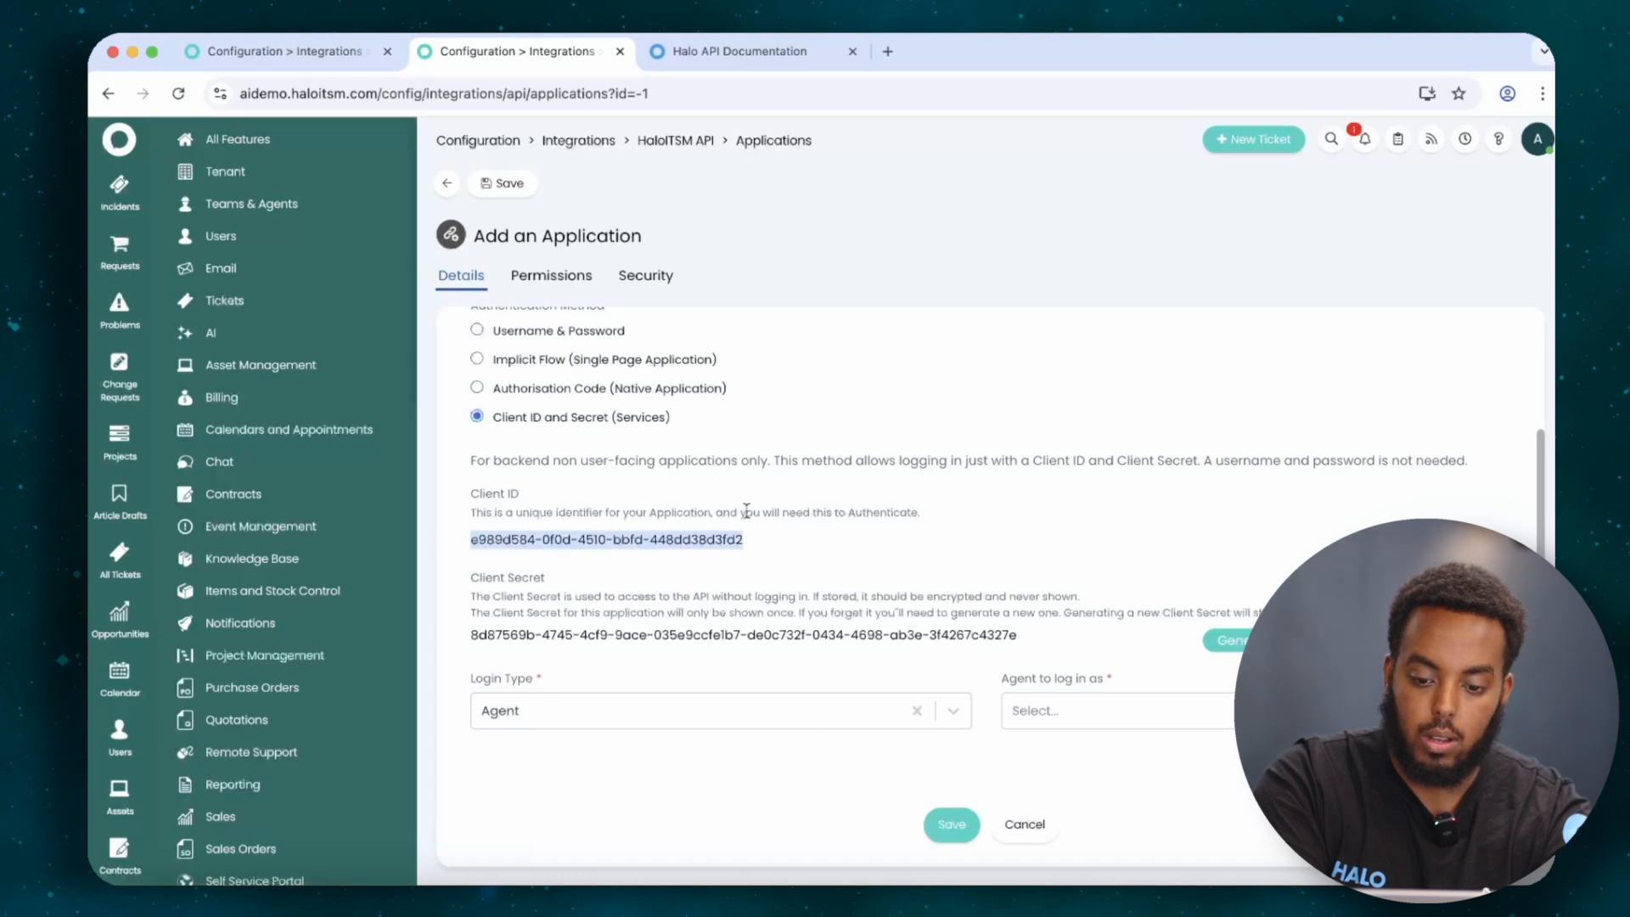
pyautogui.click(798, 547)
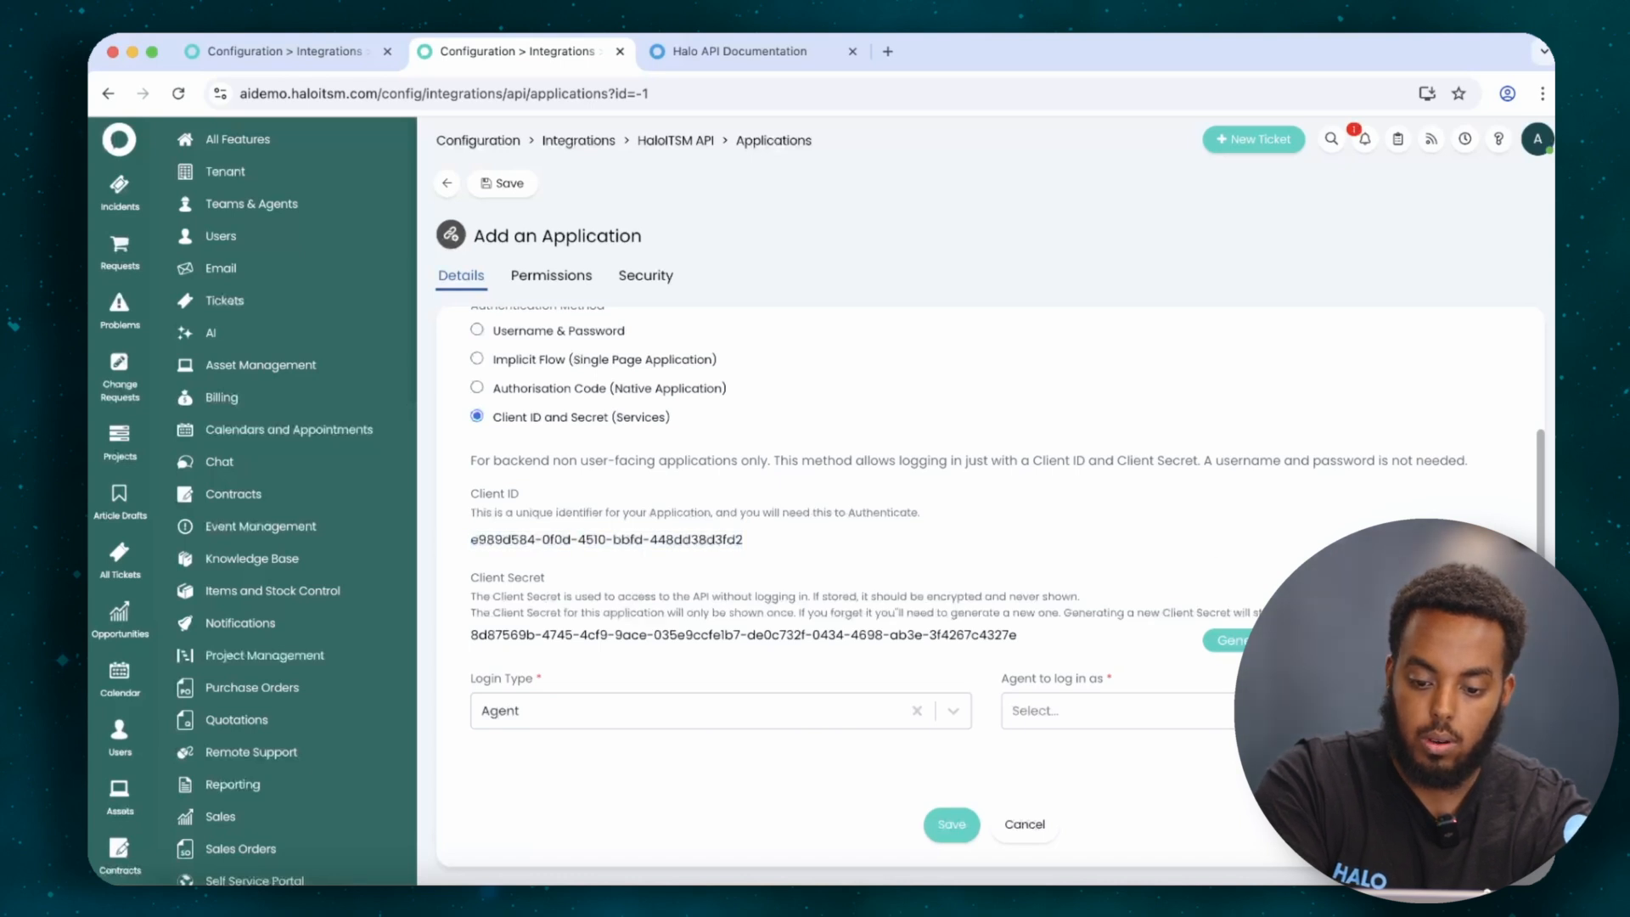
pyautogui.click(1070, 715)
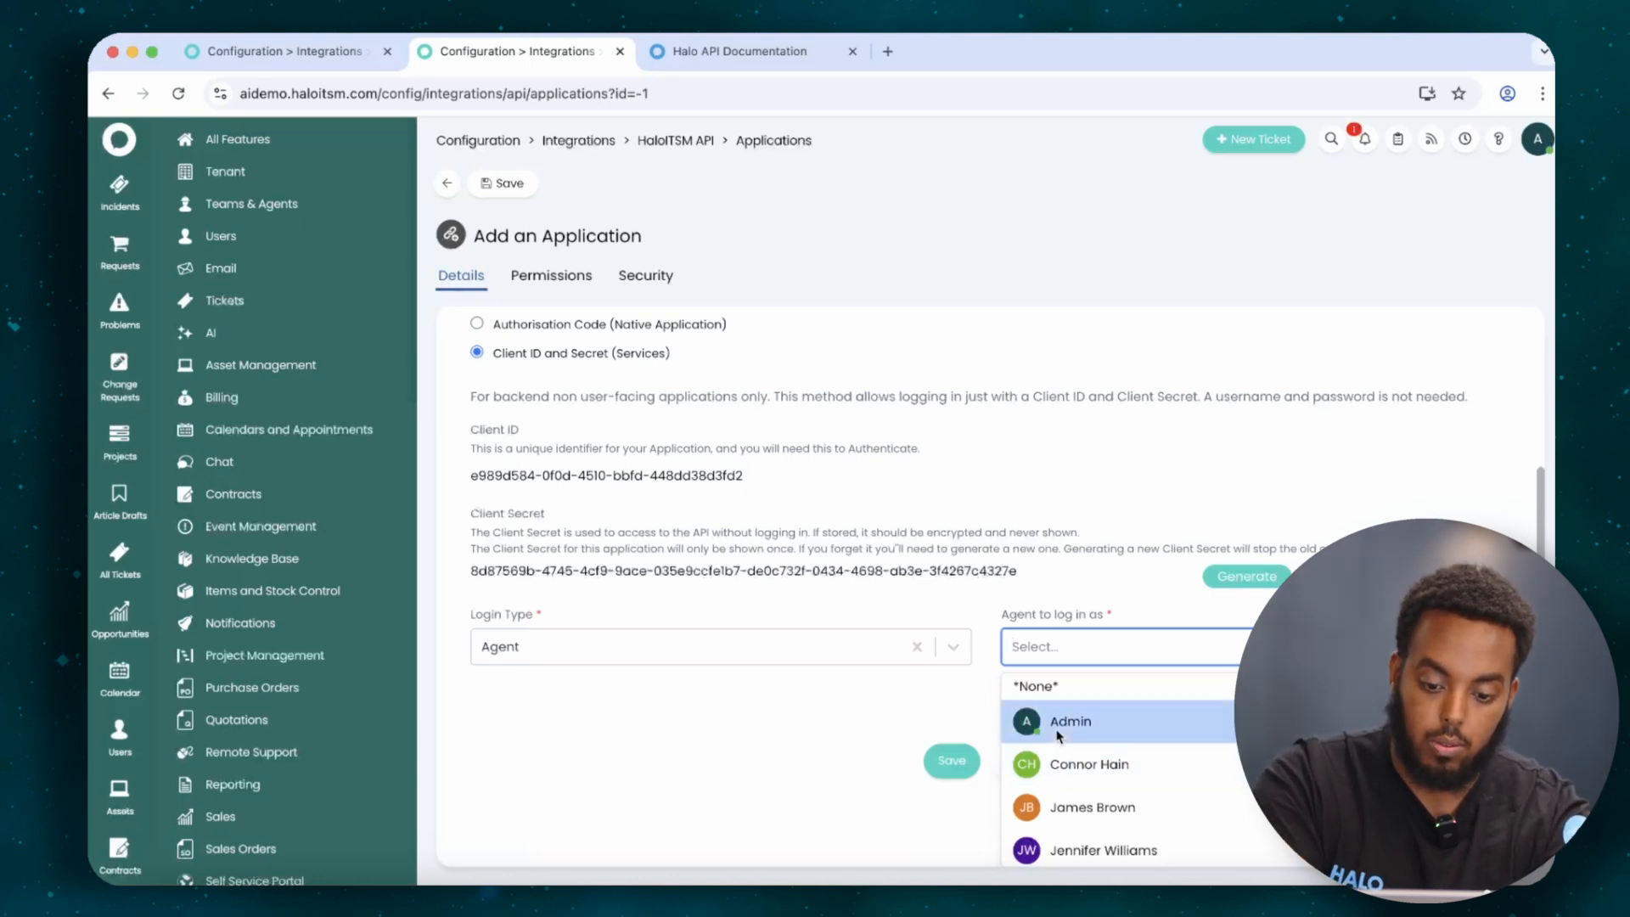
pyautogui.click(1058, 722)
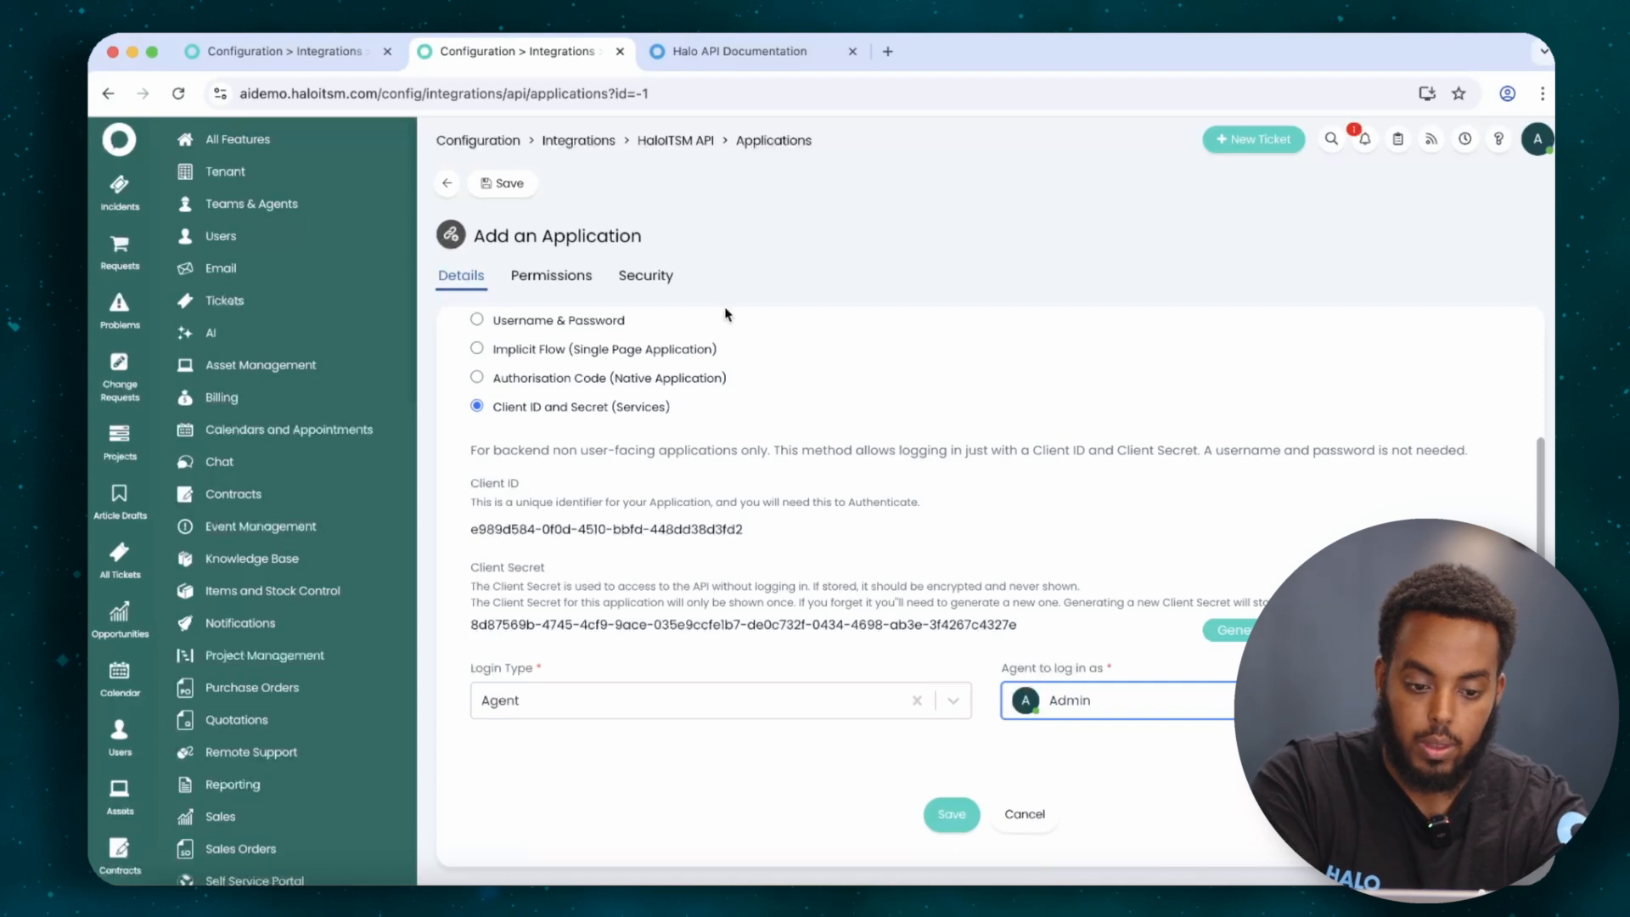
pyautogui.click(570, 283)
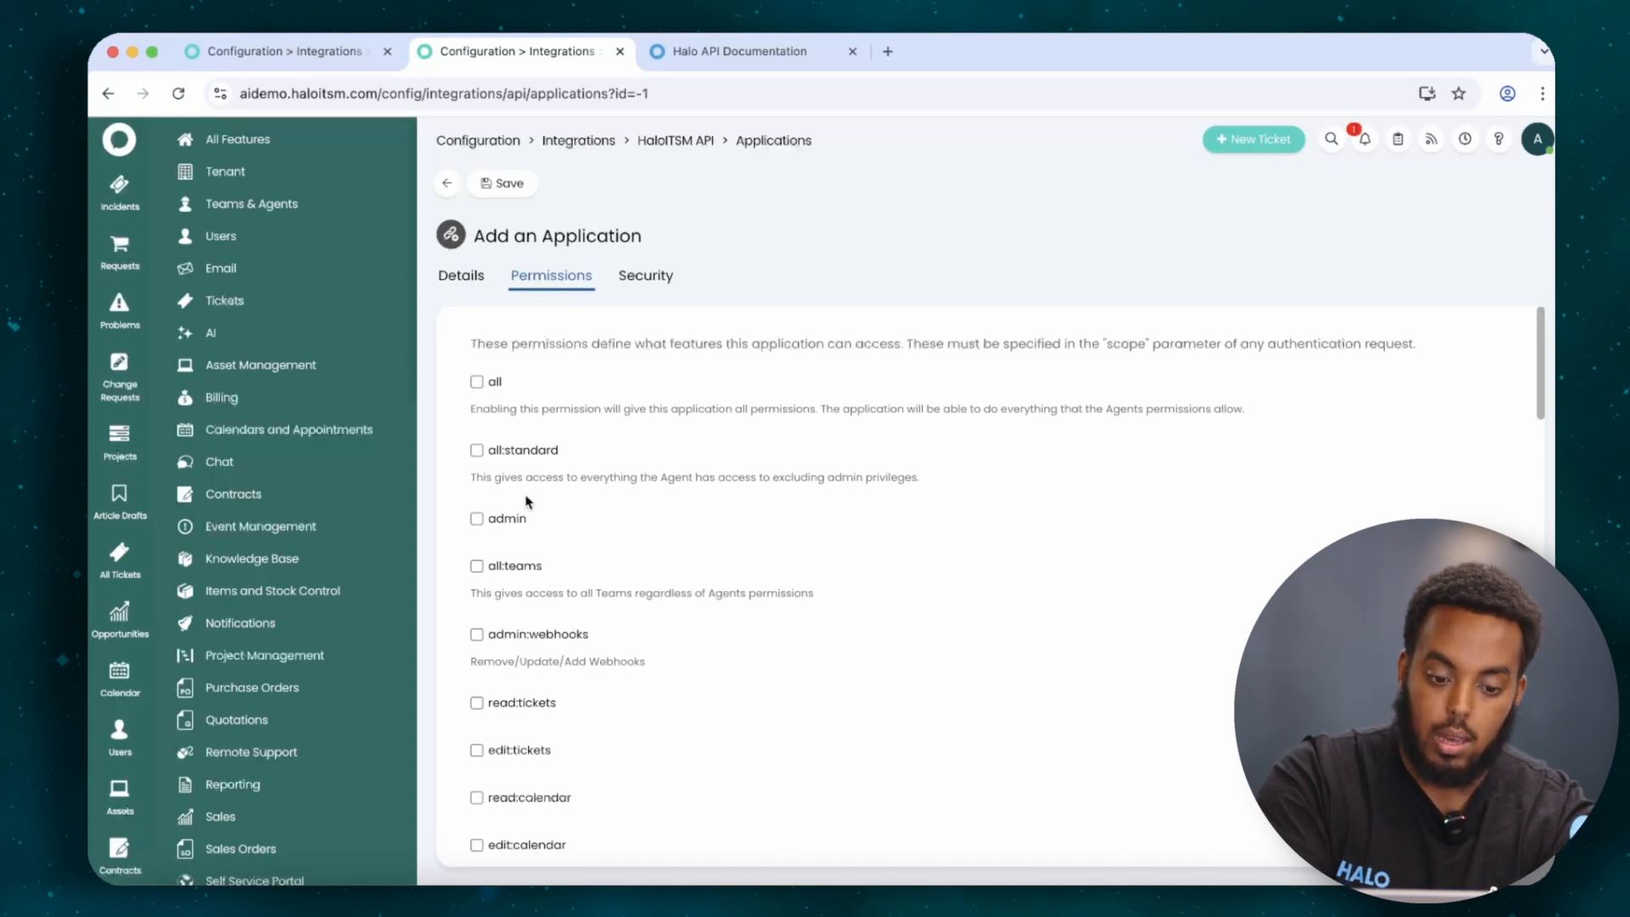
# Grant the Halo API application the admin permission, save it, and go back to the integration form.
pyautogui.scroll(-4, 533, 521)
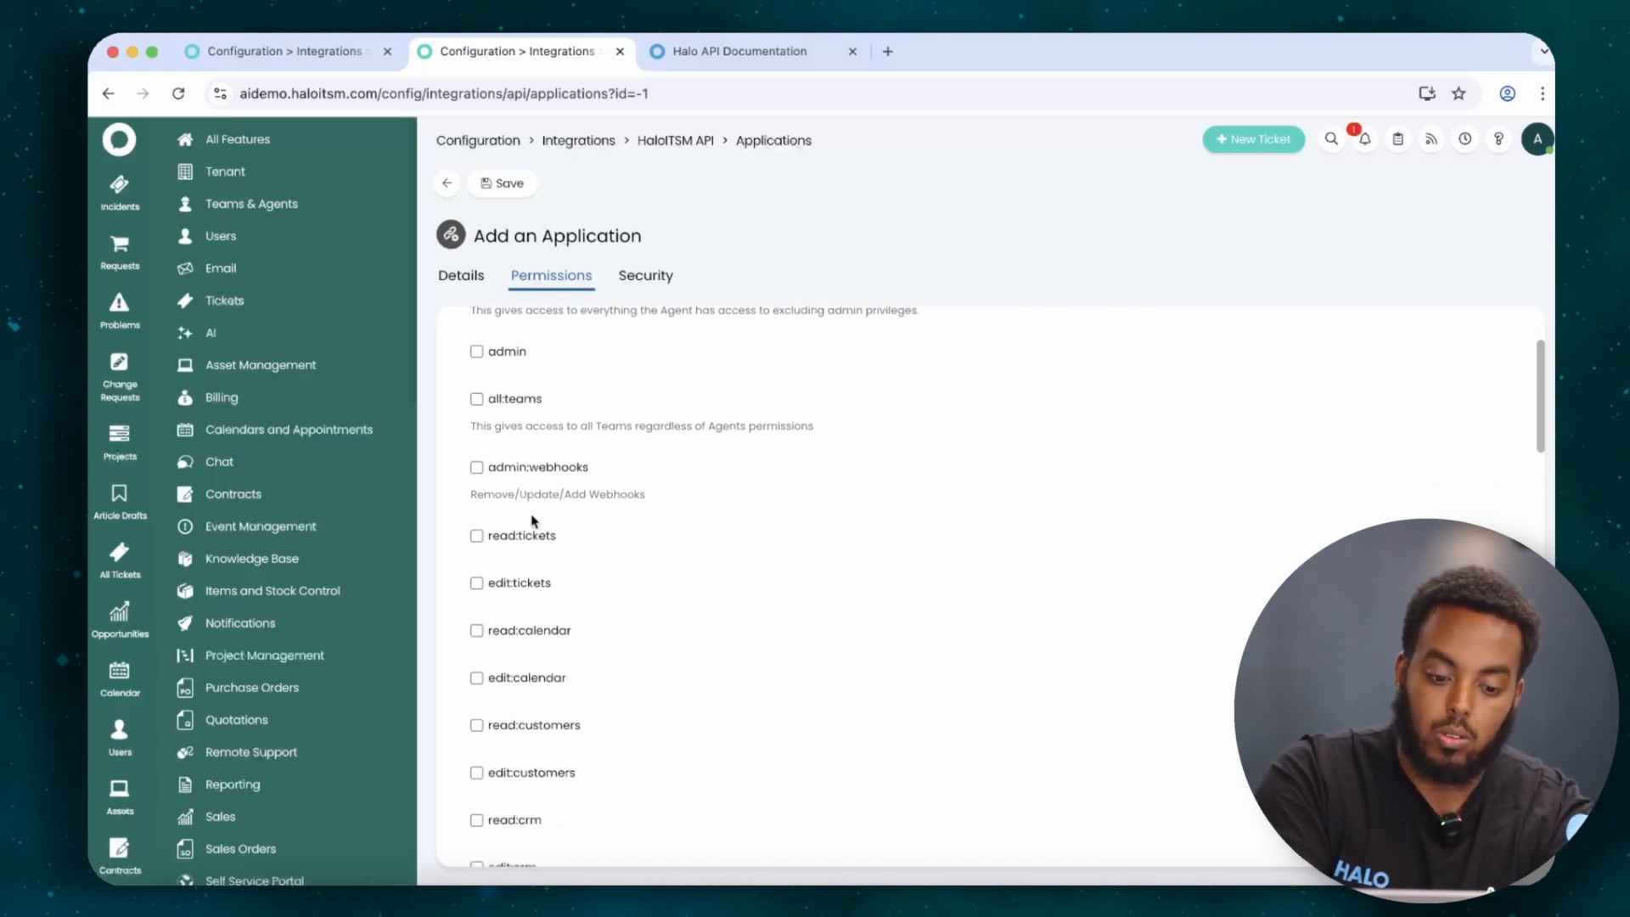
pyautogui.scroll(-2, 533, 520)
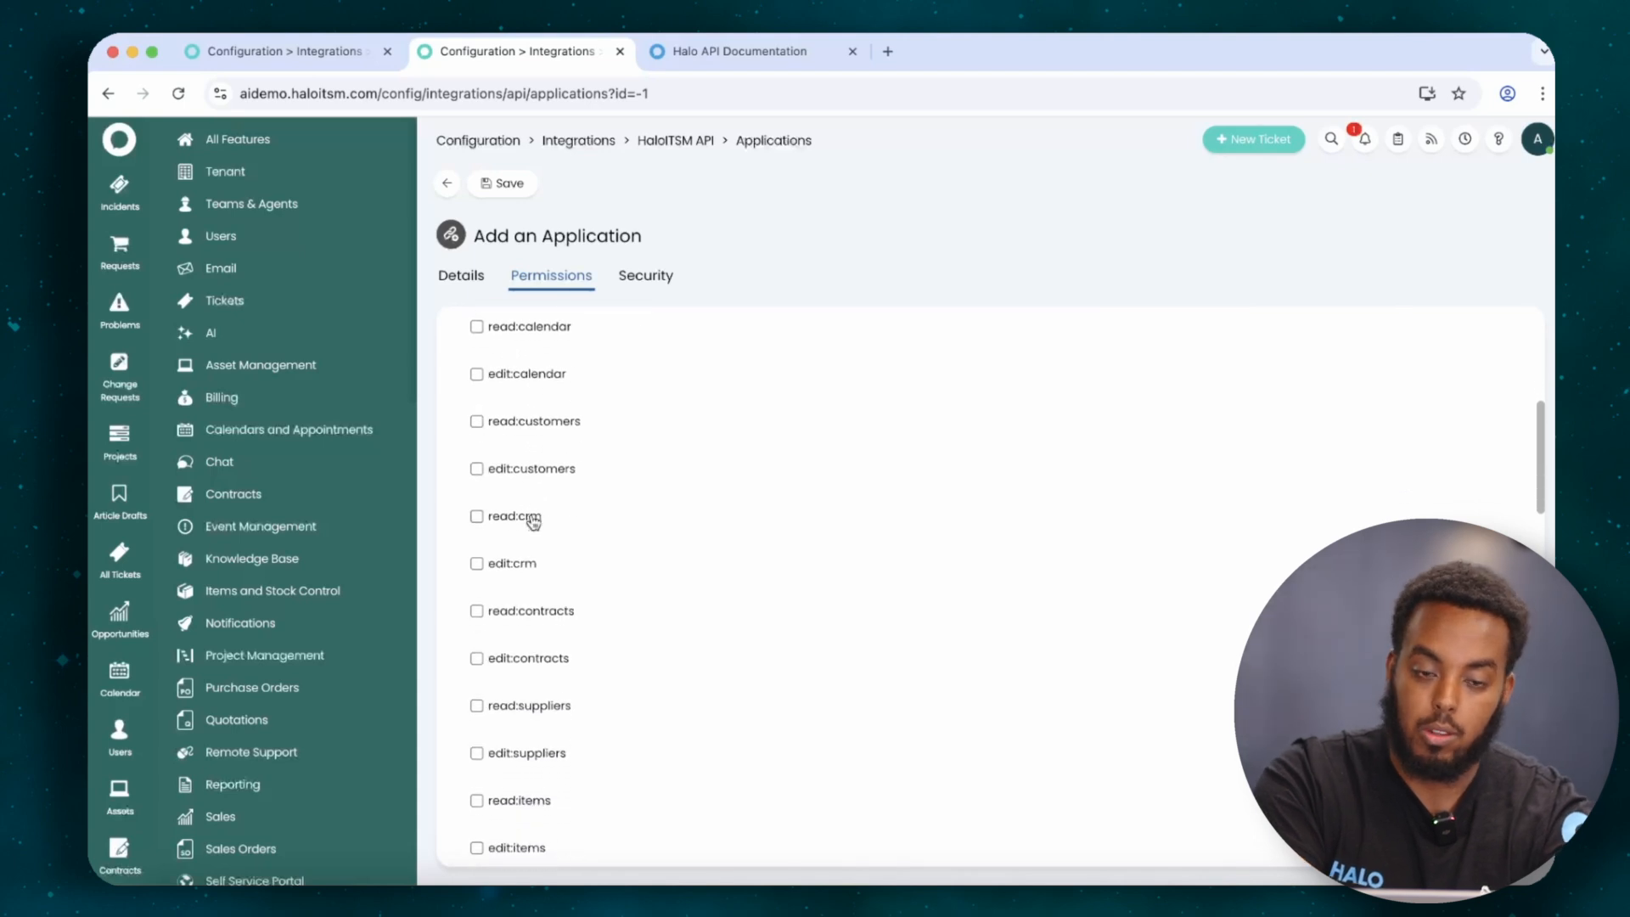
pyautogui.scroll(3, 534, 520)
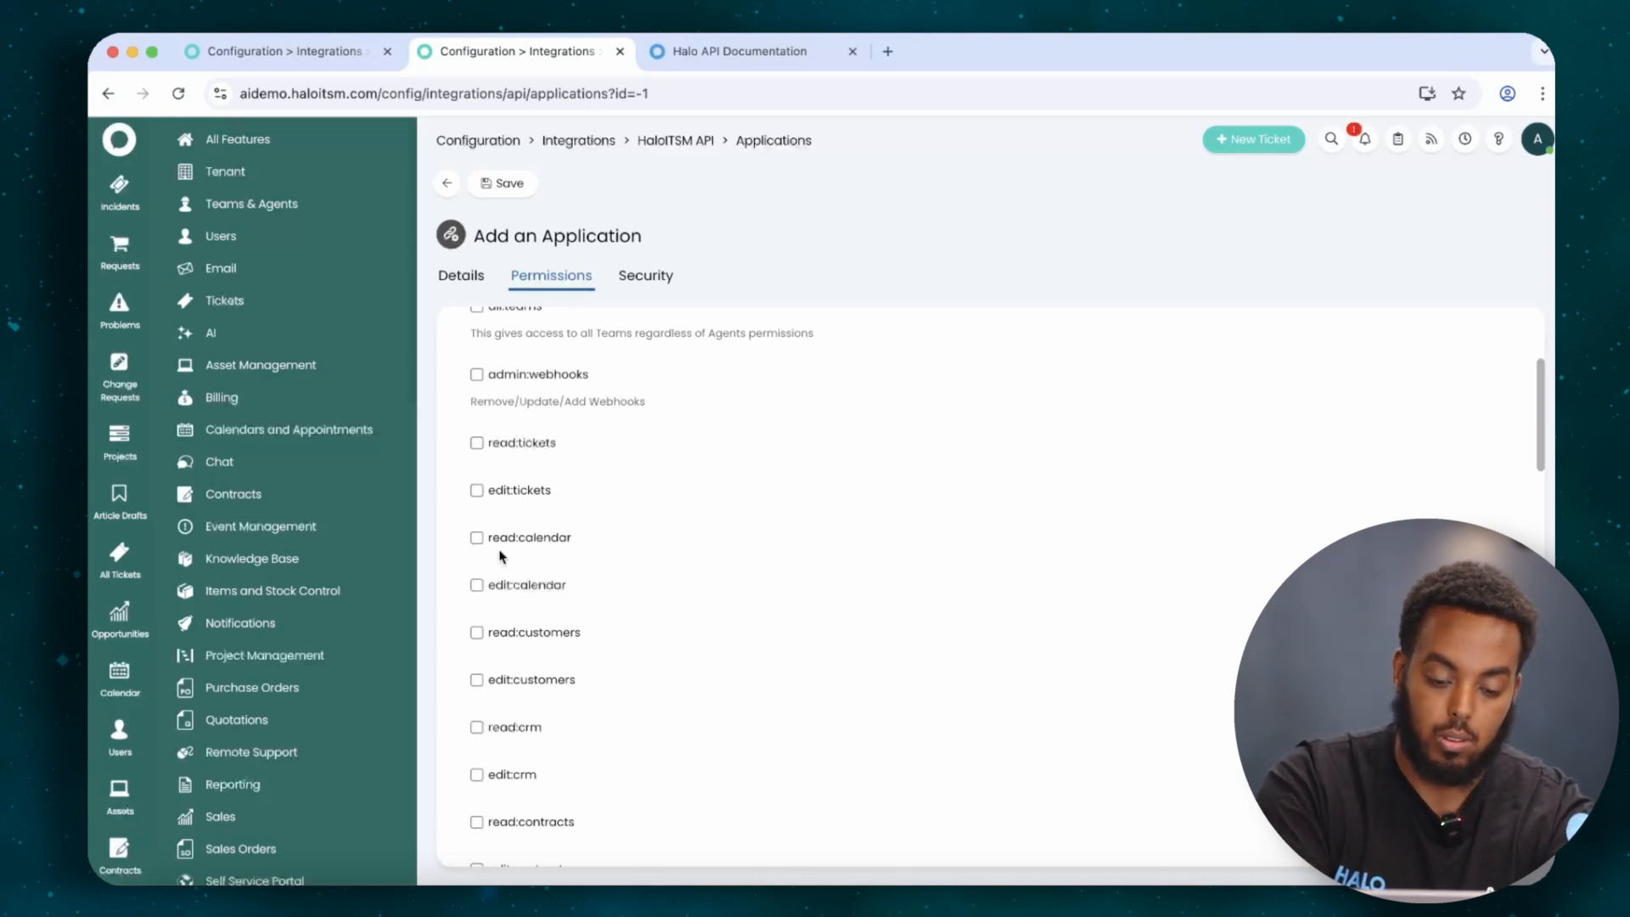
pyautogui.scroll(4, 501, 556)
pyautogui.click(477, 548)
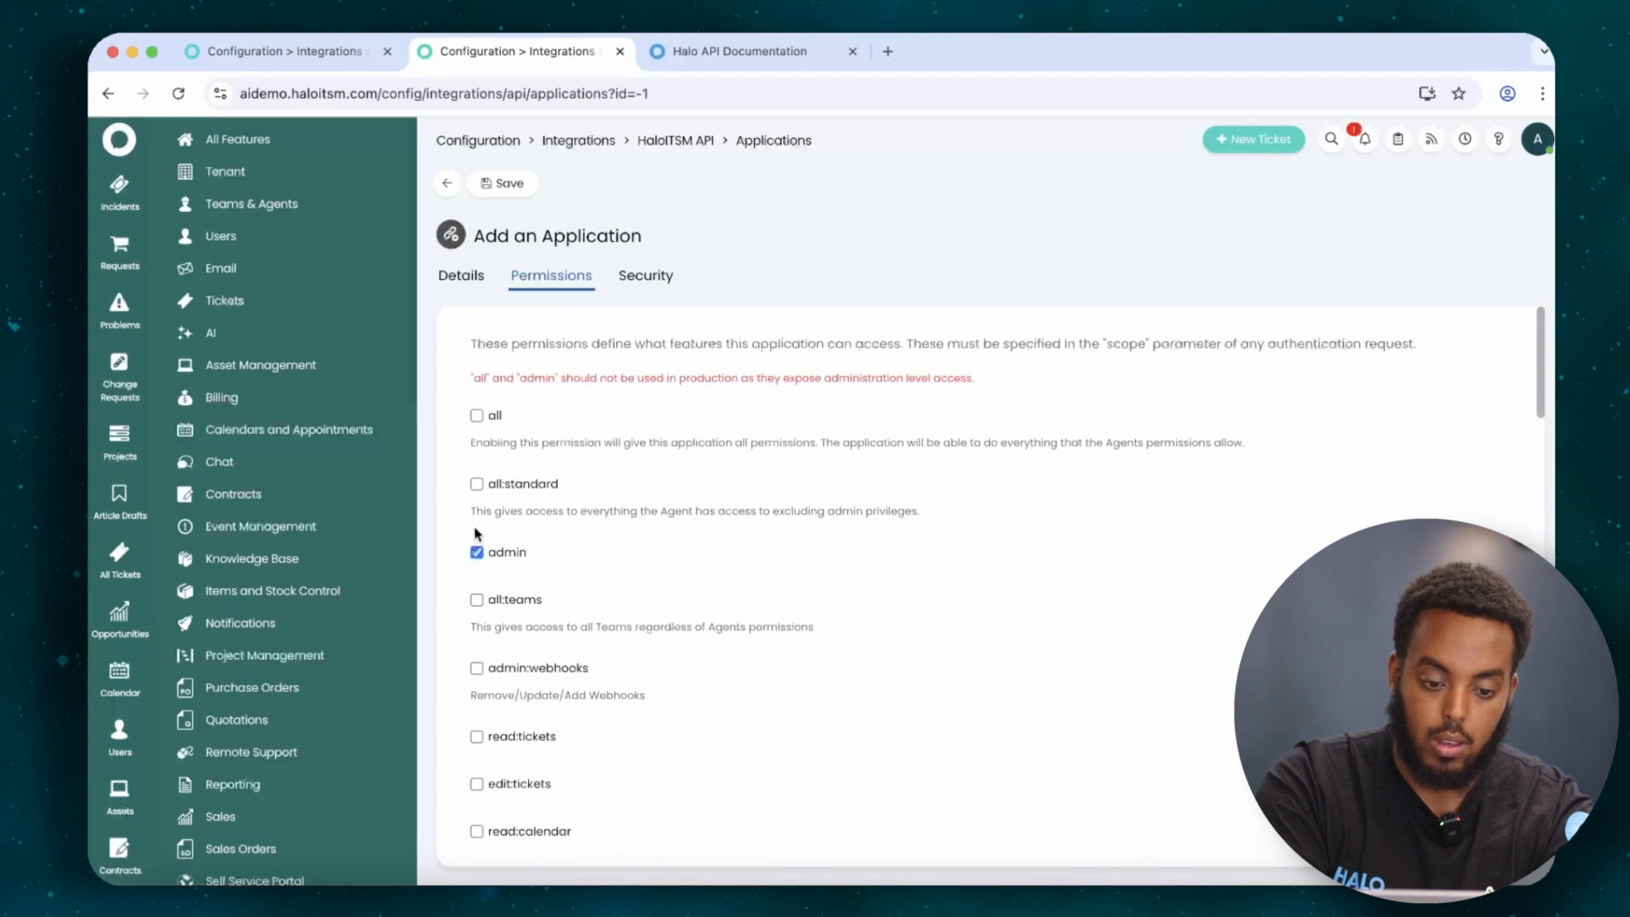
pyautogui.click(491, 184)
pyautogui.click(344, 52)
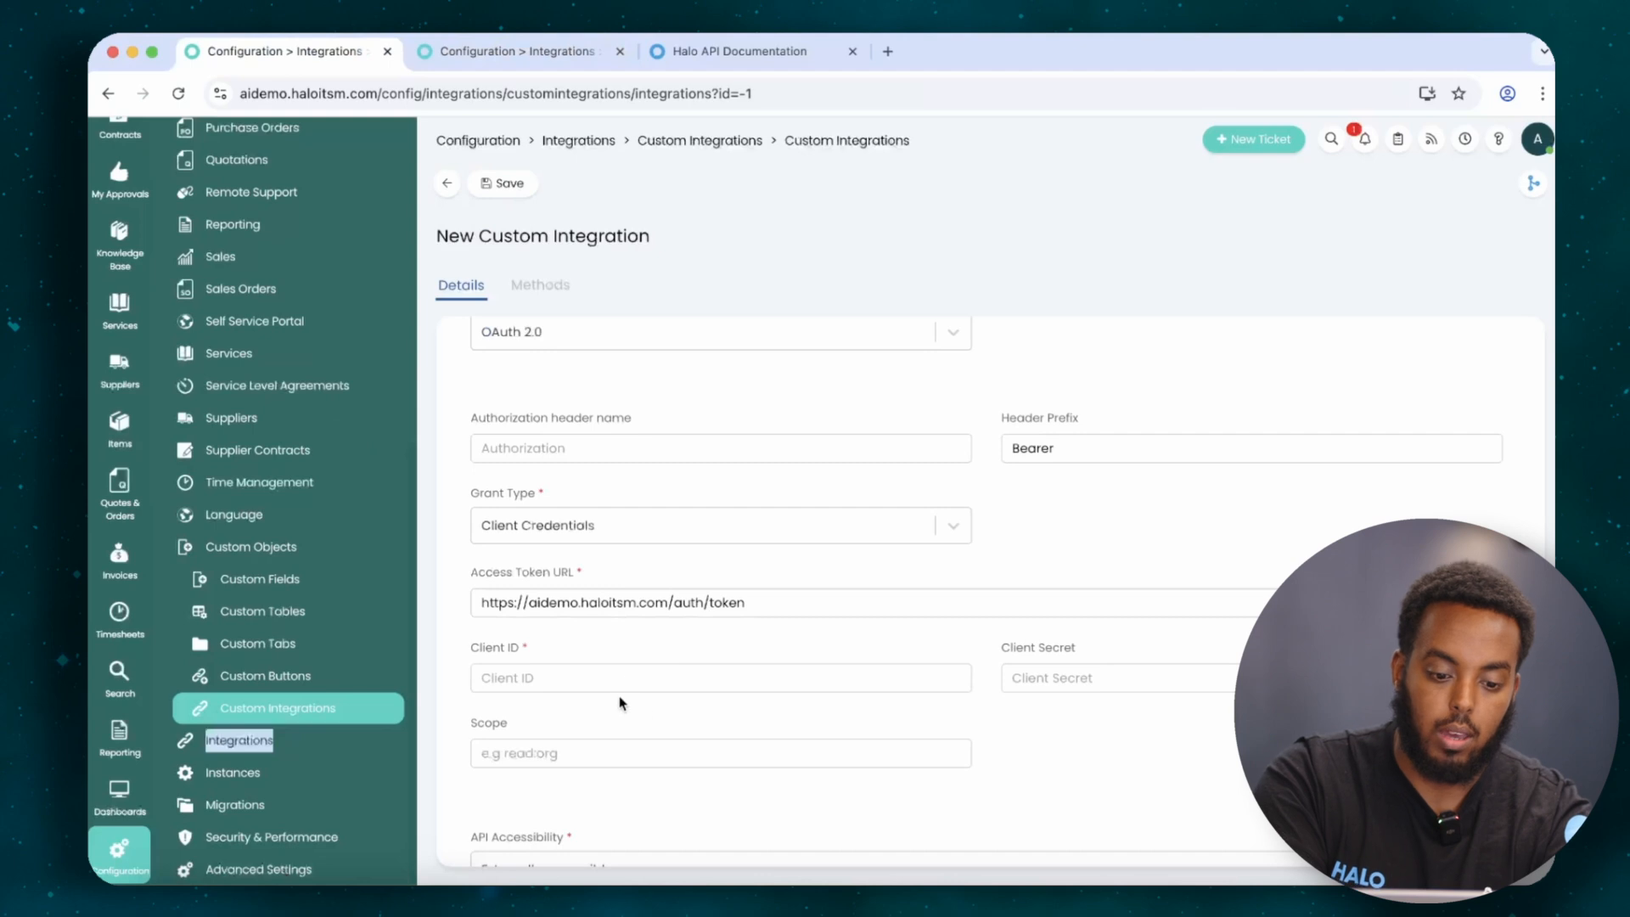
pyautogui.click(618, 680)
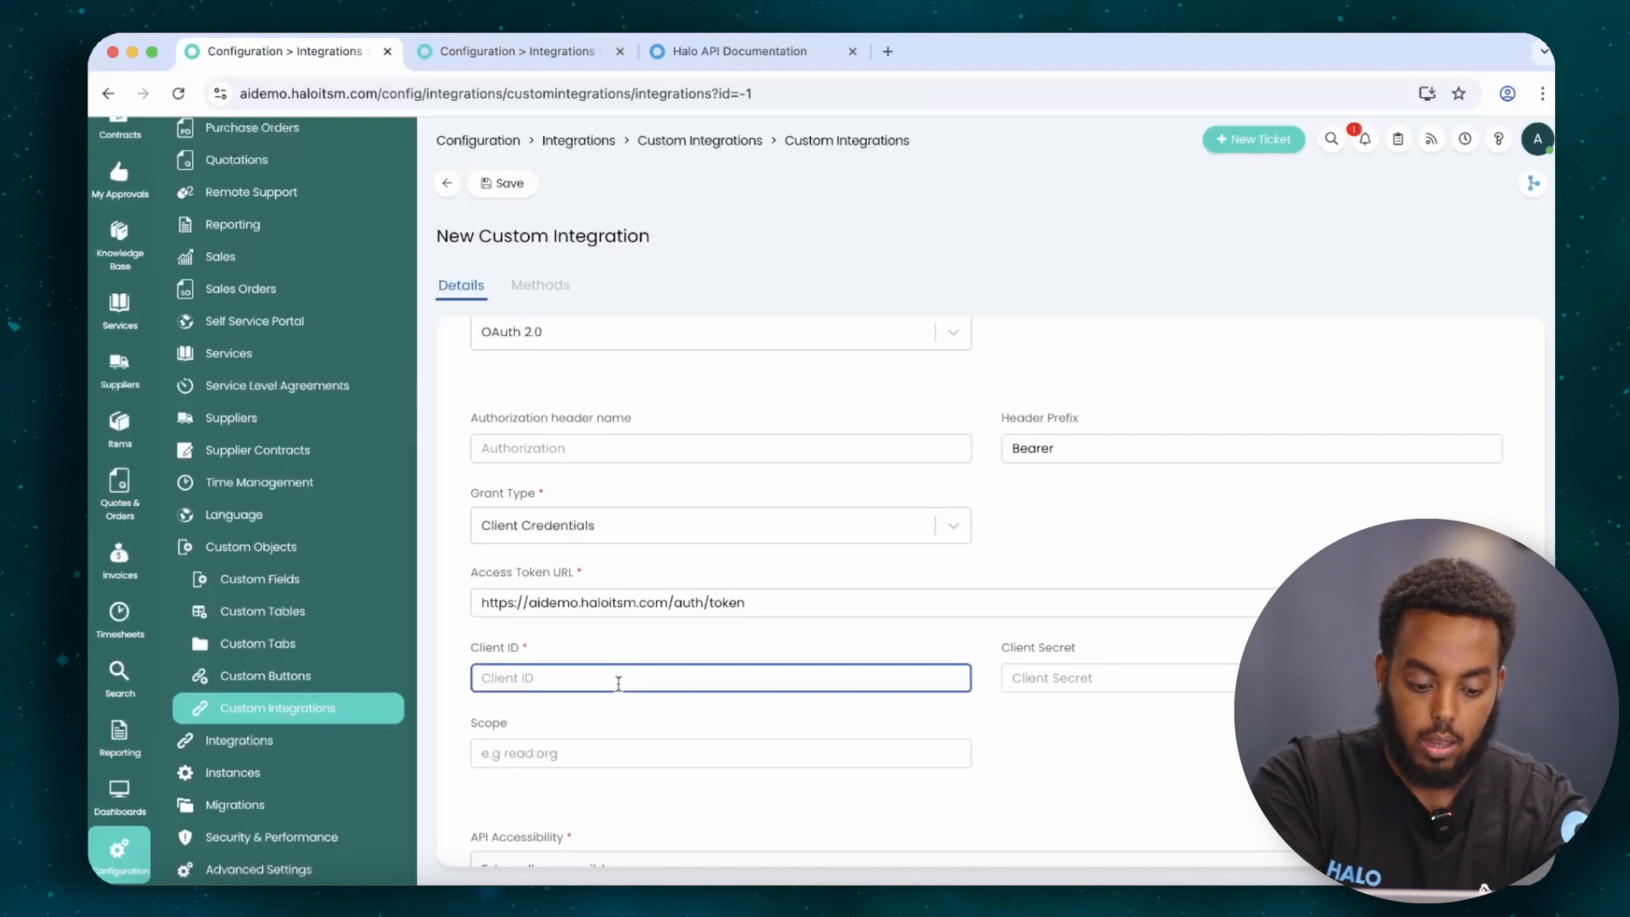
# Fill the integration's Client Secret and Client ID with the Halo API application's credentials.
pyautogui.hotkey('ctrl', 'v')
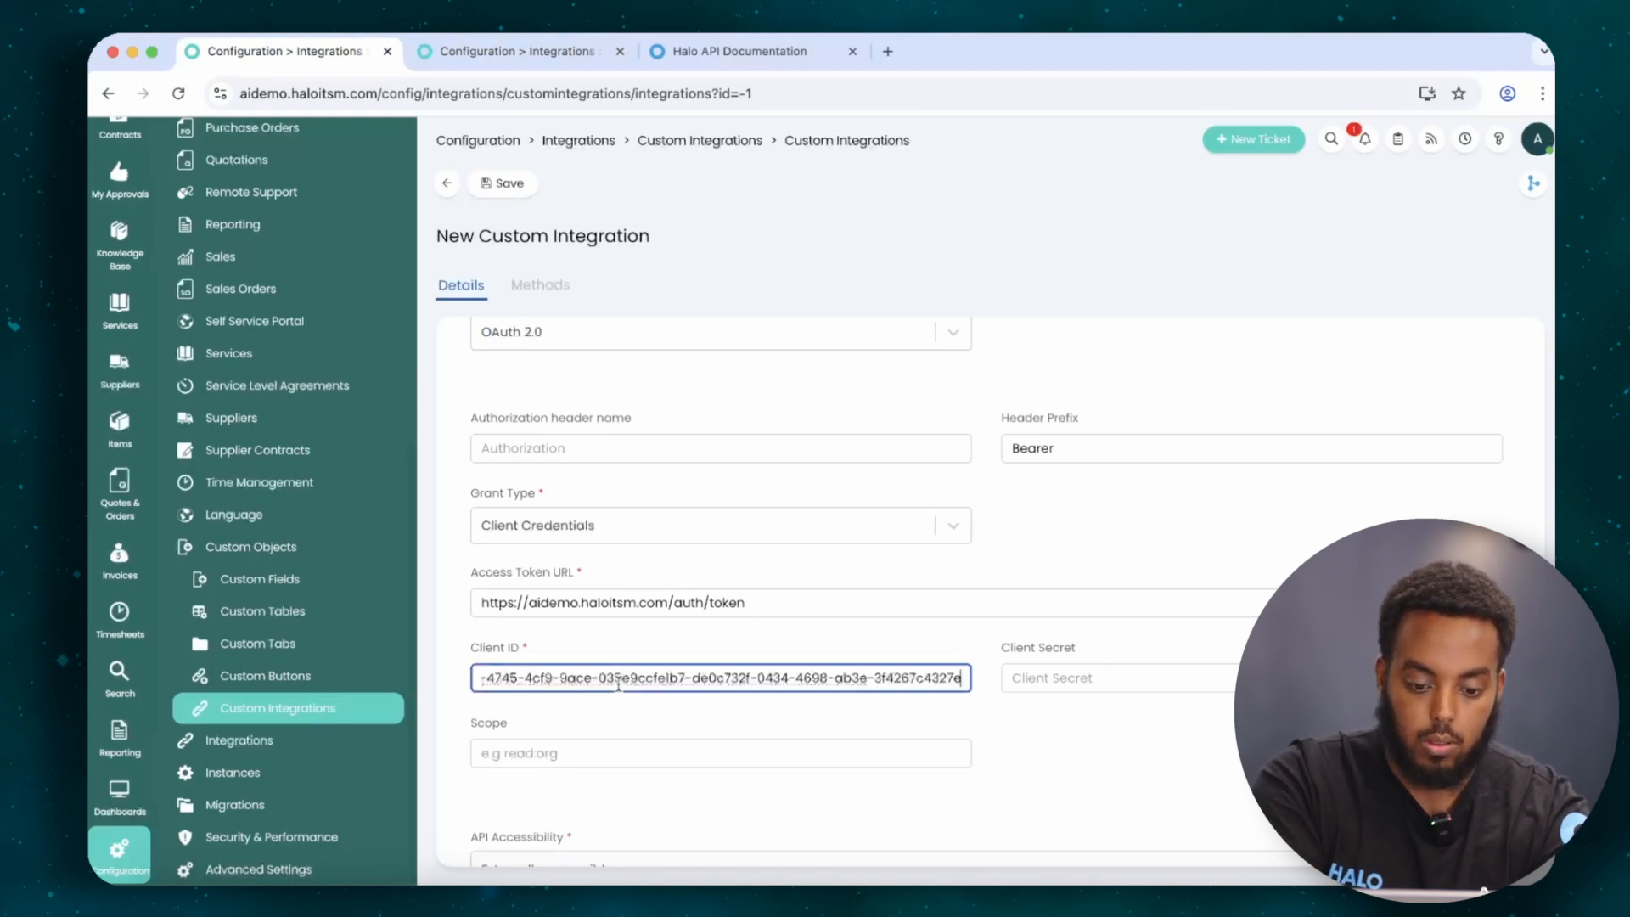
pyautogui.hotkey('ctrl', 'z')
pyautogui.click(1141, 679)
pyautogui.hotkey('ctrl', 'v')
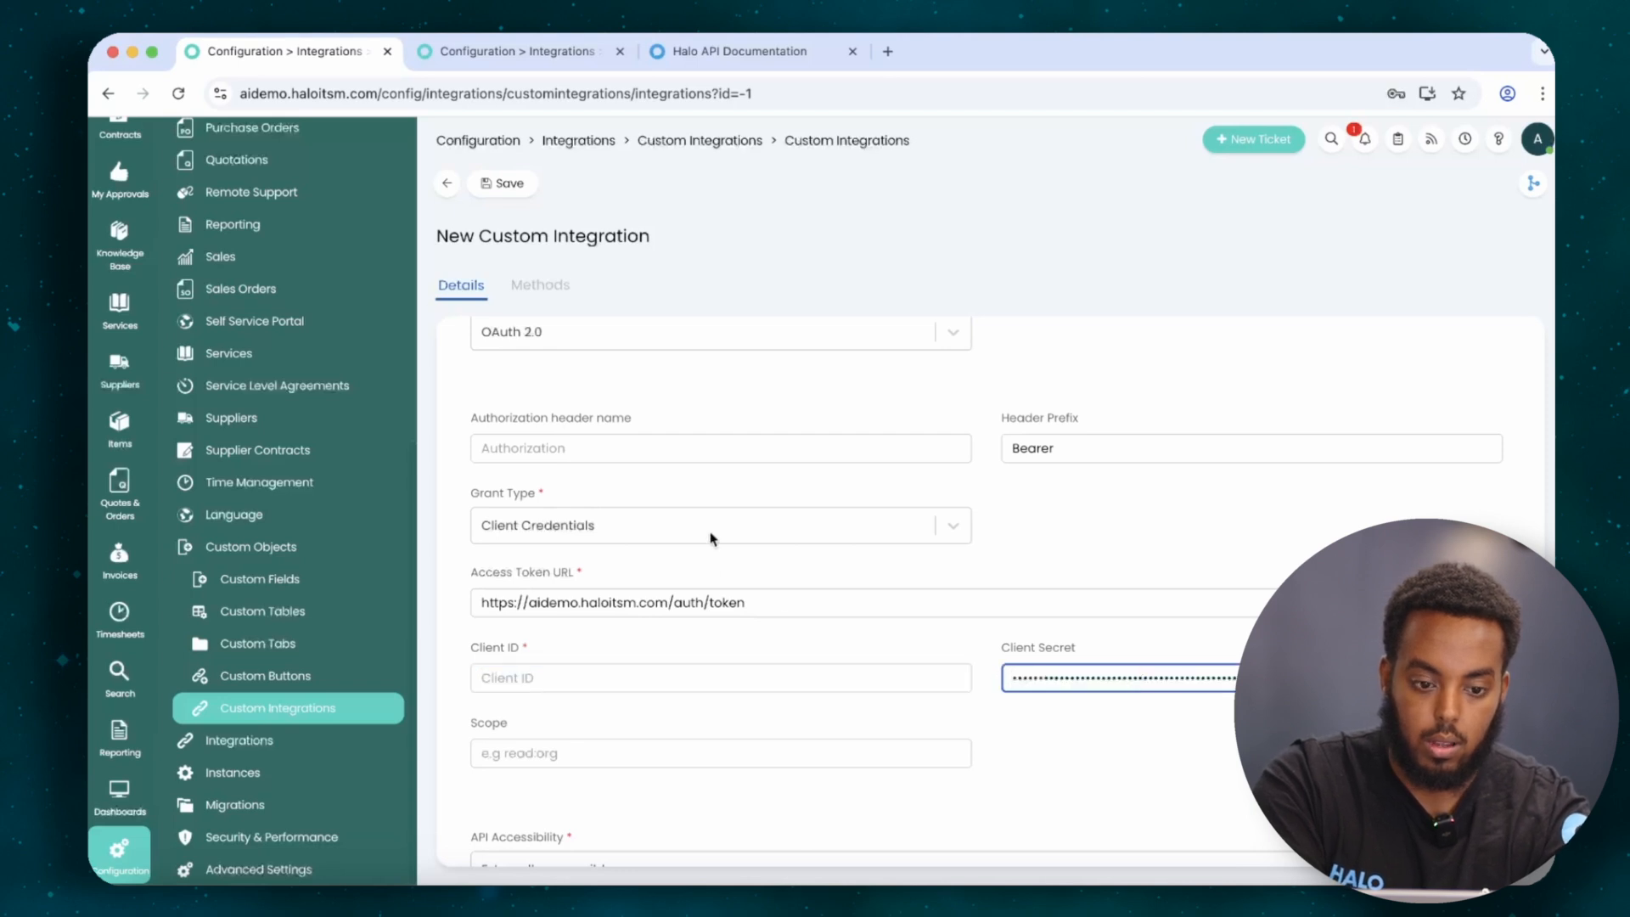
pyautogui.click(501, 53)
pyautogui.moveTo(748, 597); pyautogui.dragTo(472, 595)
pyautogui.hotkey('ctrl', 'c')
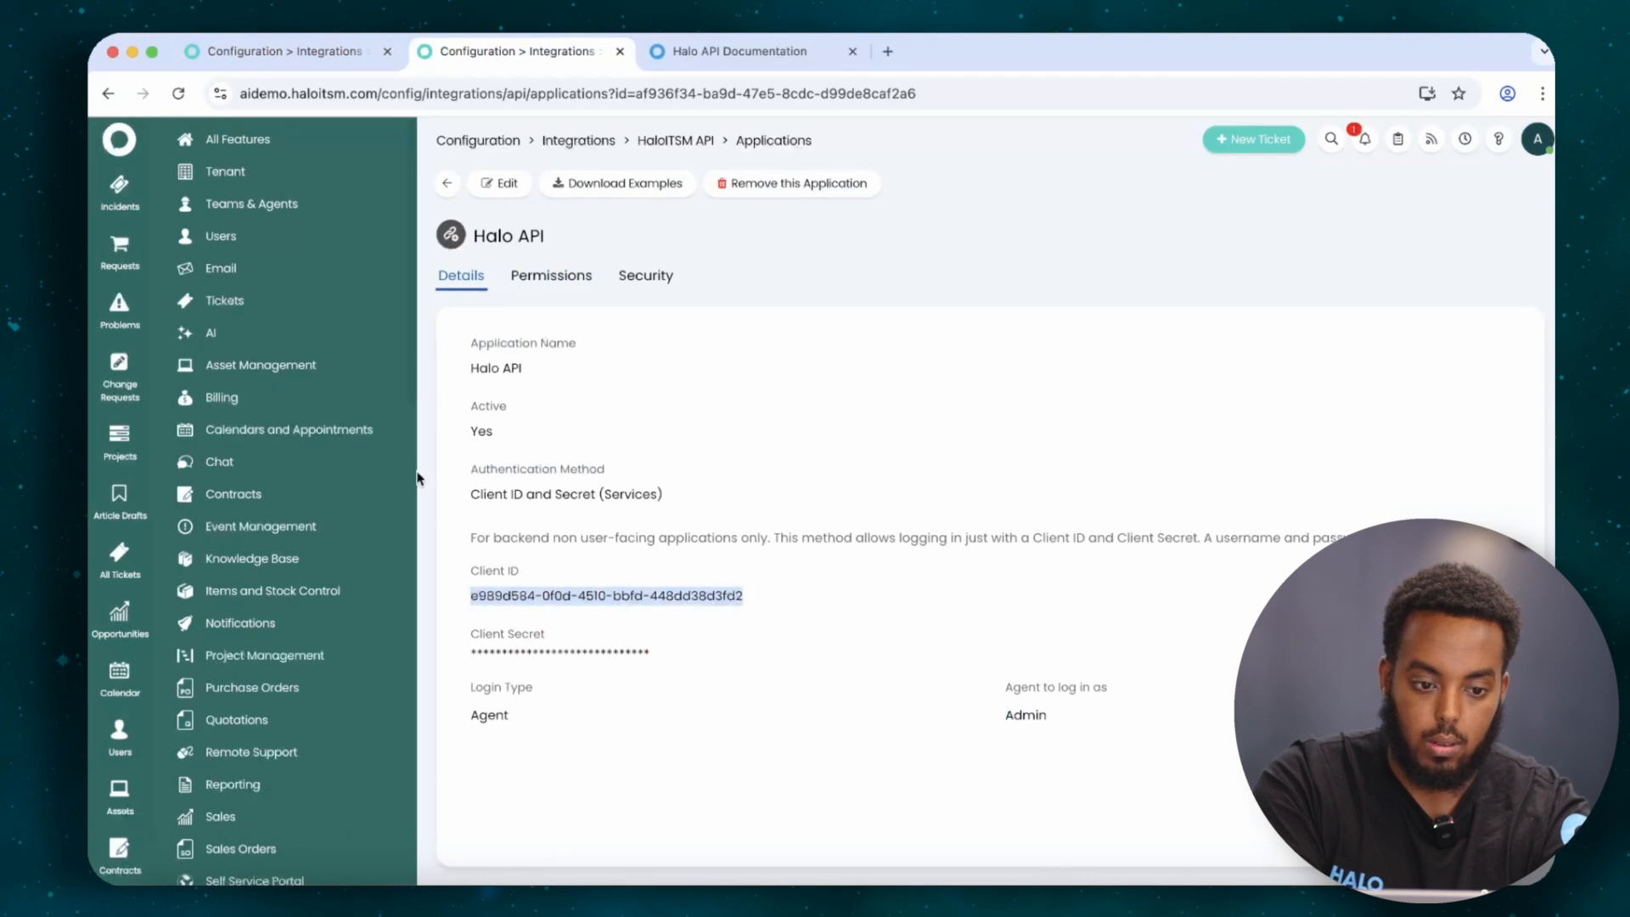
pyautogui.click(271, 51)
pyautogui.click(753, 677)
pyautogui.hotkey('ctrl', 'v')
# Set the scope to 'admin', save the integration, and view its Methods list.
pyautogui.click(635, 746)
pyautogui.write('admin')
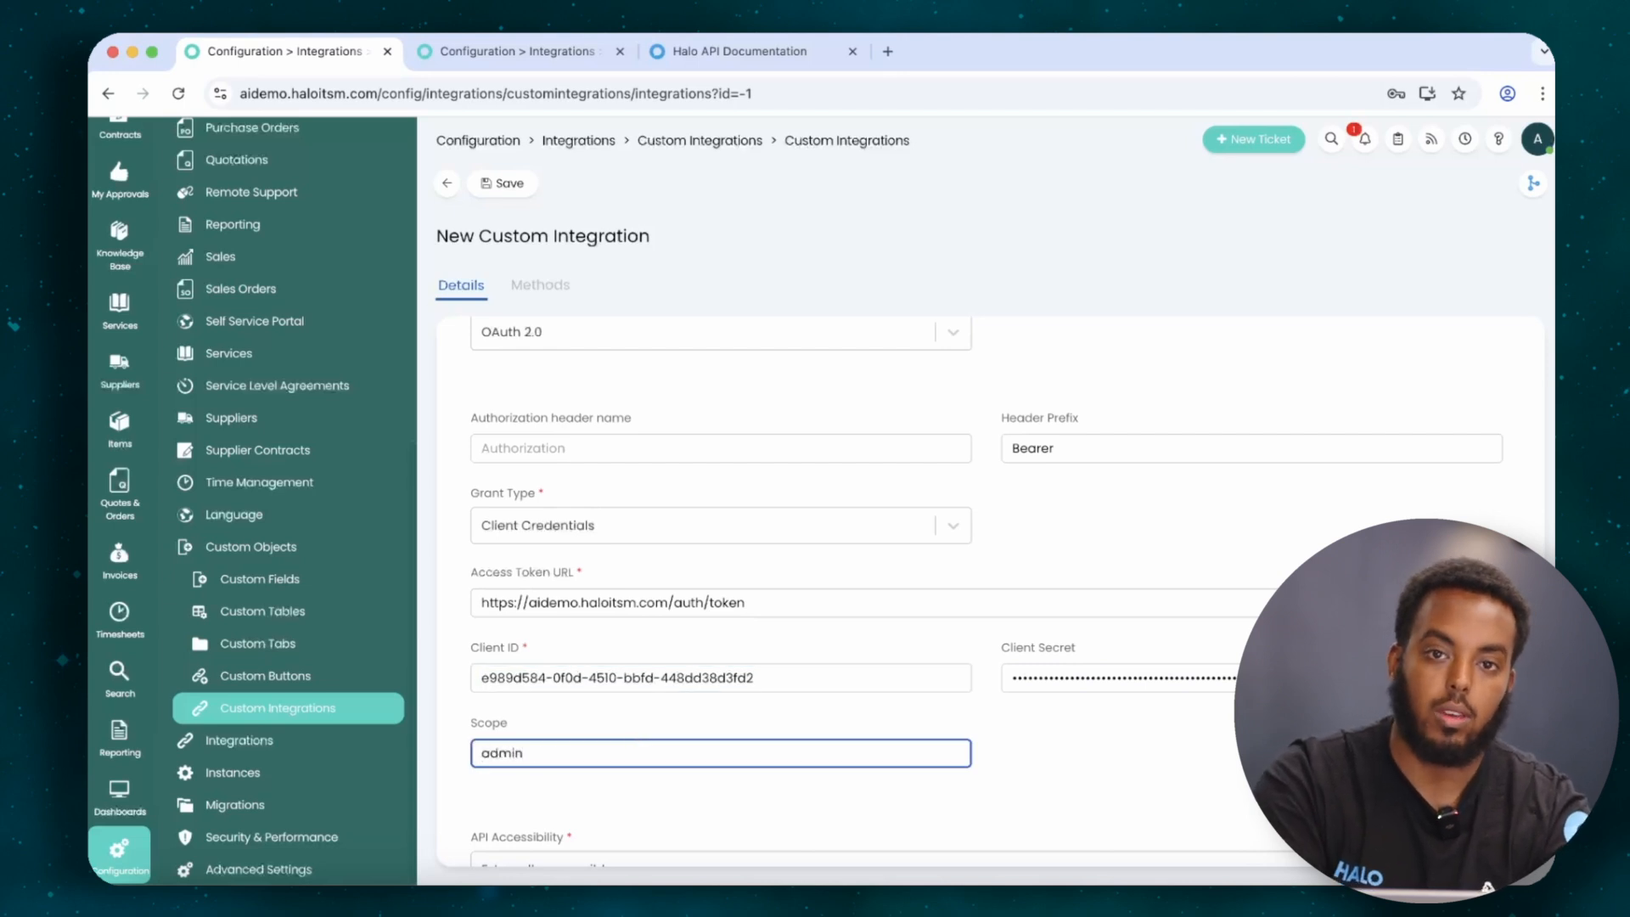
pyautogui.scroll(-2, 845, 774)
pyautogui.click(520, 183)
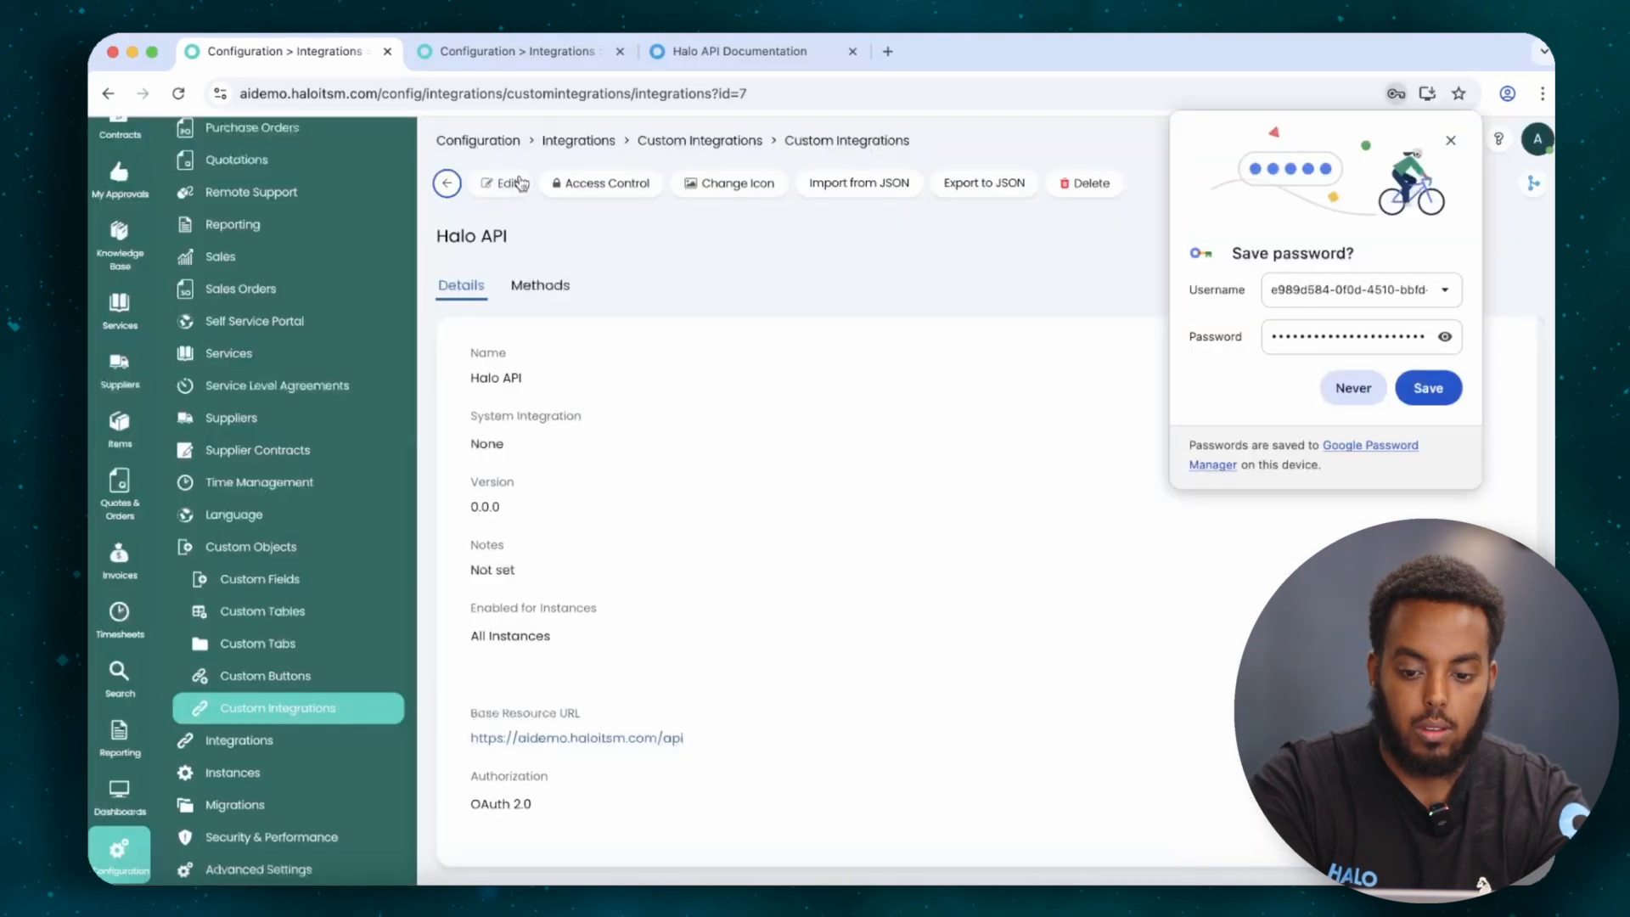
pyautogui.click(1451, 141)
pyautogui.click(565, 289)
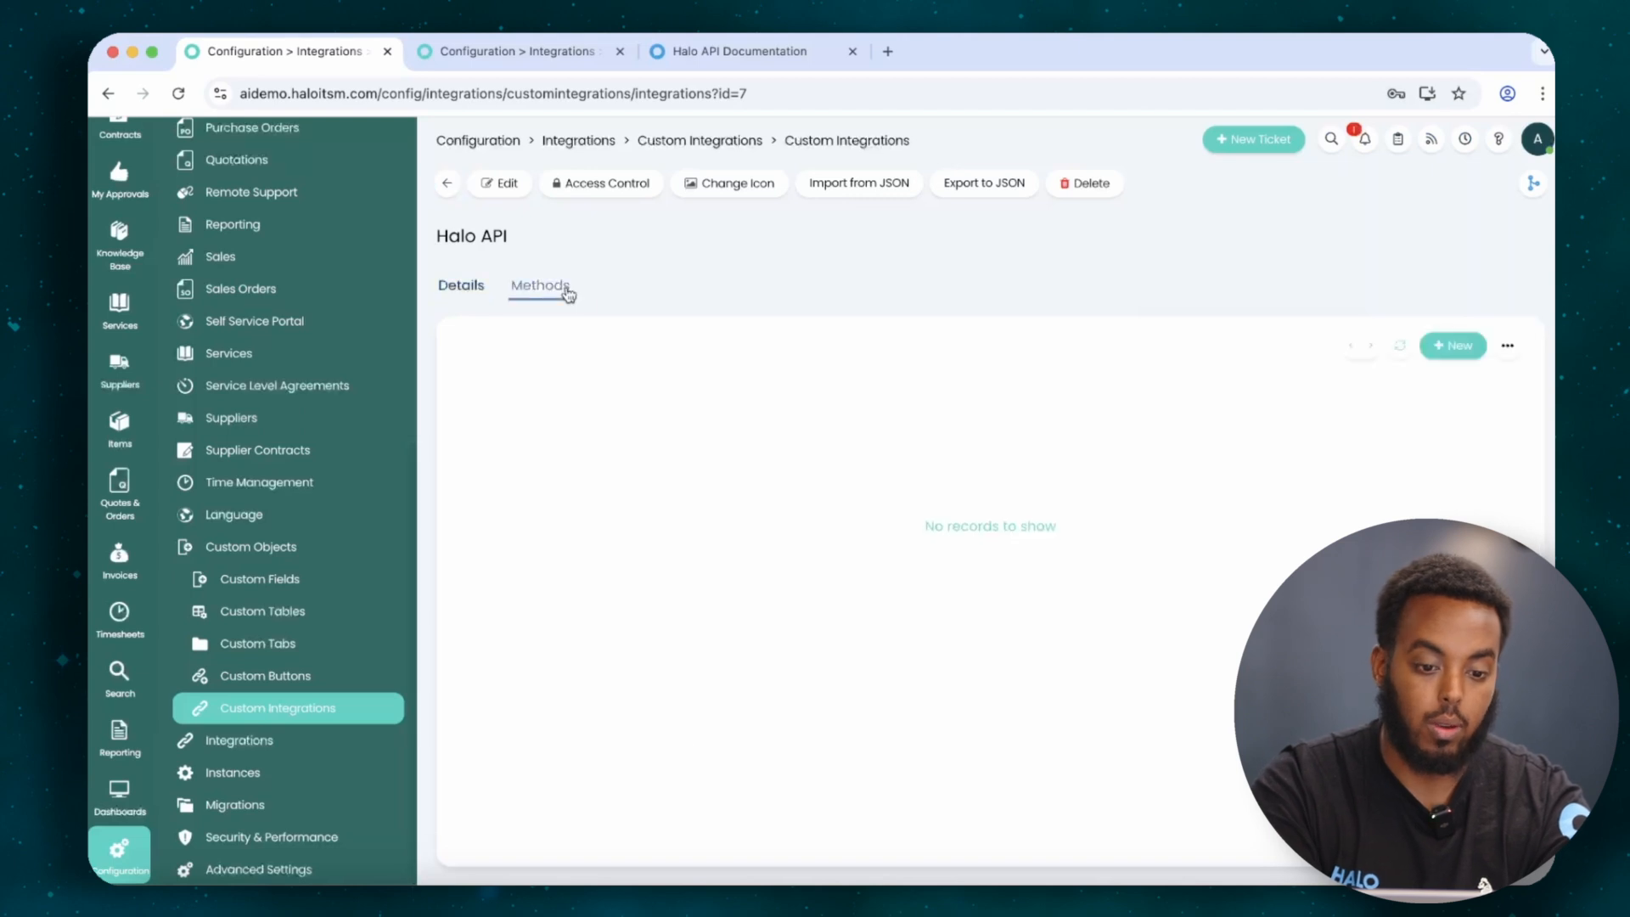
# Add a 'Get Ticket' method on the /tickets path and test it, getting a 200 response.
pyautogui.click(1460, 348)
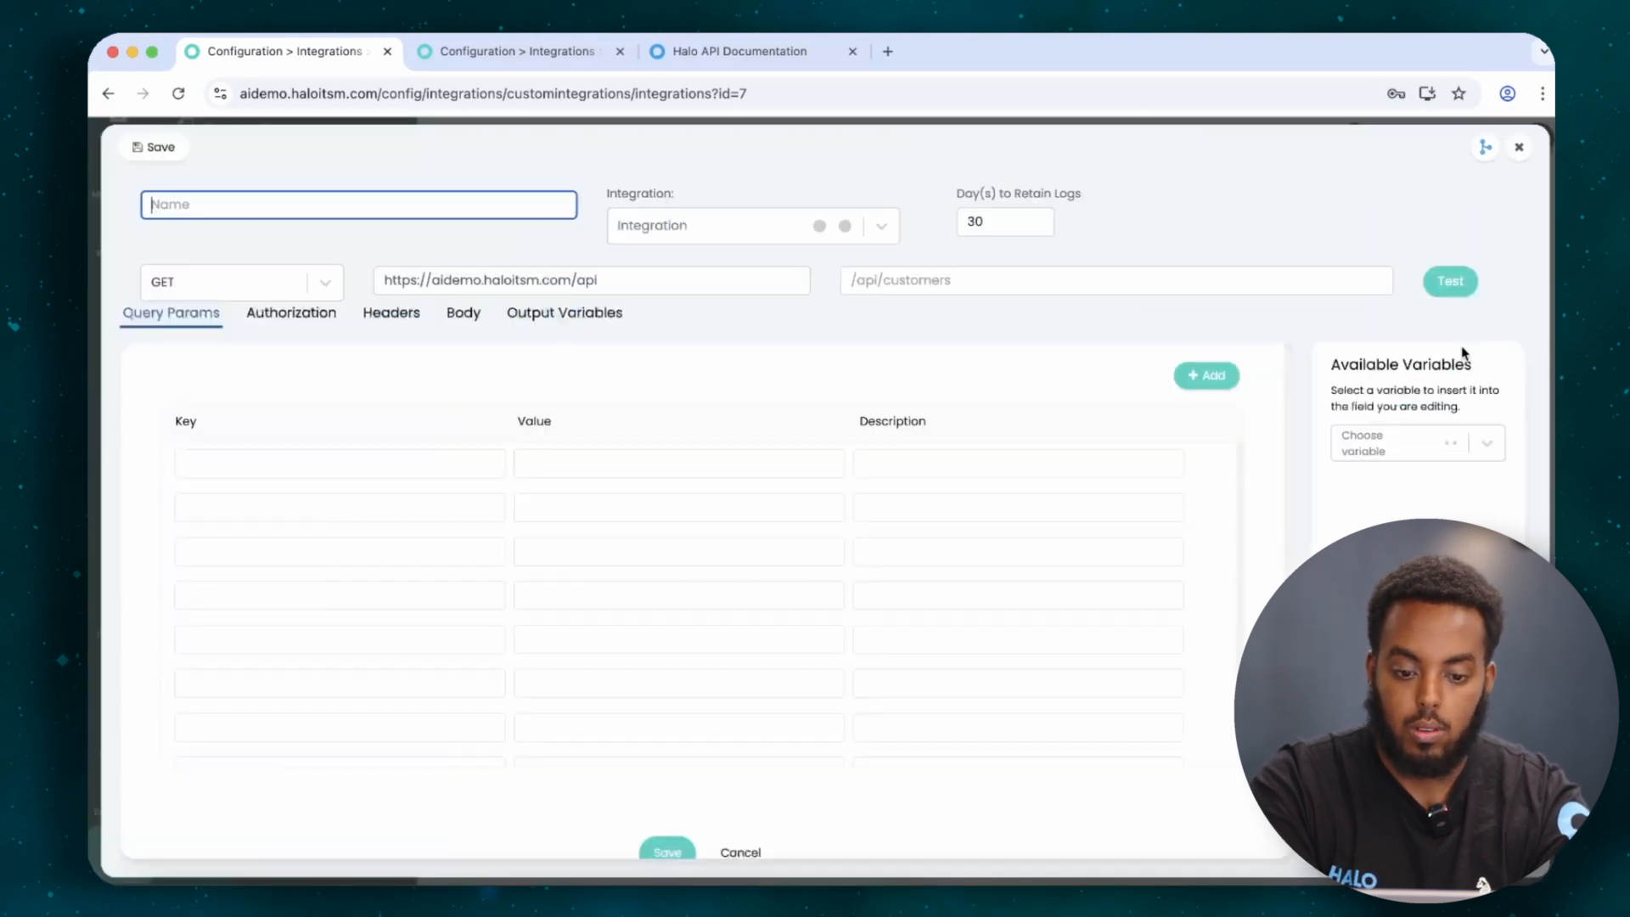
pyautogui.write('Get')
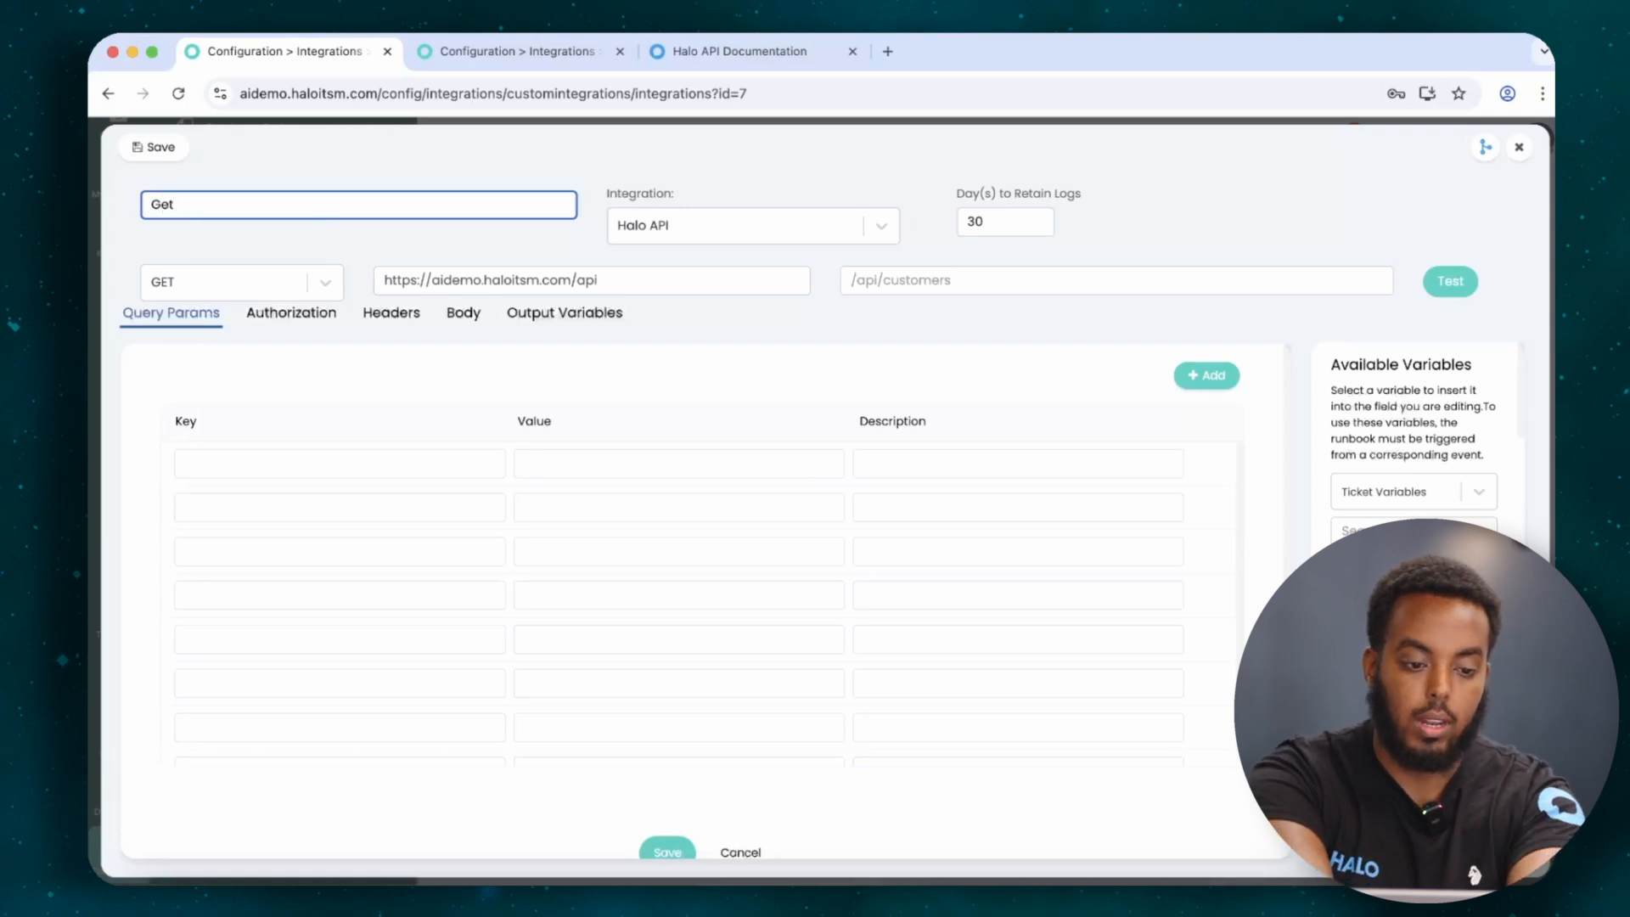
pyautogui.write(' Ticket')
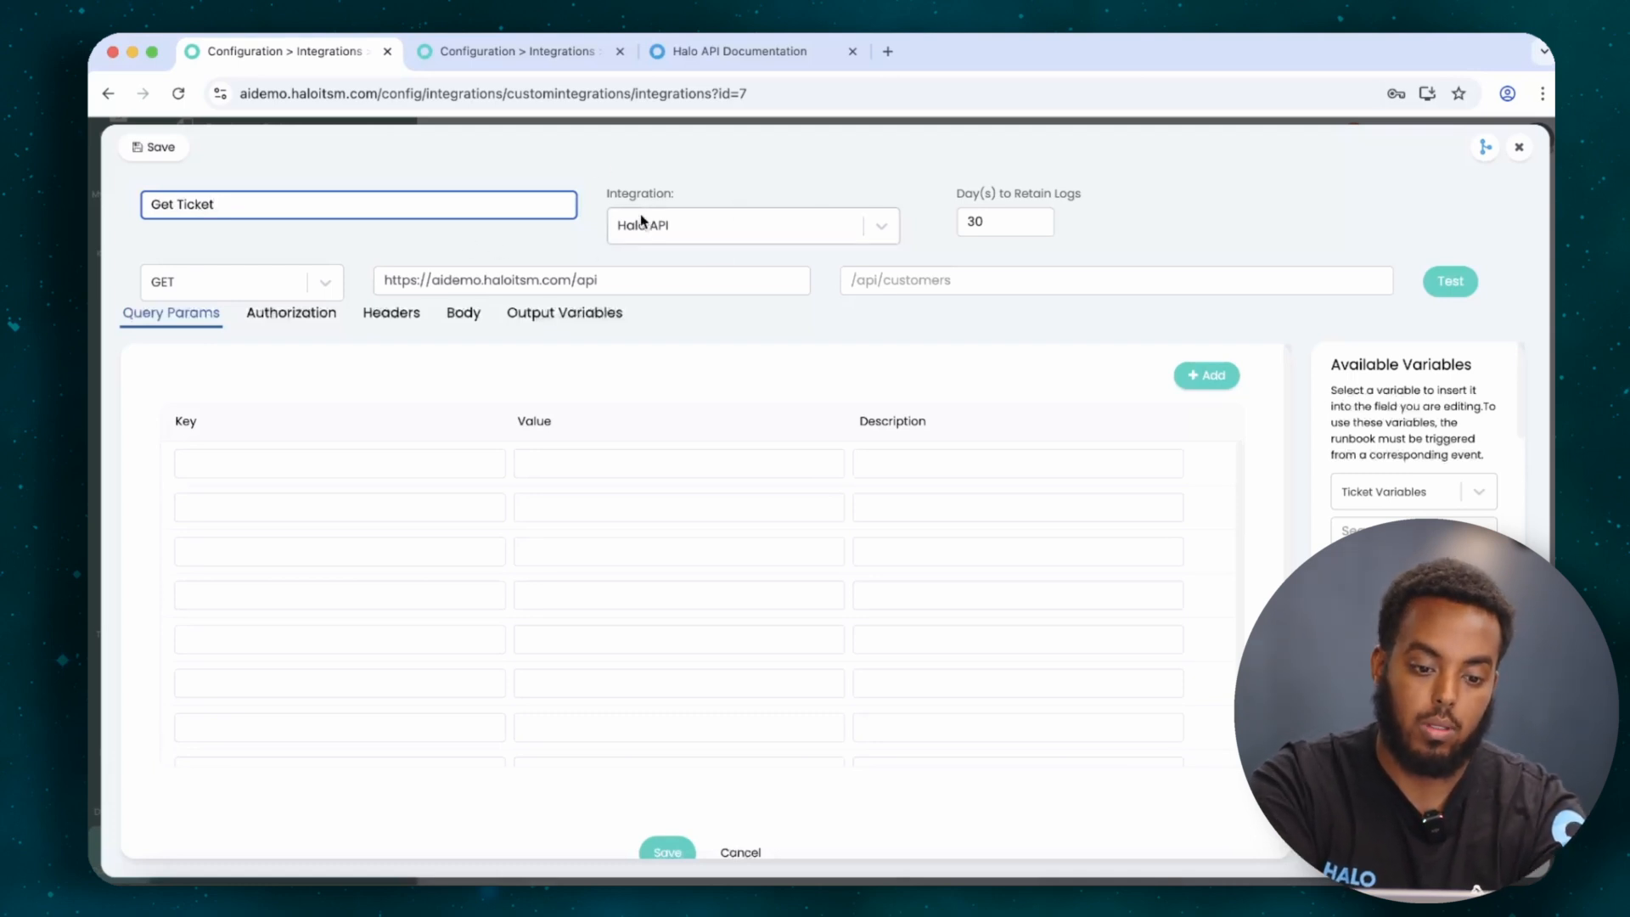
pyautogui.moveTo(384, 280); pyautogui.dragTo(700, 290)
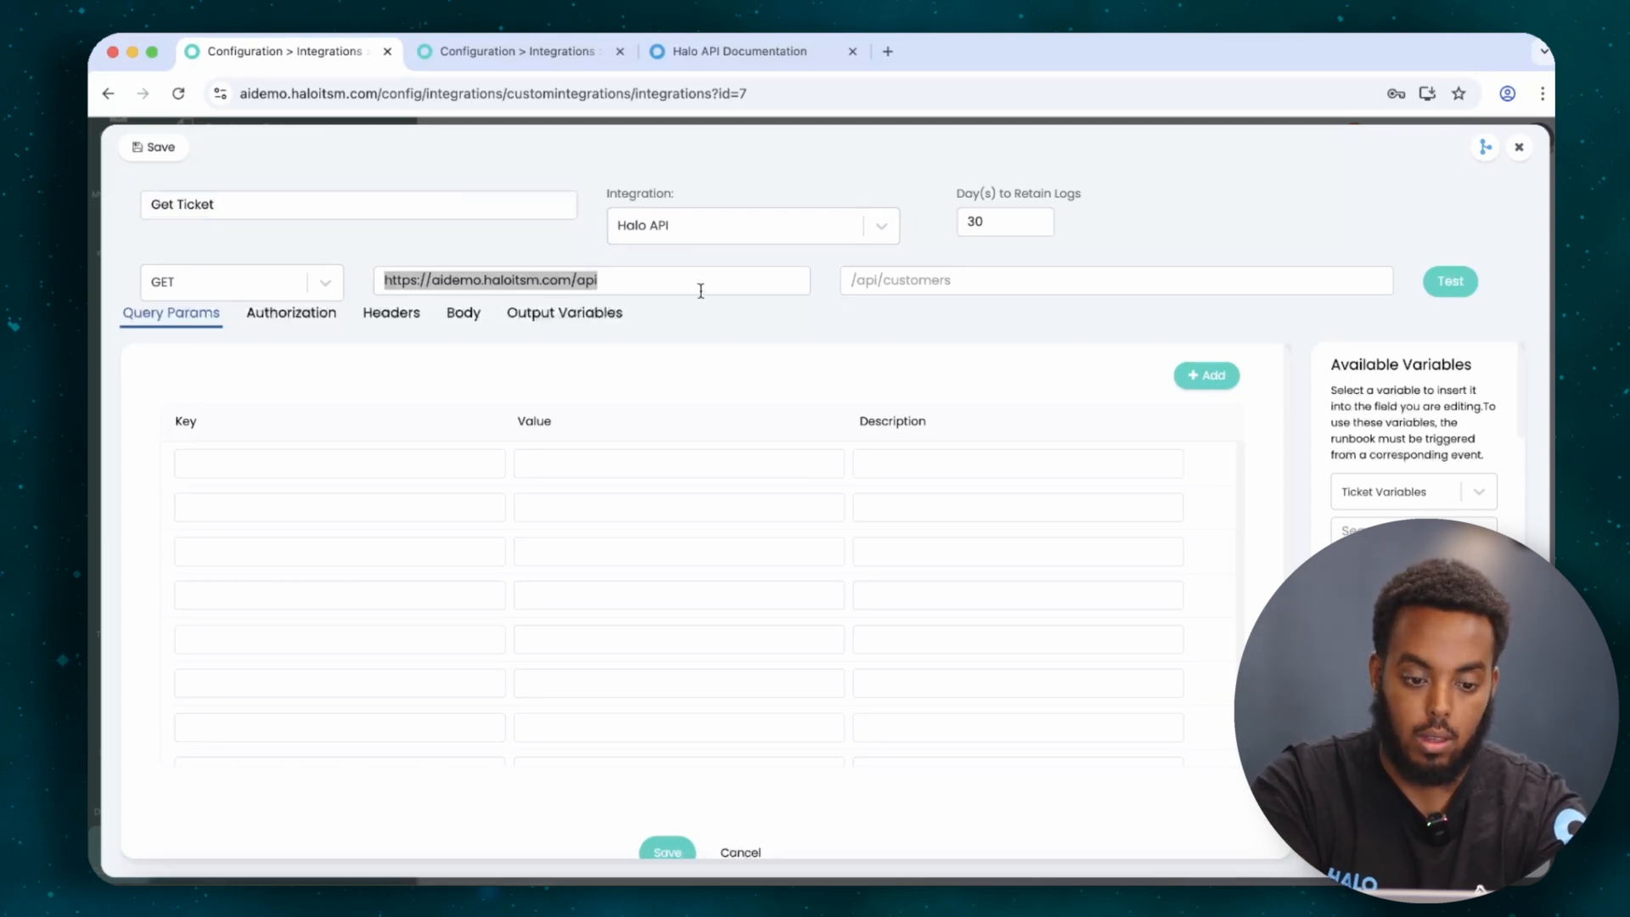
pyautogui.click(896, 280)
pyautogui.write('/tickets')
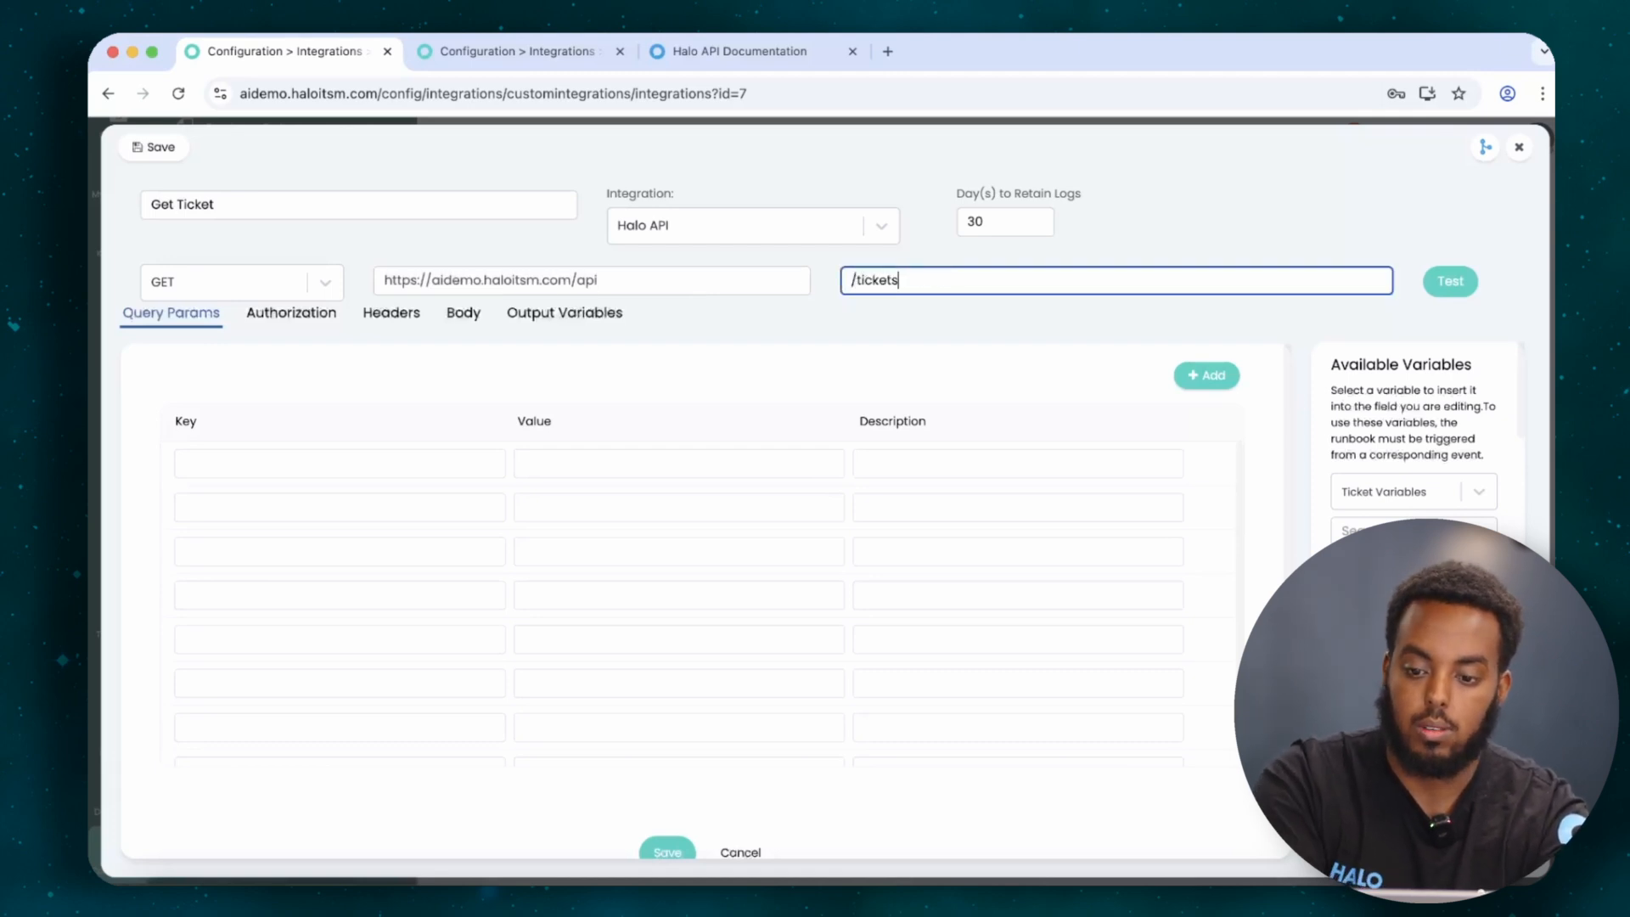
pyautogui.click(1460, 288)
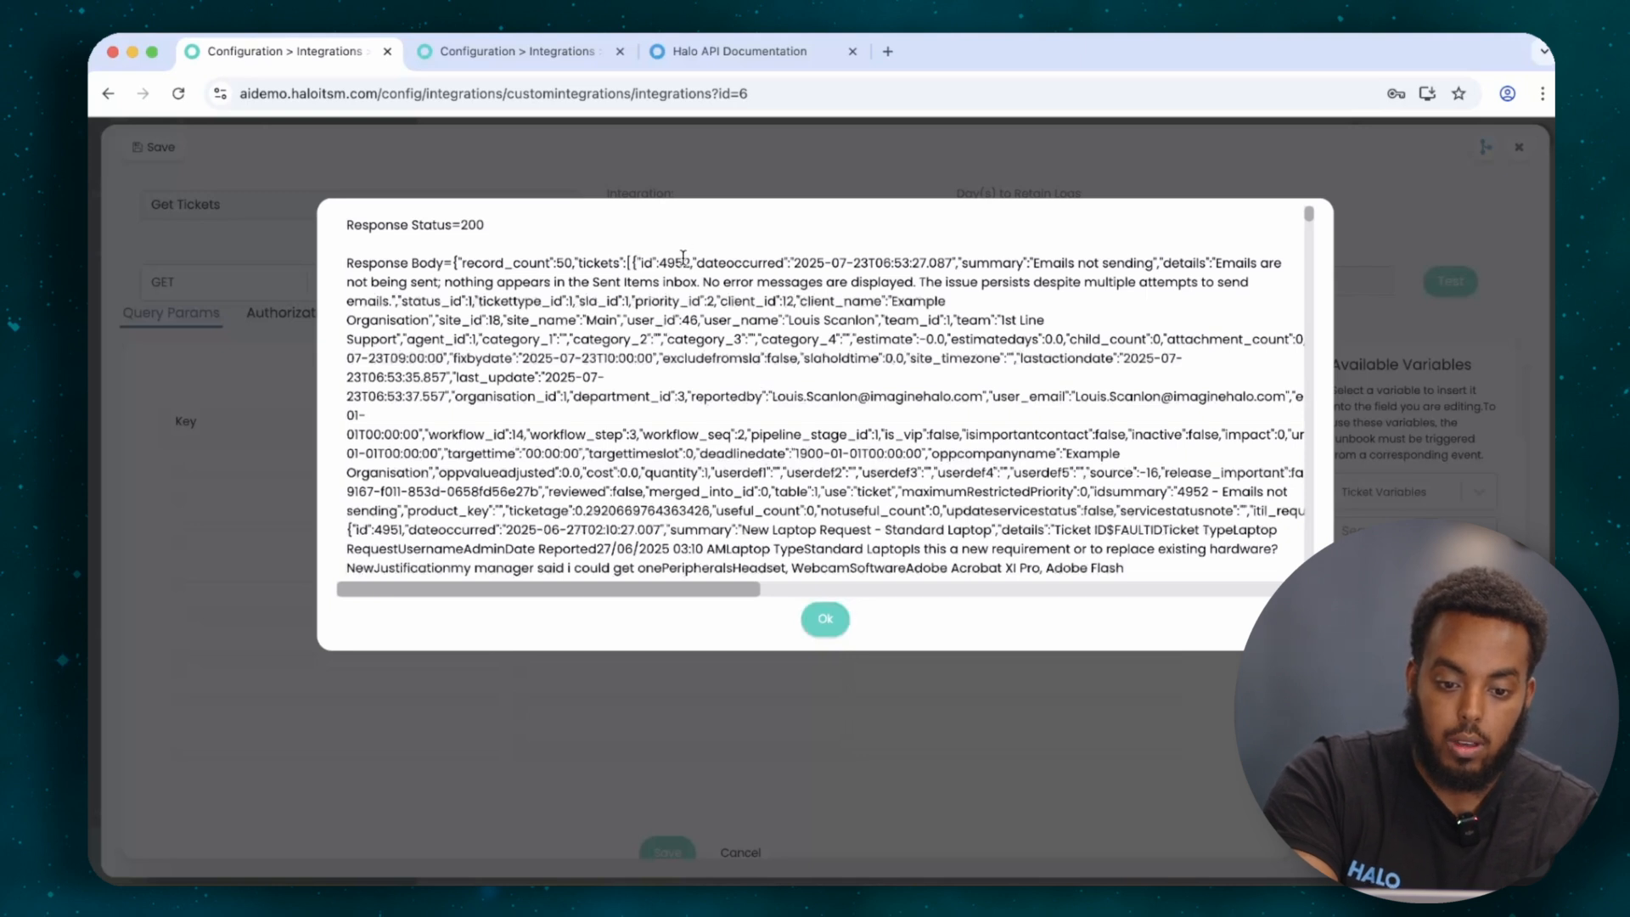
pyautogui.doubleClick(684, 259)
pyautogui.press('super+c')
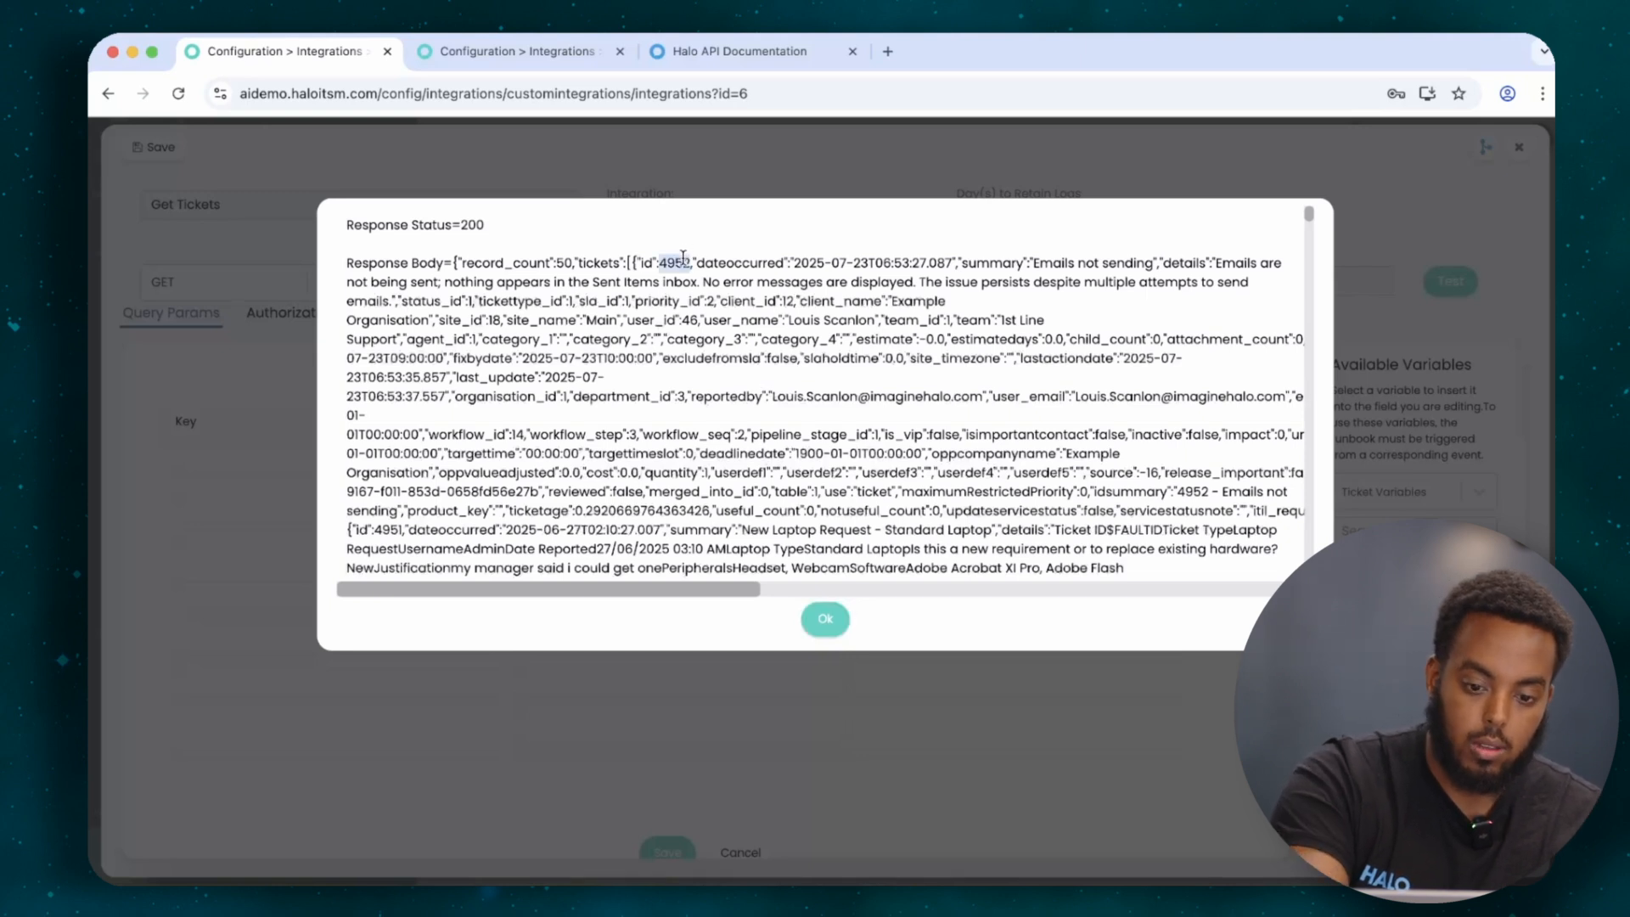
pyautogui.click(823, 619)
pyautogui.click(926, 286)
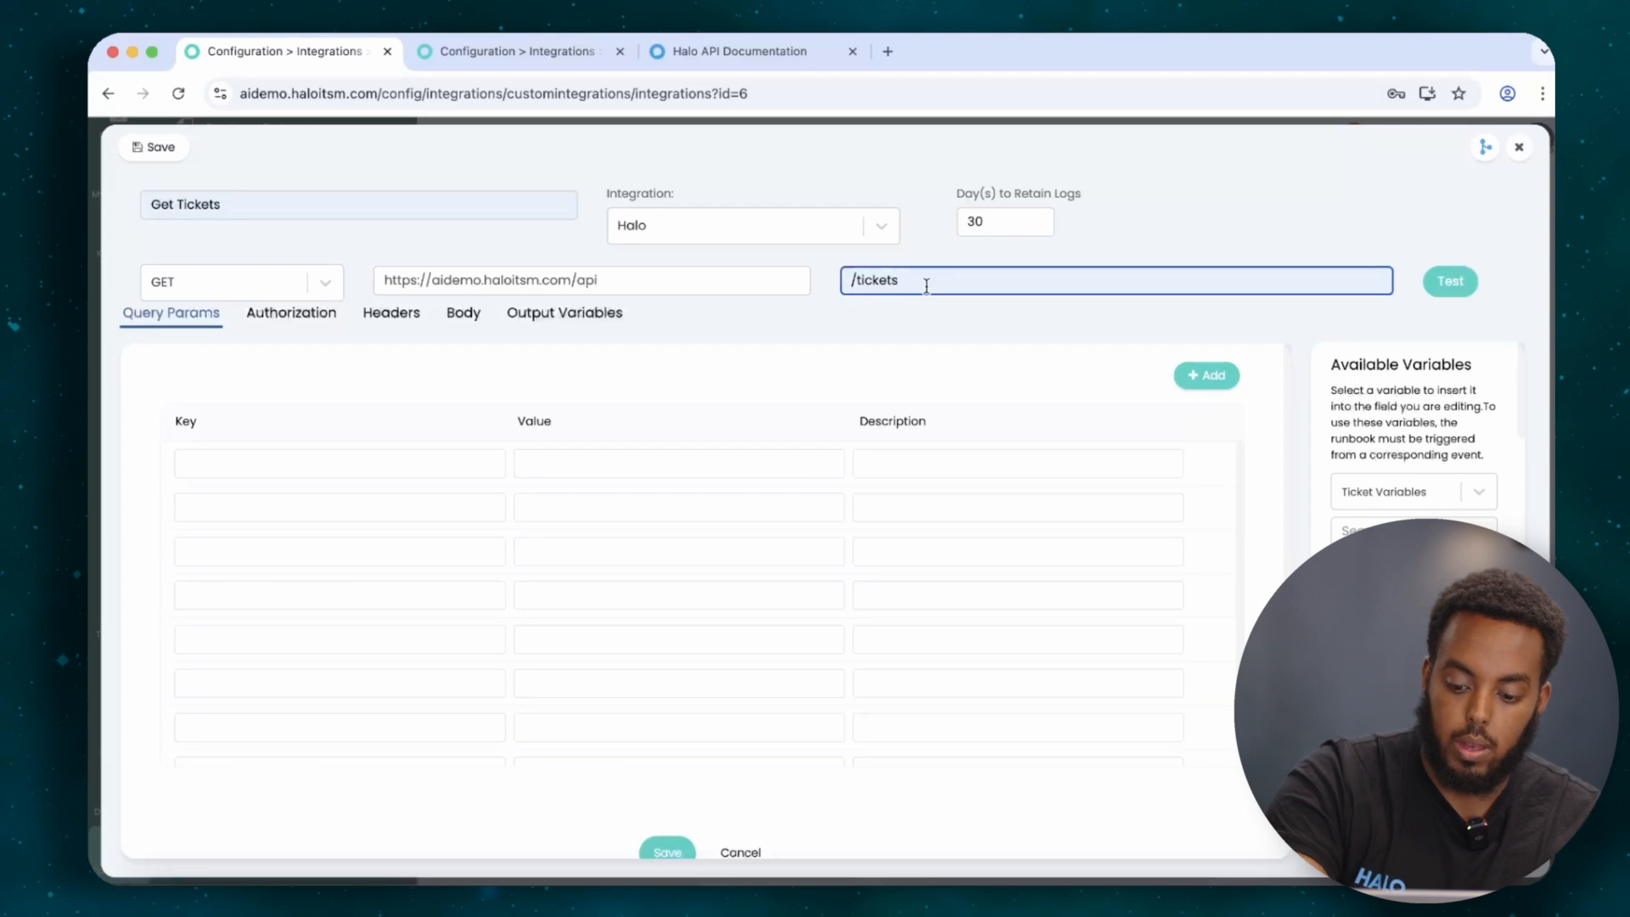
pyautogui.write('/')
pyautogui.press('super+v')
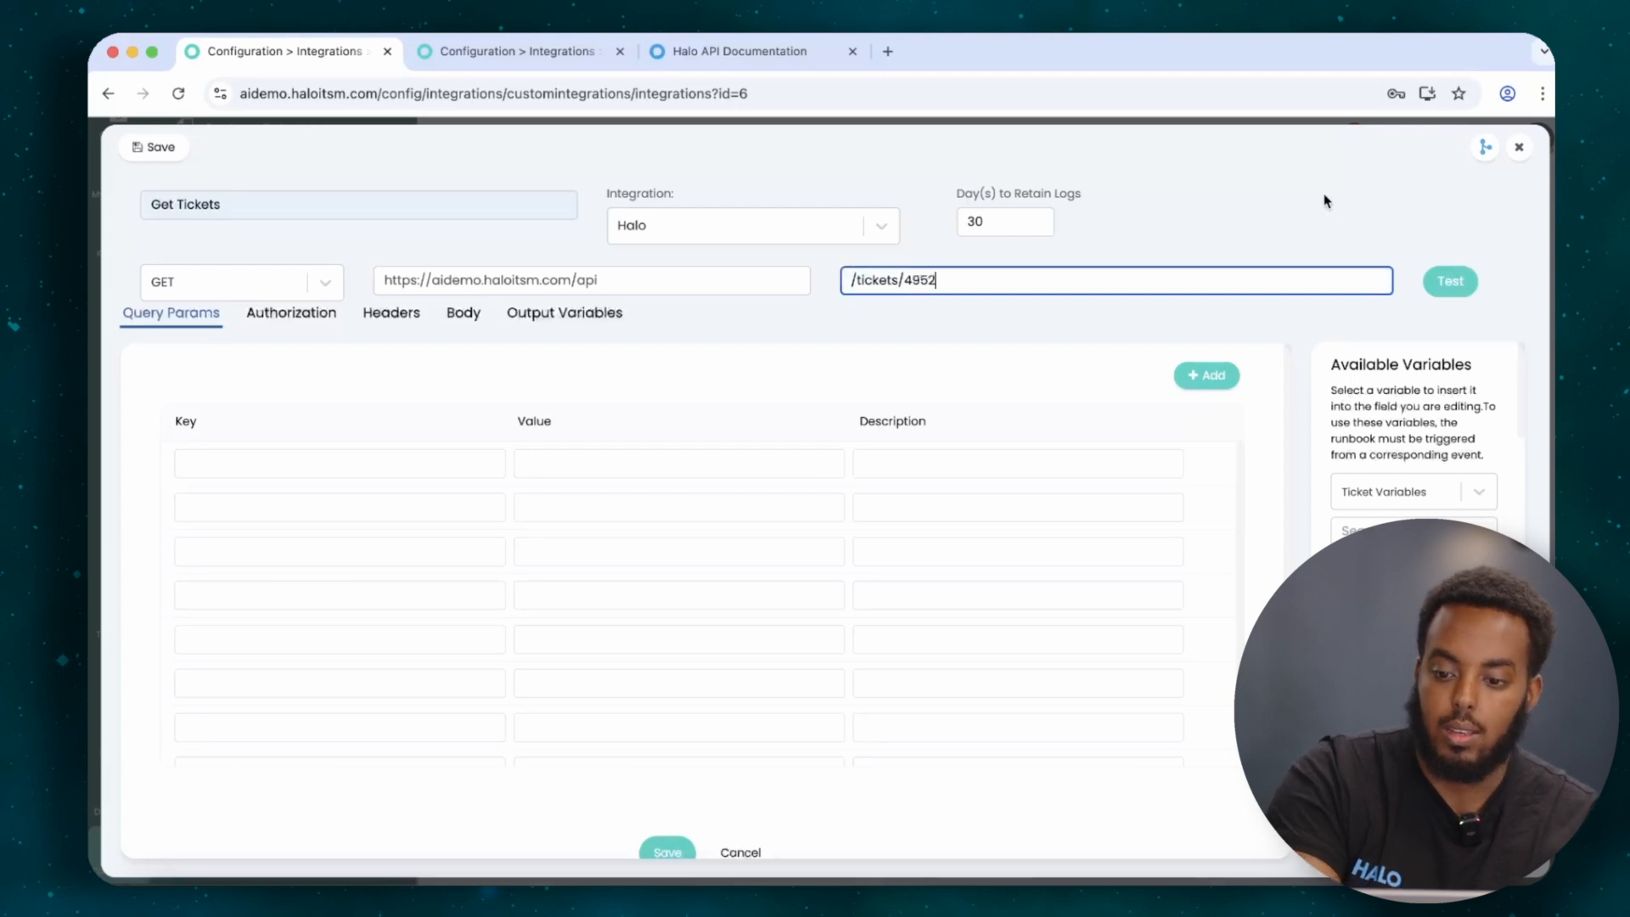
pyautogui.click(1428, 282)
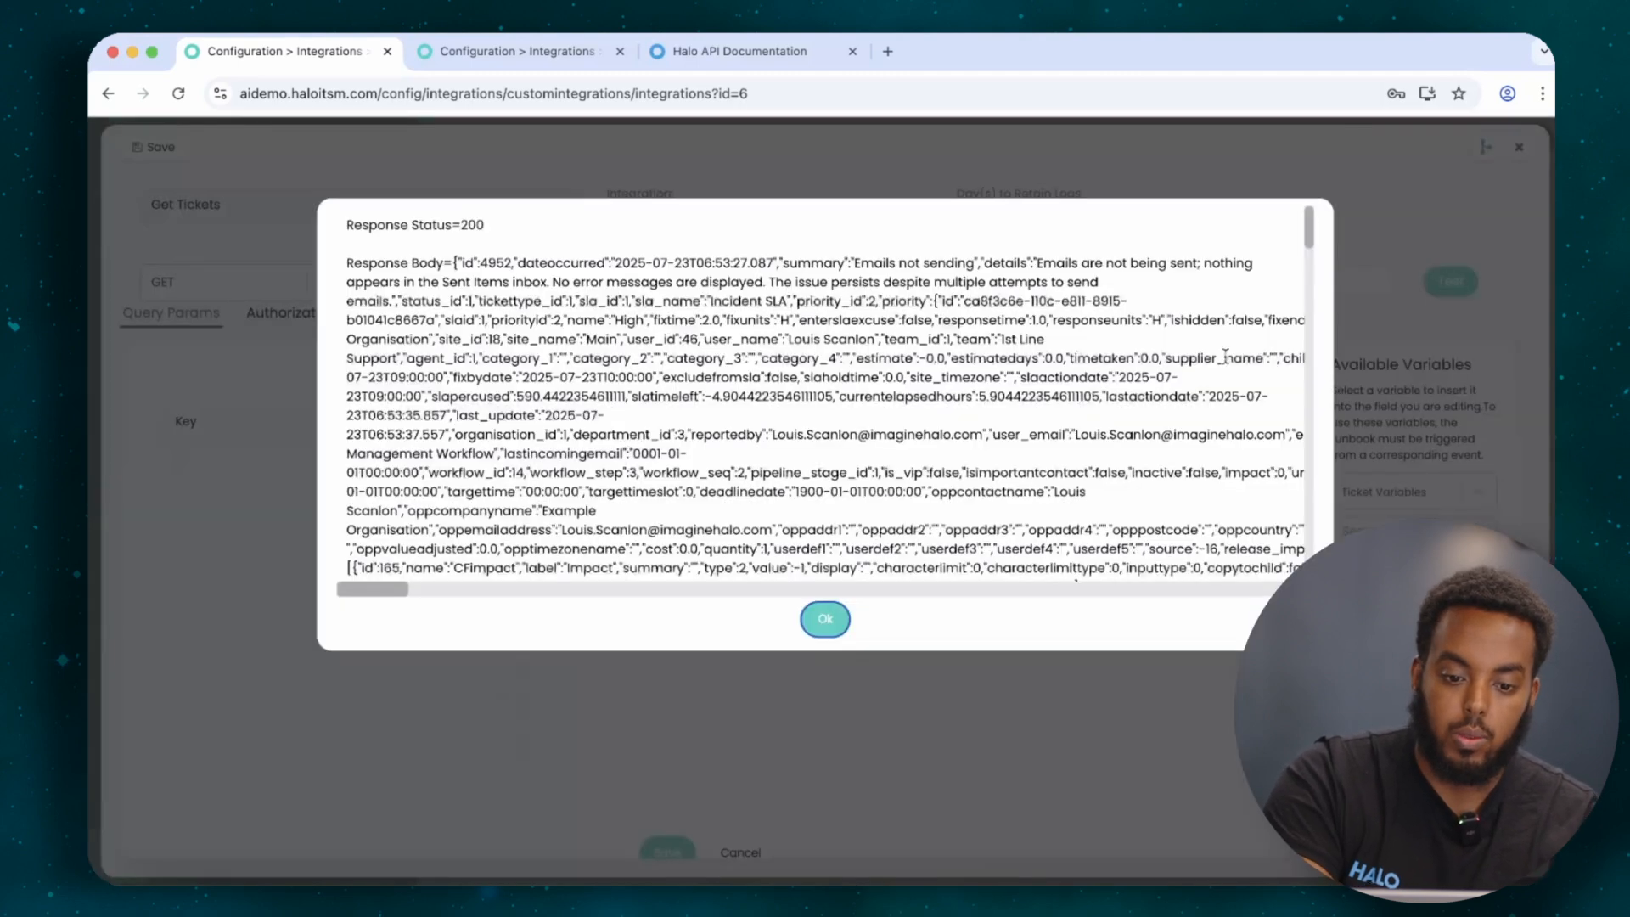
pyautogui.scroll(-10, 681, 434)
pyautogui.scroll(10, 681, 434)
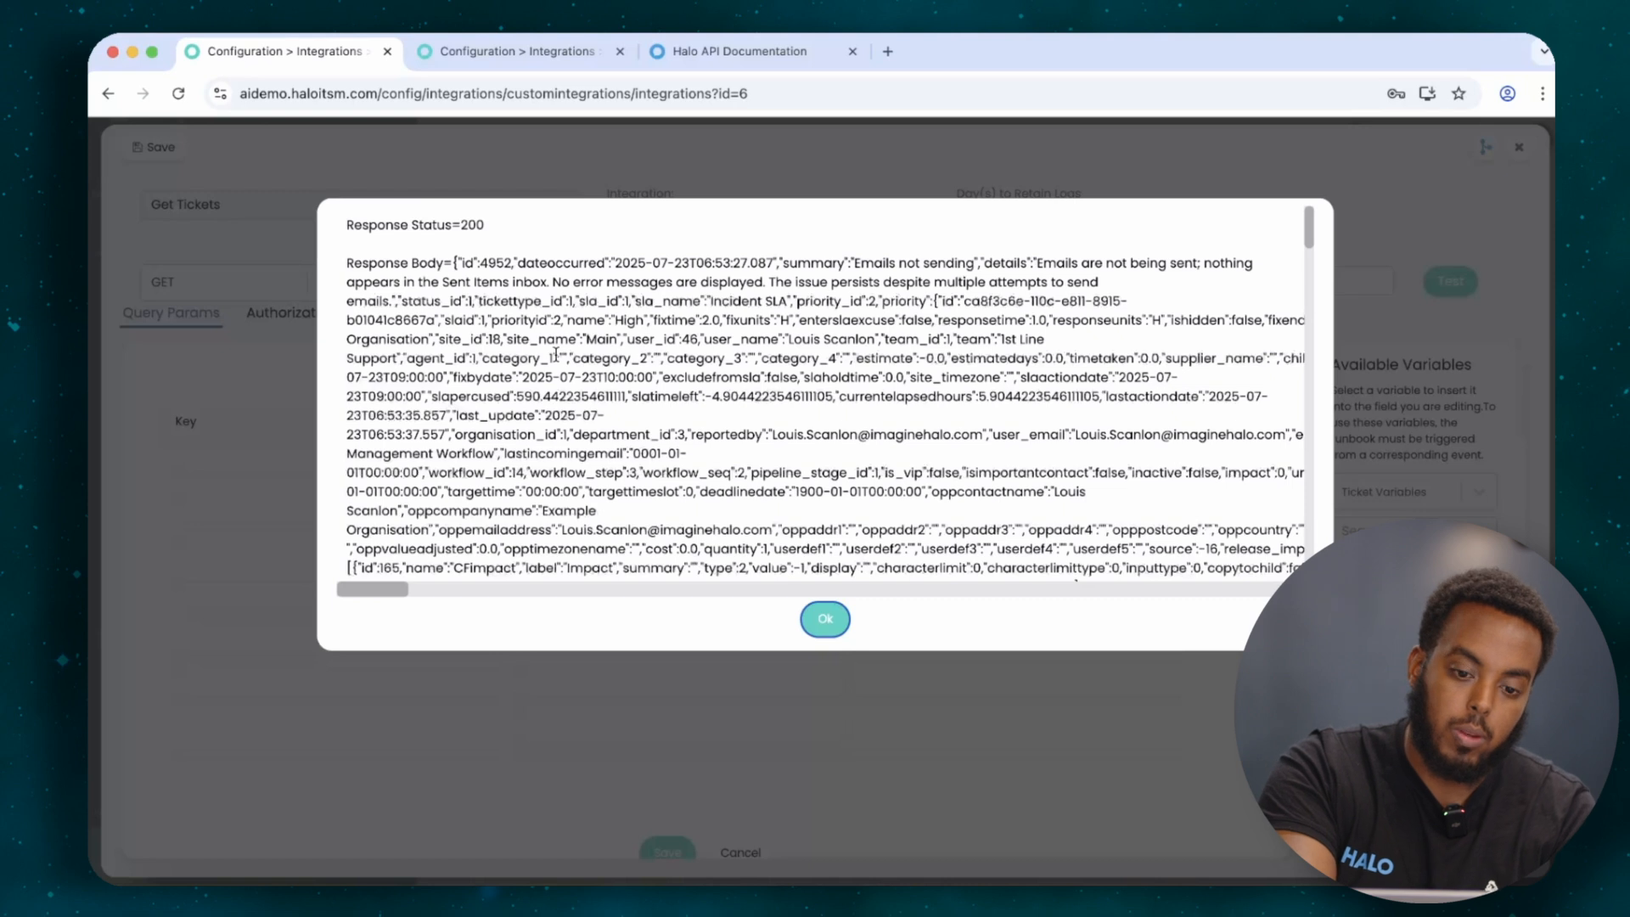
pyautogui.doubleClick(803, 264)
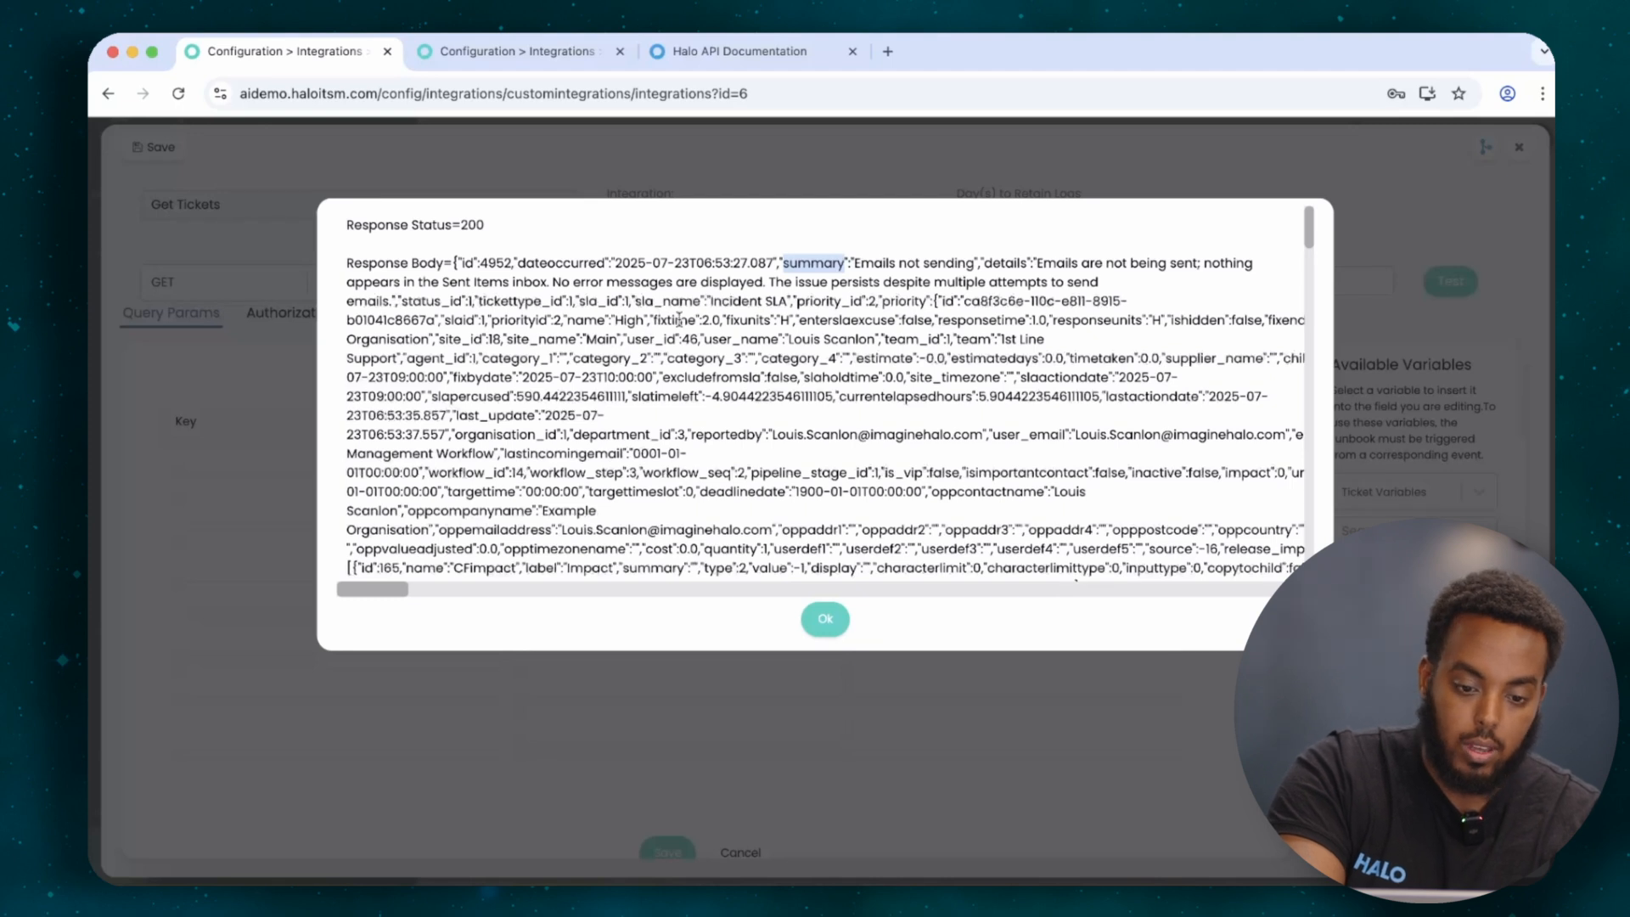
pyautogui.click(521, 360)
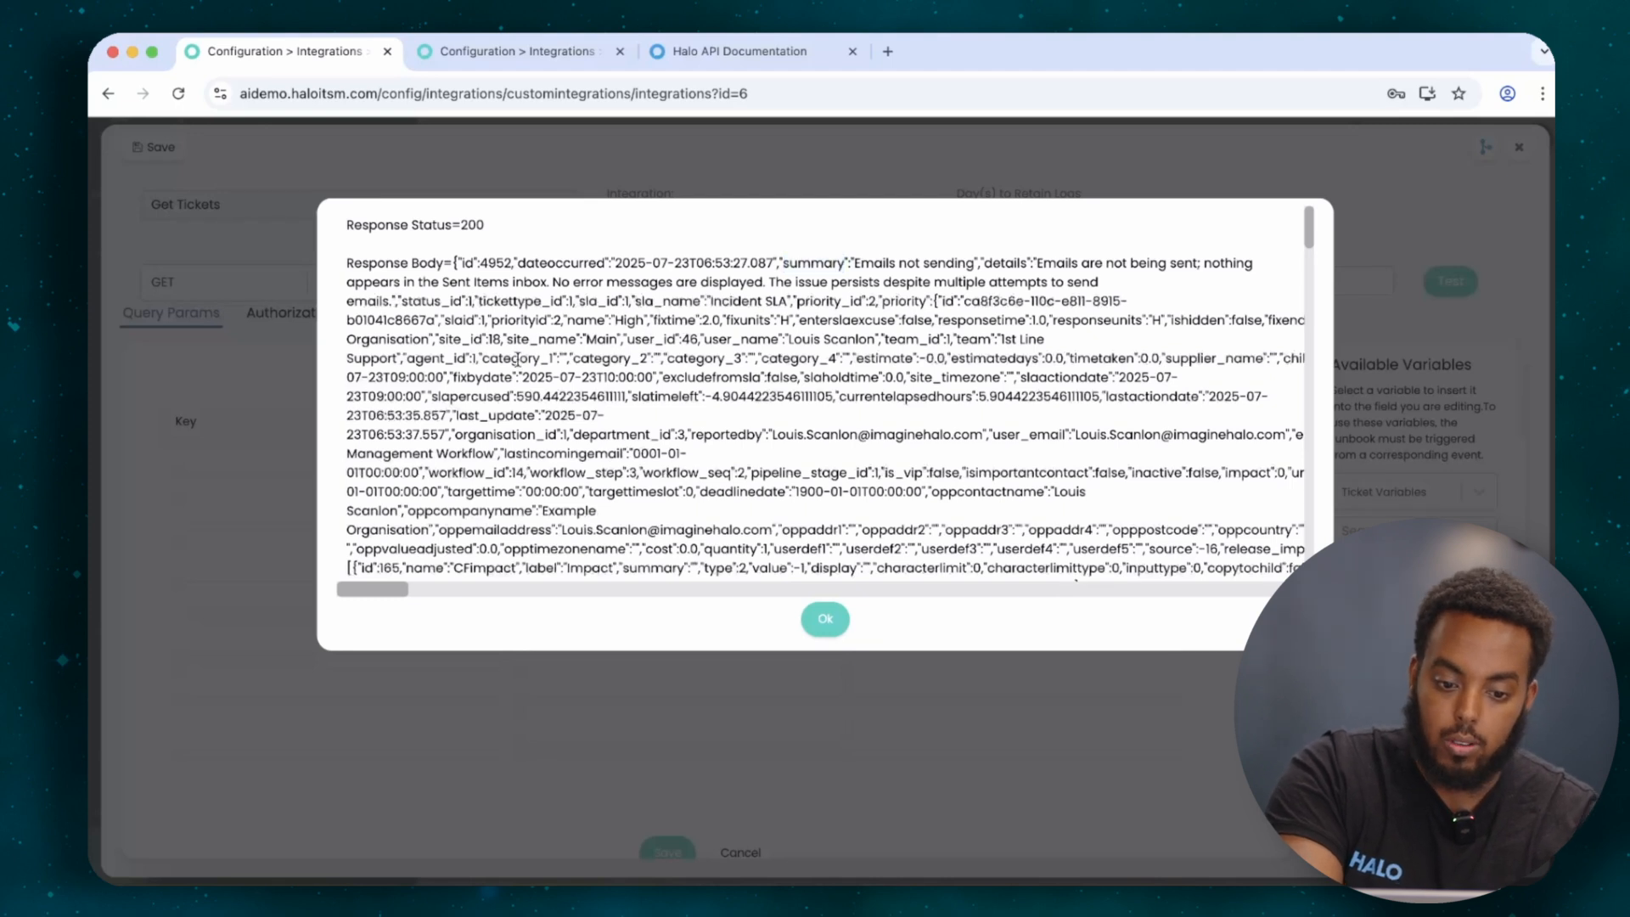
pyautogui.click(816, 614)
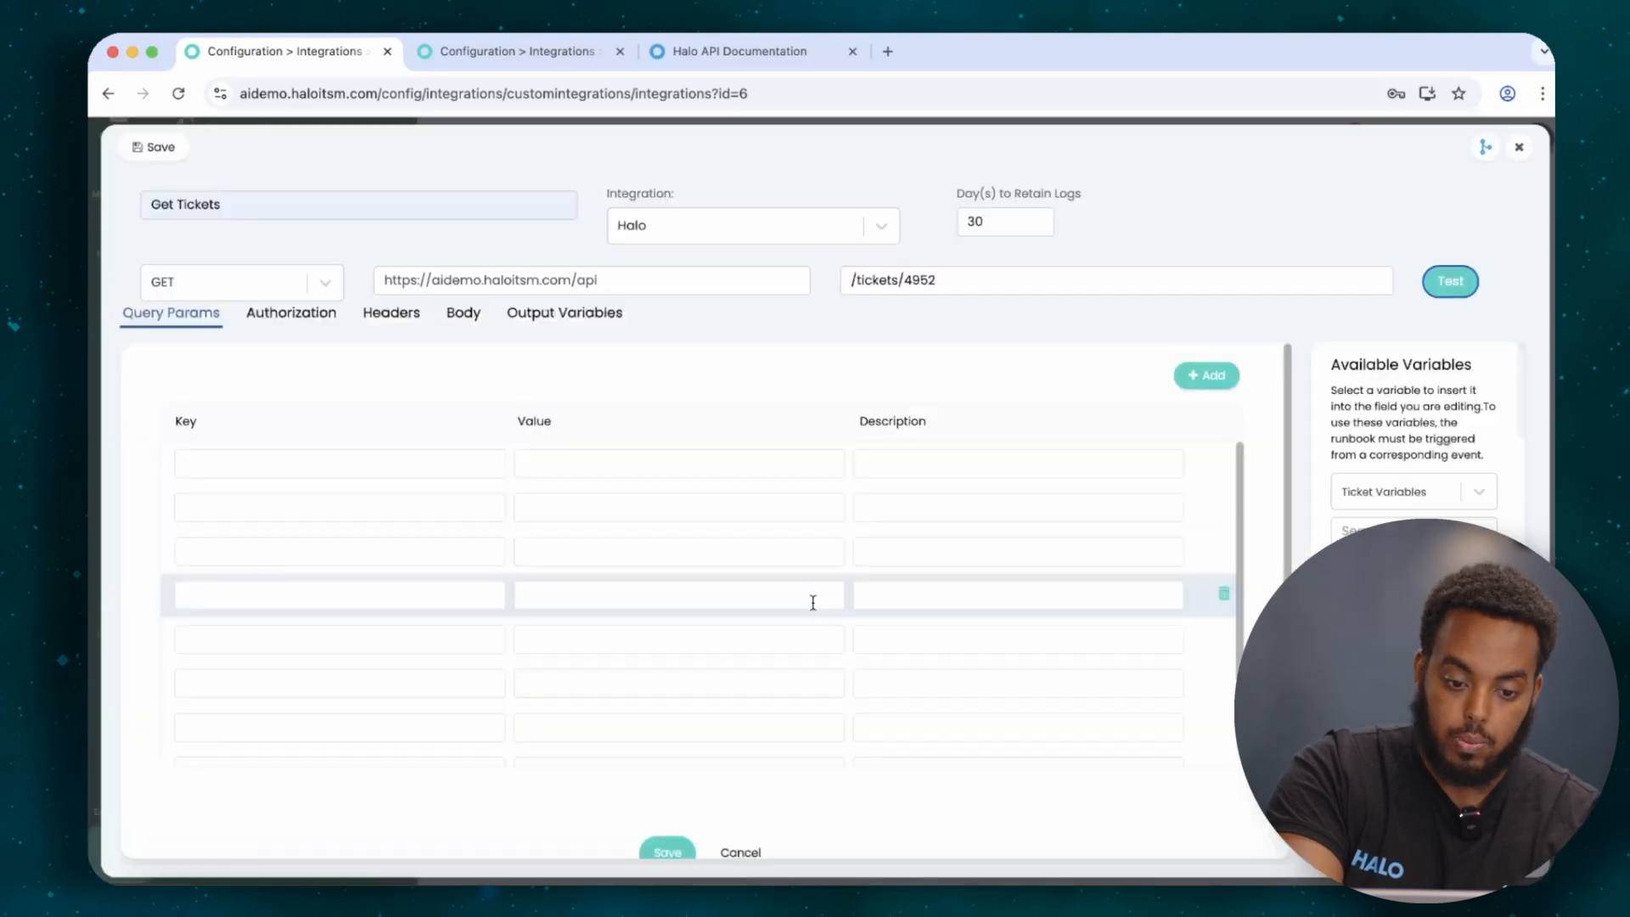
# Add a Summary output variable of type Object with value response^summary! and save it.
pyautogui.click(543, 318)
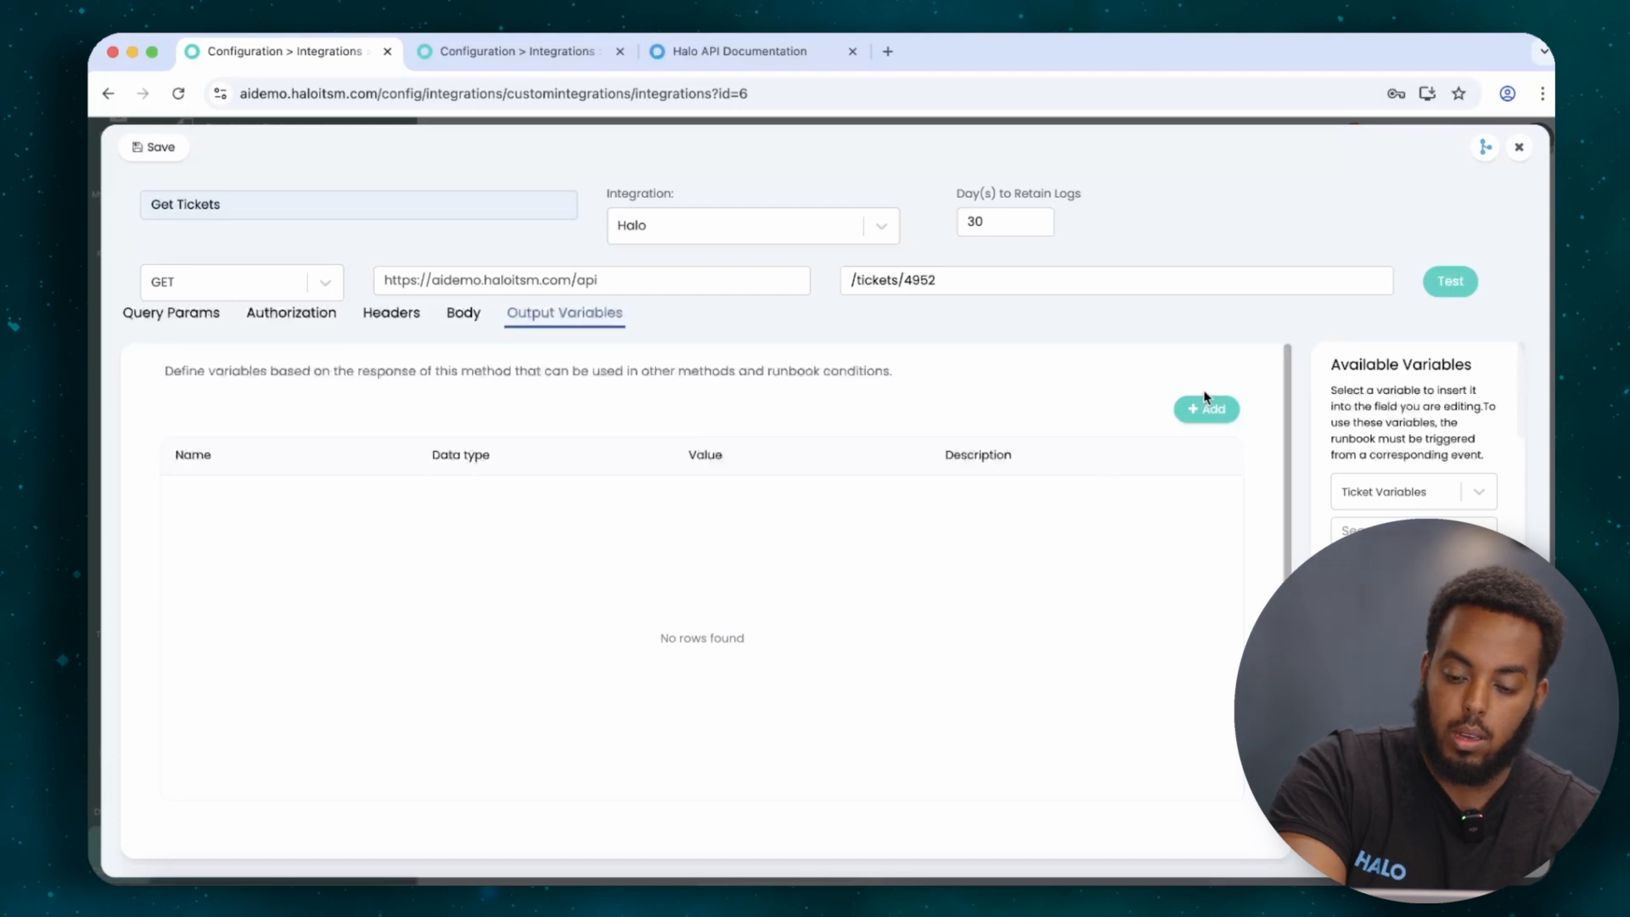
pyautogui.click(1189, 411)
pyautogui.write('Summary')
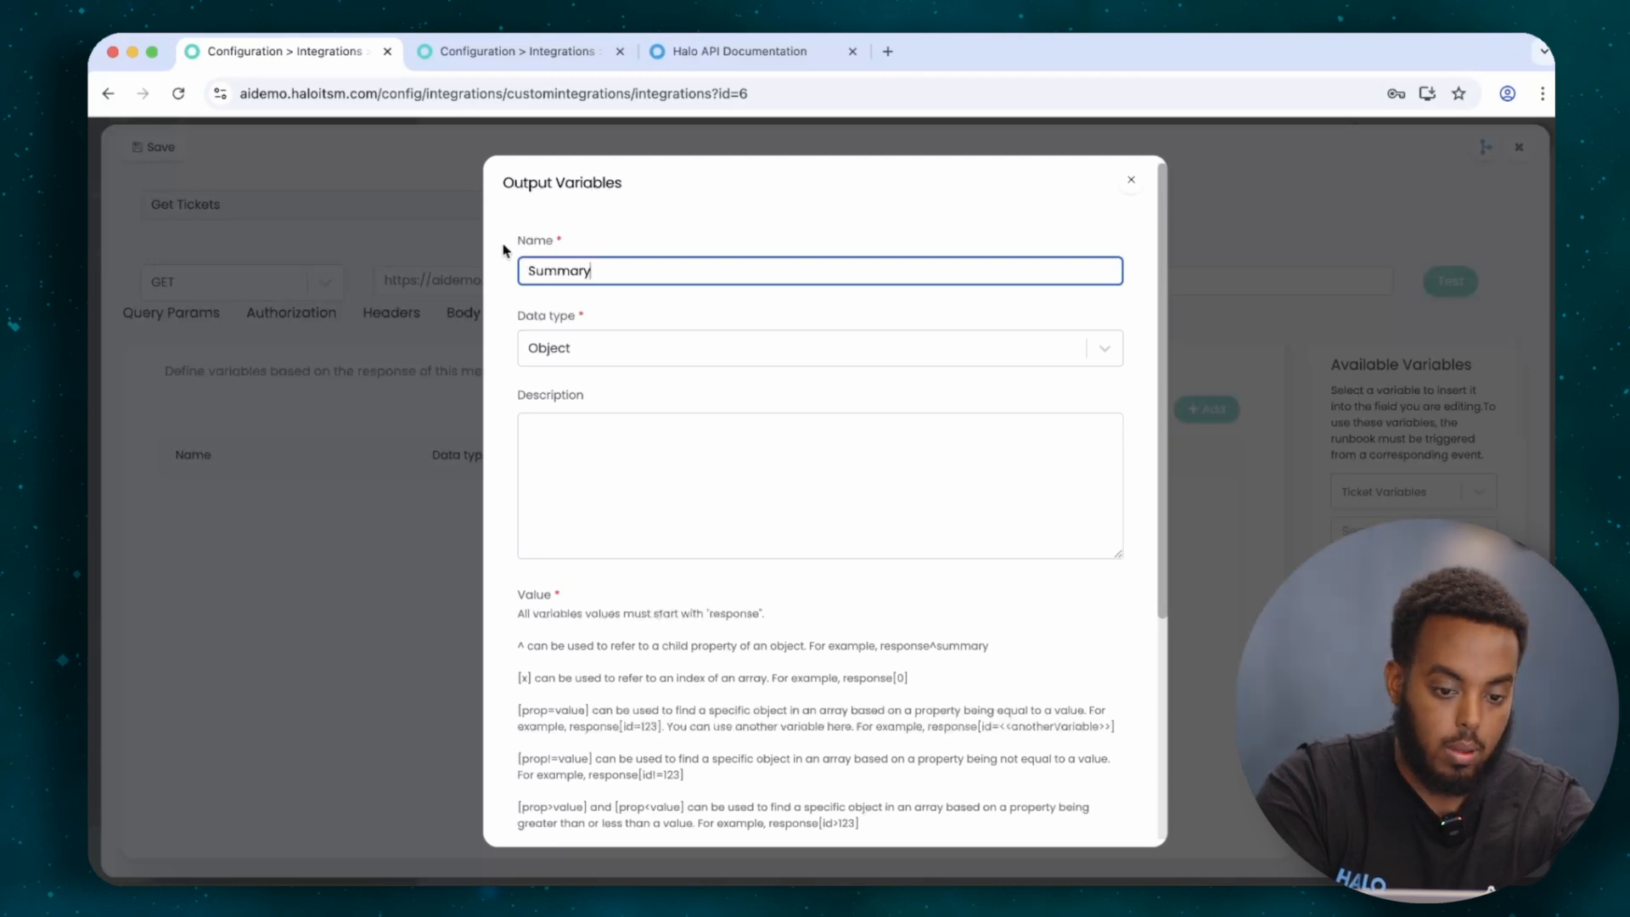
pyautogui.click(545, 343)
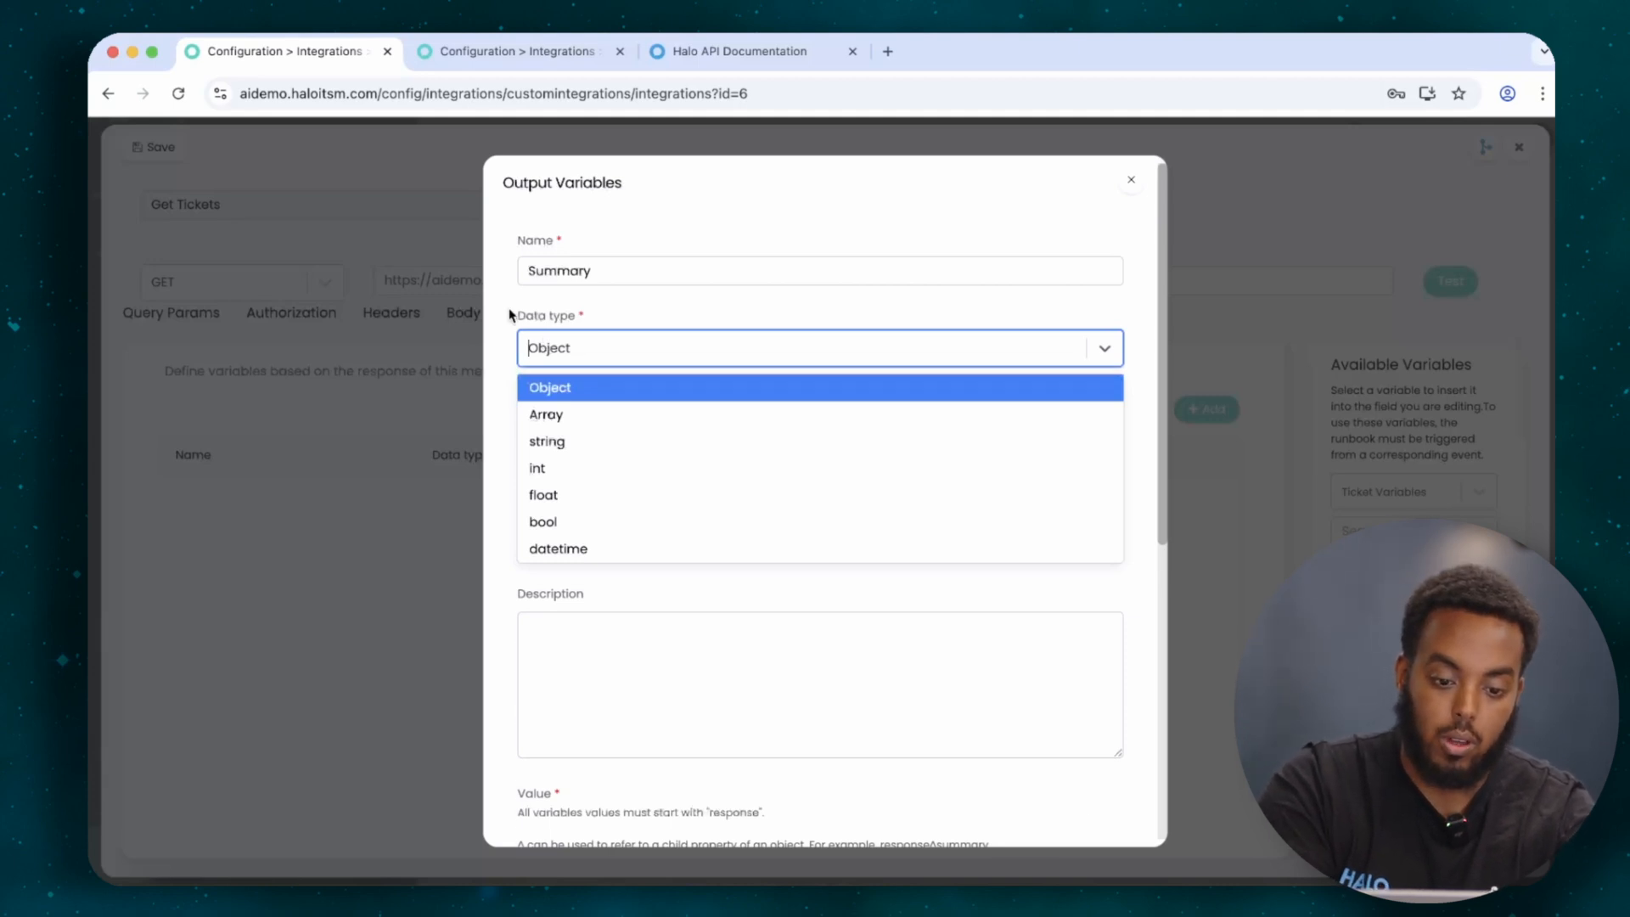
pyautogui.click(512, 316)
pyautogui.scroll(-6, 600, 628)
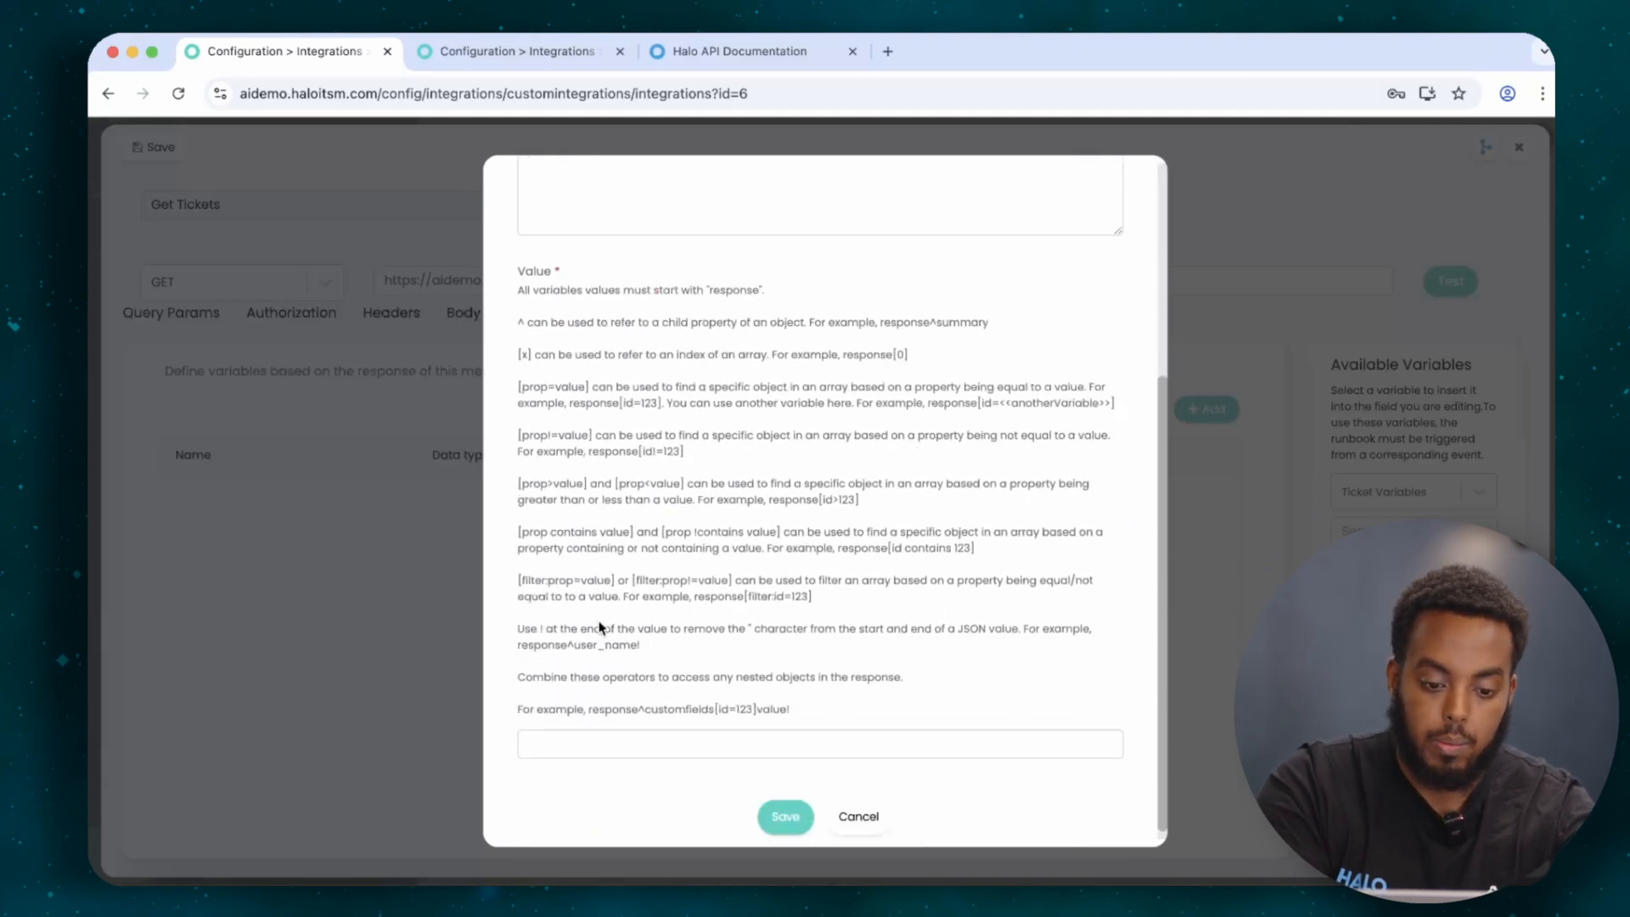
pyautogui.click(568, 729)
pyautogui.write('response')
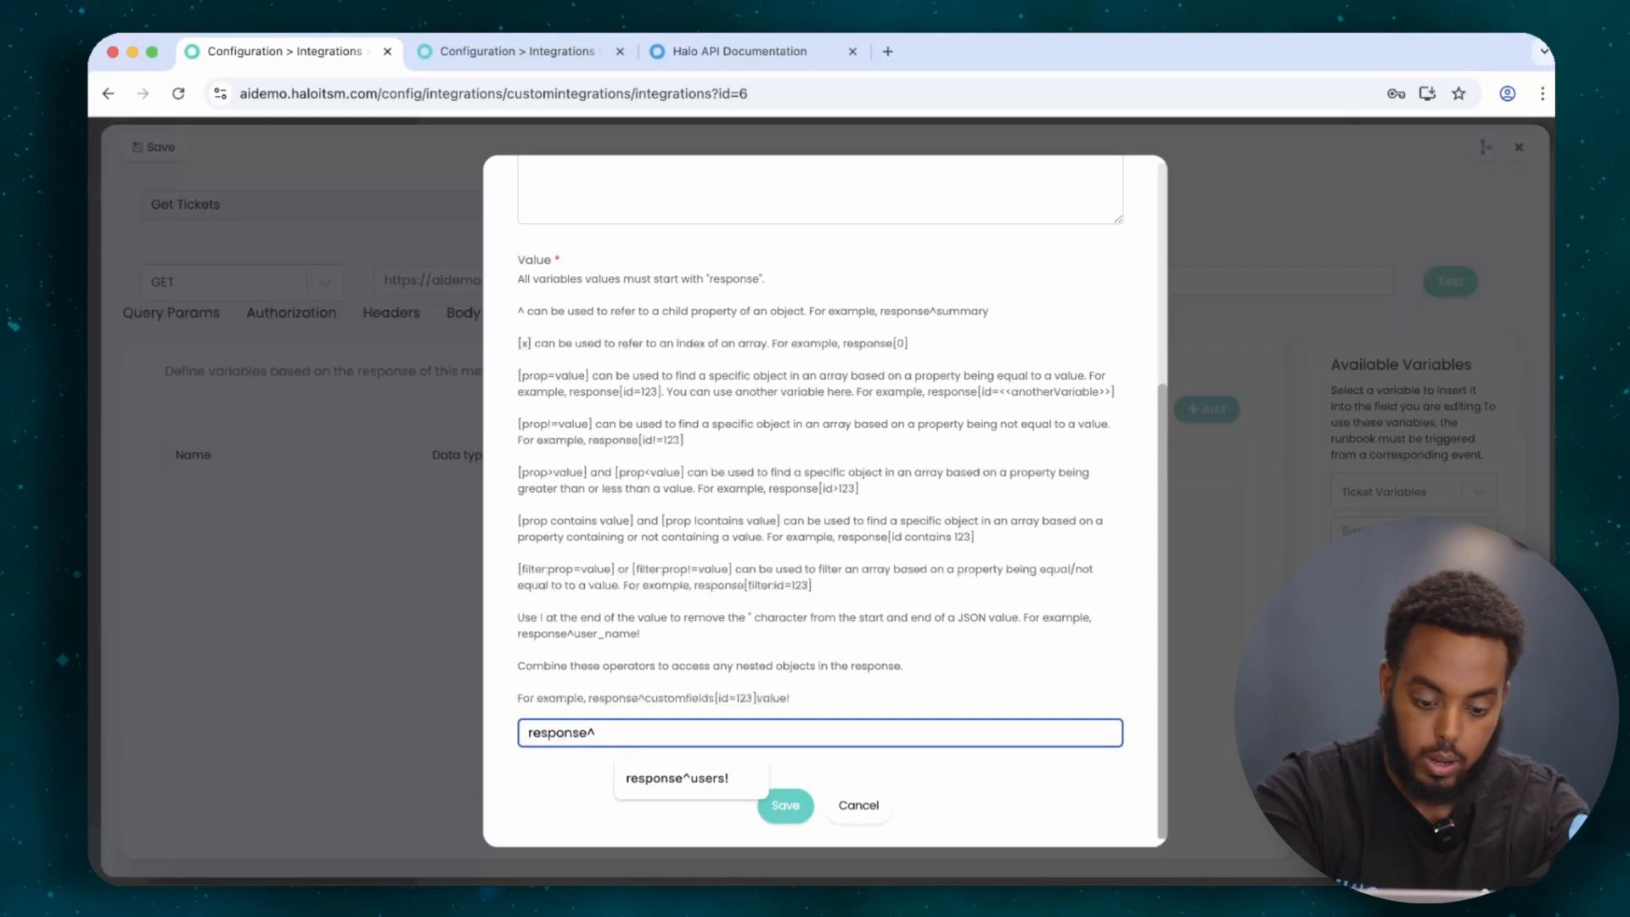
pyautogui.write('^S')
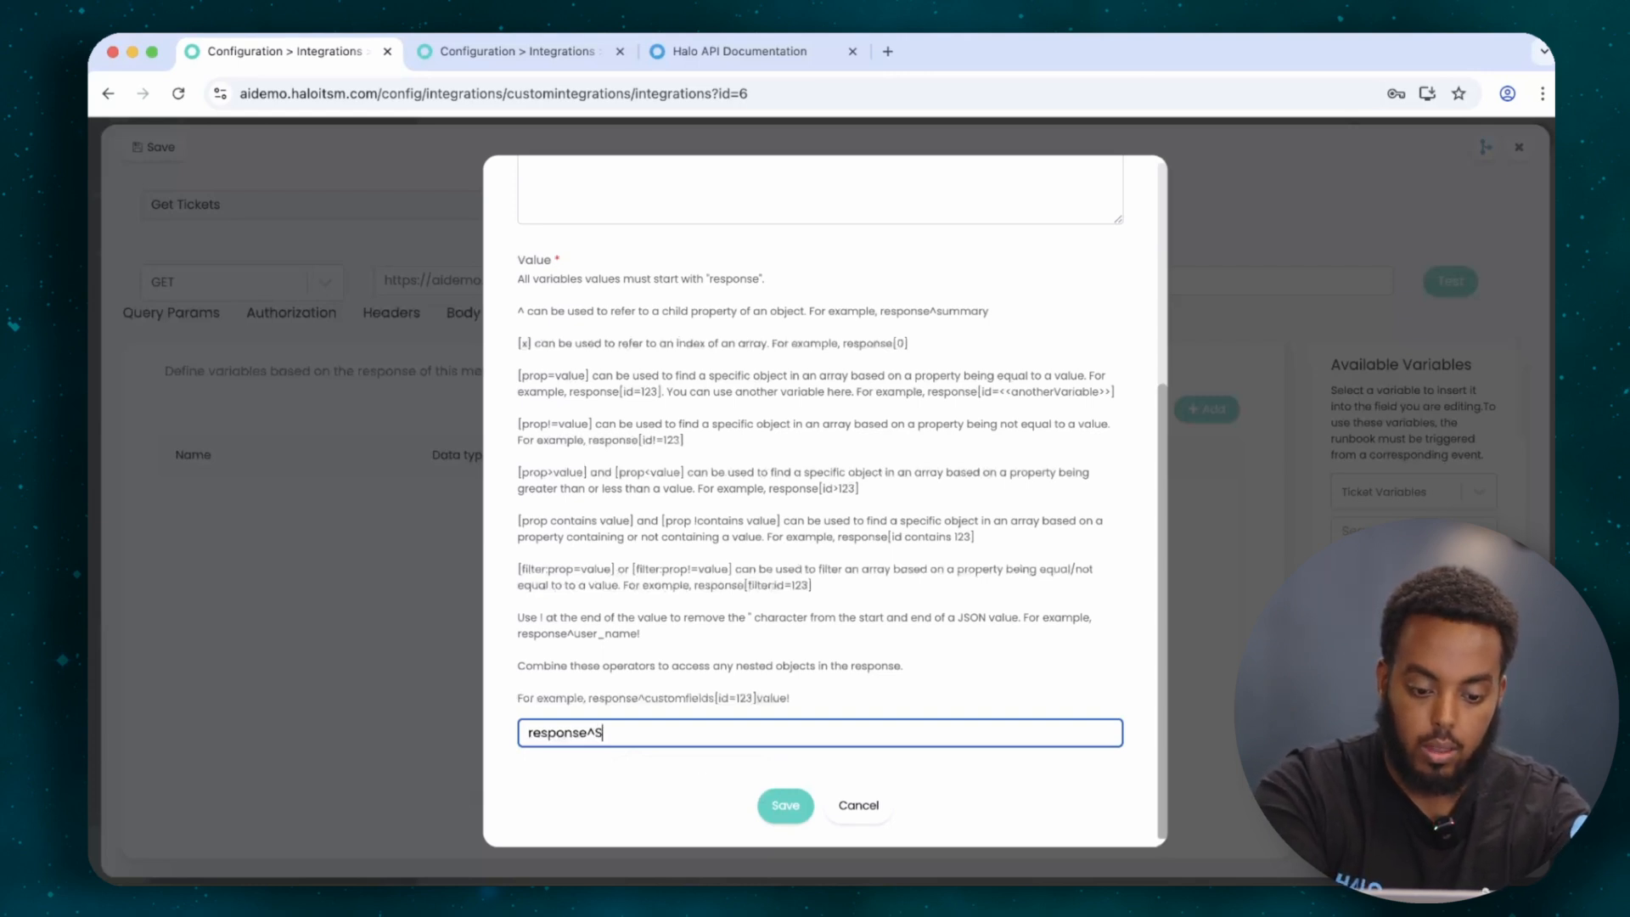
pyautogui.write('ummary!')
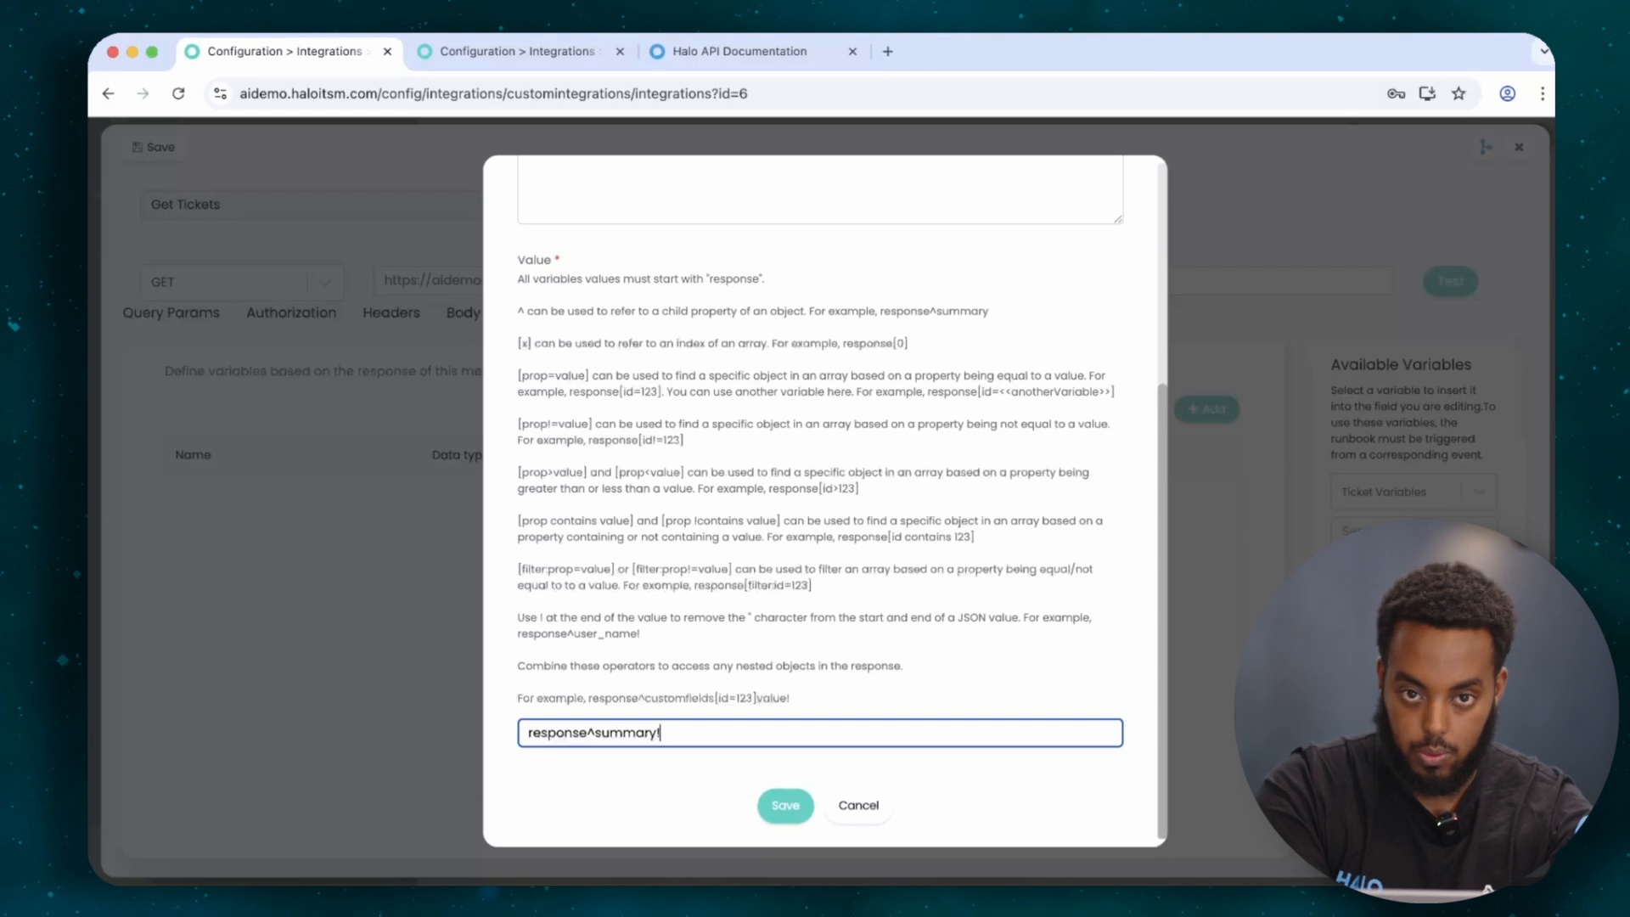
pyautogui.click(796, 808)
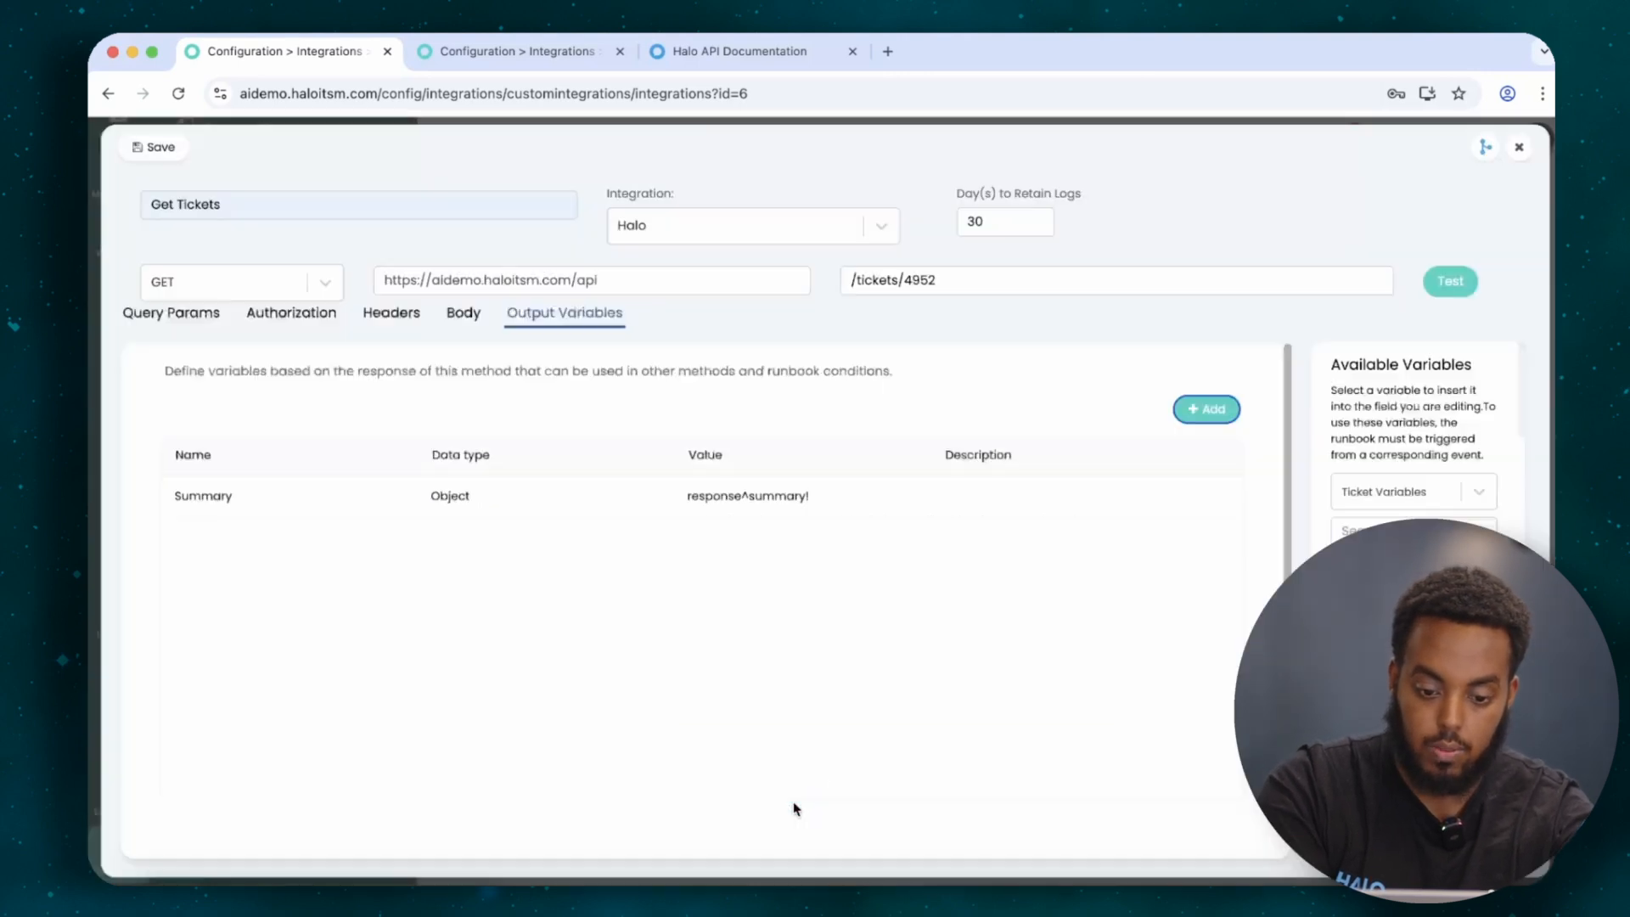
# After the uniqueness error on test, rename the variable to Summary2 and retest the method.
pyautogui.click(1450, 281)
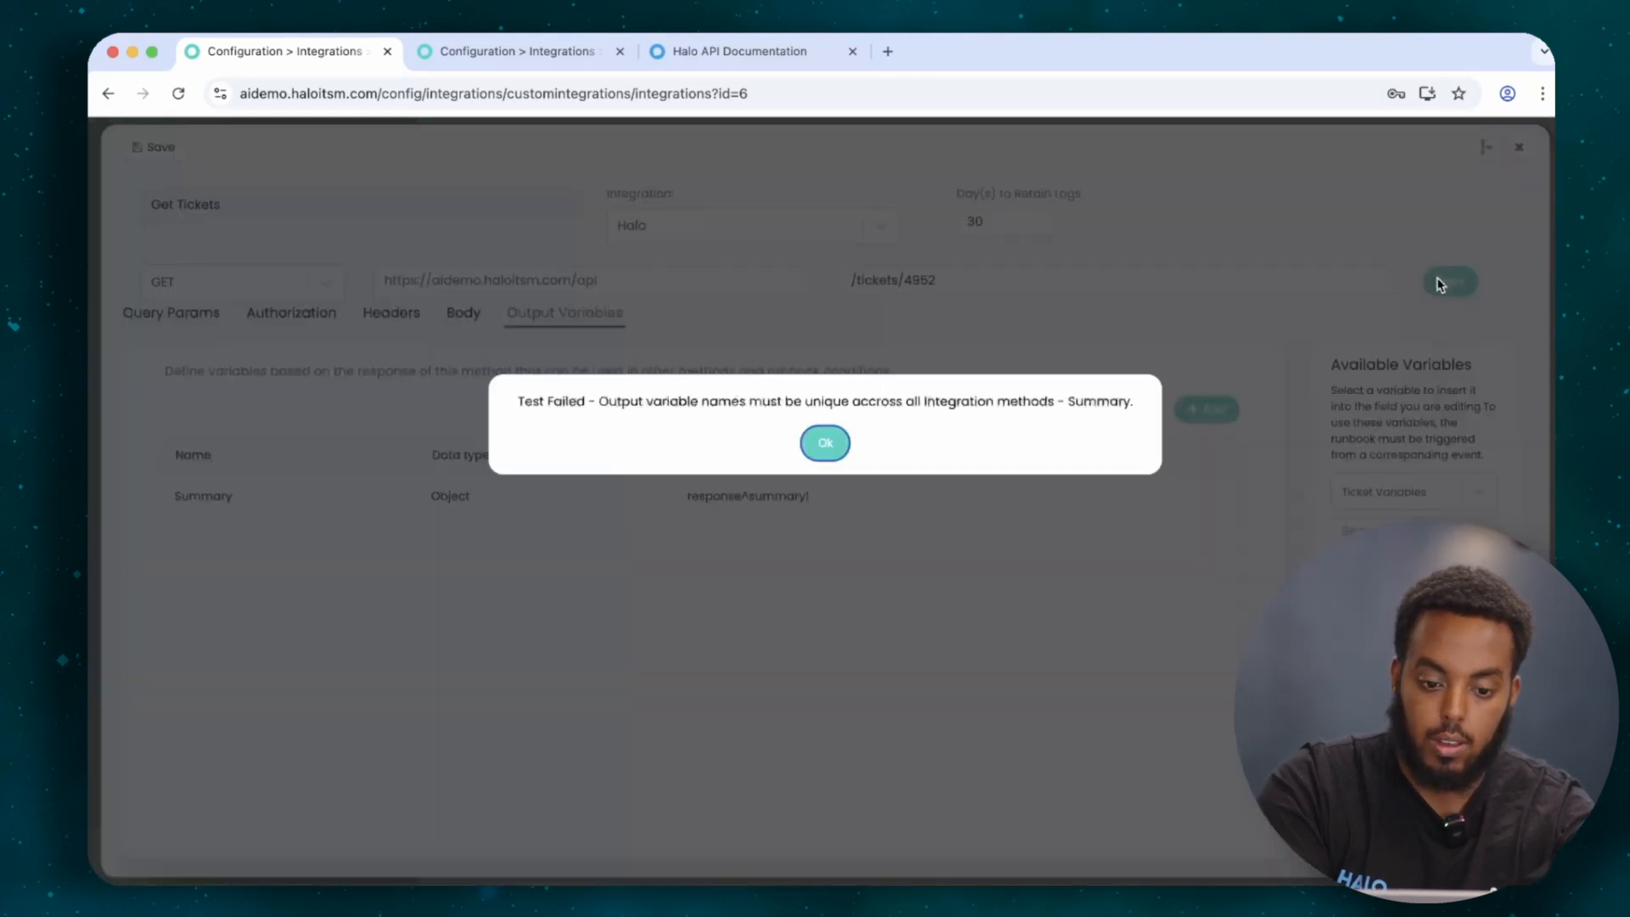
pyautogui.click(805, 454)
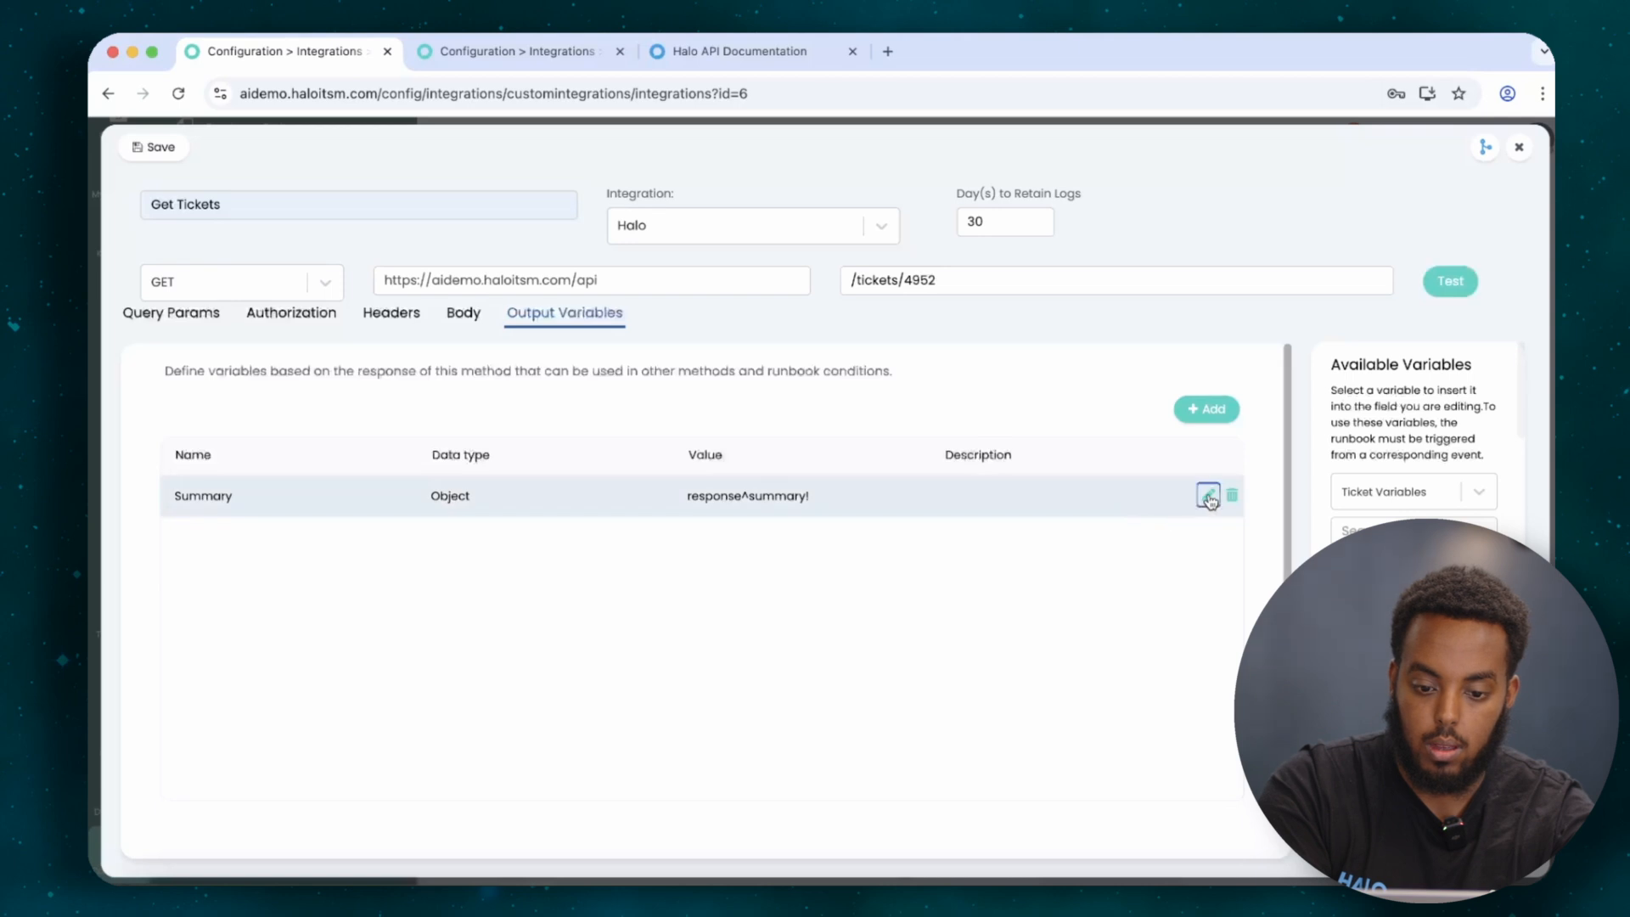
pyautogui.click(1206, 492)
pyautogui.write('2')
pyautogui.press('Return')
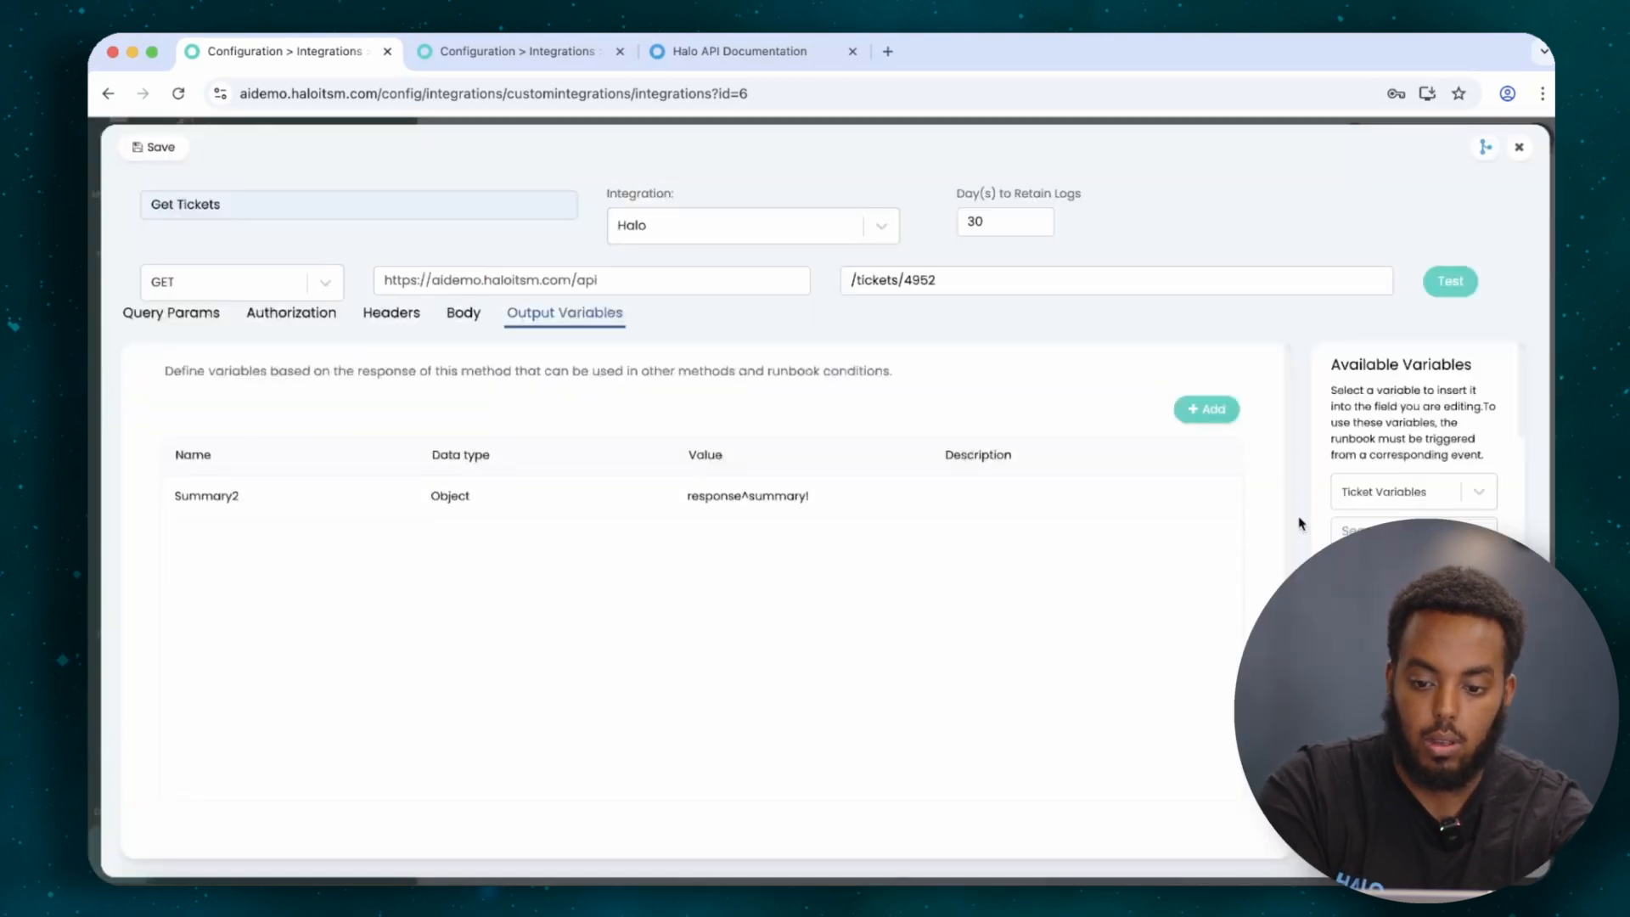
pyautogui.click(1453, 284)
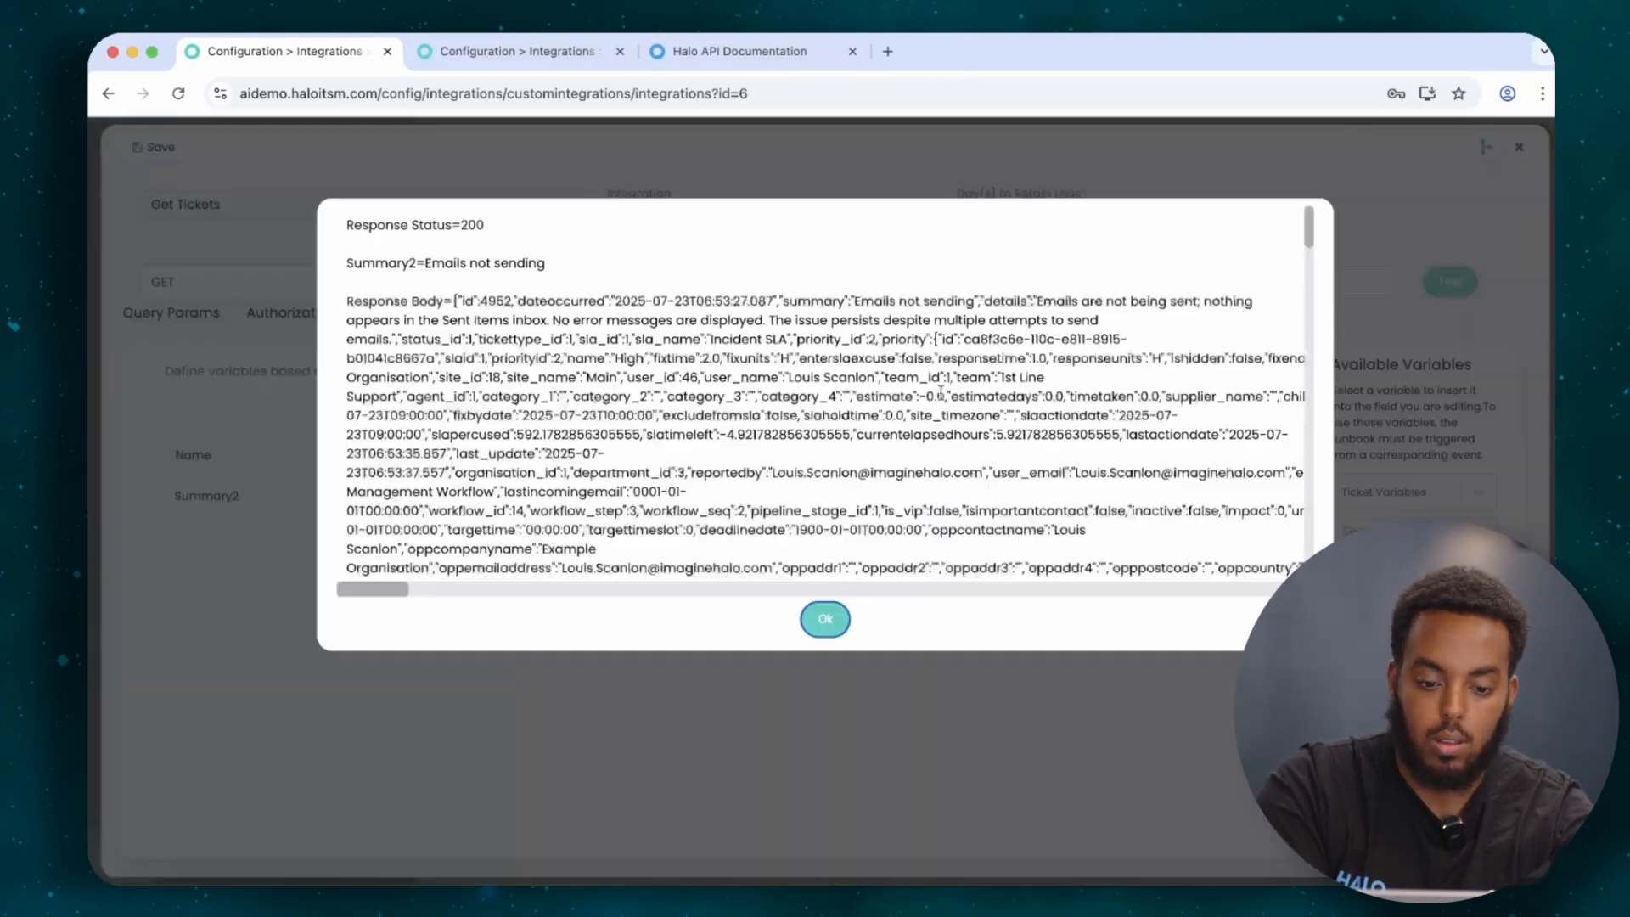
# Check the returned 'Emails not sending' and search 'customfield' to find CFimpact's id 165.
pyautogui.moveTo(552, 264); pyautogui.dragTo(427, 257)
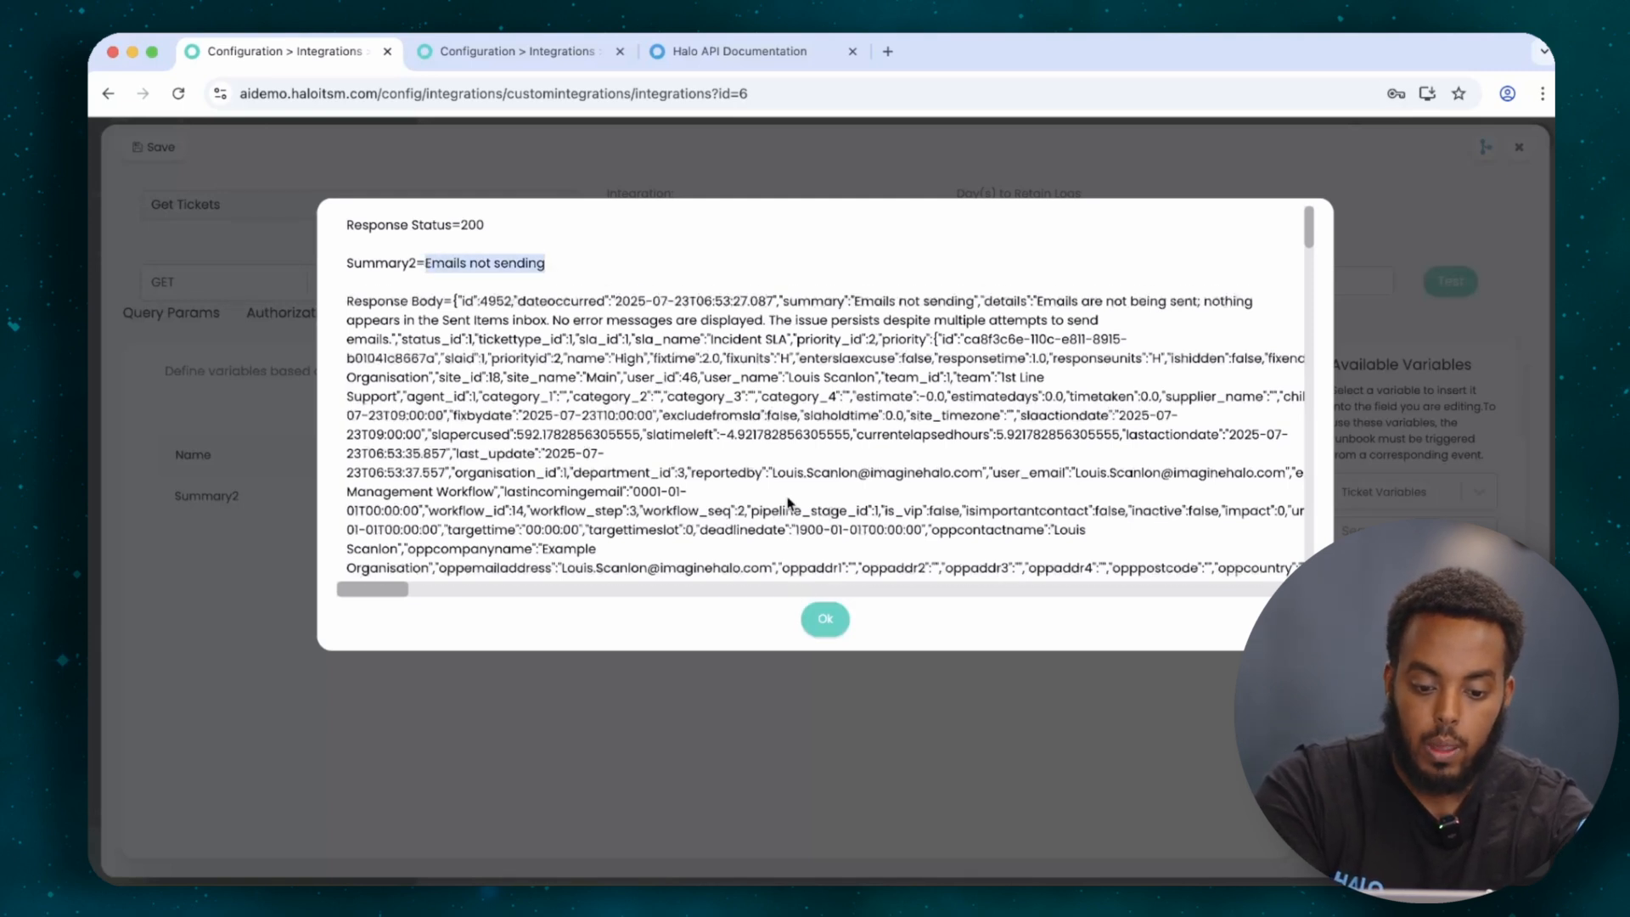
pyautogui.scroll(-1, 788, 503)
pyautogui.press('super+f')
pyautogui.write('cus')
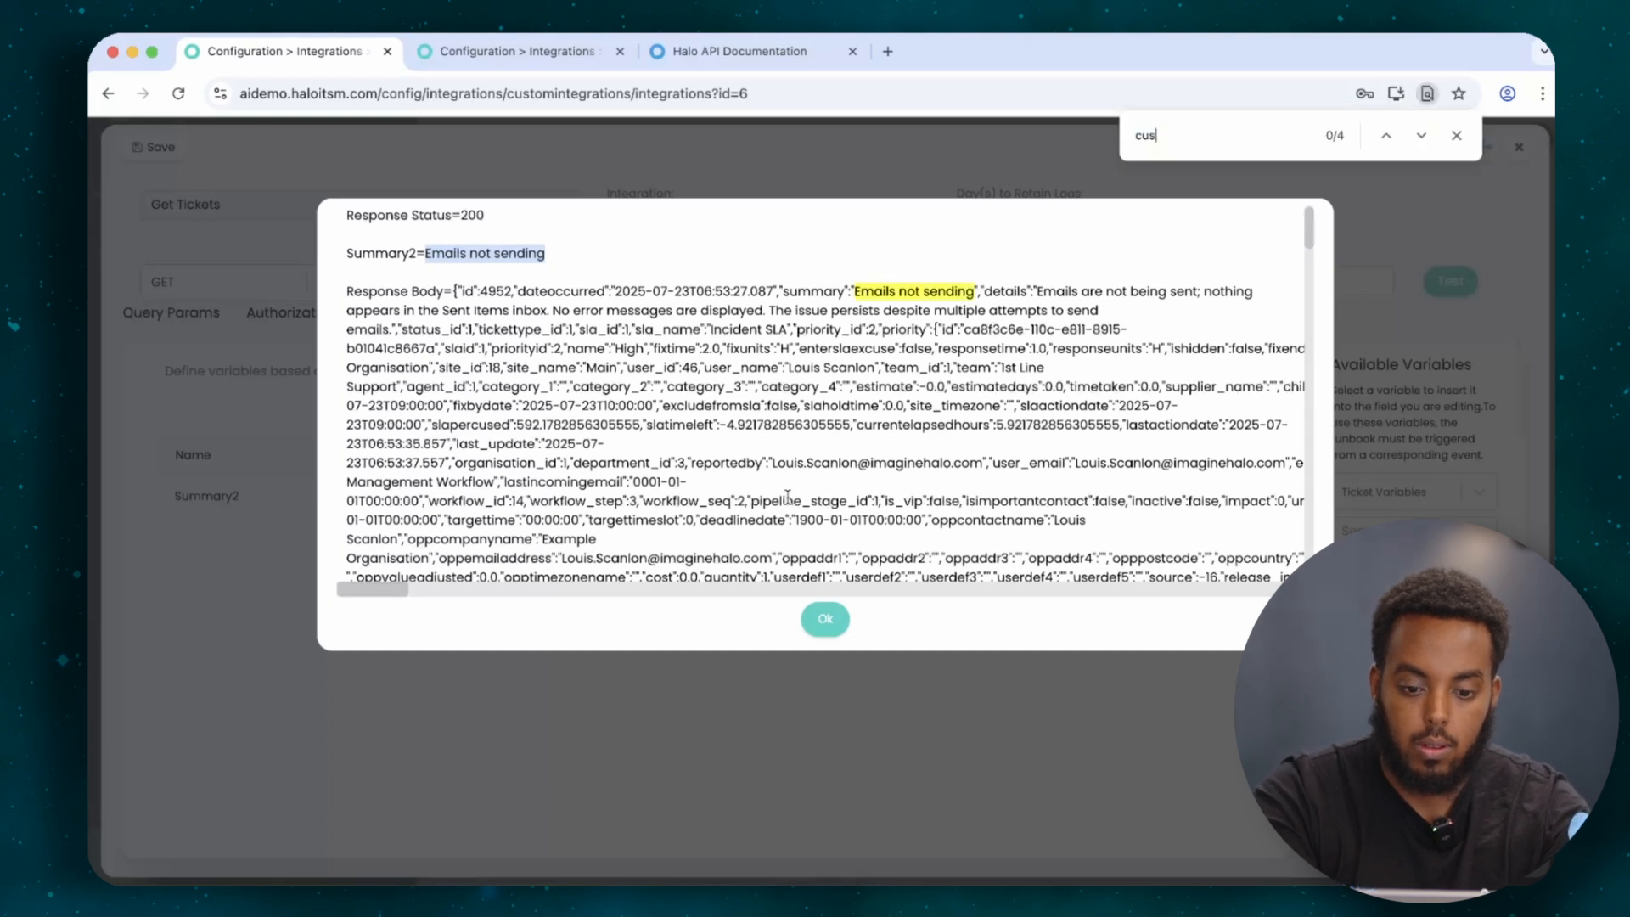
pyautogui.write('tomfield')
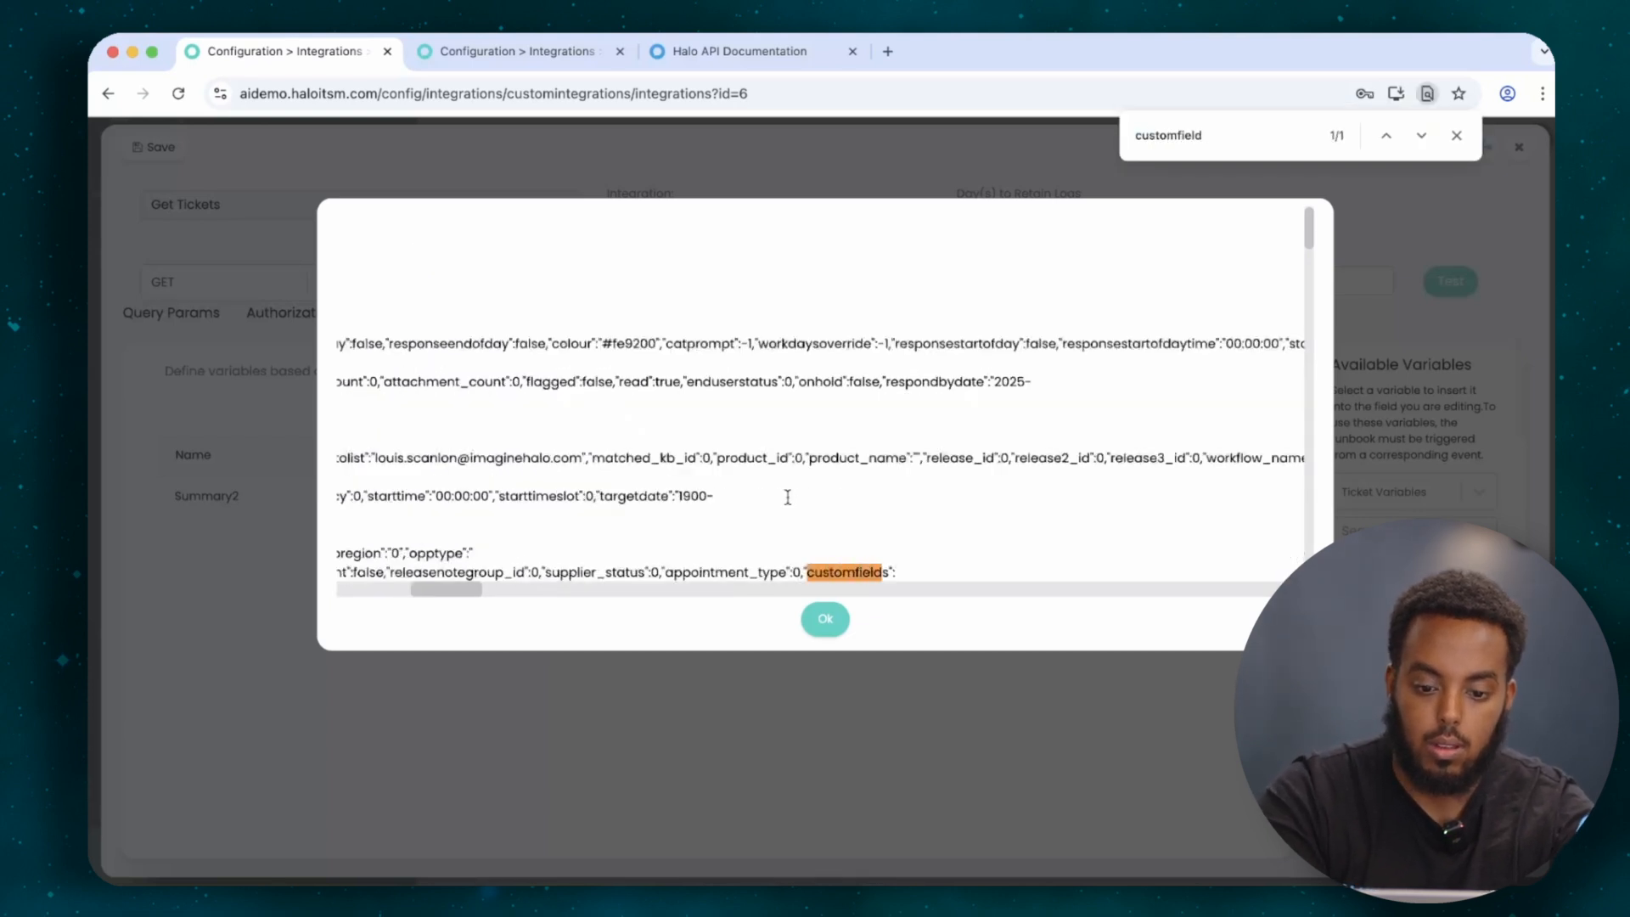
pyautogui.scroll(-3, 896, 500)
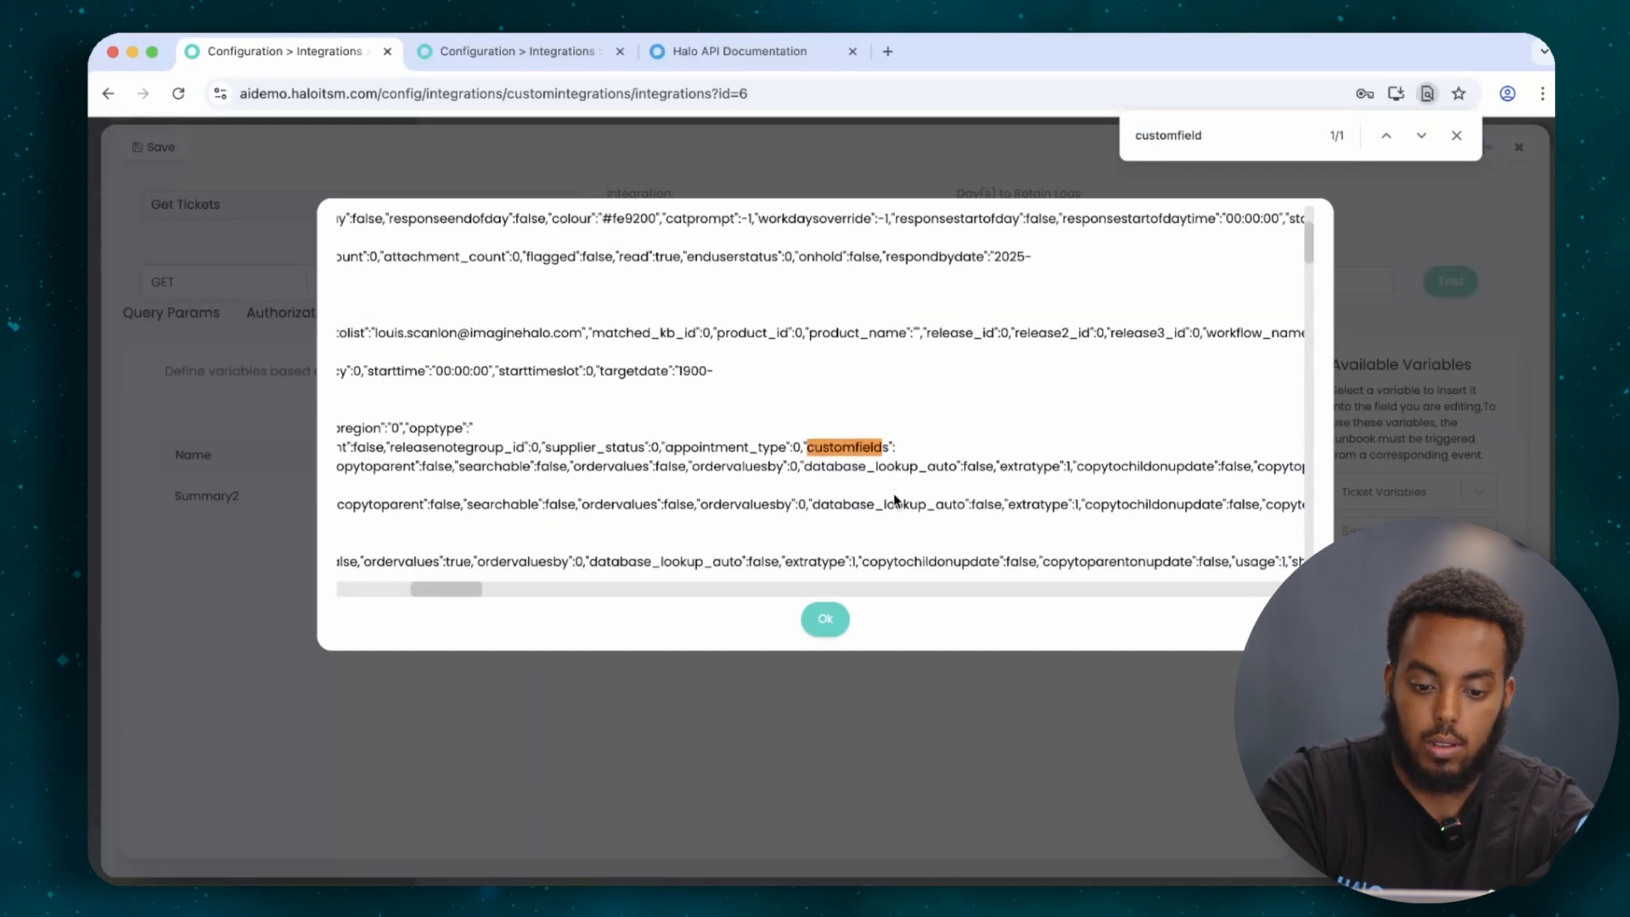
pyautogui.hscroll(-10, 843, 434)
pyautogui.hscroll(-3, 843, 434)
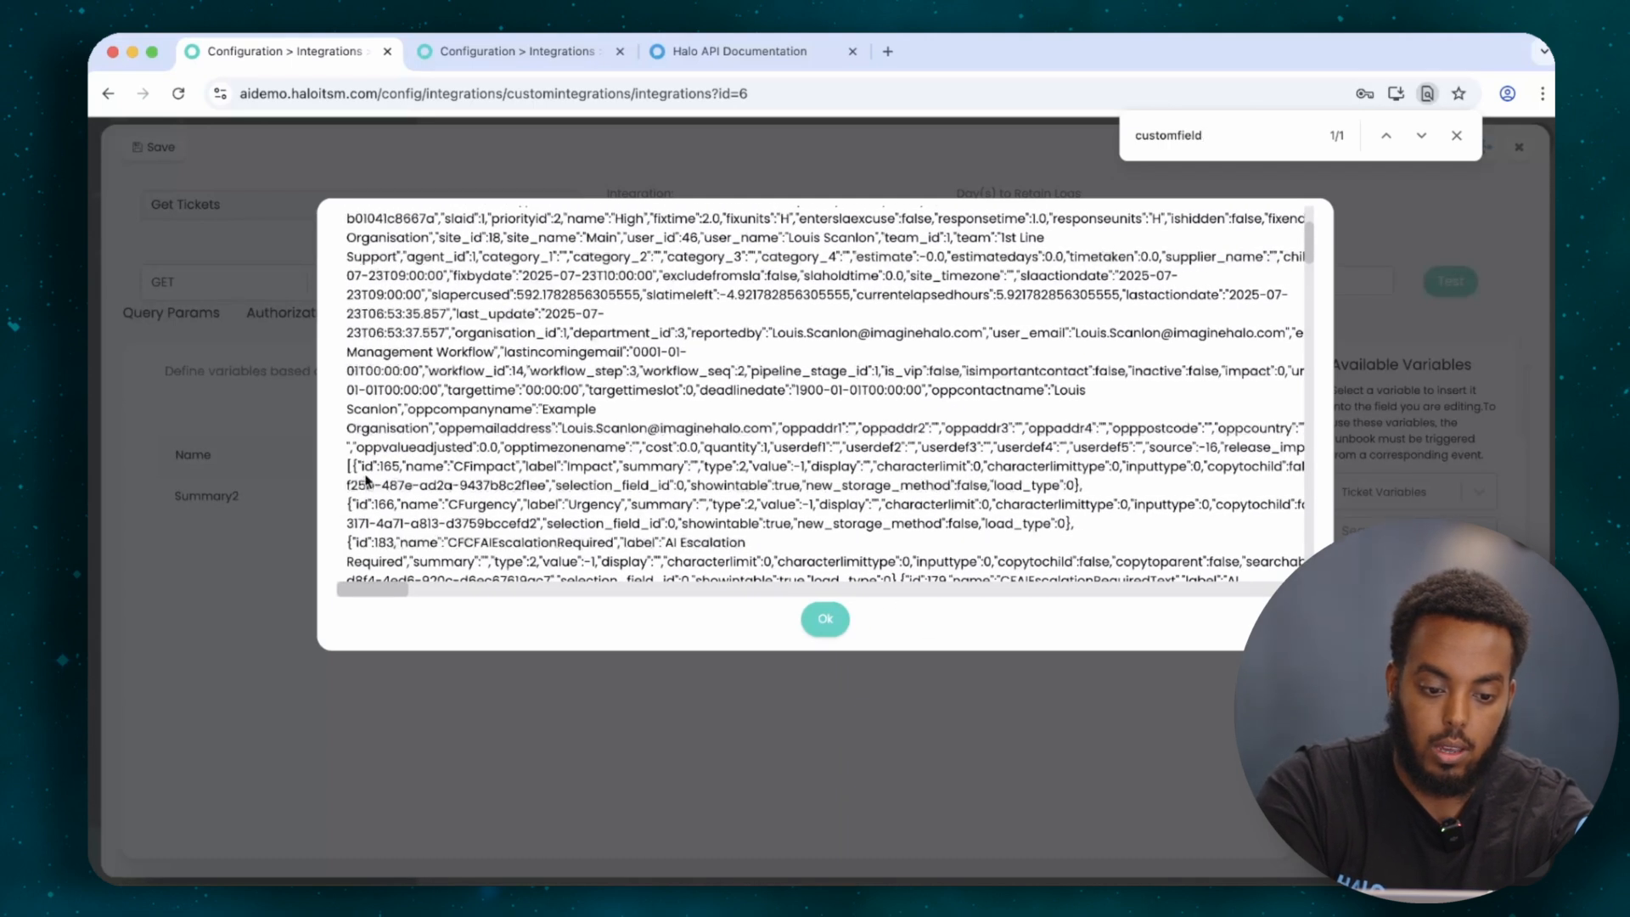
pyautogui.doubleClick(506, 473)
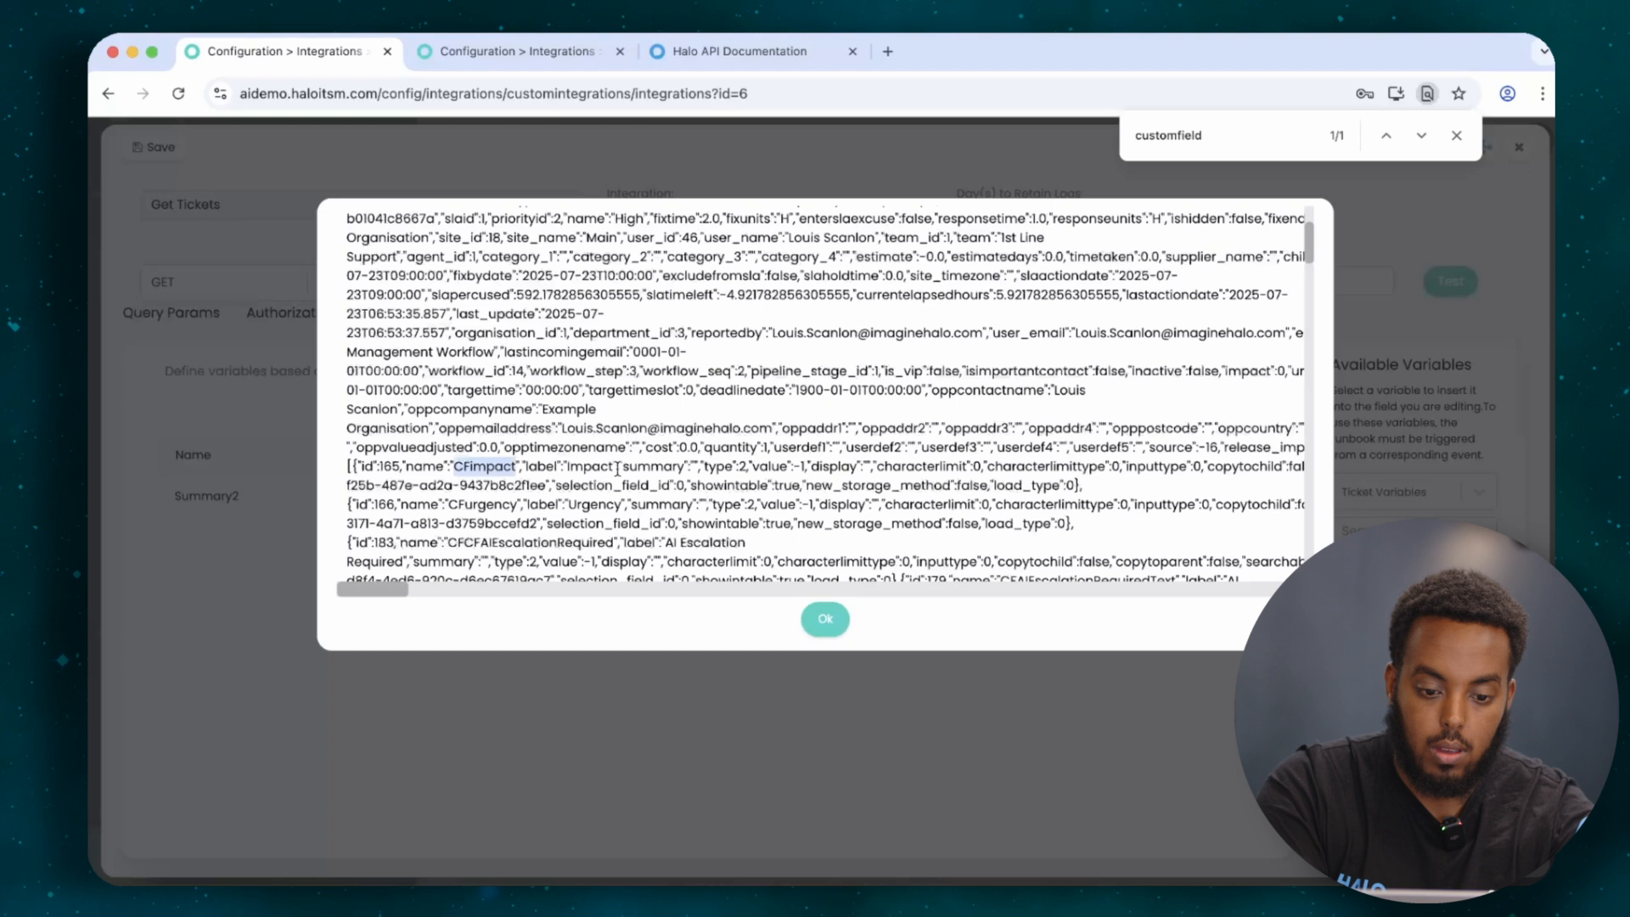
pyautogui.doubleClick(388, 466)
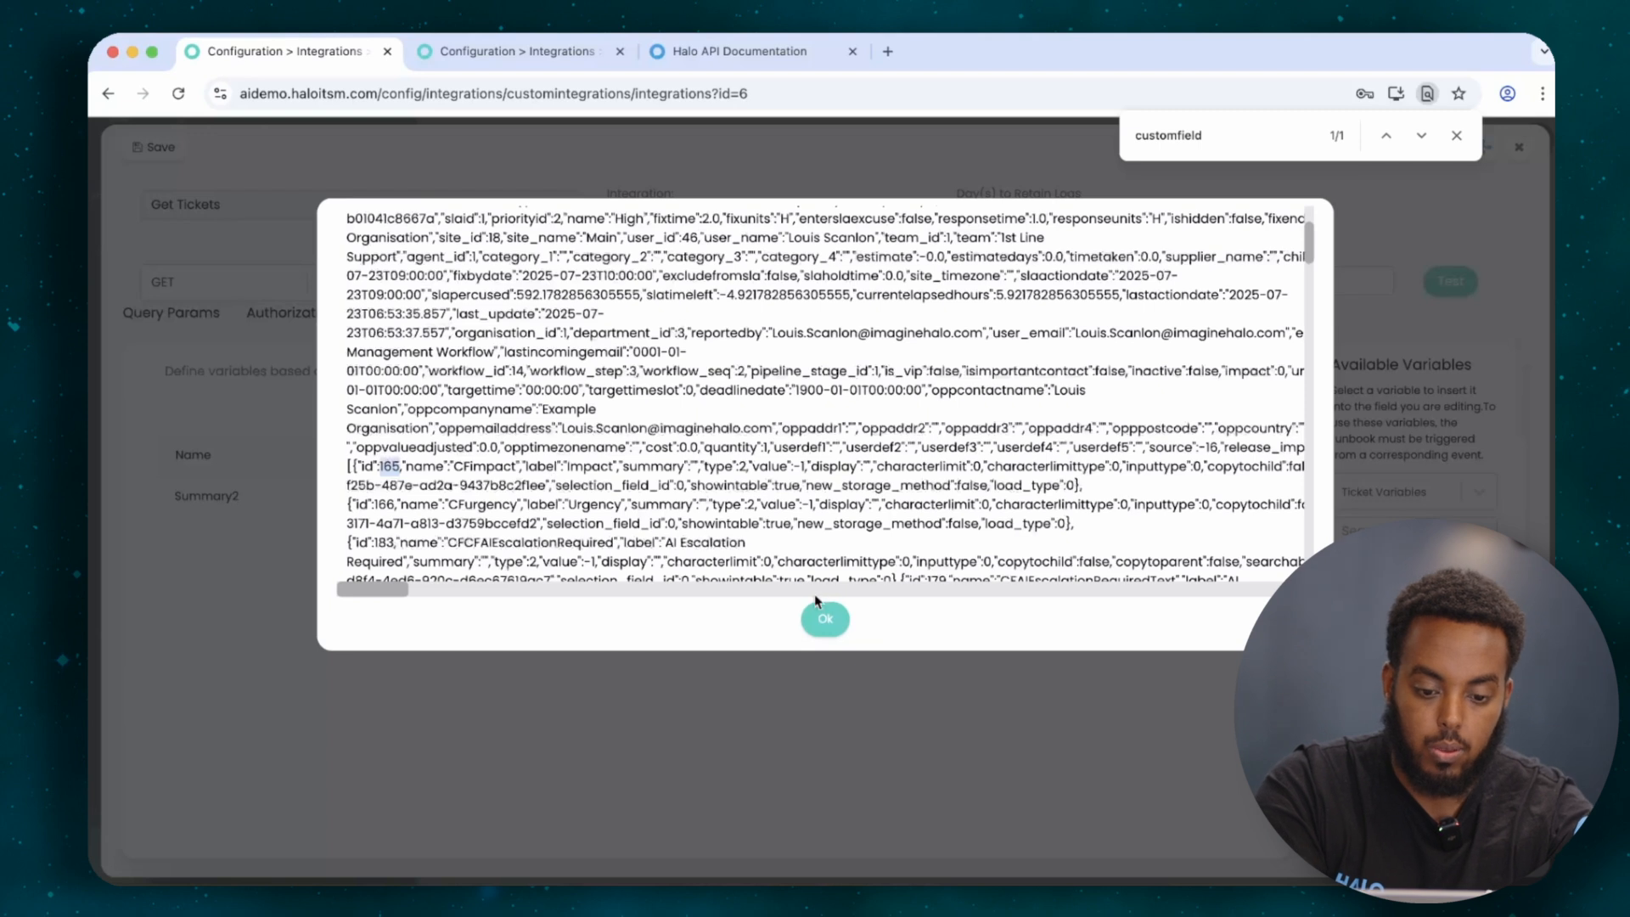
pyautogui.click(817, 615)
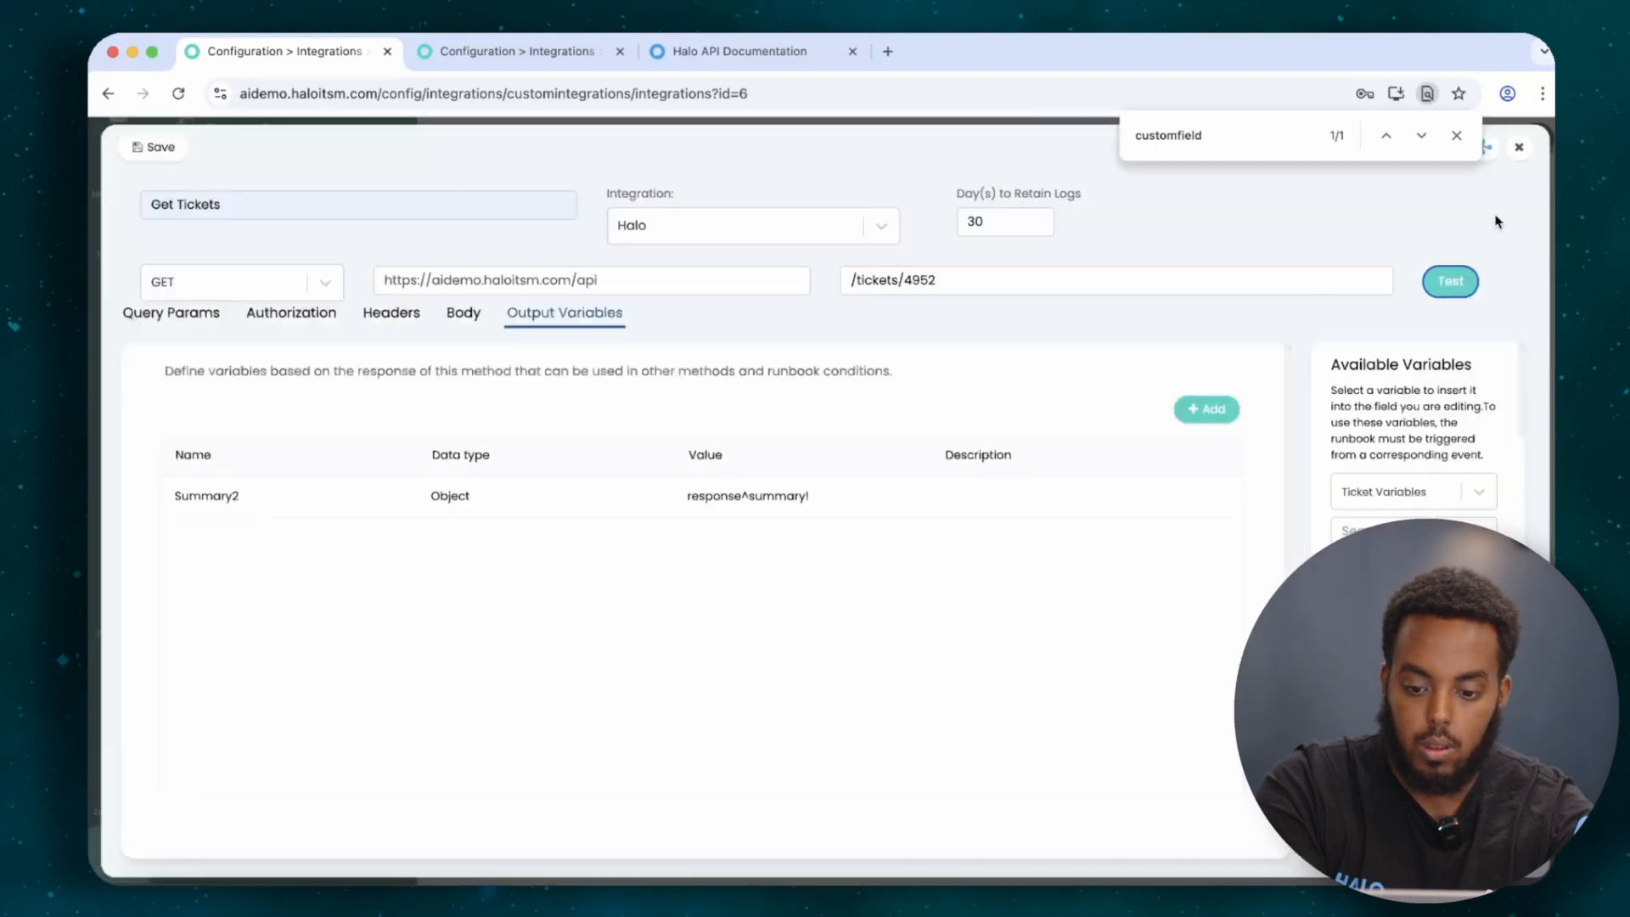
# Add an 'impact' output variable with value response^customfields[id= 165] and save it.
pyautogui.click(1223, 418)
pyautogui.write('impact')
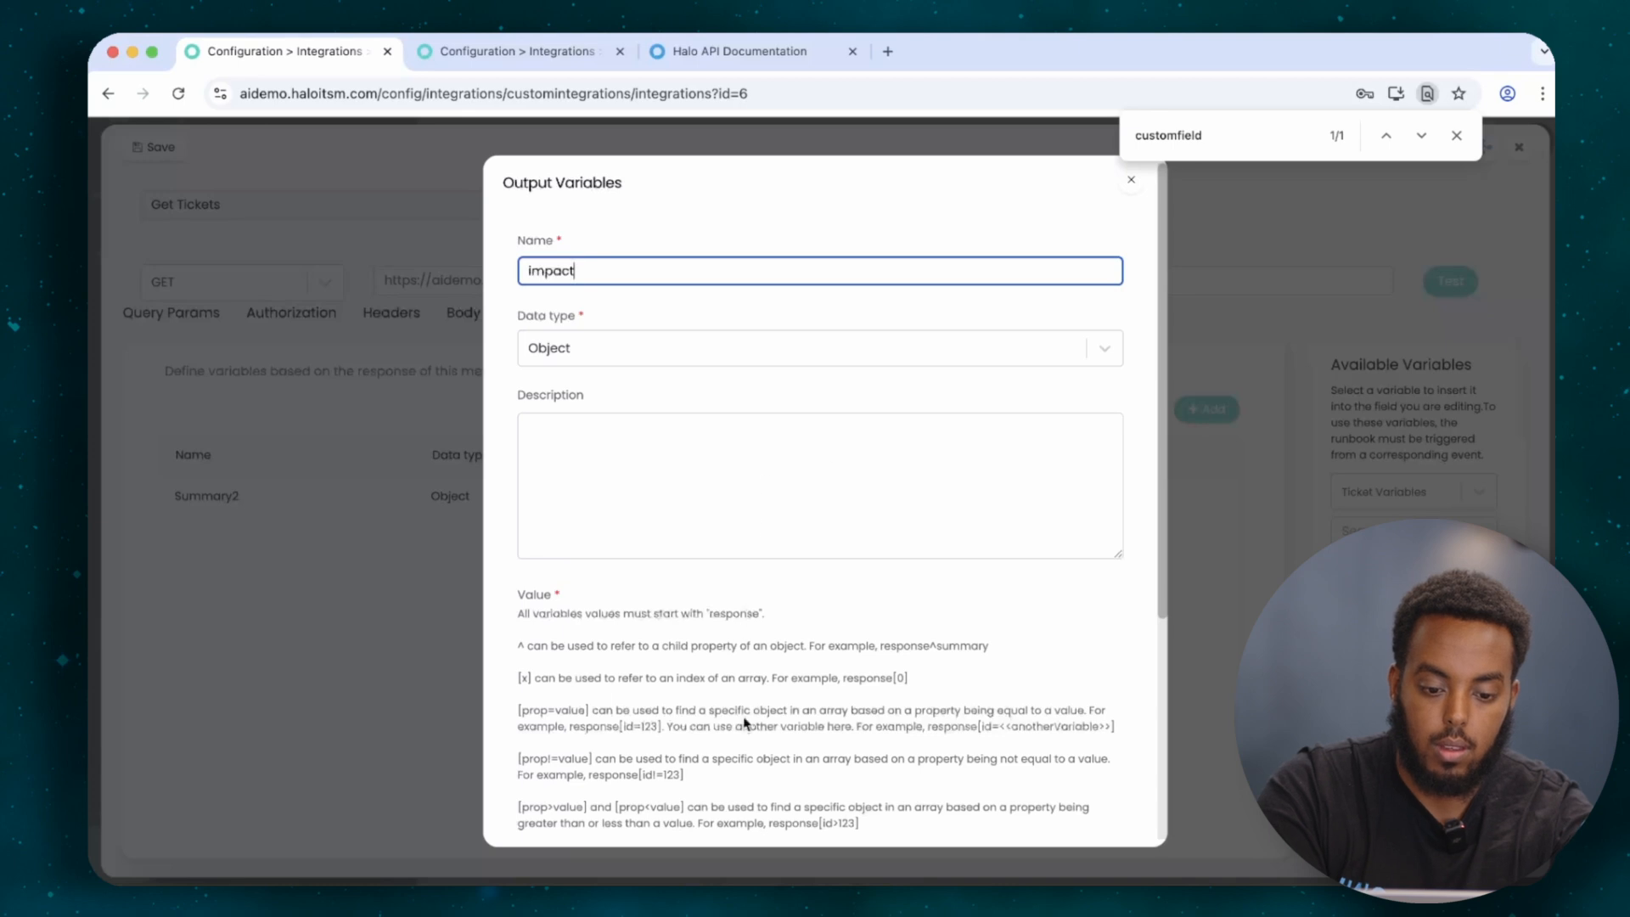
pyautogui.scroll(-5, 745, 723)
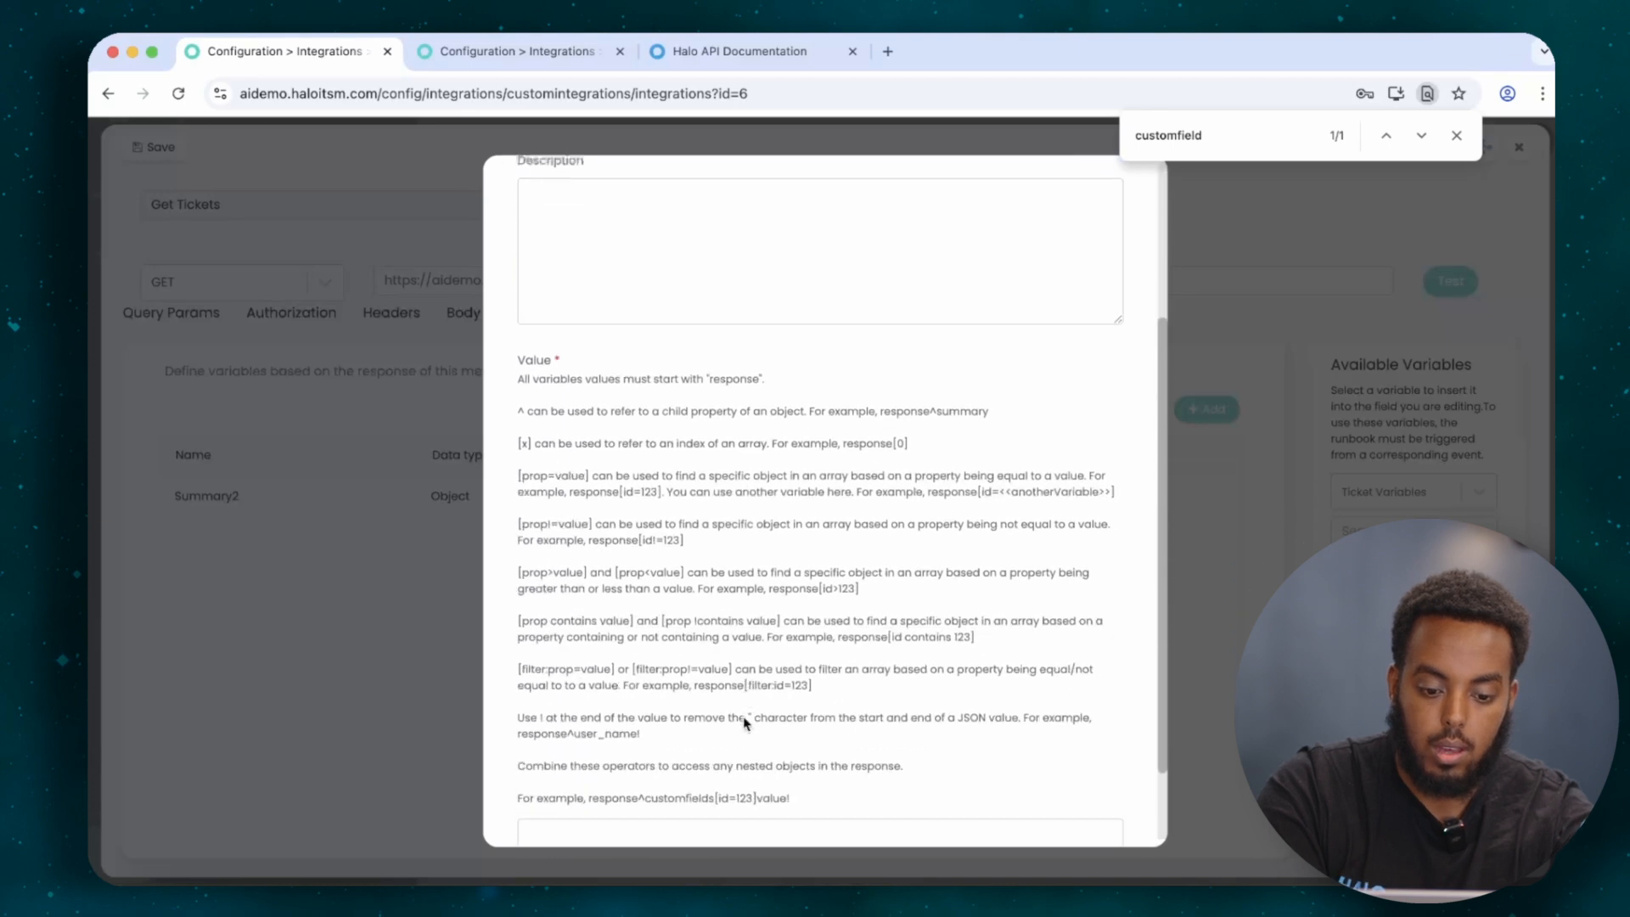
pyautogui.click(706, 736)
pyautogui.write('re')
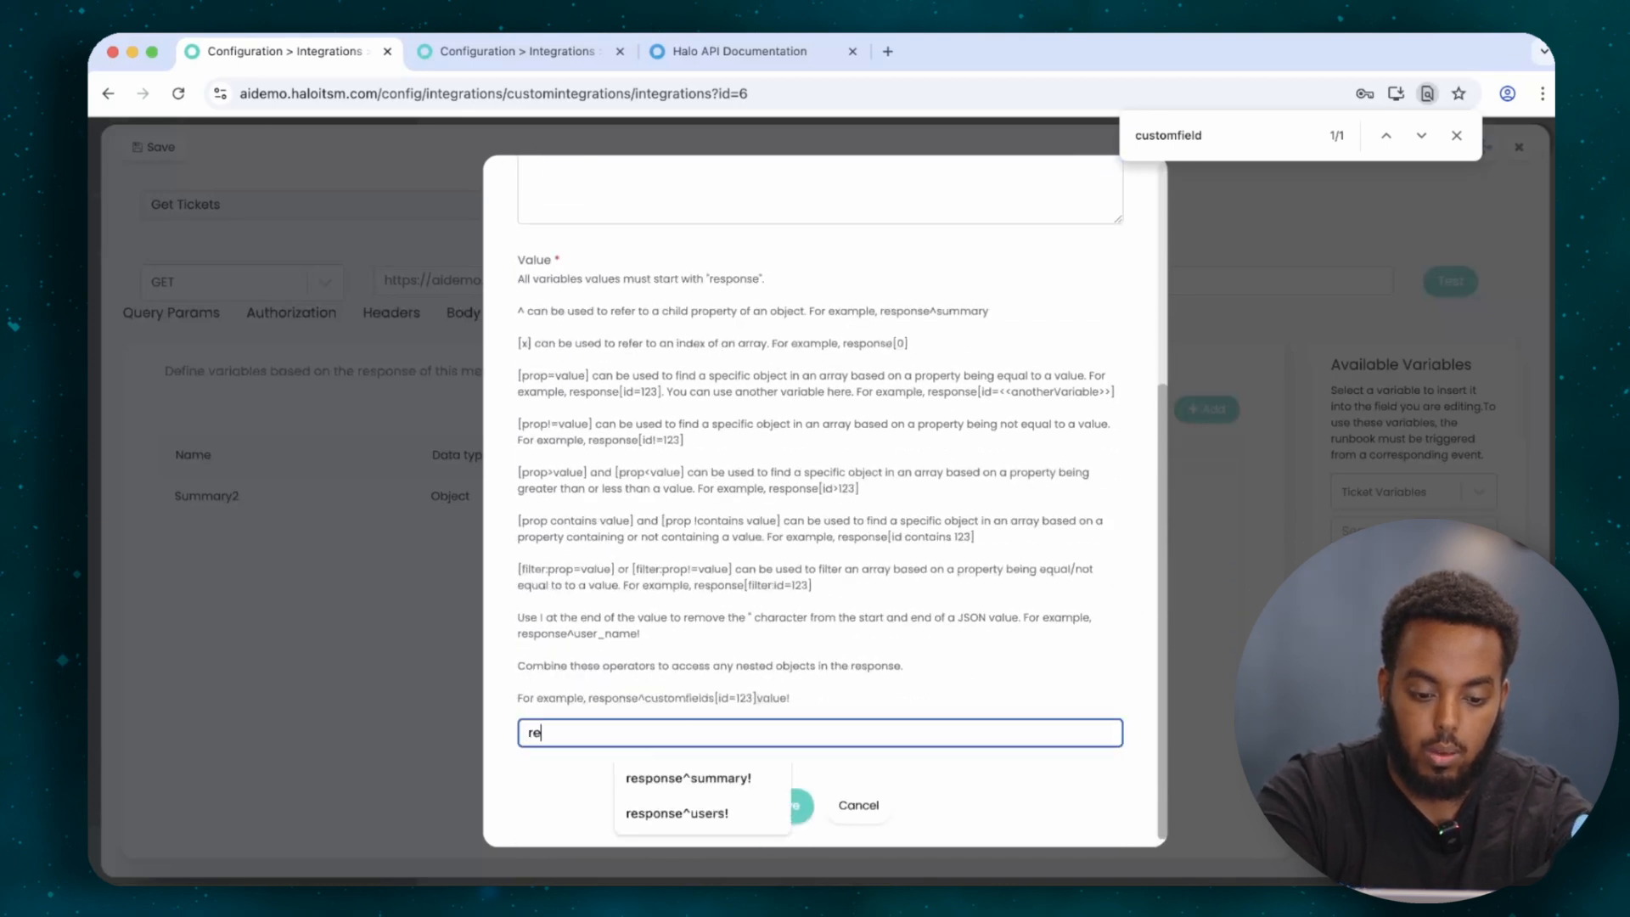
pyautogui.write('sponse^Custom')
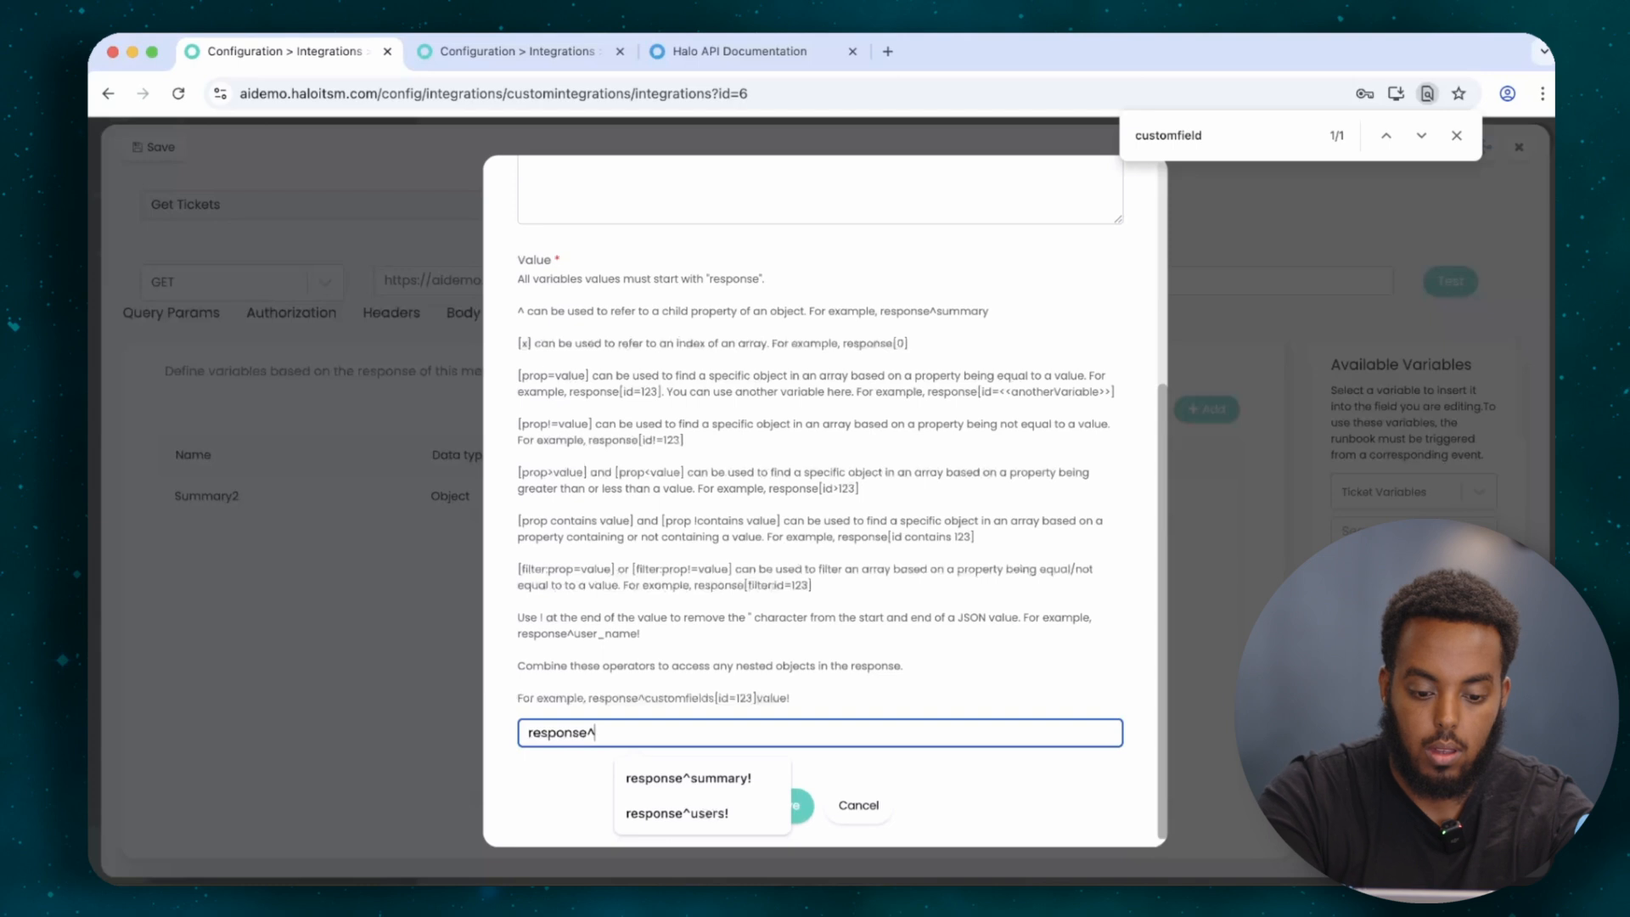
pyautogui.press('BackSpace')
pyautogui.press('BackSpace')
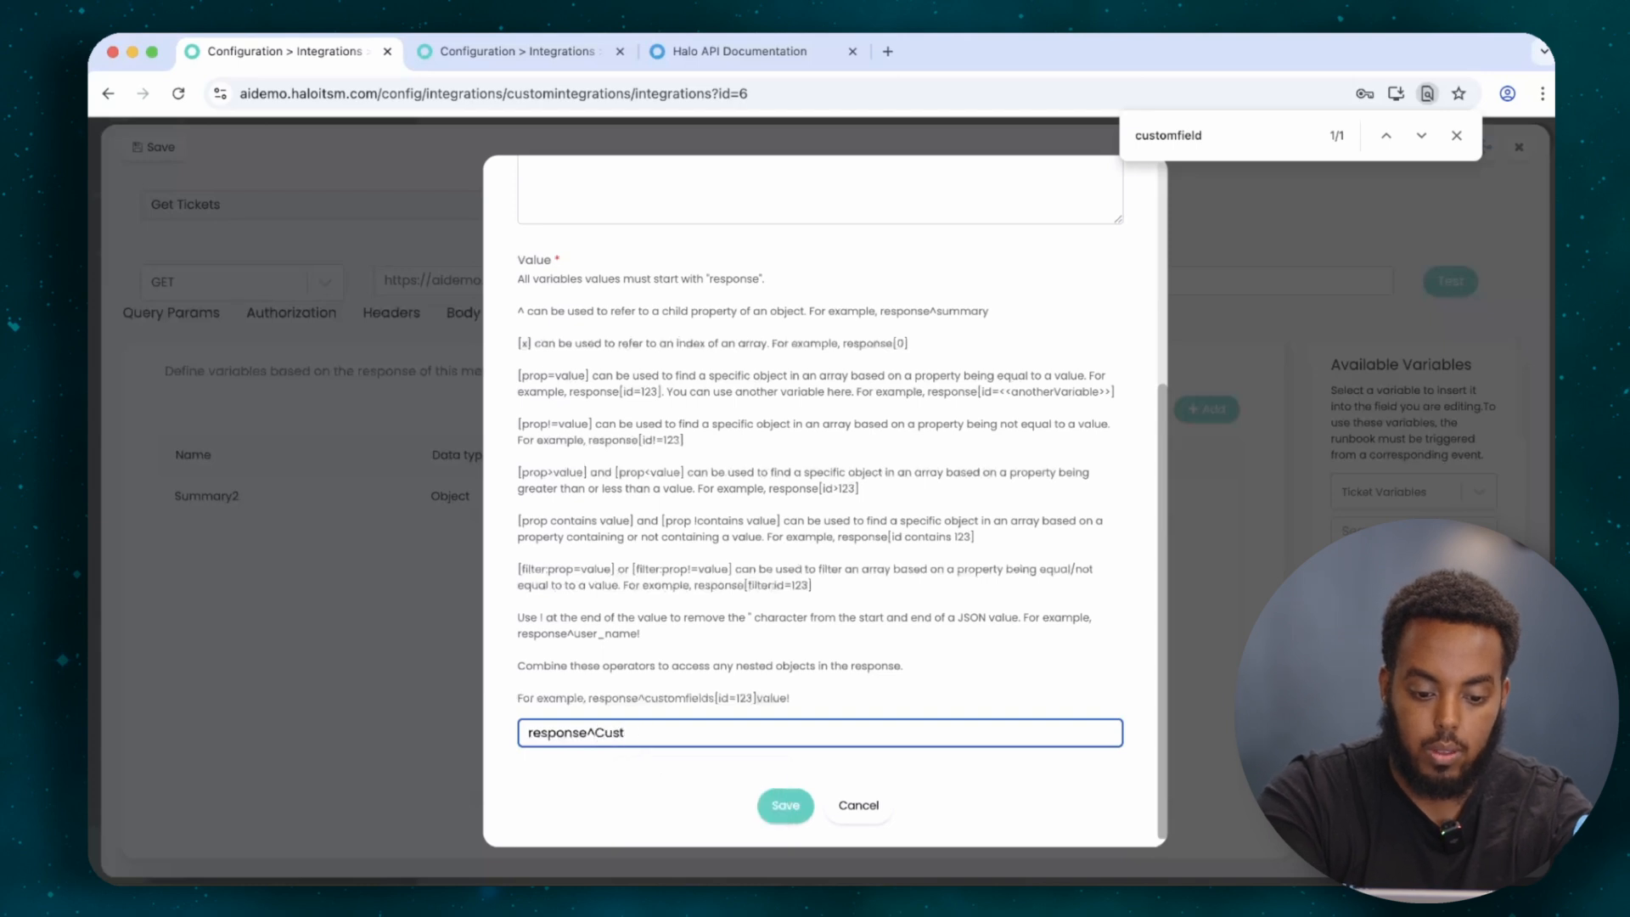
pyautogui.press('BackSpace')
pyautogui.write('customfield')
pyautogui.write('[id= 165]')
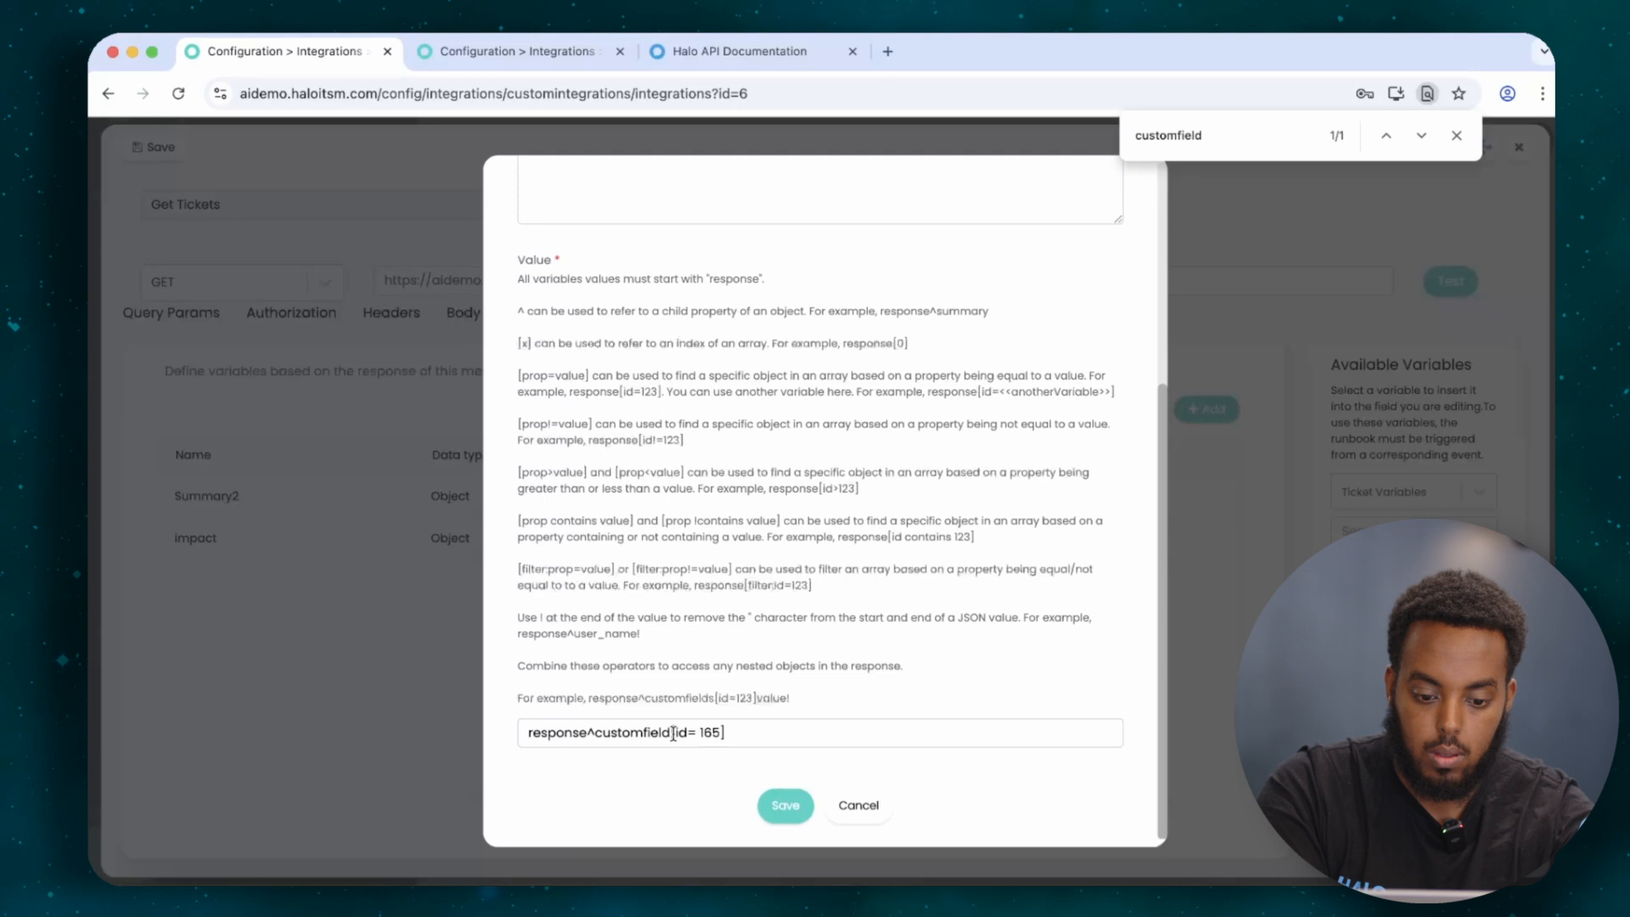
pyautogui.click(674, 734)
pyautogui.write('s')
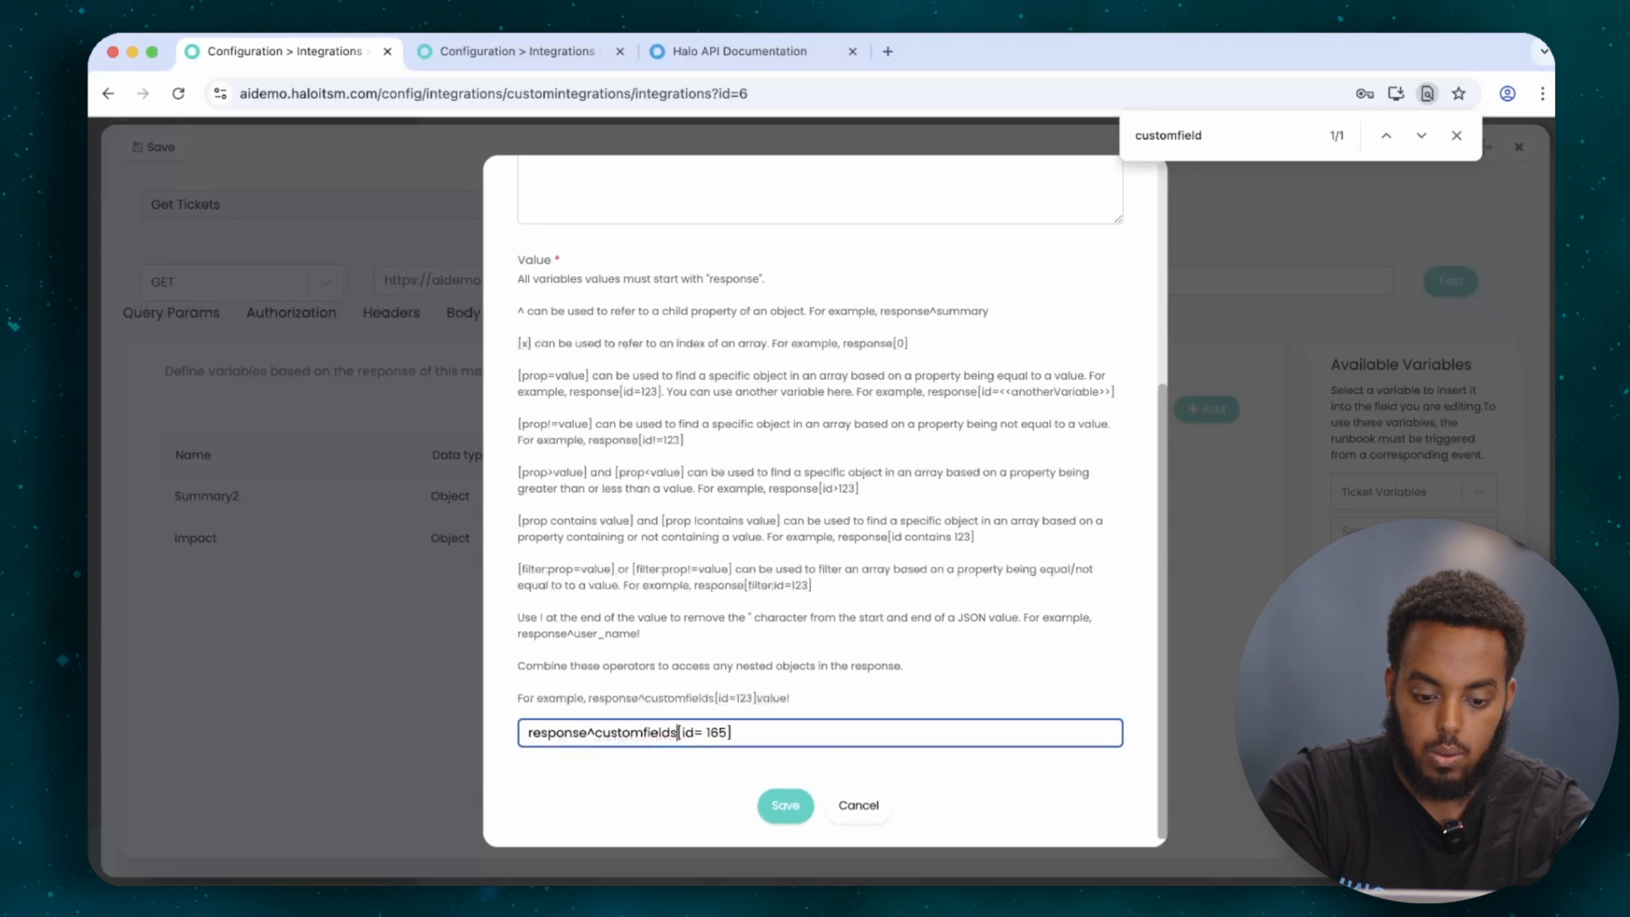
pyautogui.press('Return')
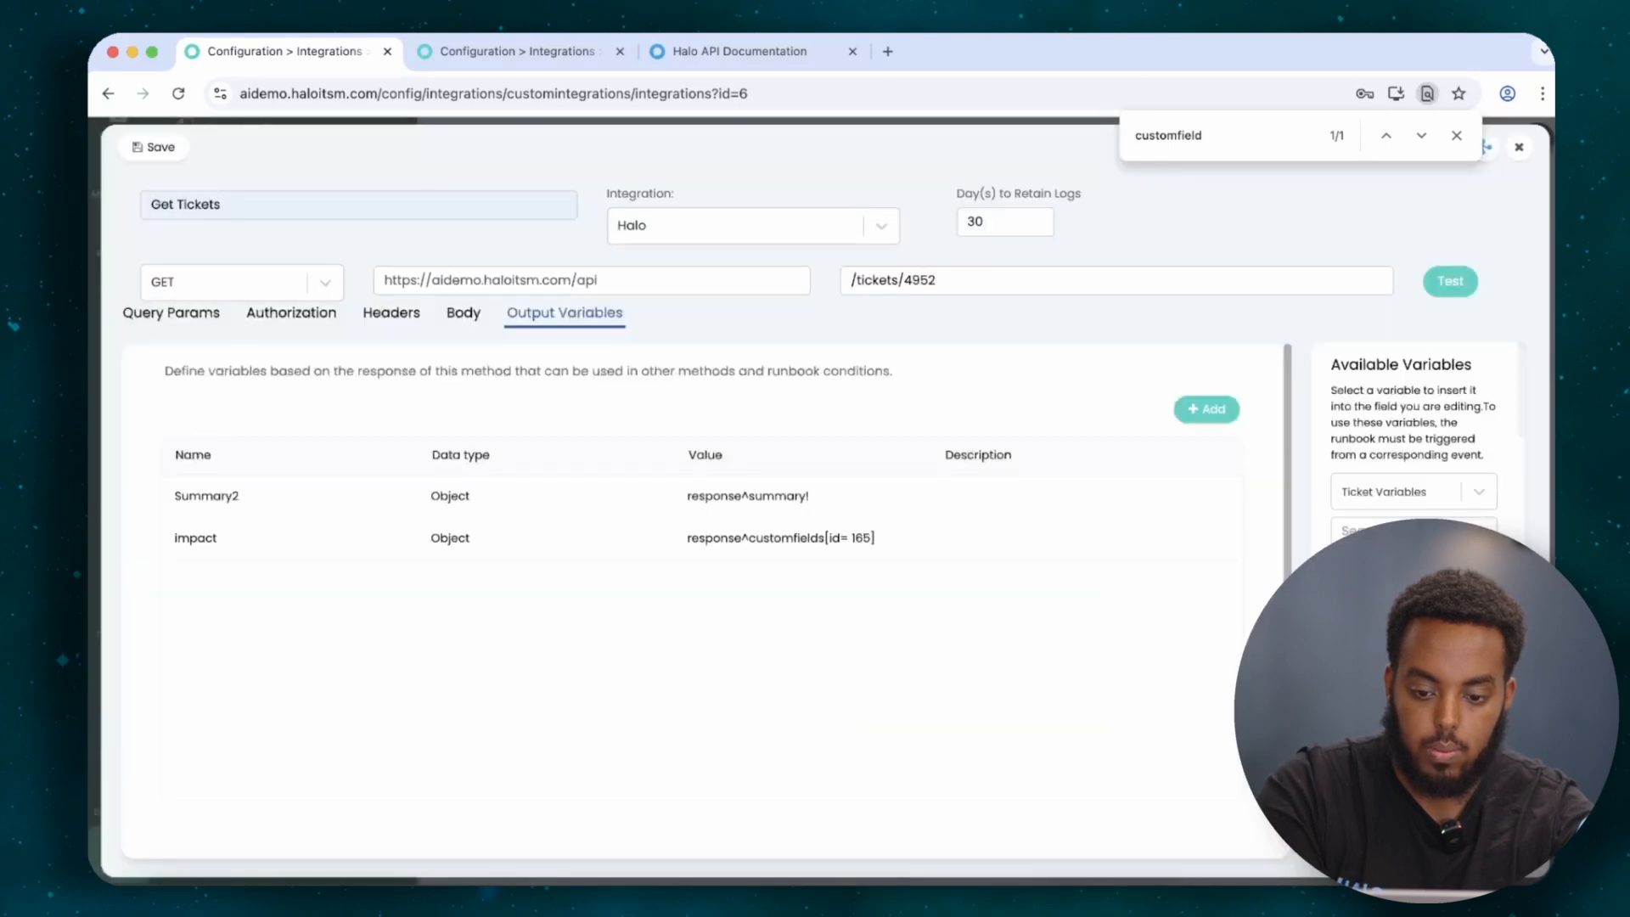
# Test the GET method and inspect the impact JSON to find its type property.
pyautogui.click(1450, 281)
pyautogui.moveTo(348, 320); pyautogui.dragTo(1130, 339)
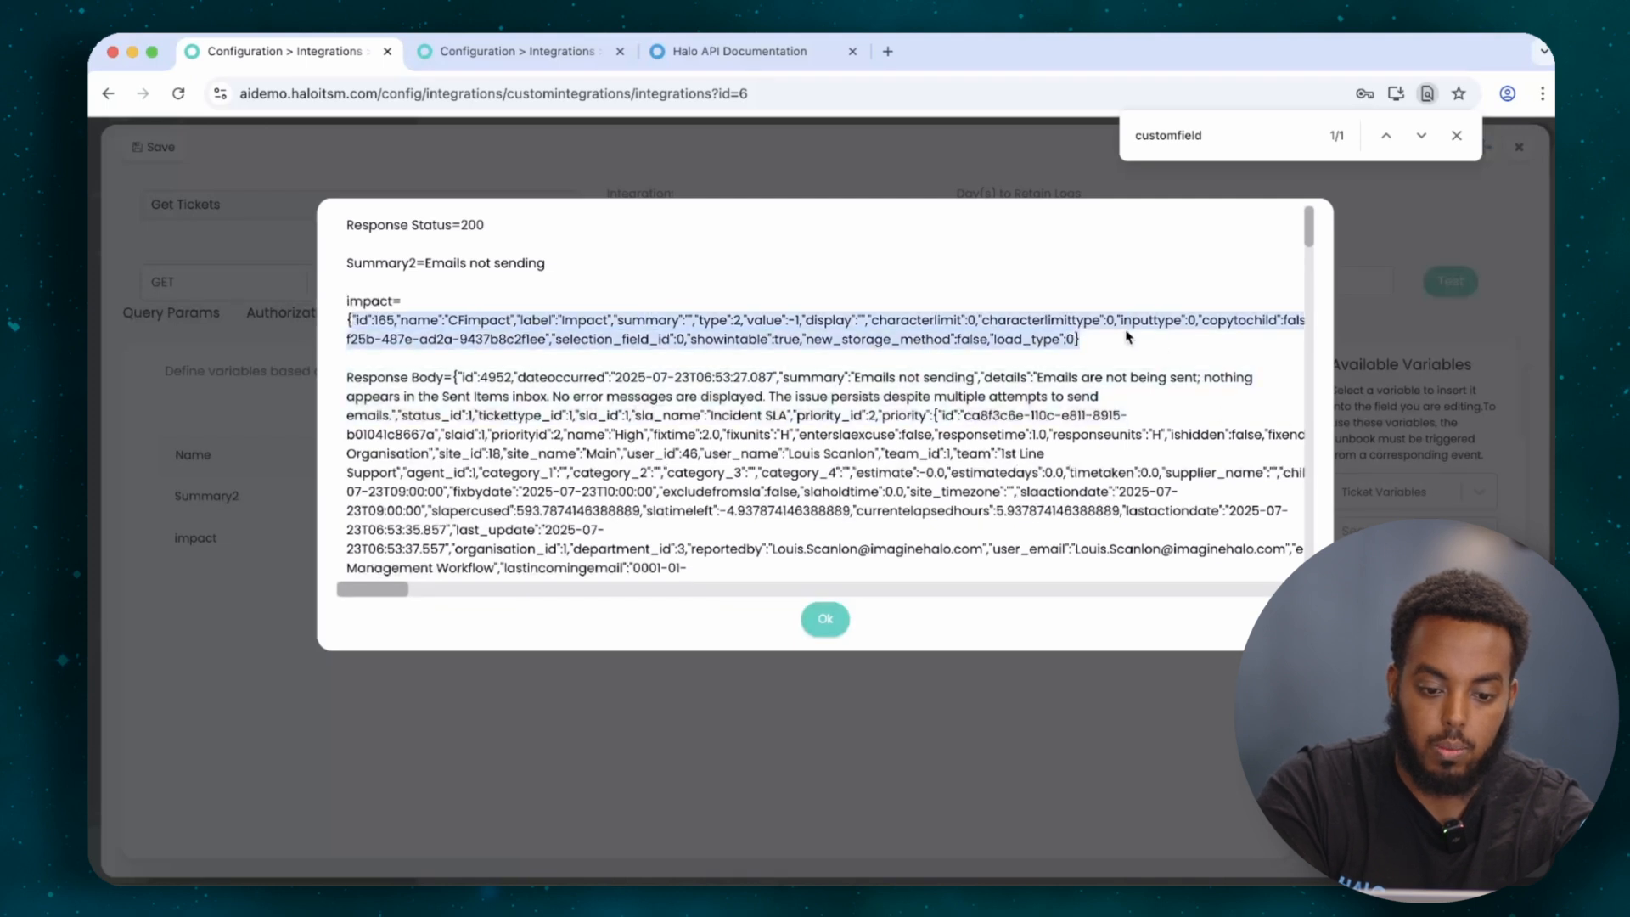
pyautogui.click(519, 325)
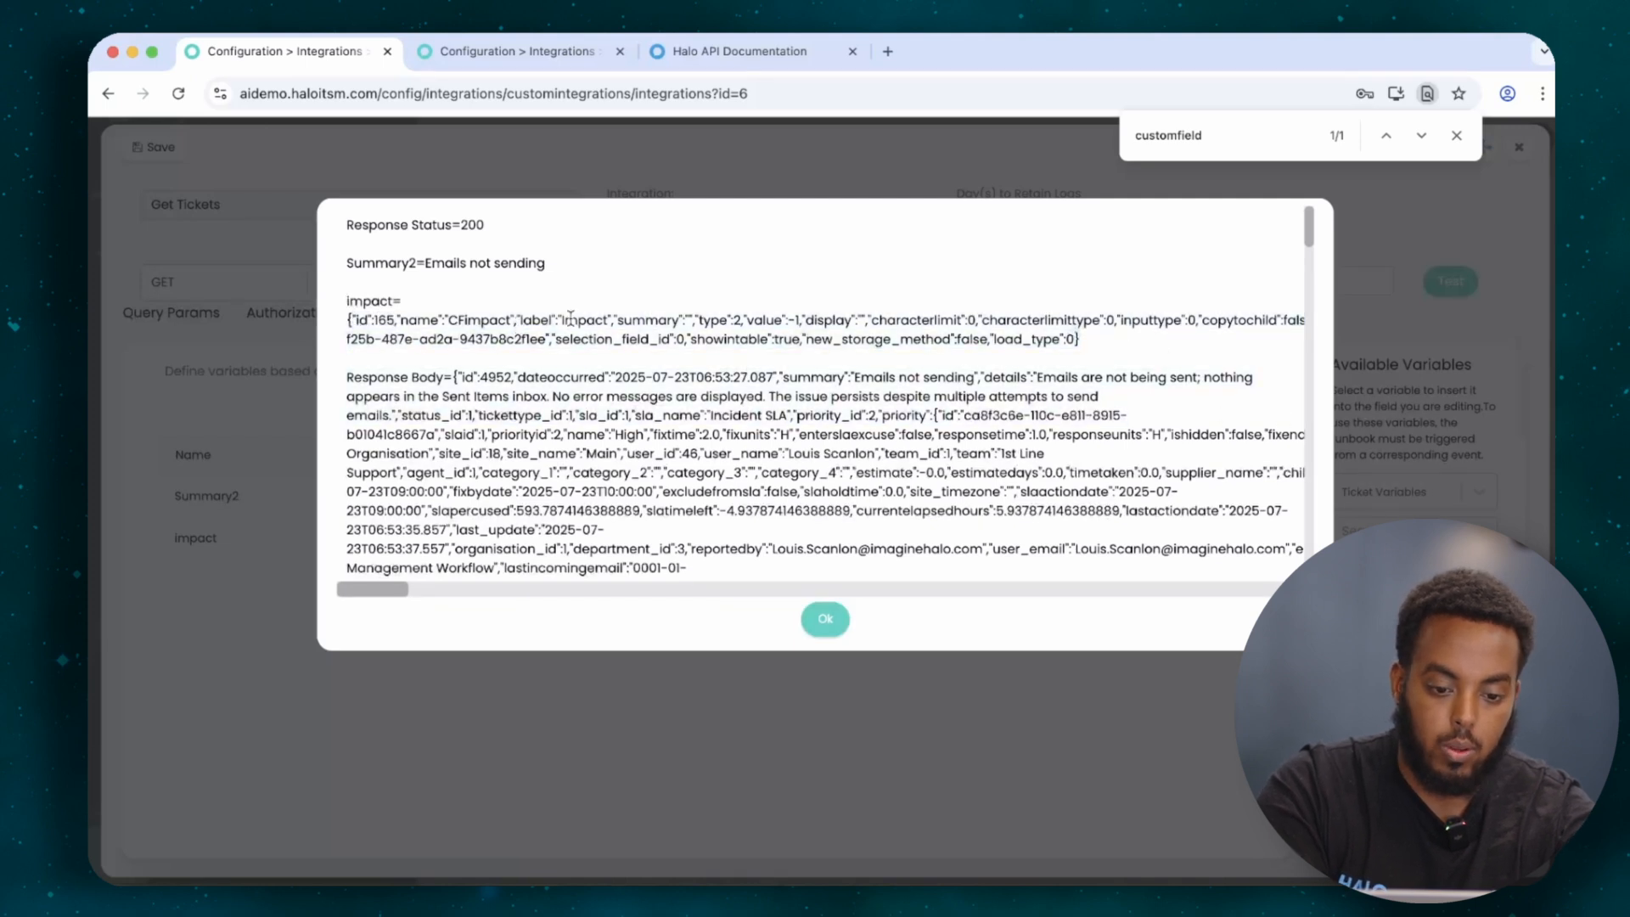
pyautogui.doubleClick(714, 320)
pyautogui.click(741, 320)
pyautogui.doubleClick(704, 319)
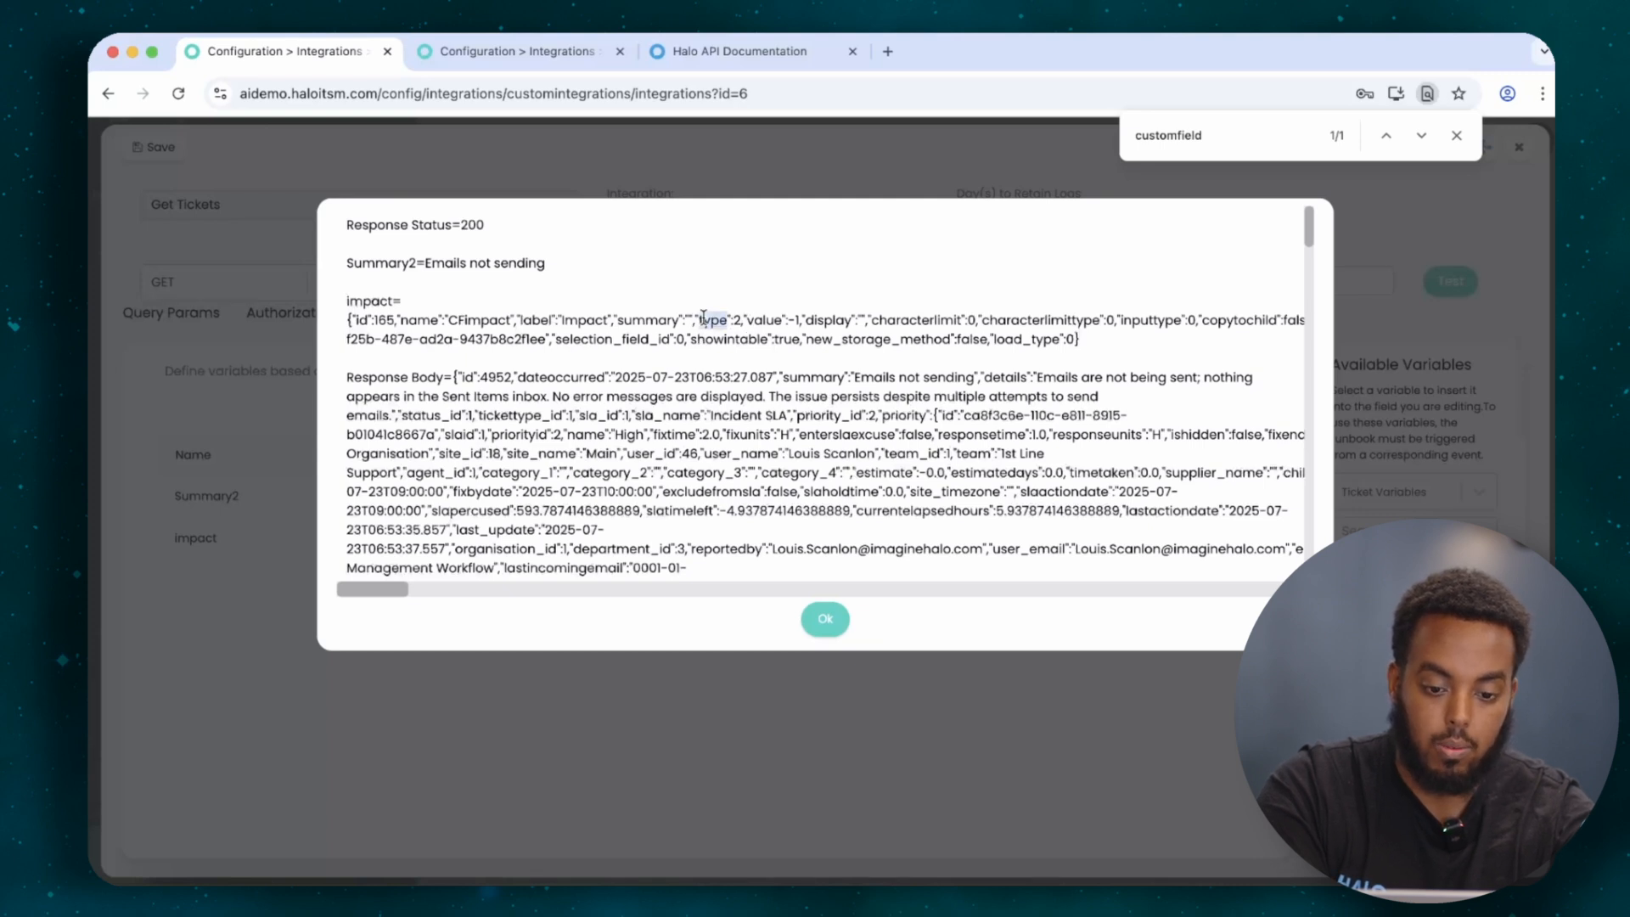
pyautogui.click(834, 620)
# Append 'type' to the impact value, retest to get impact=2, and close the method.
pyautogui.click(1208, 540)
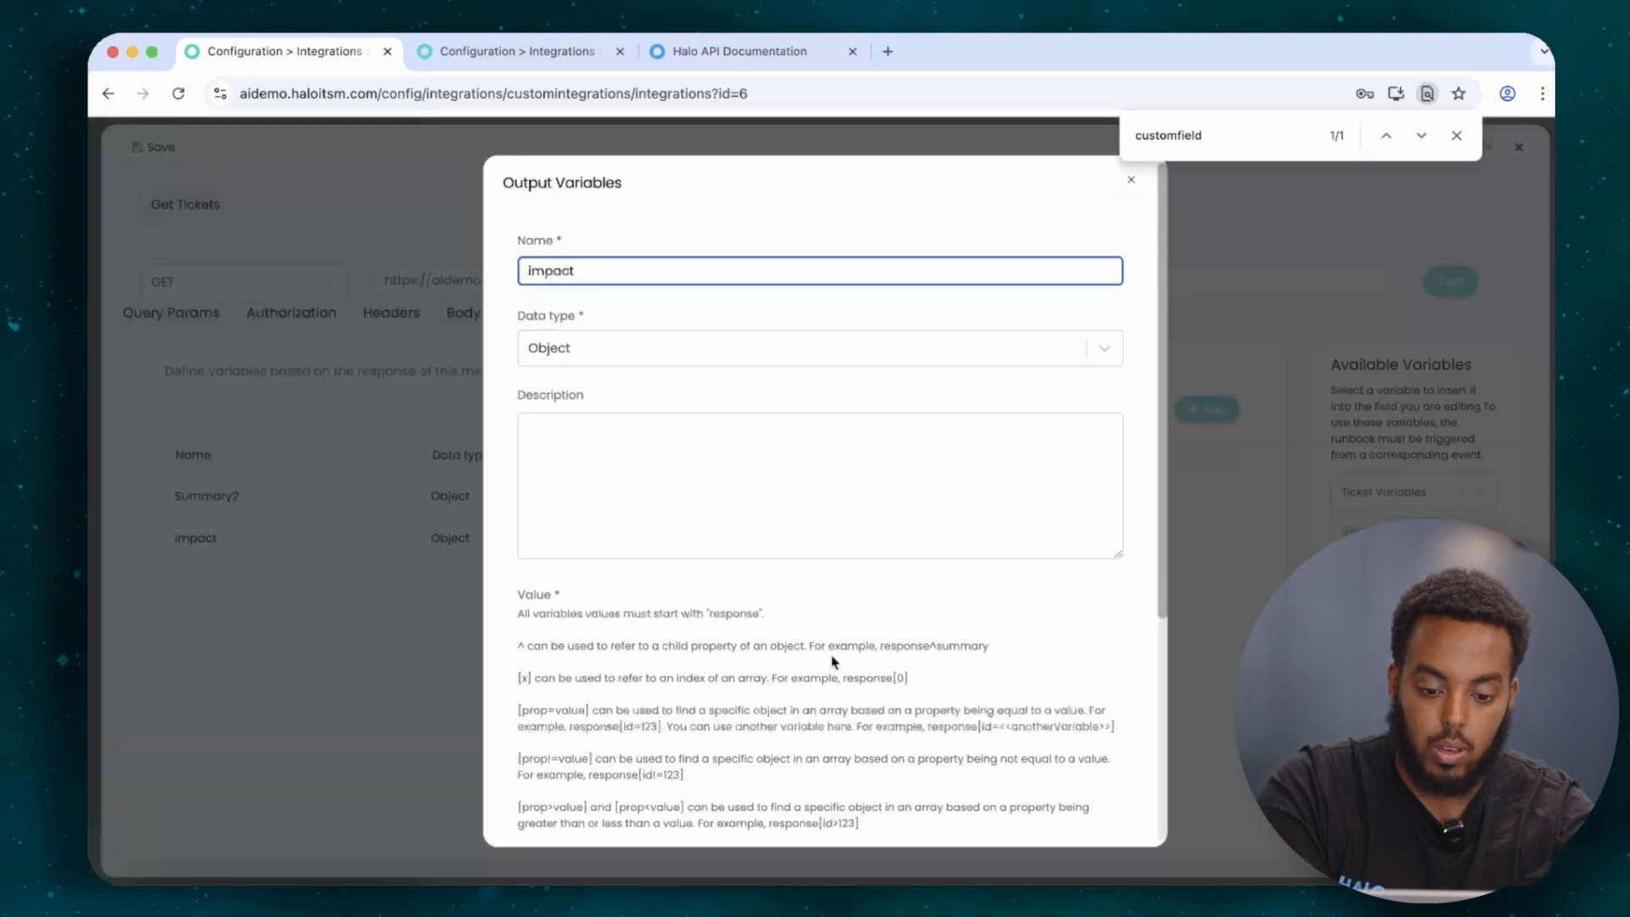
pyautogui.scroll(-5, 835, 663)
pyautogui.click(783, 739)
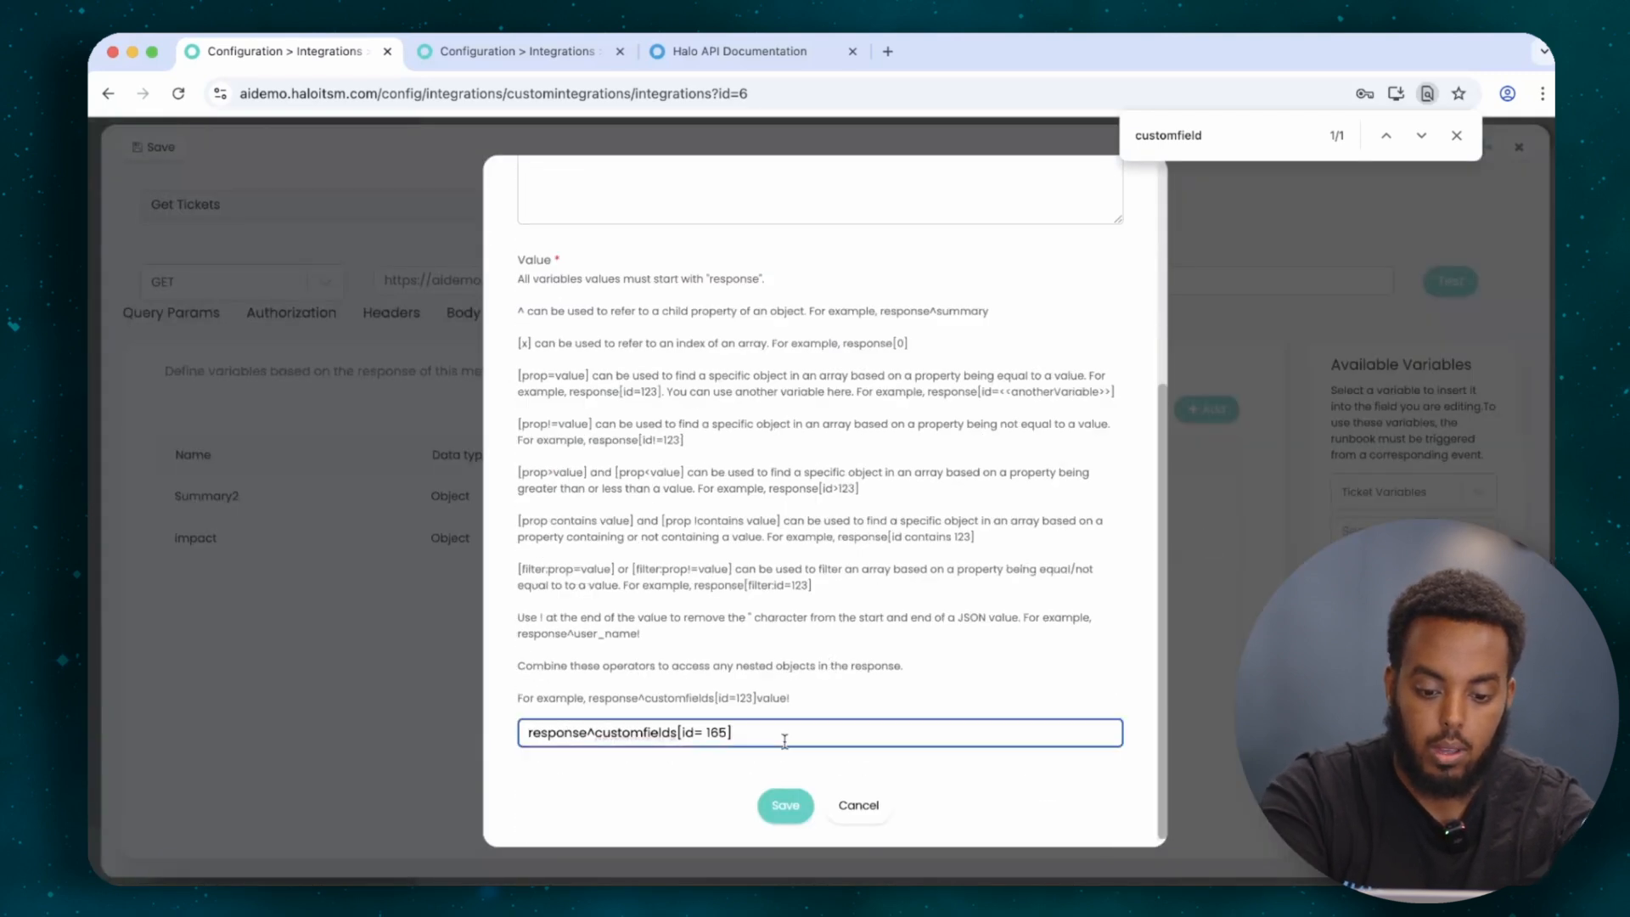
pyautogui.write('type')
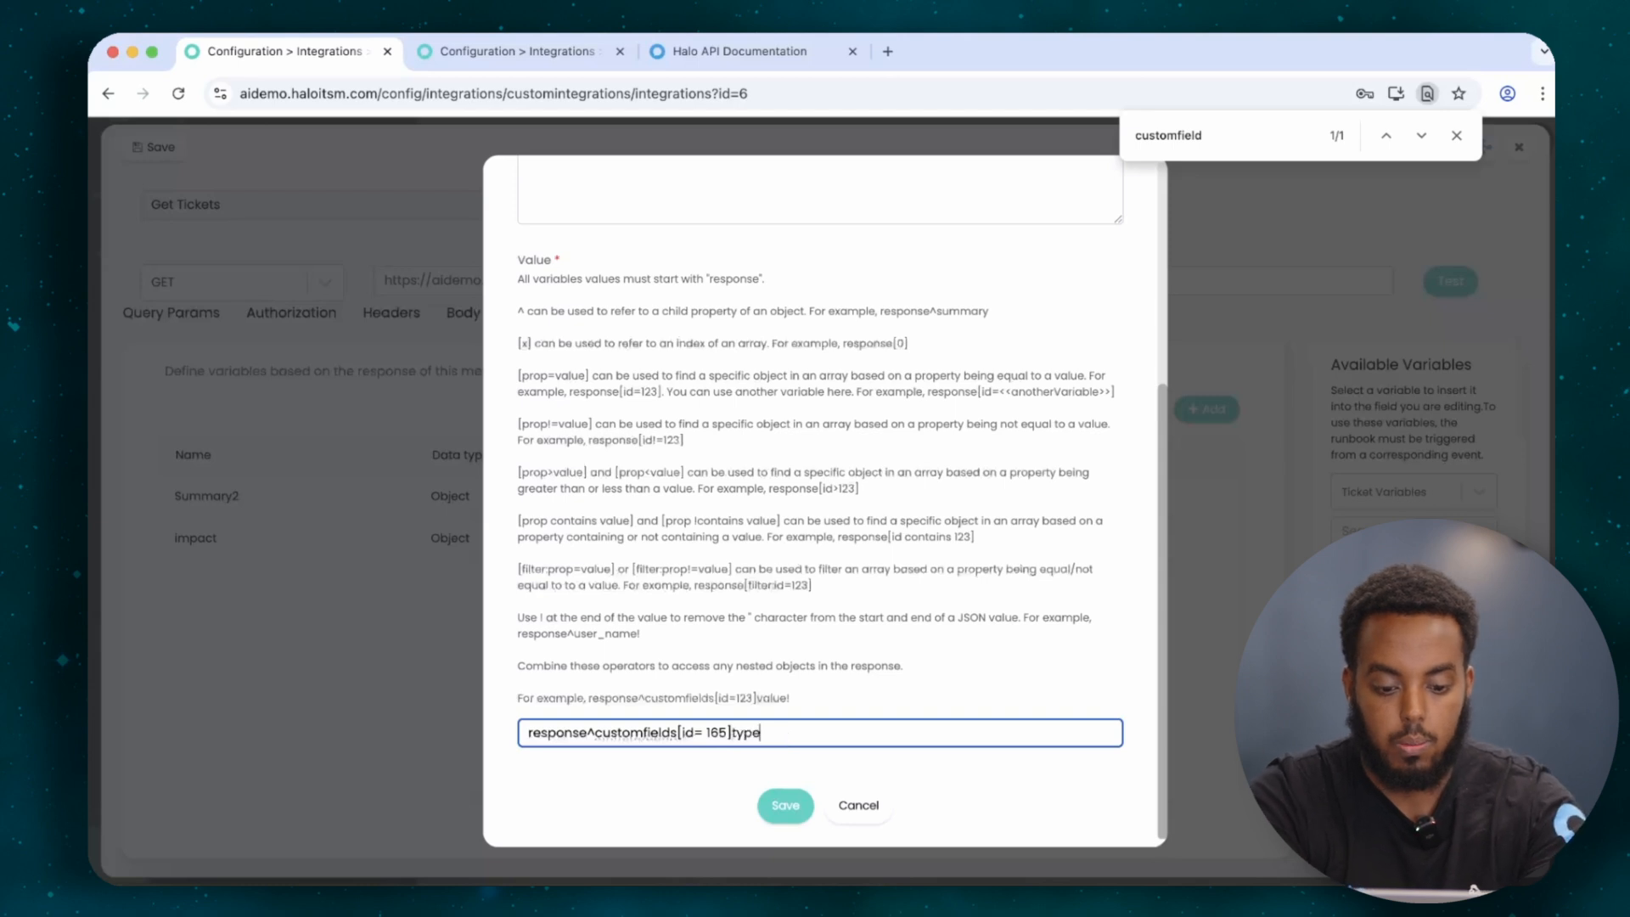
pyautogui.click(785, 805)
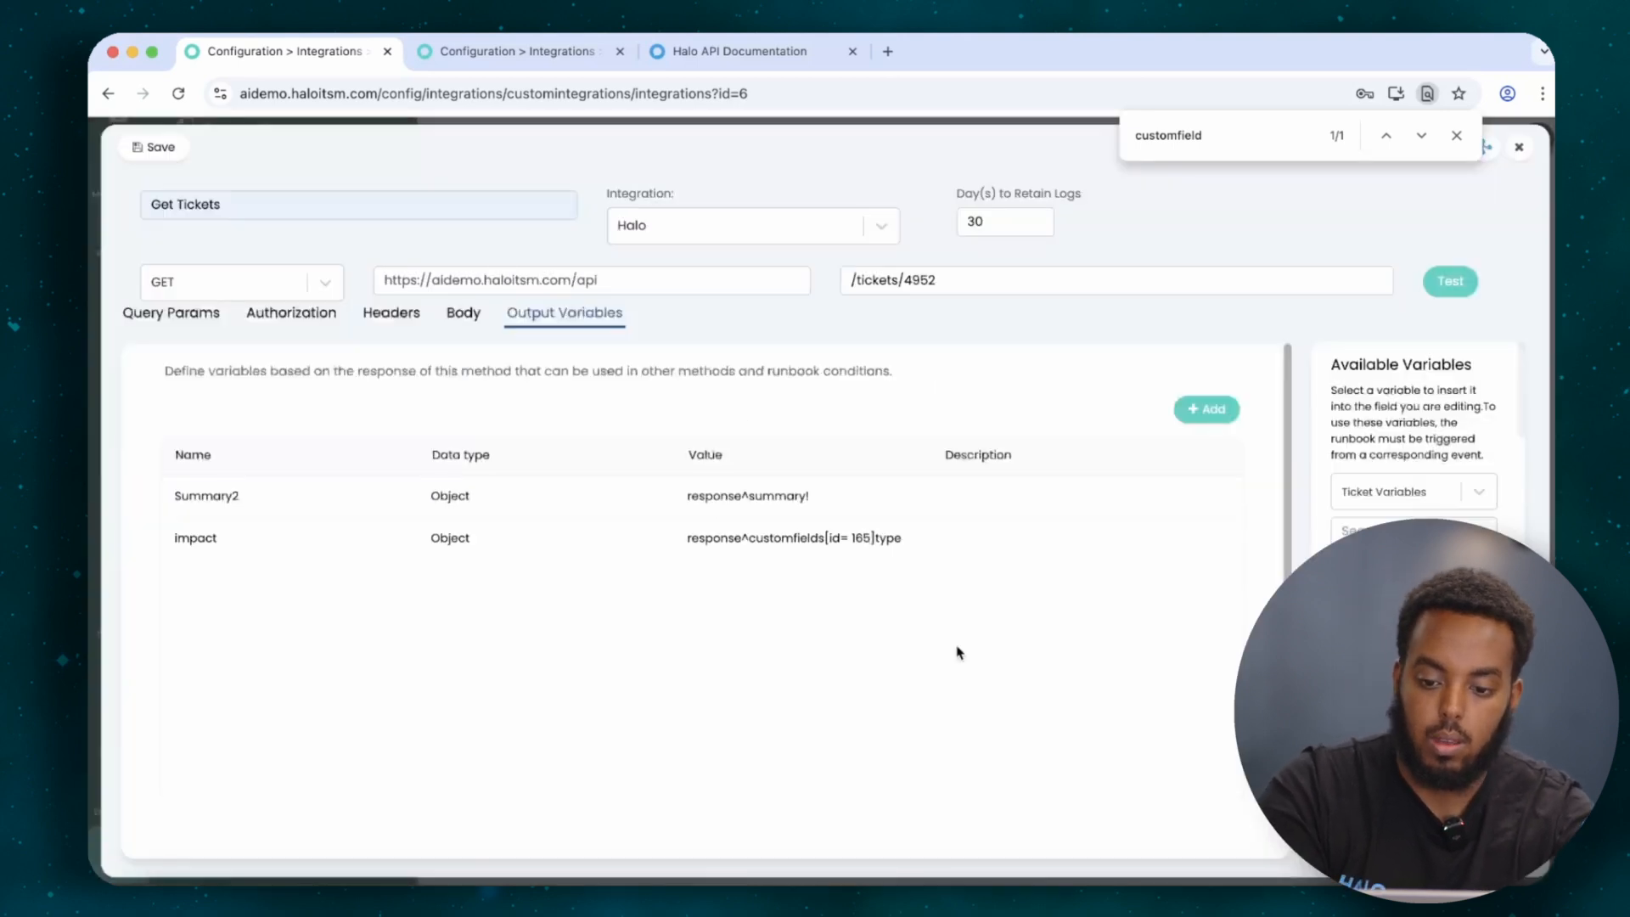
pyautogui.click(1453, 281)
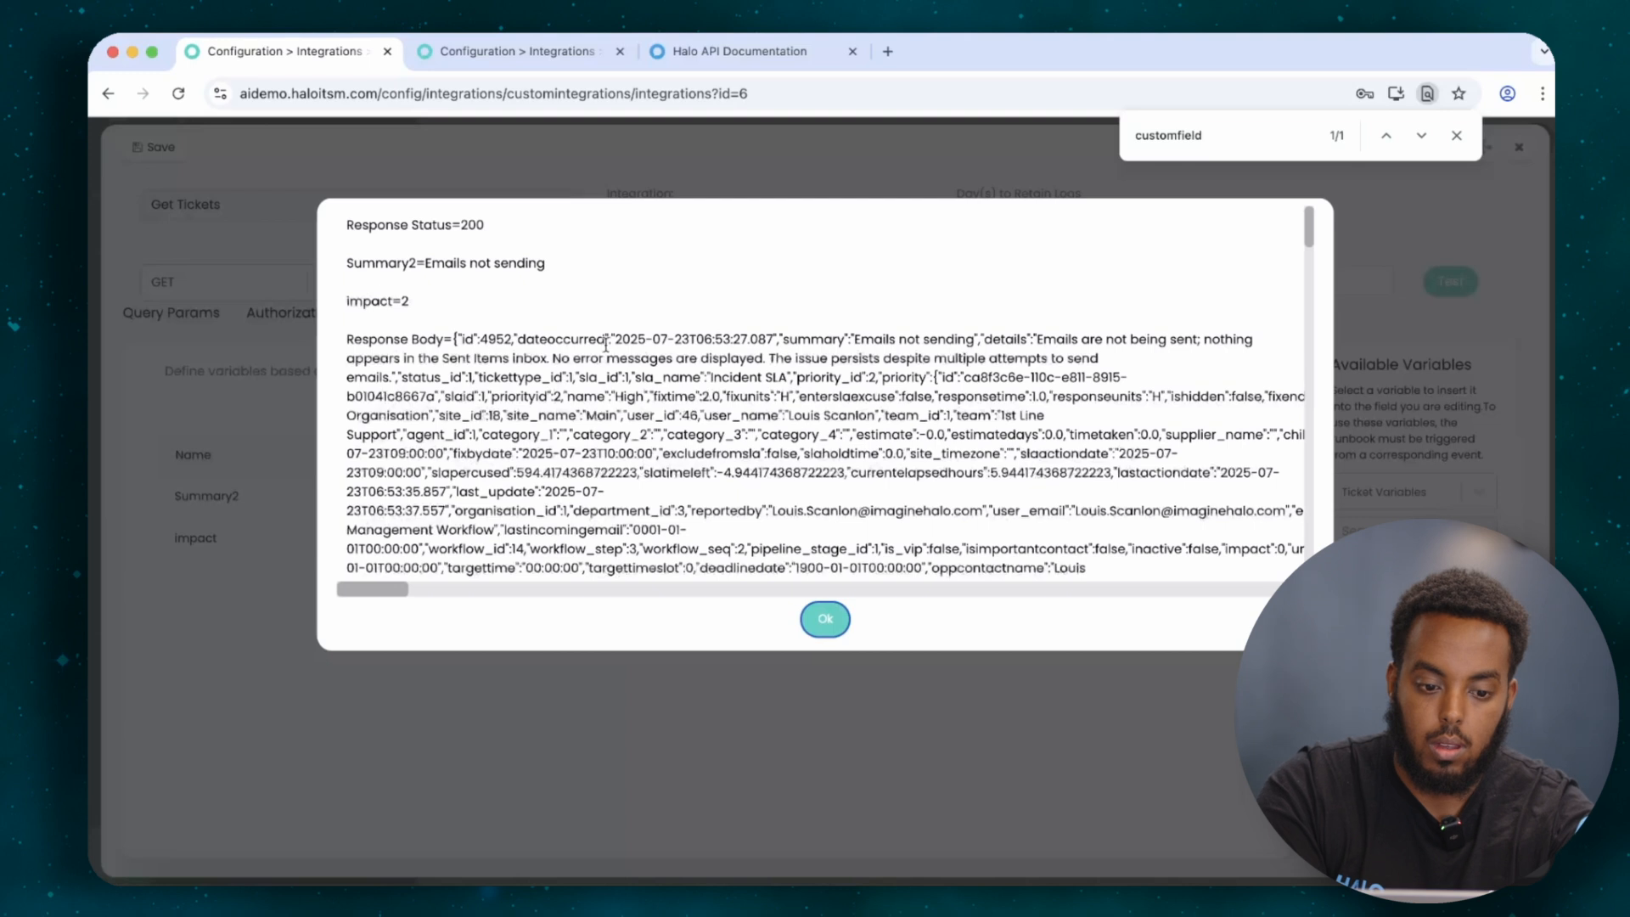
pyautogui.doubleClick(404, 301)
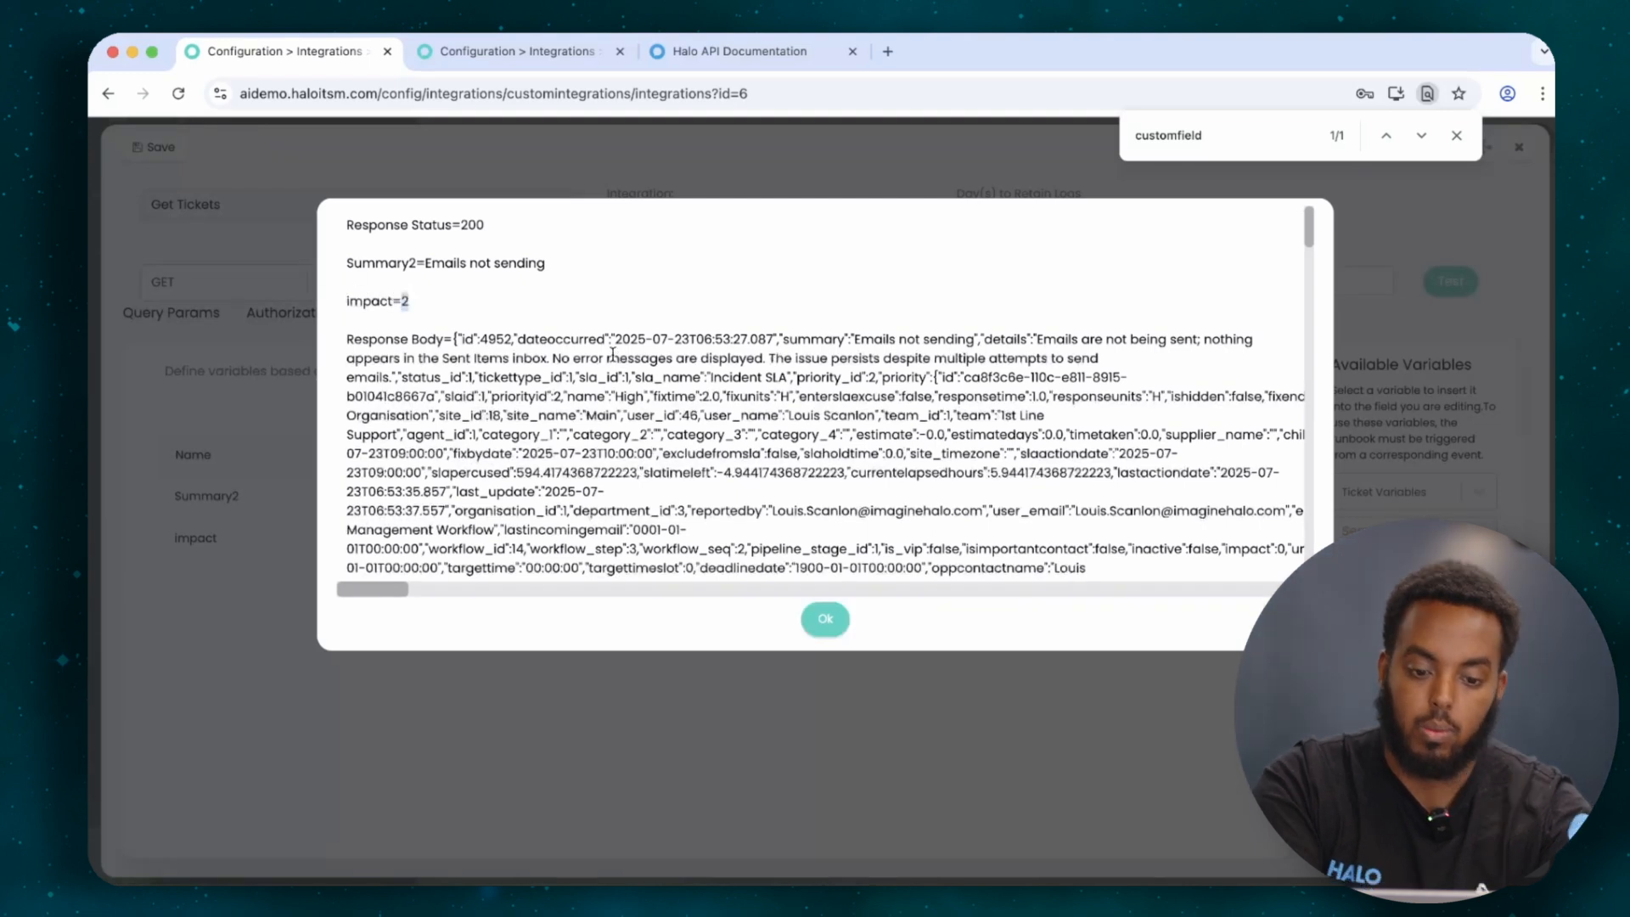
pyautogui.click(826, 619)
pyautogui.click(1515, 150)
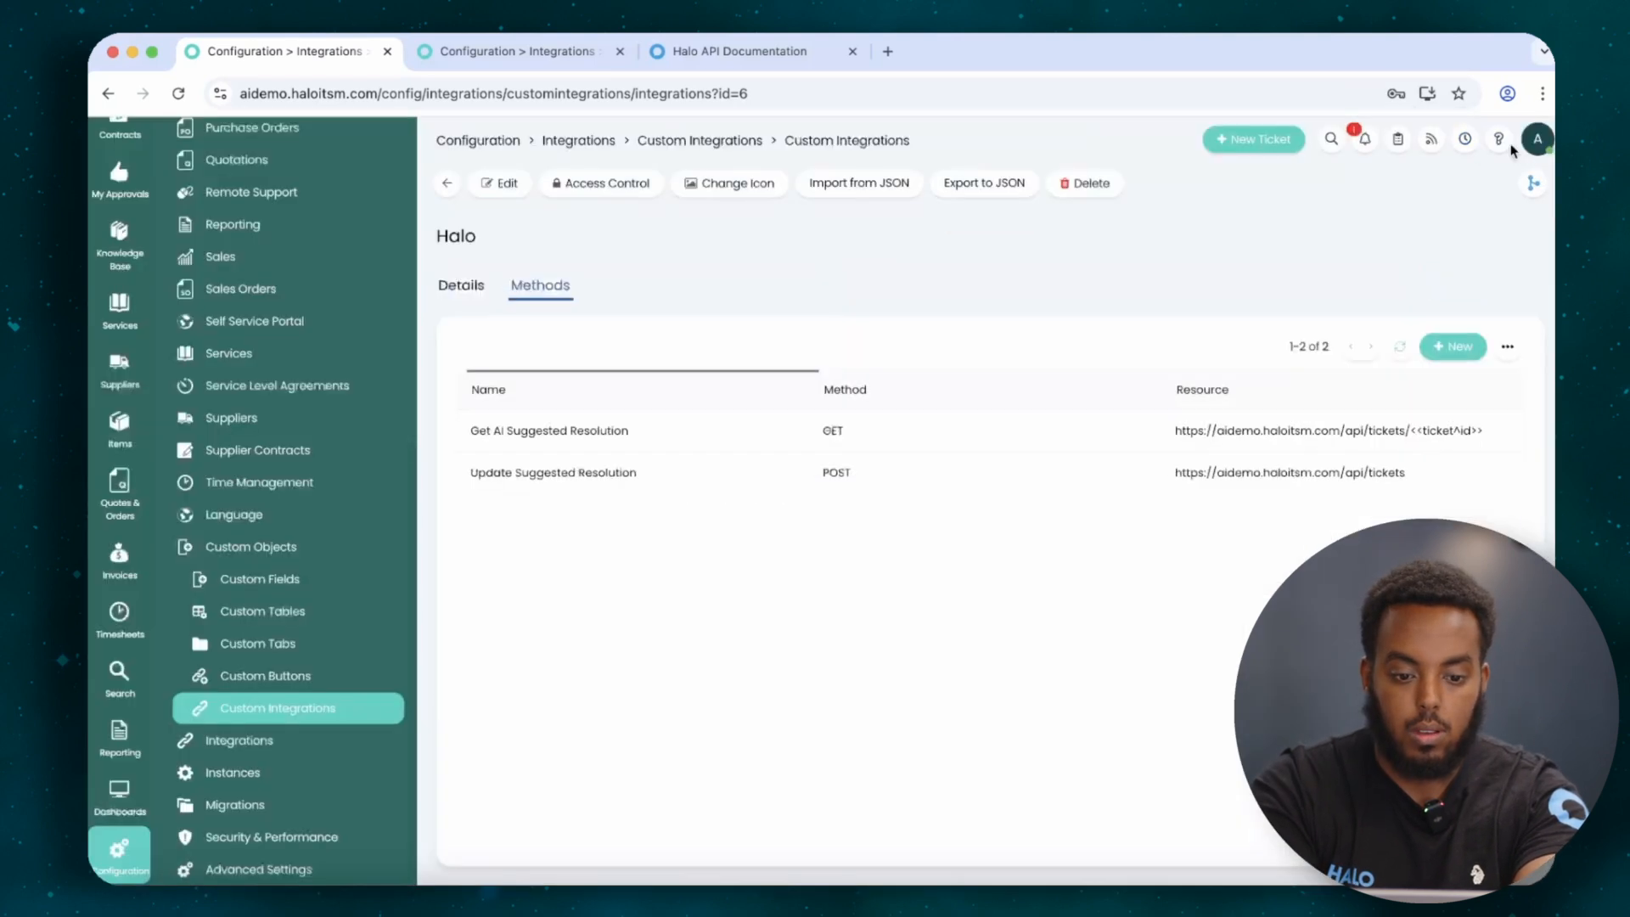
# Create a new integration runbook named 'test'.
pyautogui.click(265, 709)
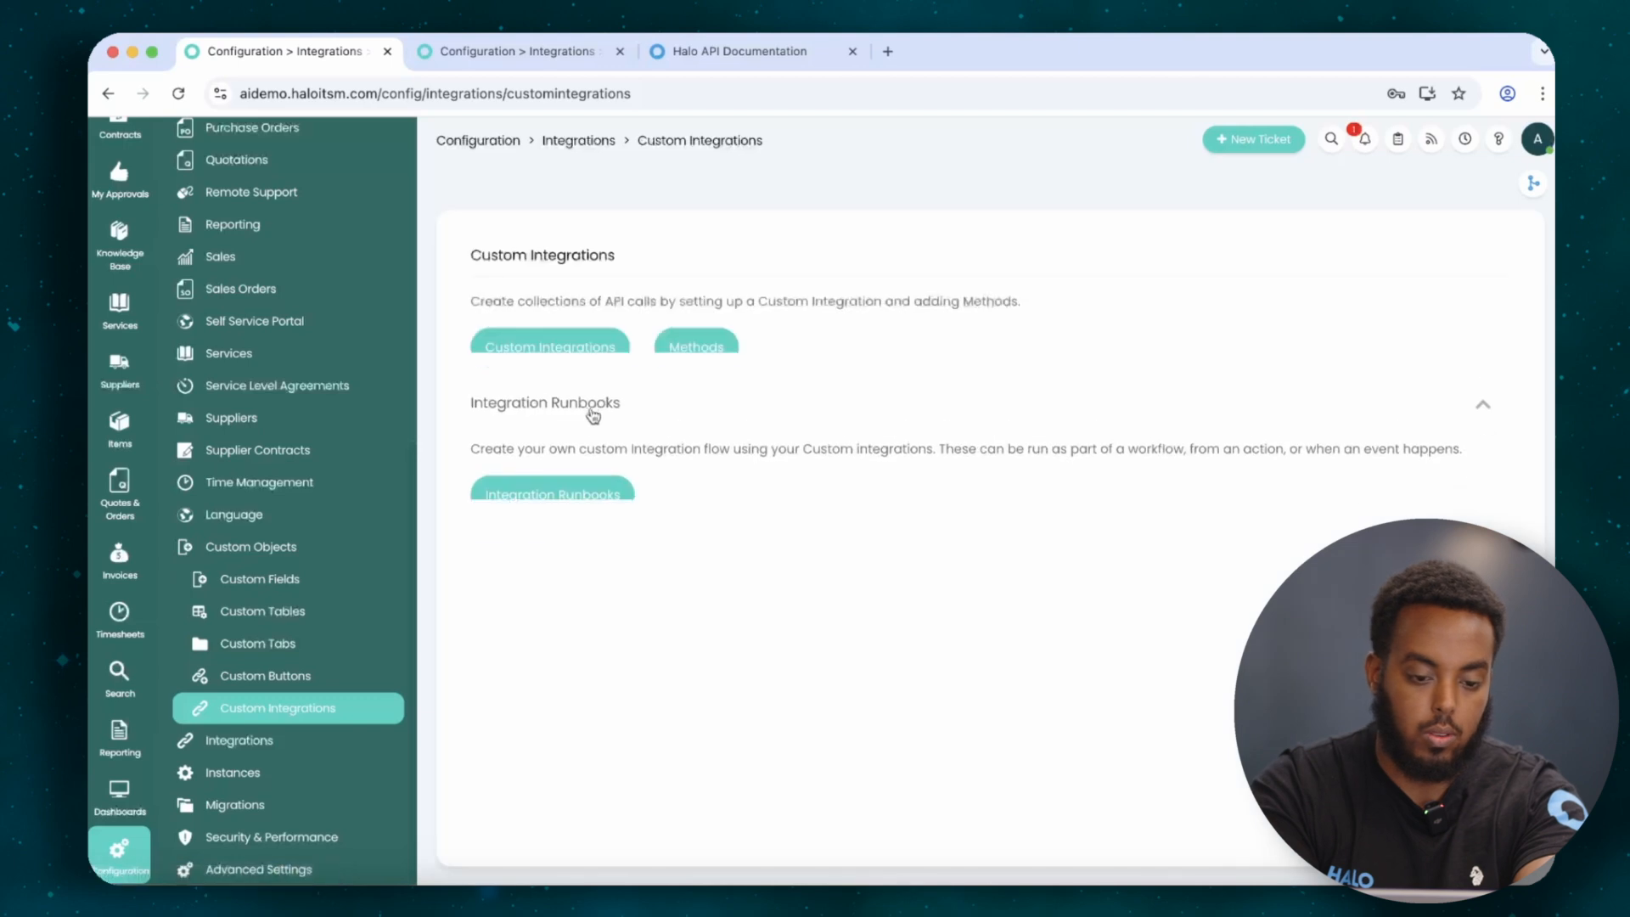
pyautogui.click(582, 531)
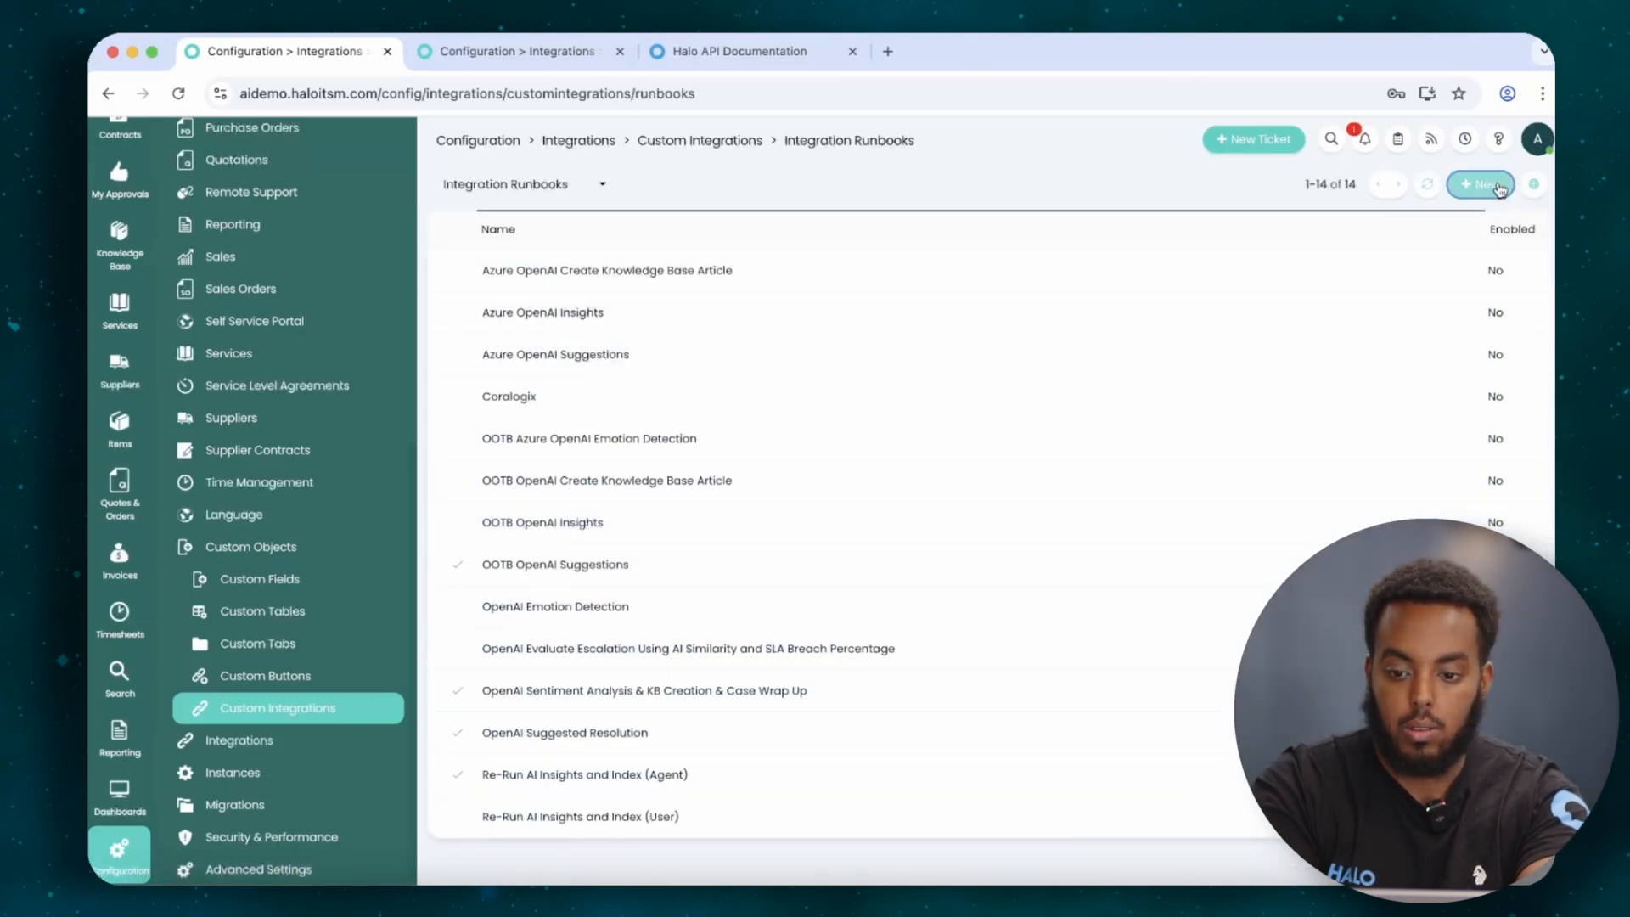
pyautogui.click(1482, 184)
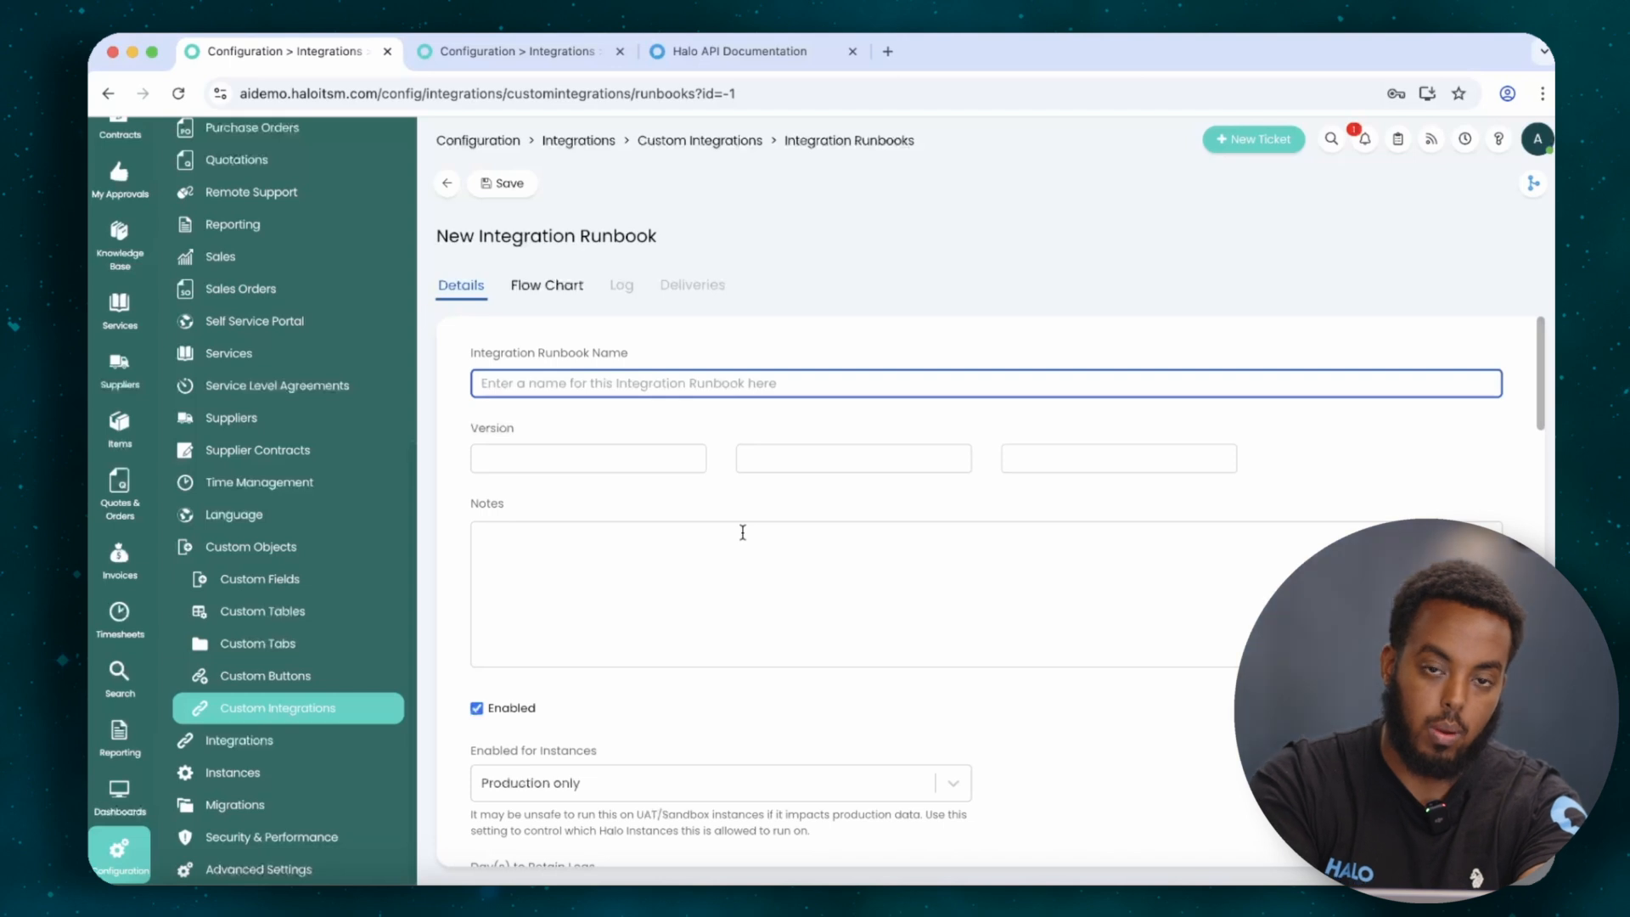
pyautogui.scroll(-3, 687, 437)
pyautogui.scroll(3, 596, 443)
pyautogui.write('test')
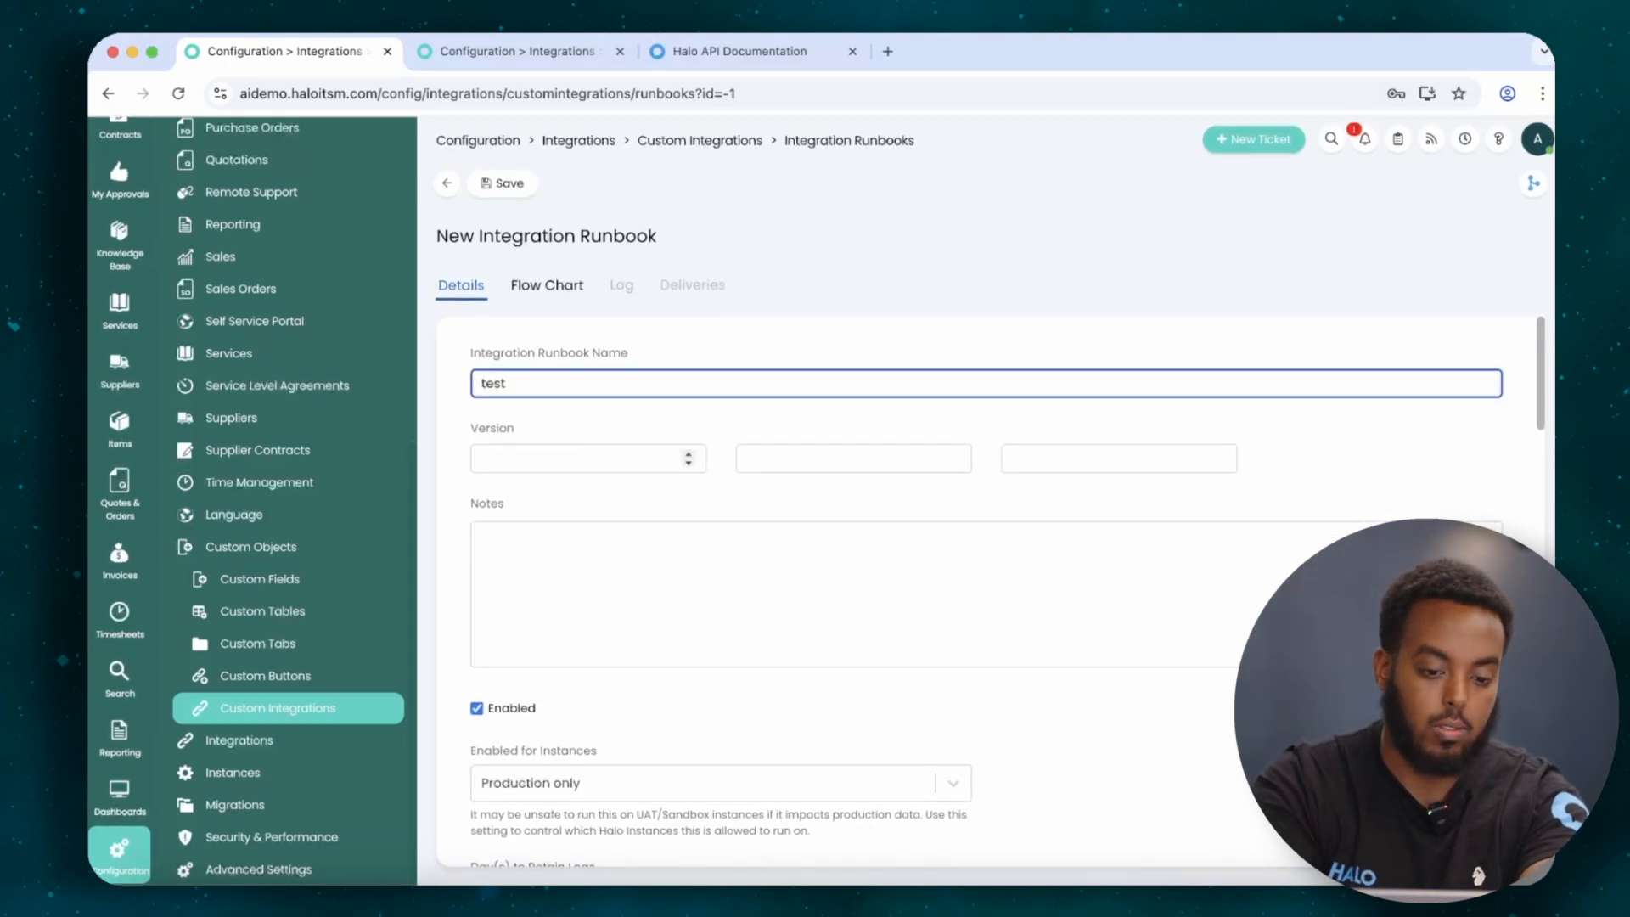
# Scroll through the runbook's Details settings down to the Events section.
pyautogui.scroll(-5, 560, 440)
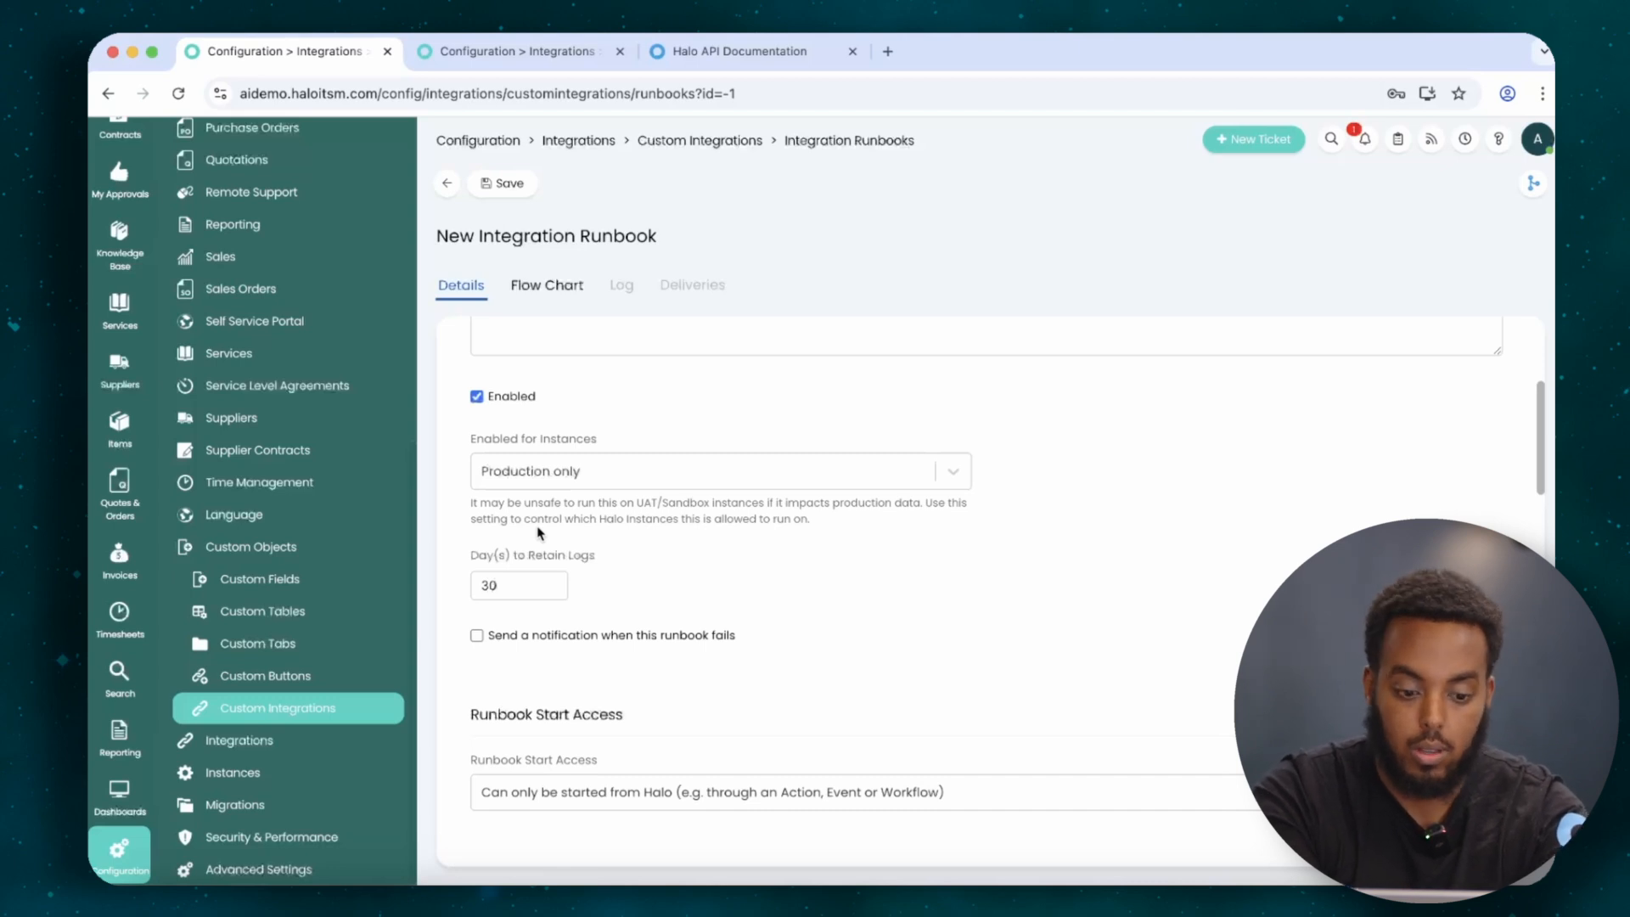
pyautogui.scroll(-1, 538, 533)
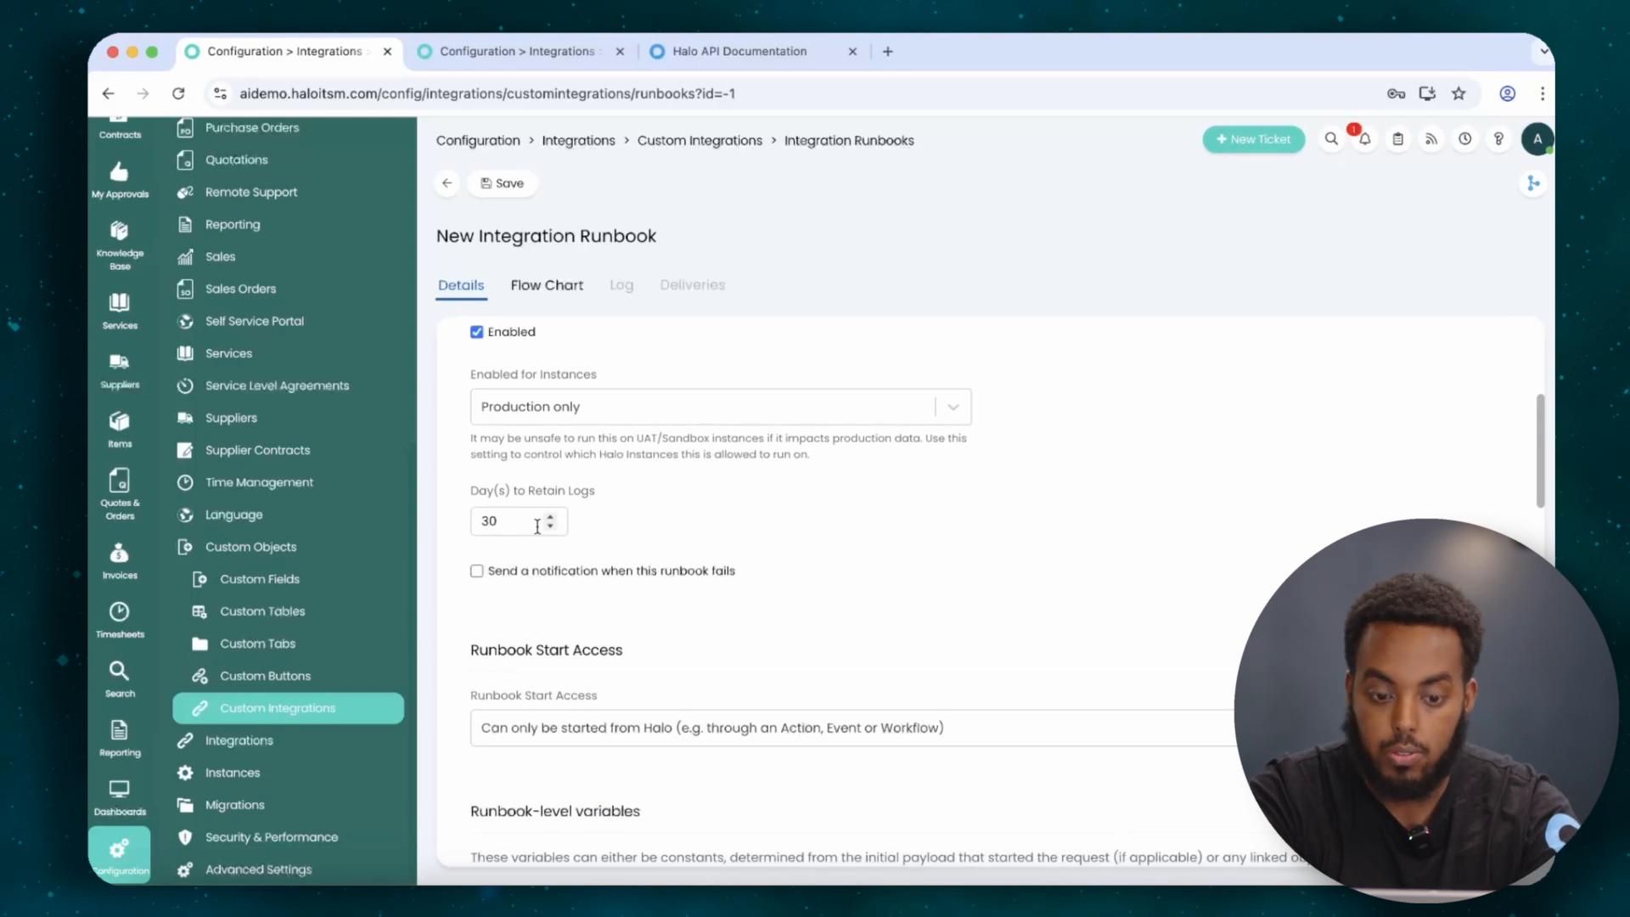
pyautogui.scroll(-2, 537, 527)
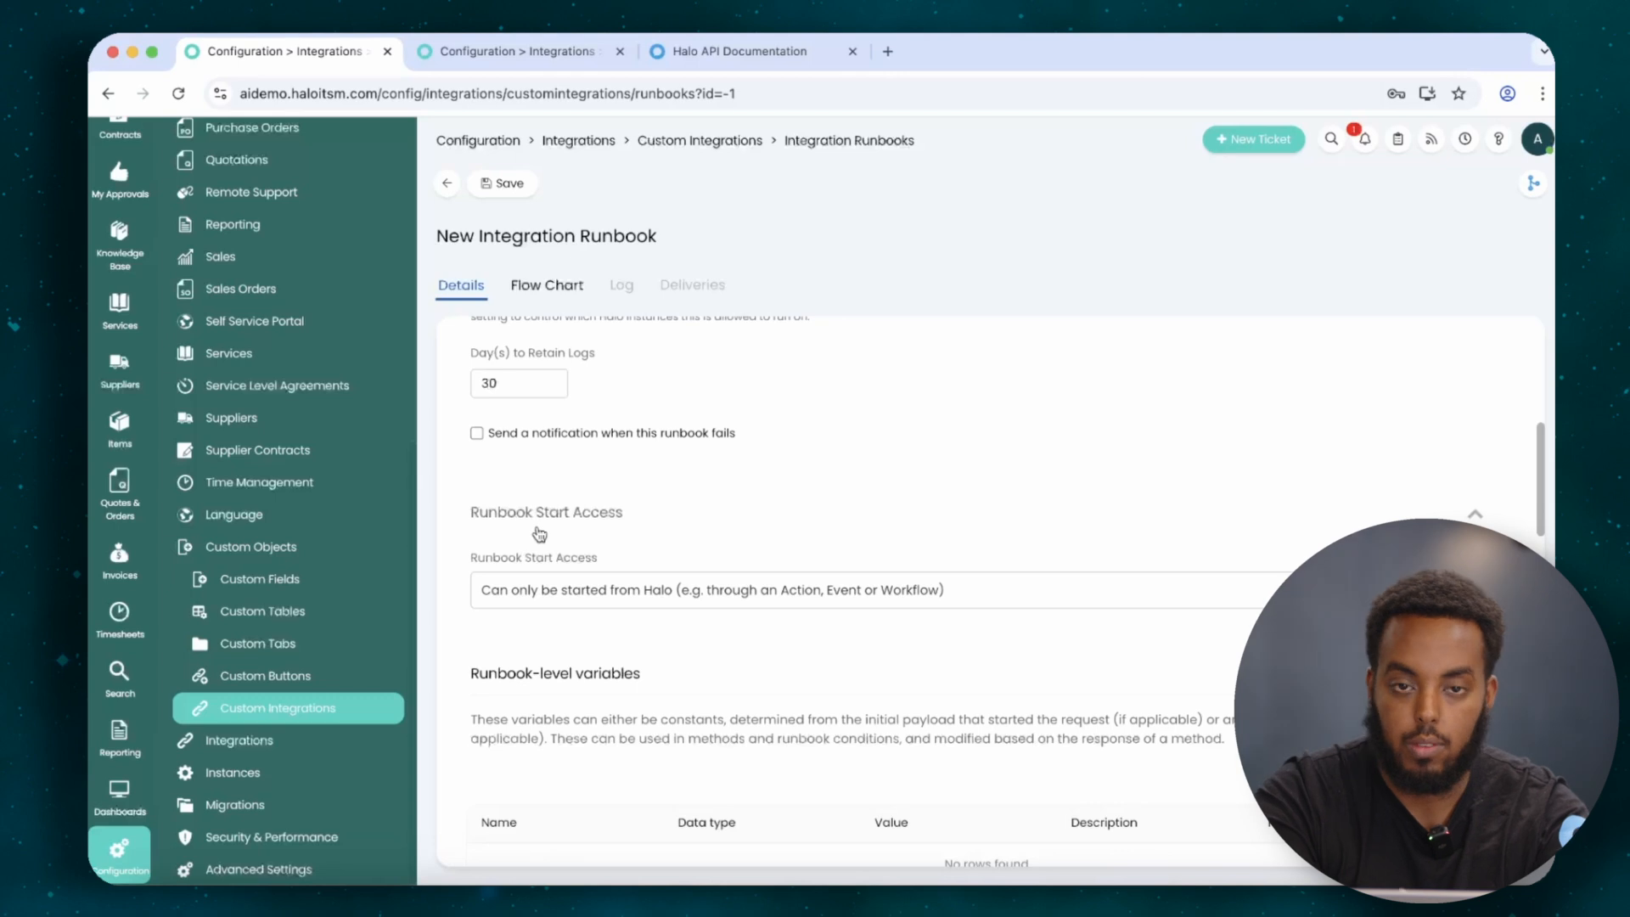
pyautogui.scroll(-10, 539, 534)
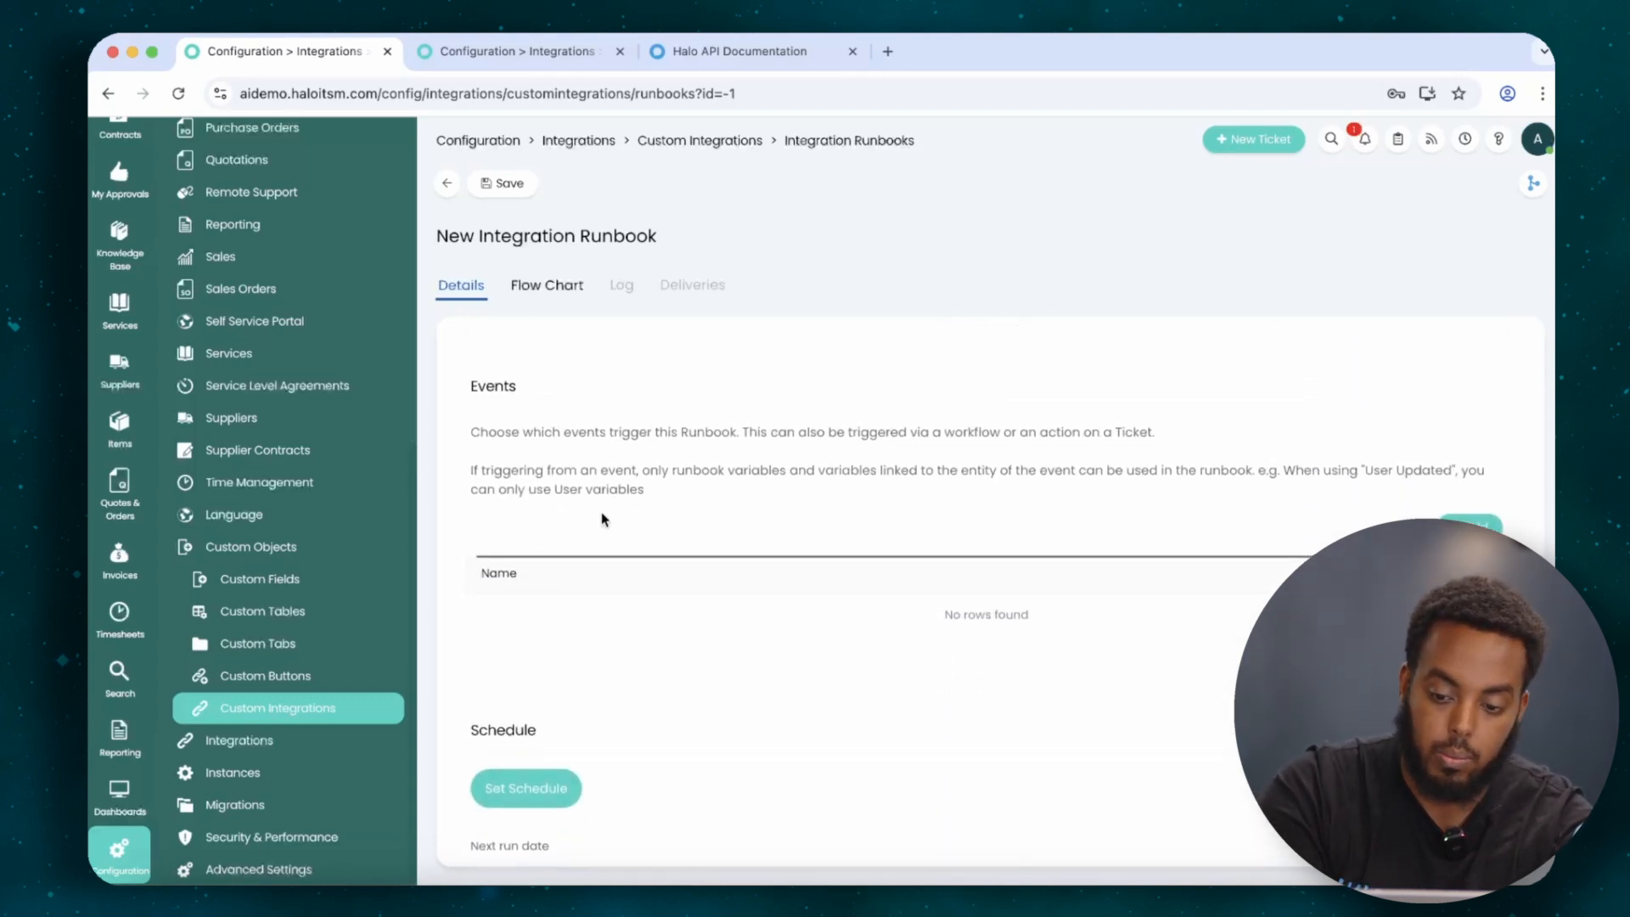
pyautogui.click(1471, 523)
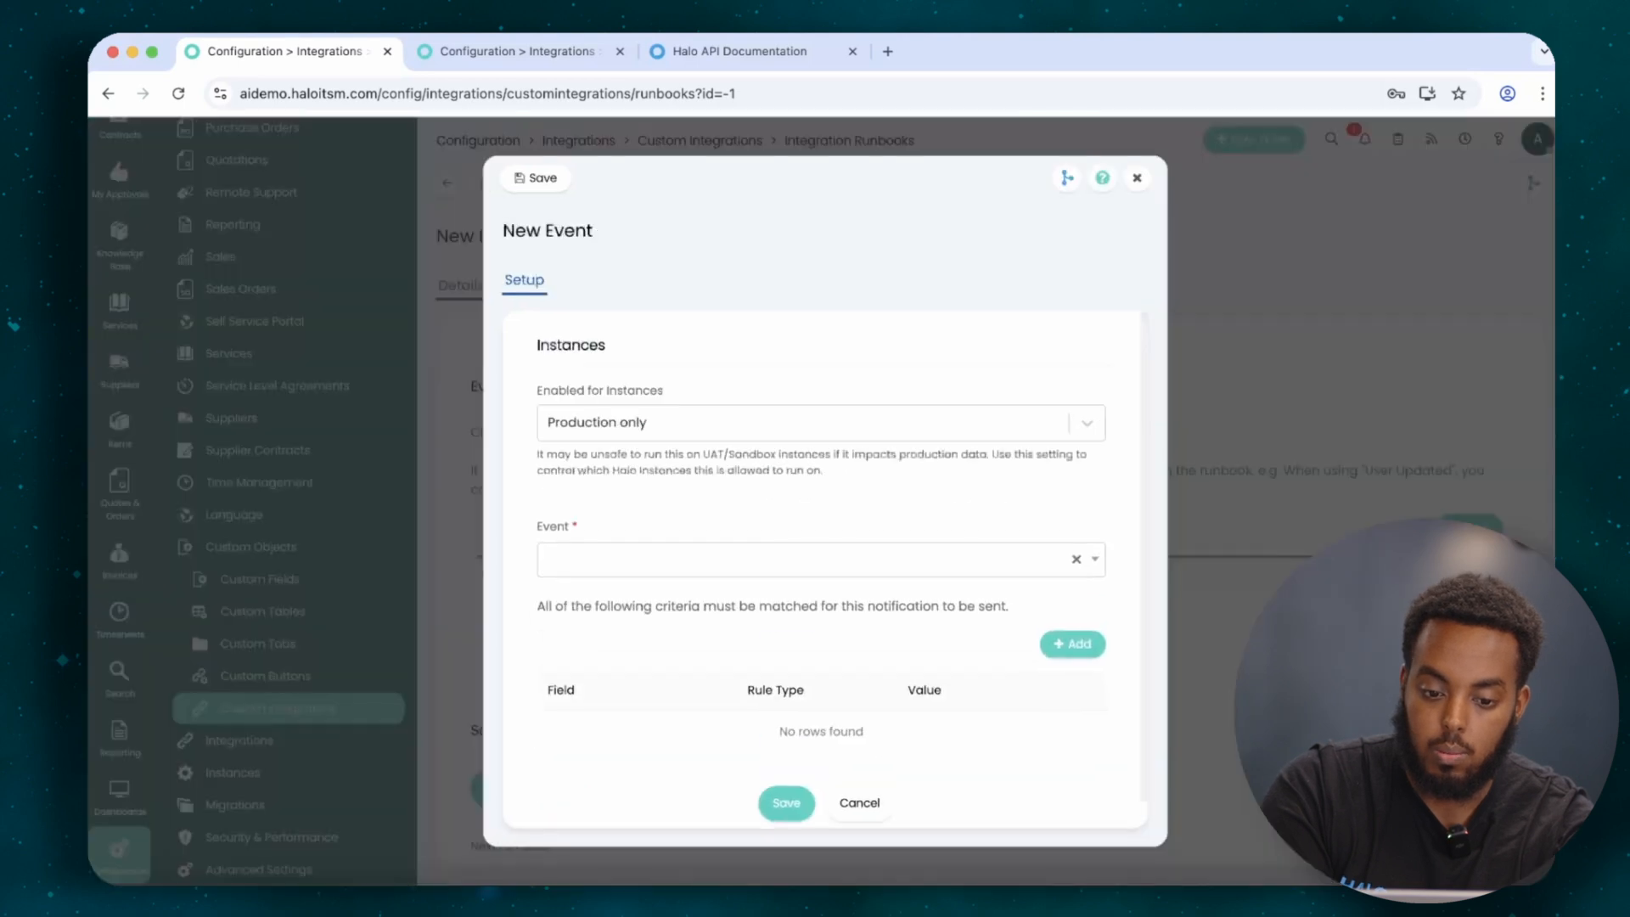
pyautogui.click(620, 578)
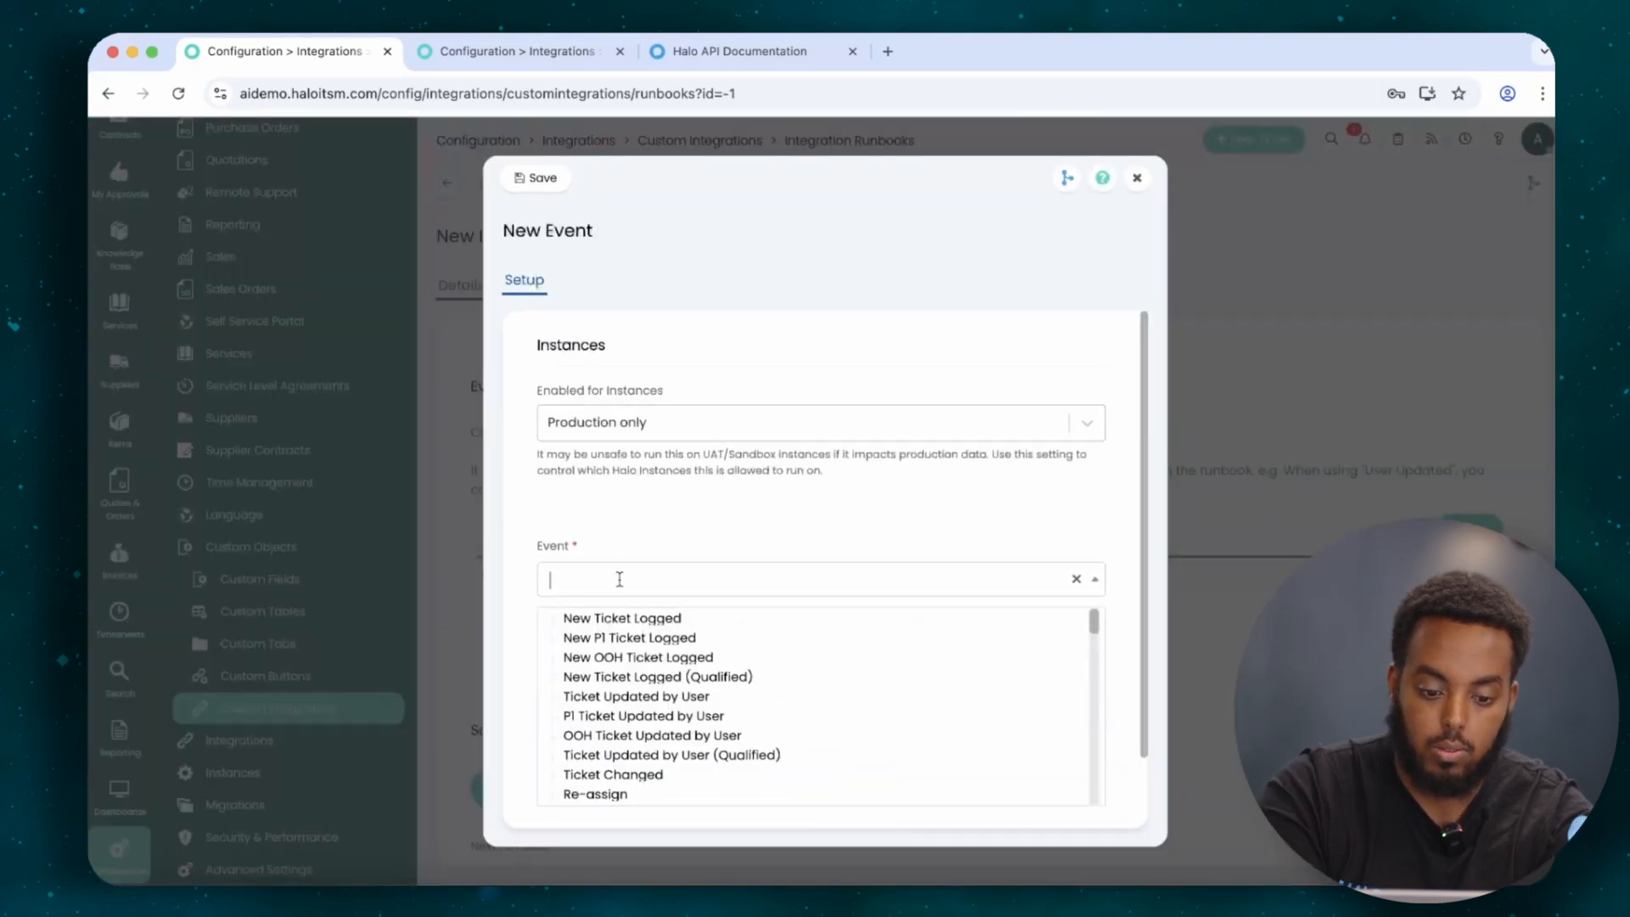
pyautogui.click(620, 617)
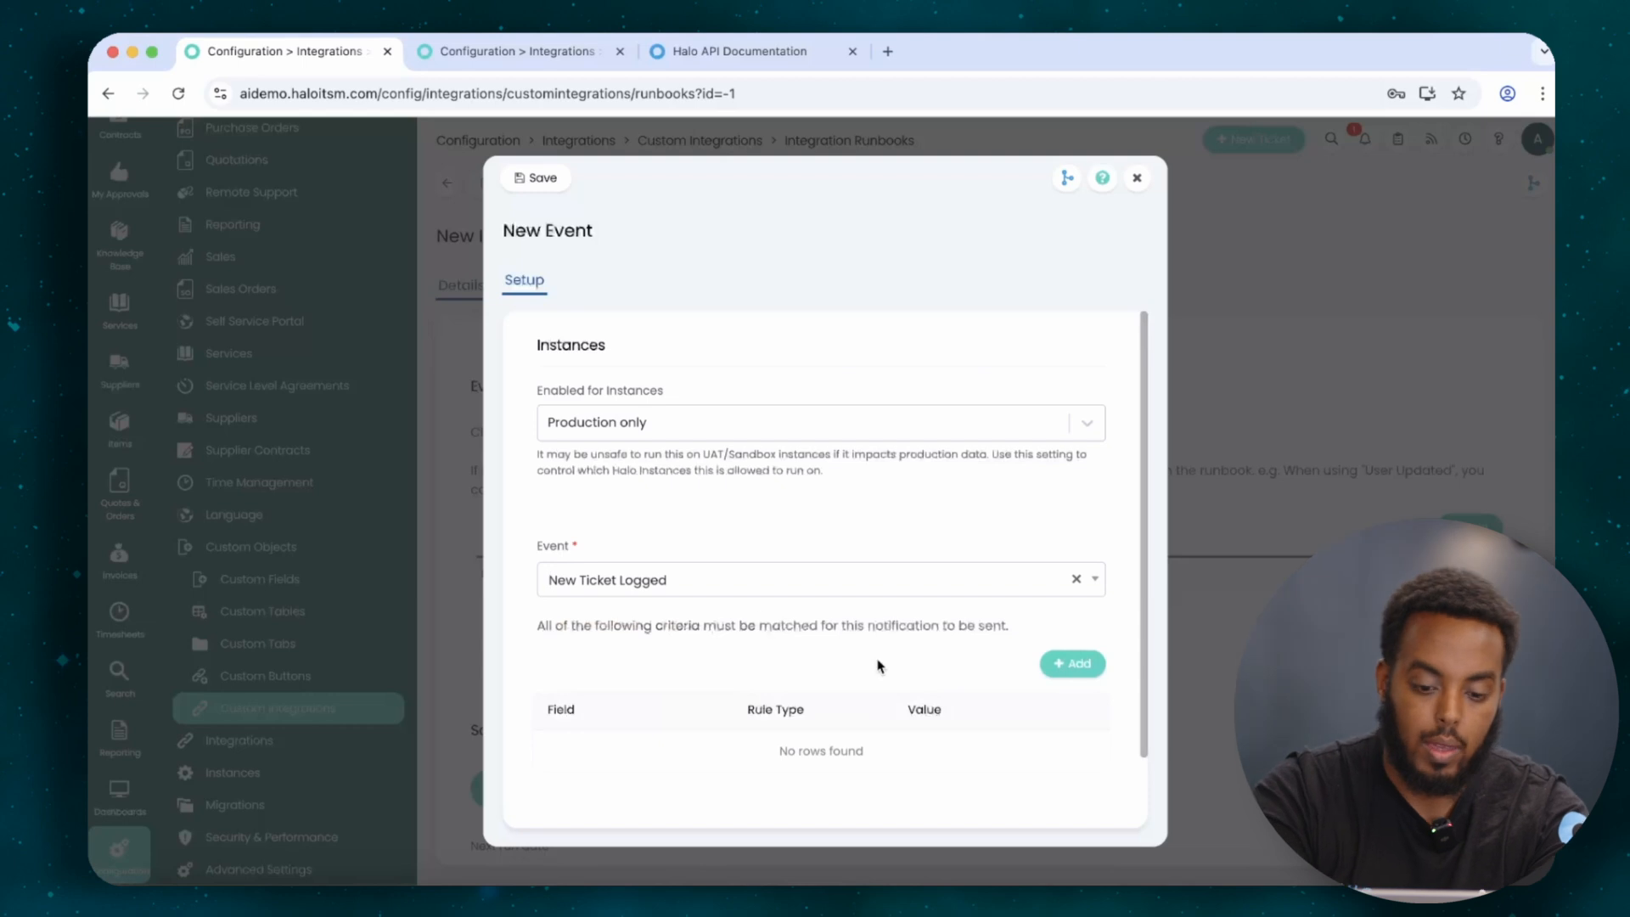
pyautogui.click(1067, 665)
pyautogui.click(748, 512)
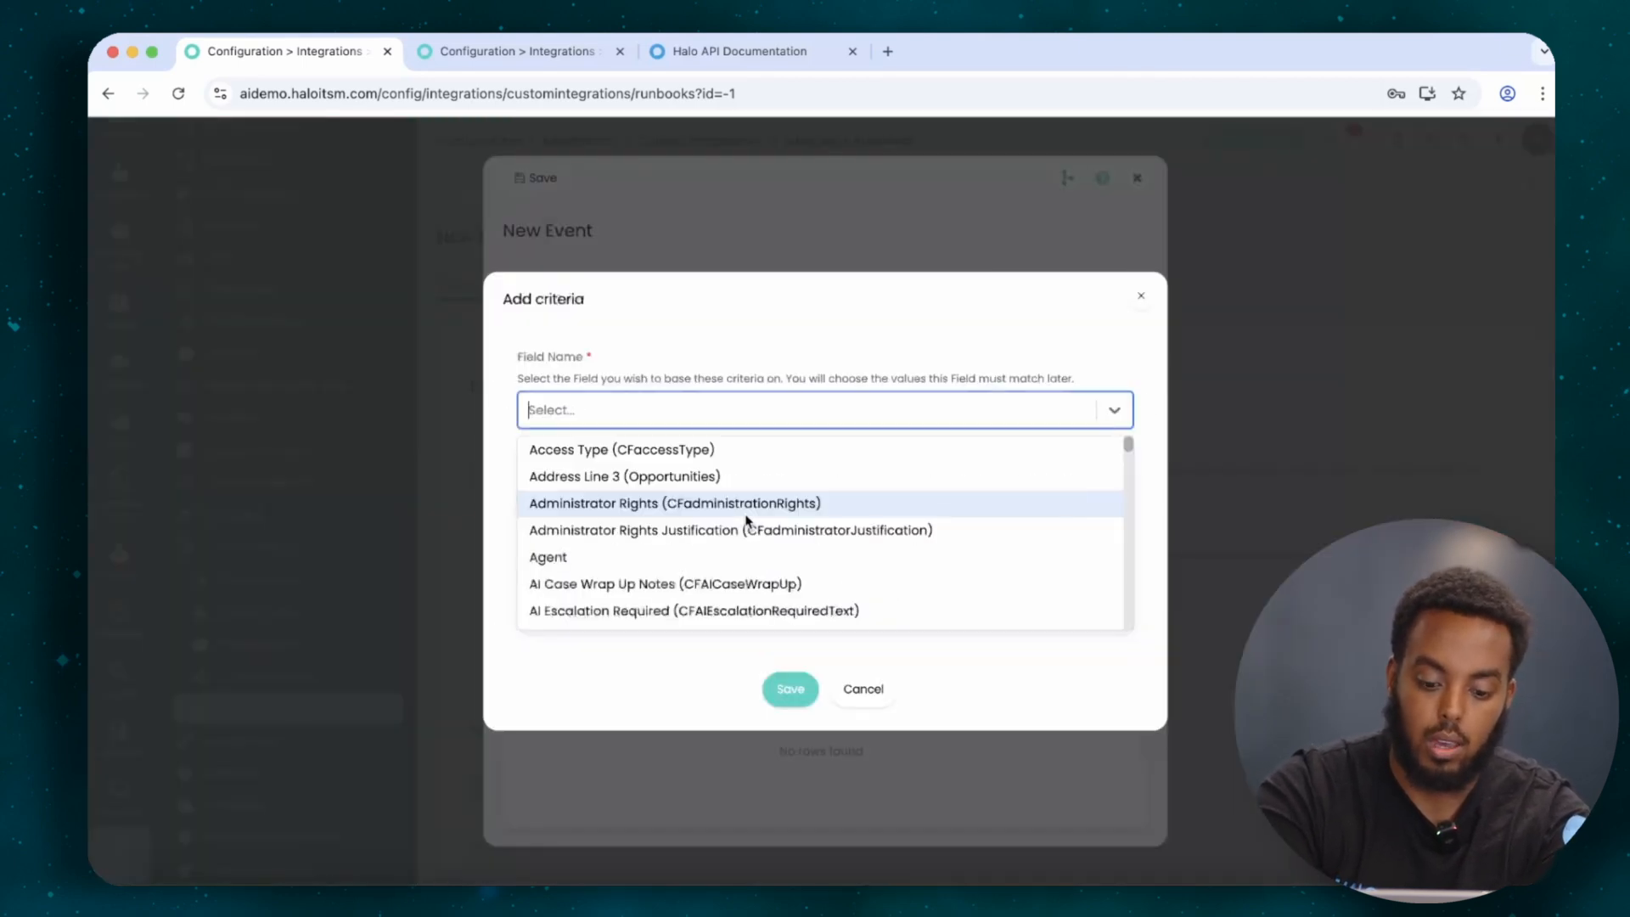
pyautogui.write('ticket')
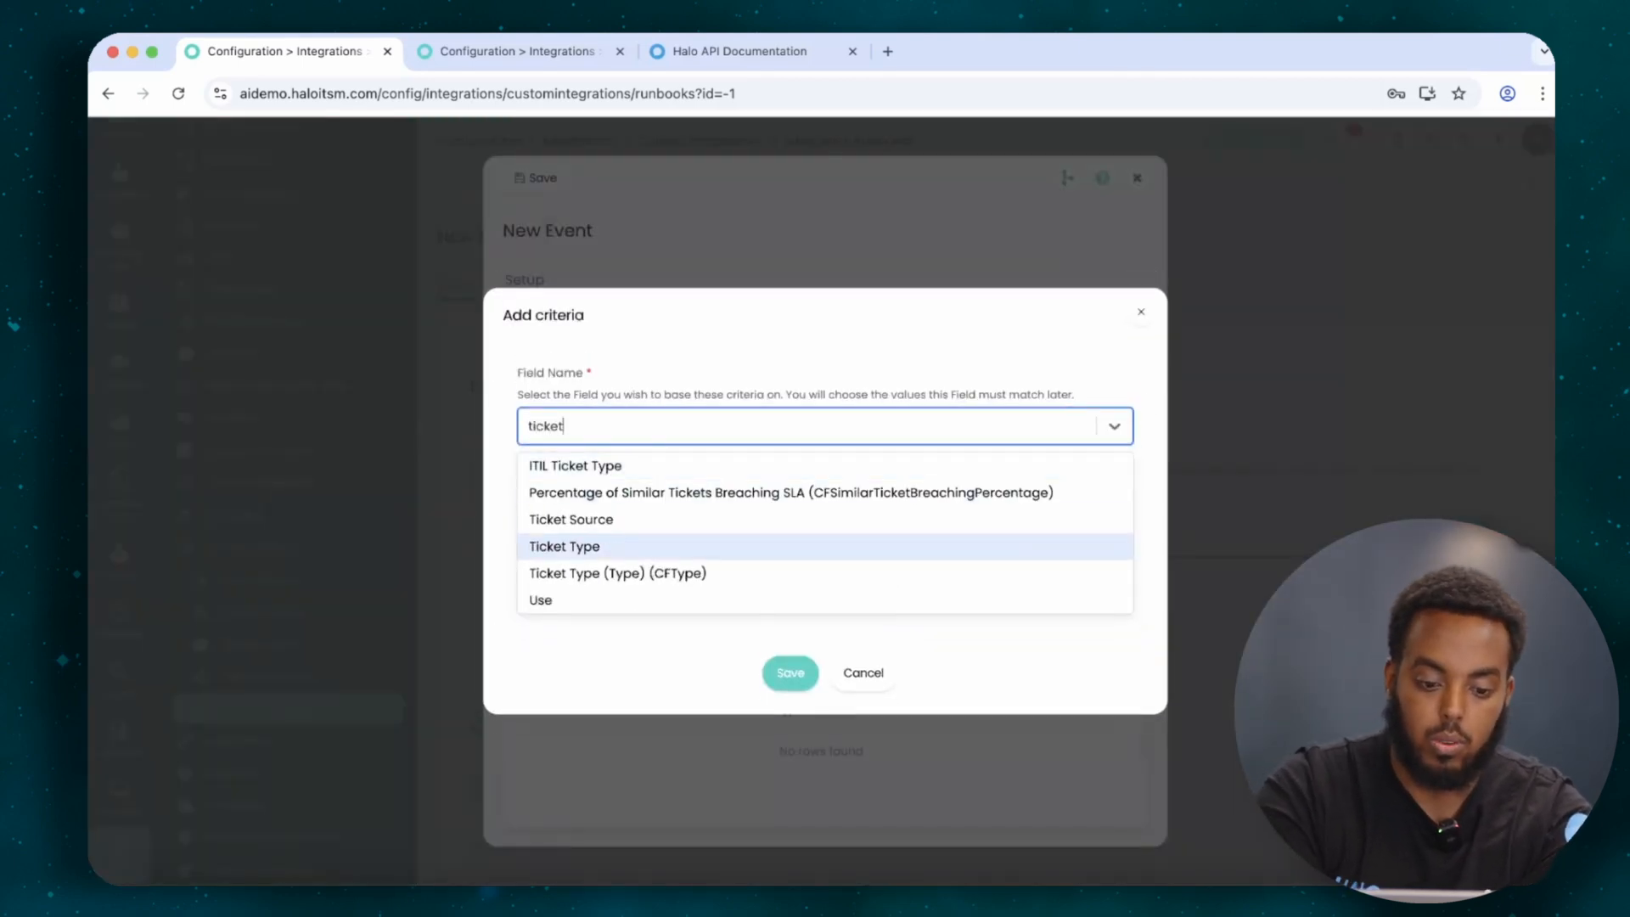
pyautogui.click(741, 546)
pyautogui.click(730, 539)
pyautogui.click(650, 475)
pyautogui.click(793, 632)
pyautogui.scroll(-2, 794, 635)
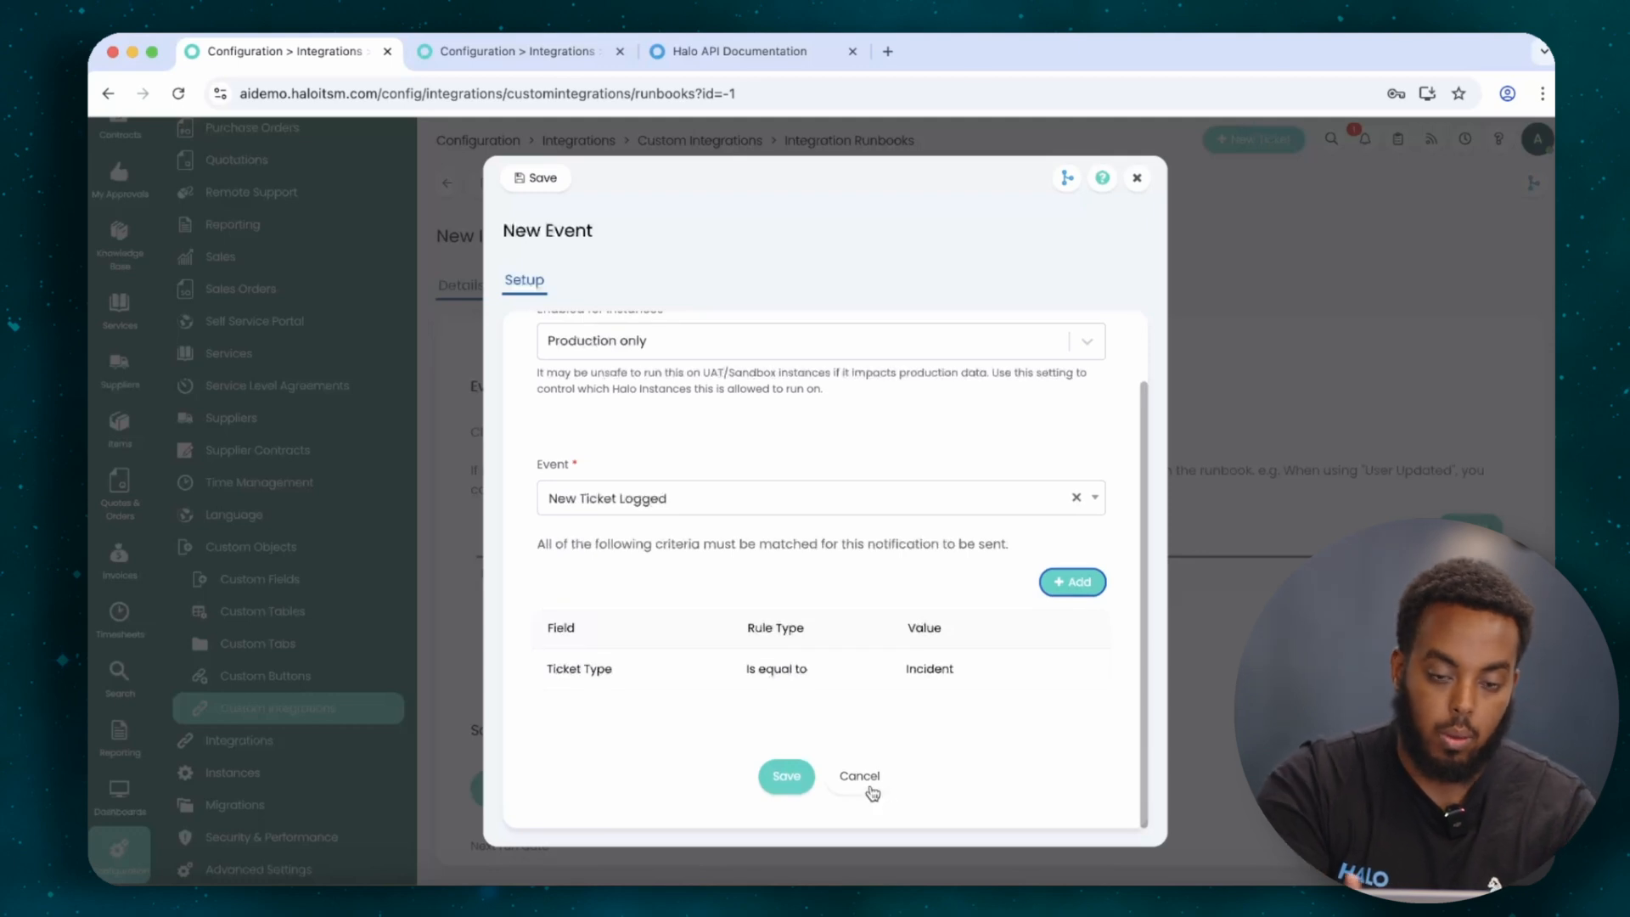
pyautogui.click(860, 776)
pyautogui.scroll(5, 874, 789)
pyautogui.scroll(-2, 872, 793)
pyautogui.scroll(-1, 872, 793)
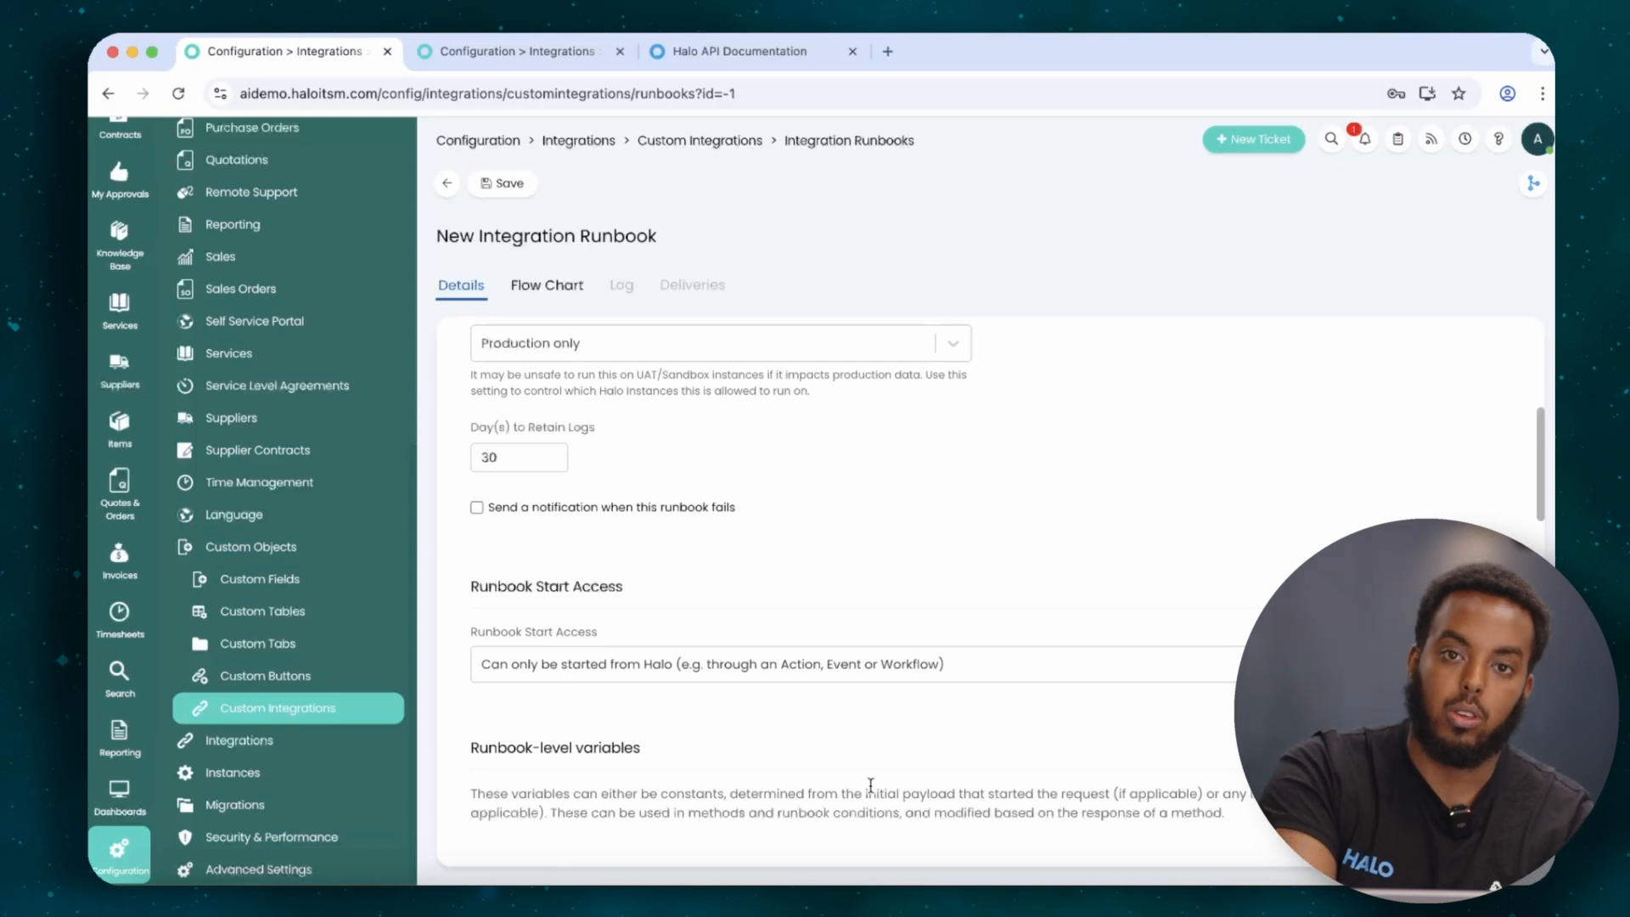
# Look at the runbook variable form without adding one, then scroll to the Schedule section.
pyautogui.scroll(-10, 870, 784)
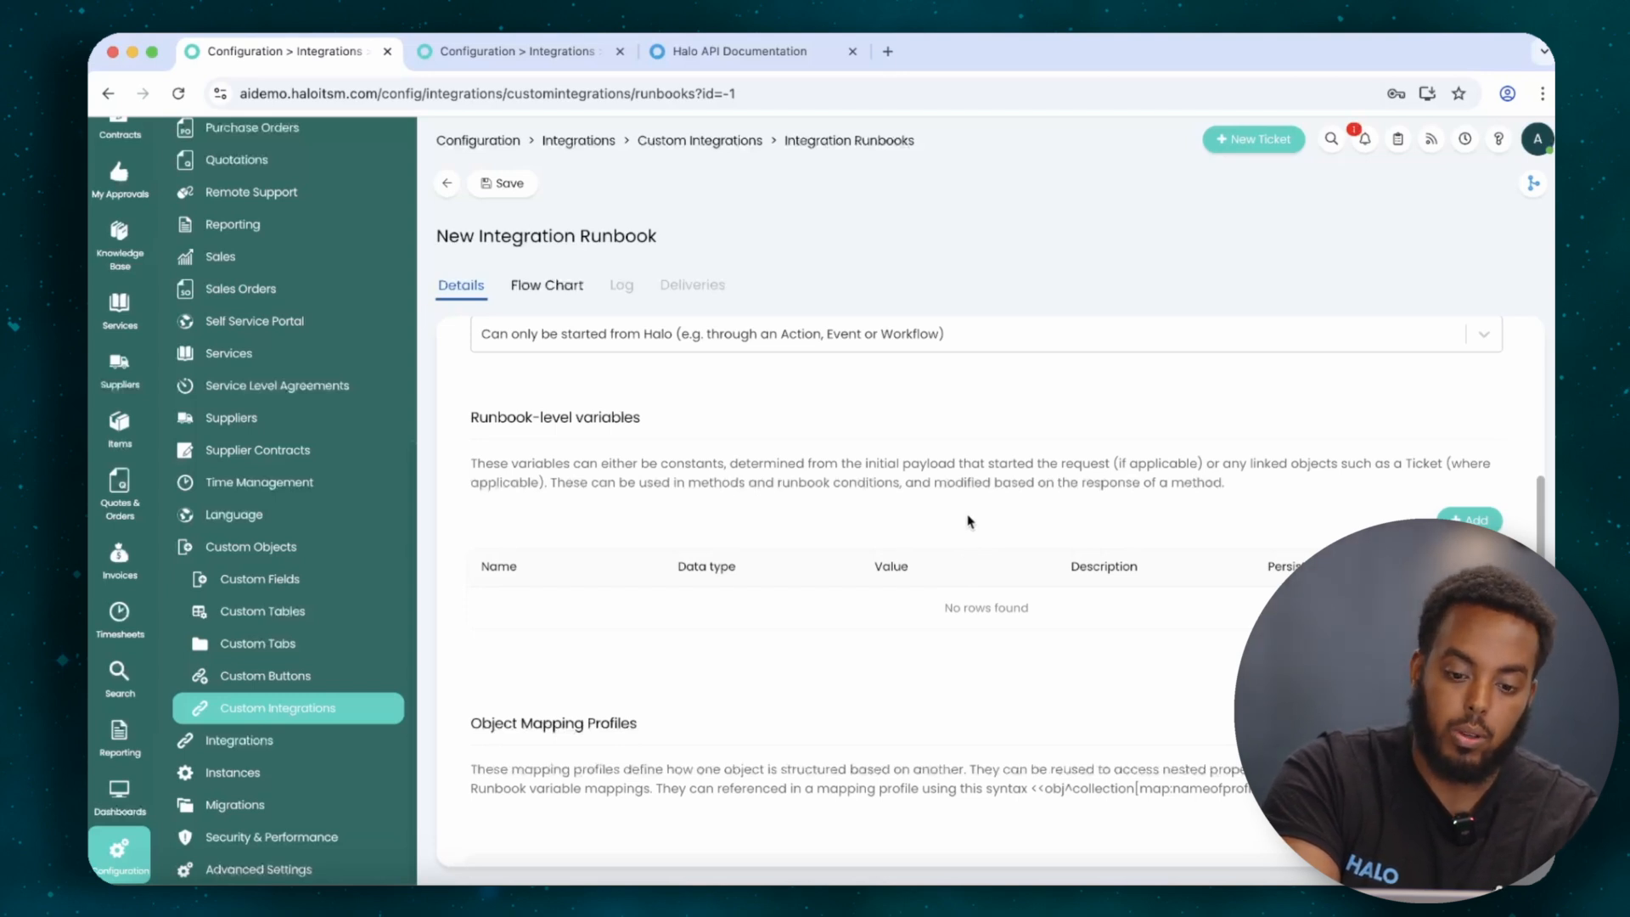
pyautogui.click(1469, 520)
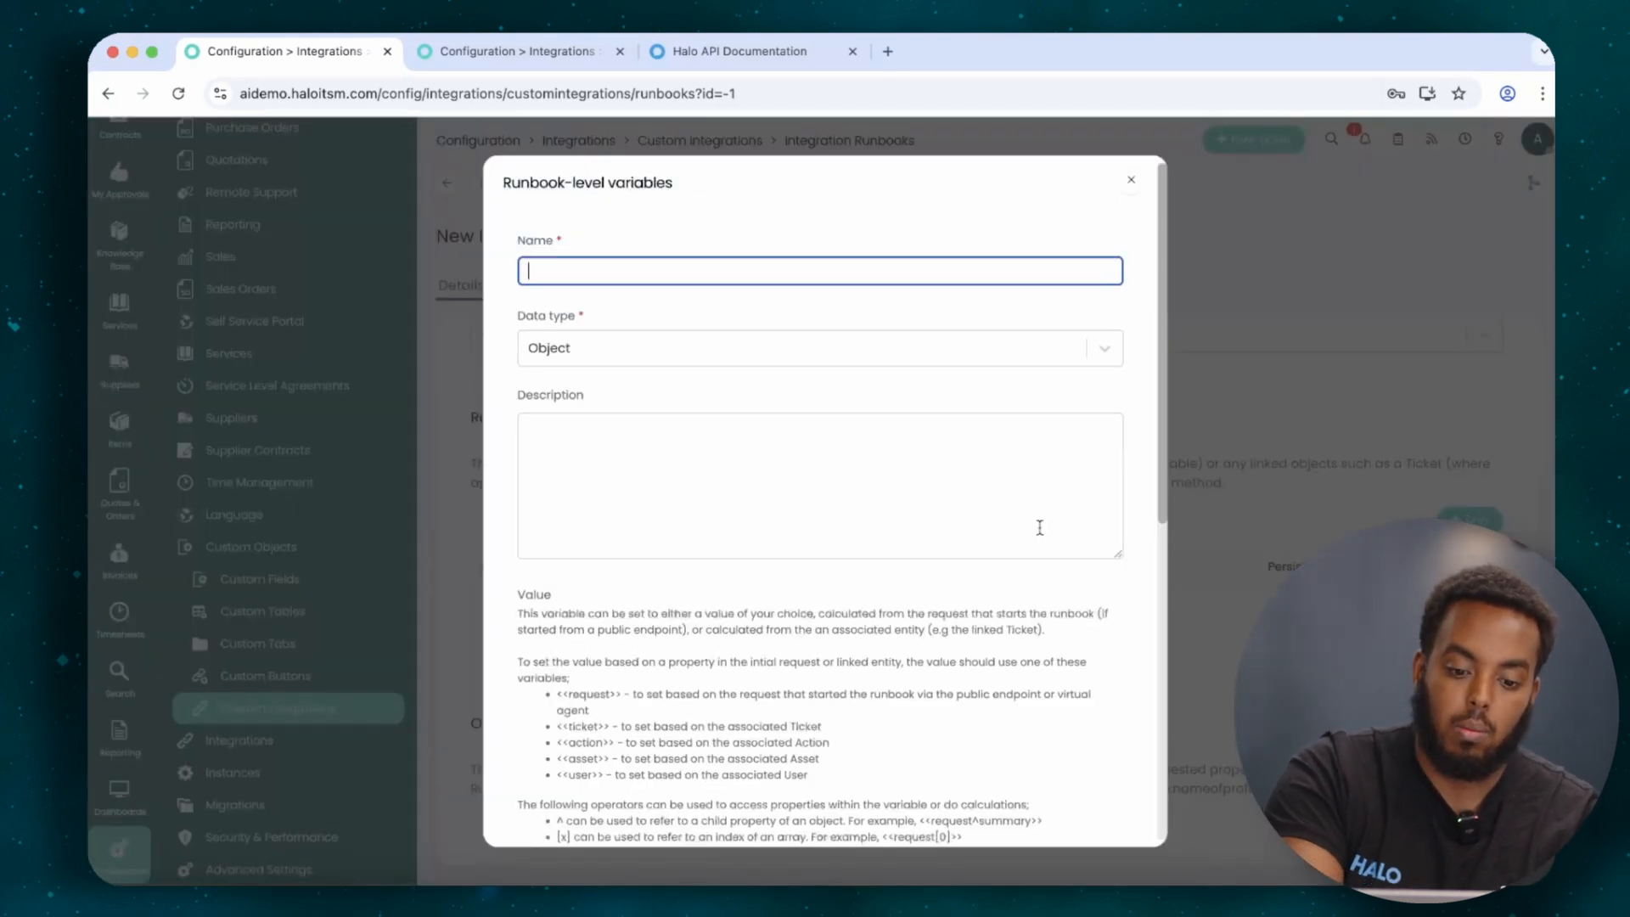
pyautogui.scroll(-5, 873, 652)
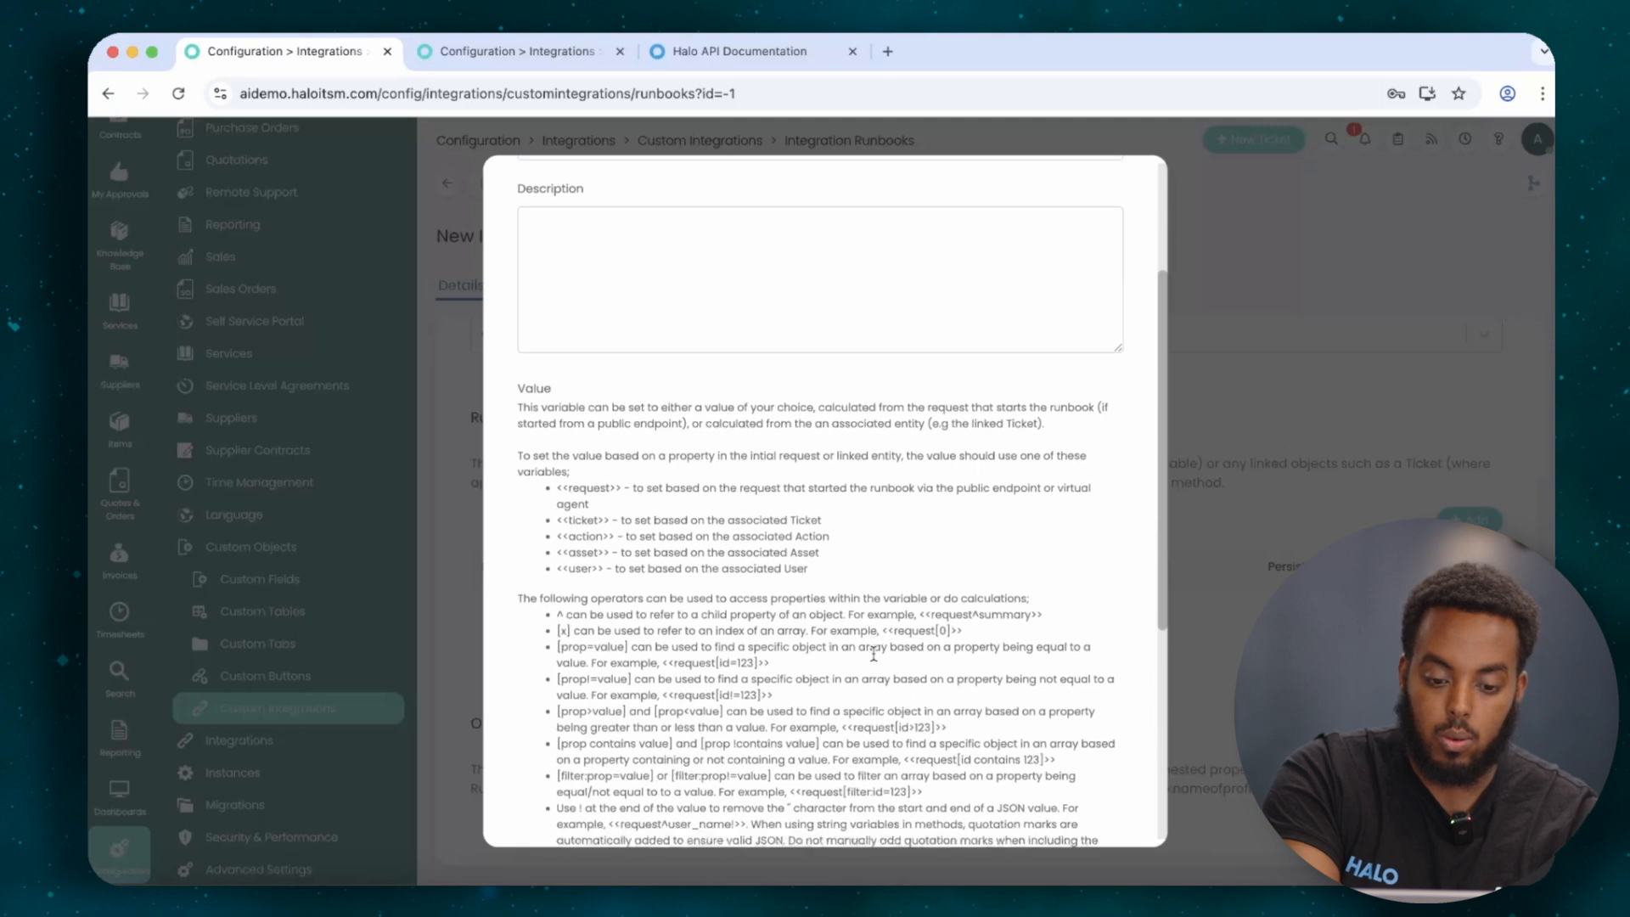
pyautogui.scroll(-2, 873, 652)
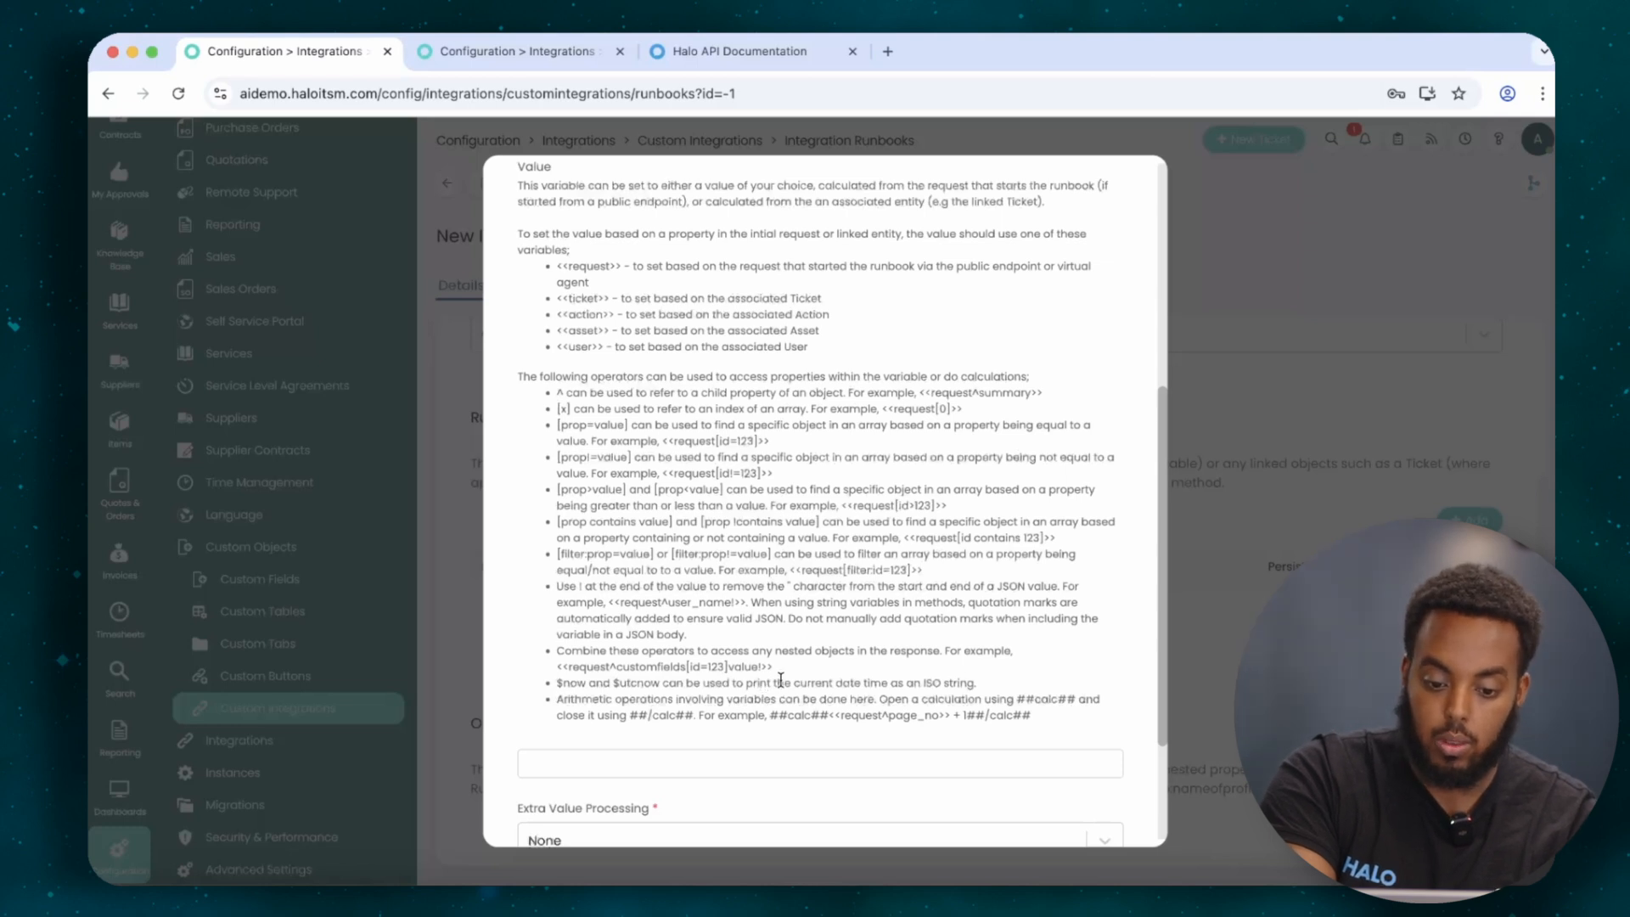
pyautogui.click(1209, 630)
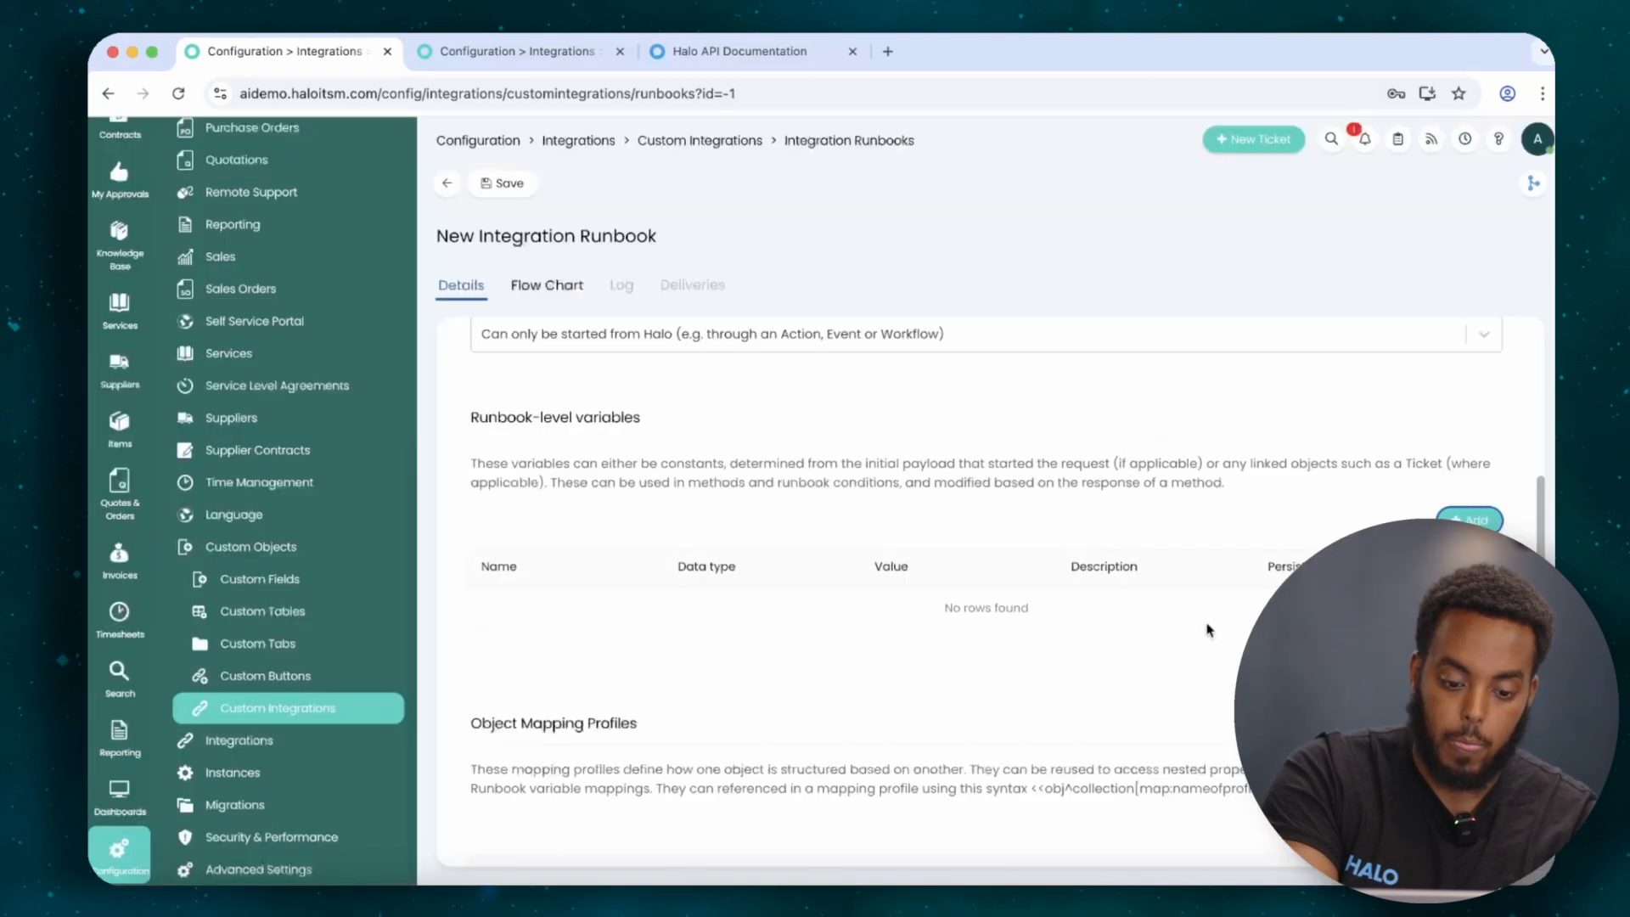
pyautogui.scroll(-8, 1209, 629)
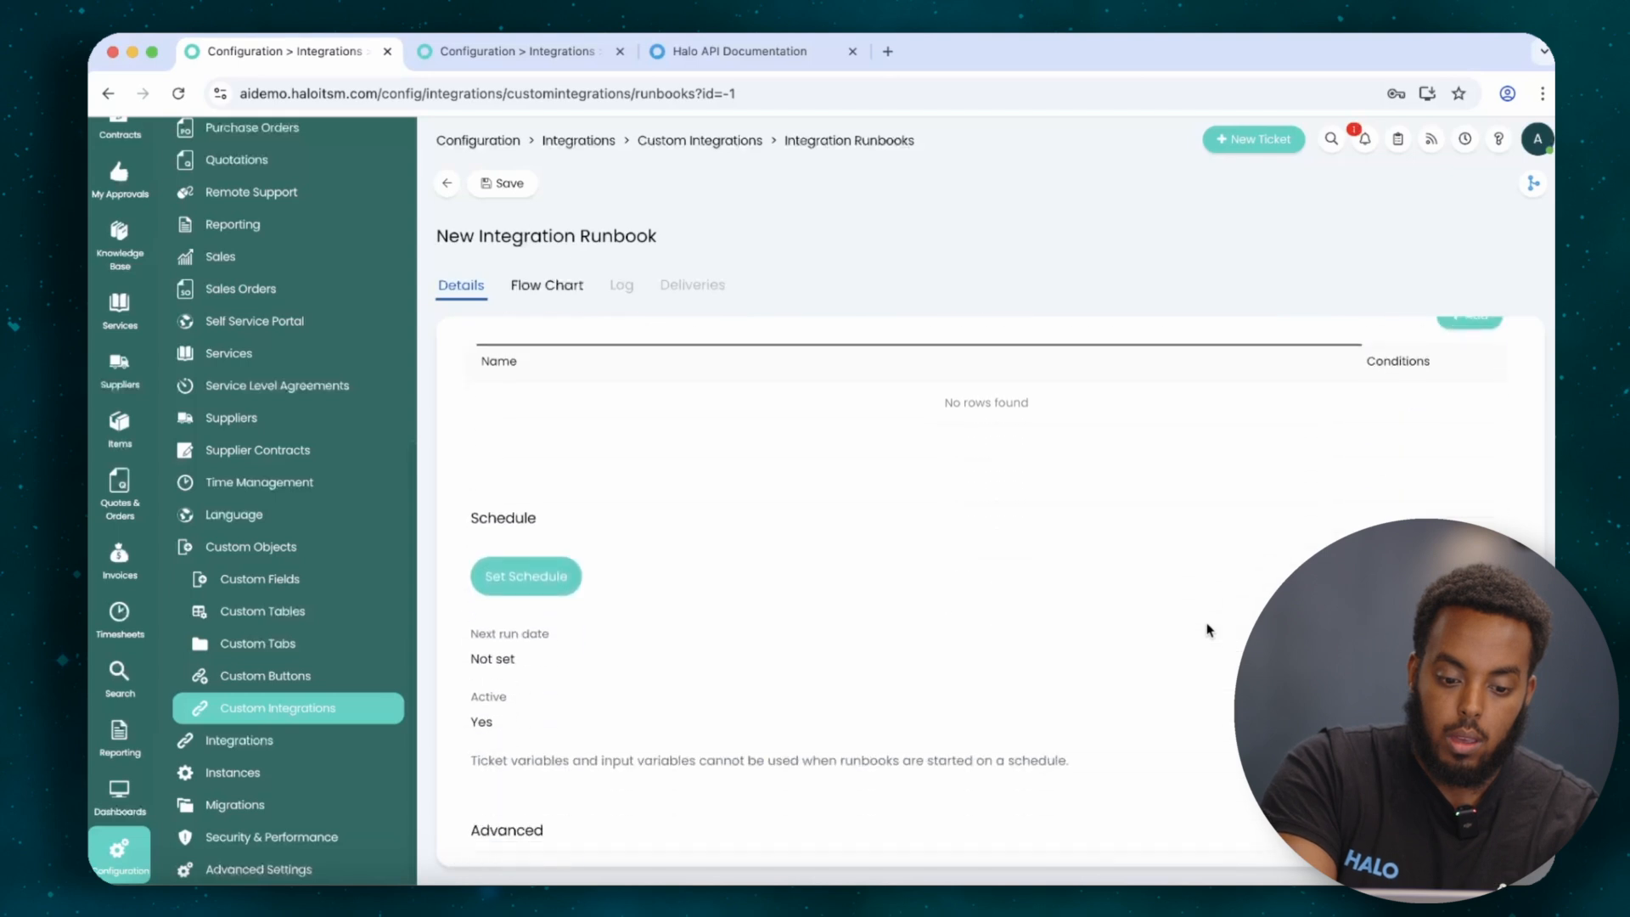
pyautogui.scroll(-1, 1209, 629)
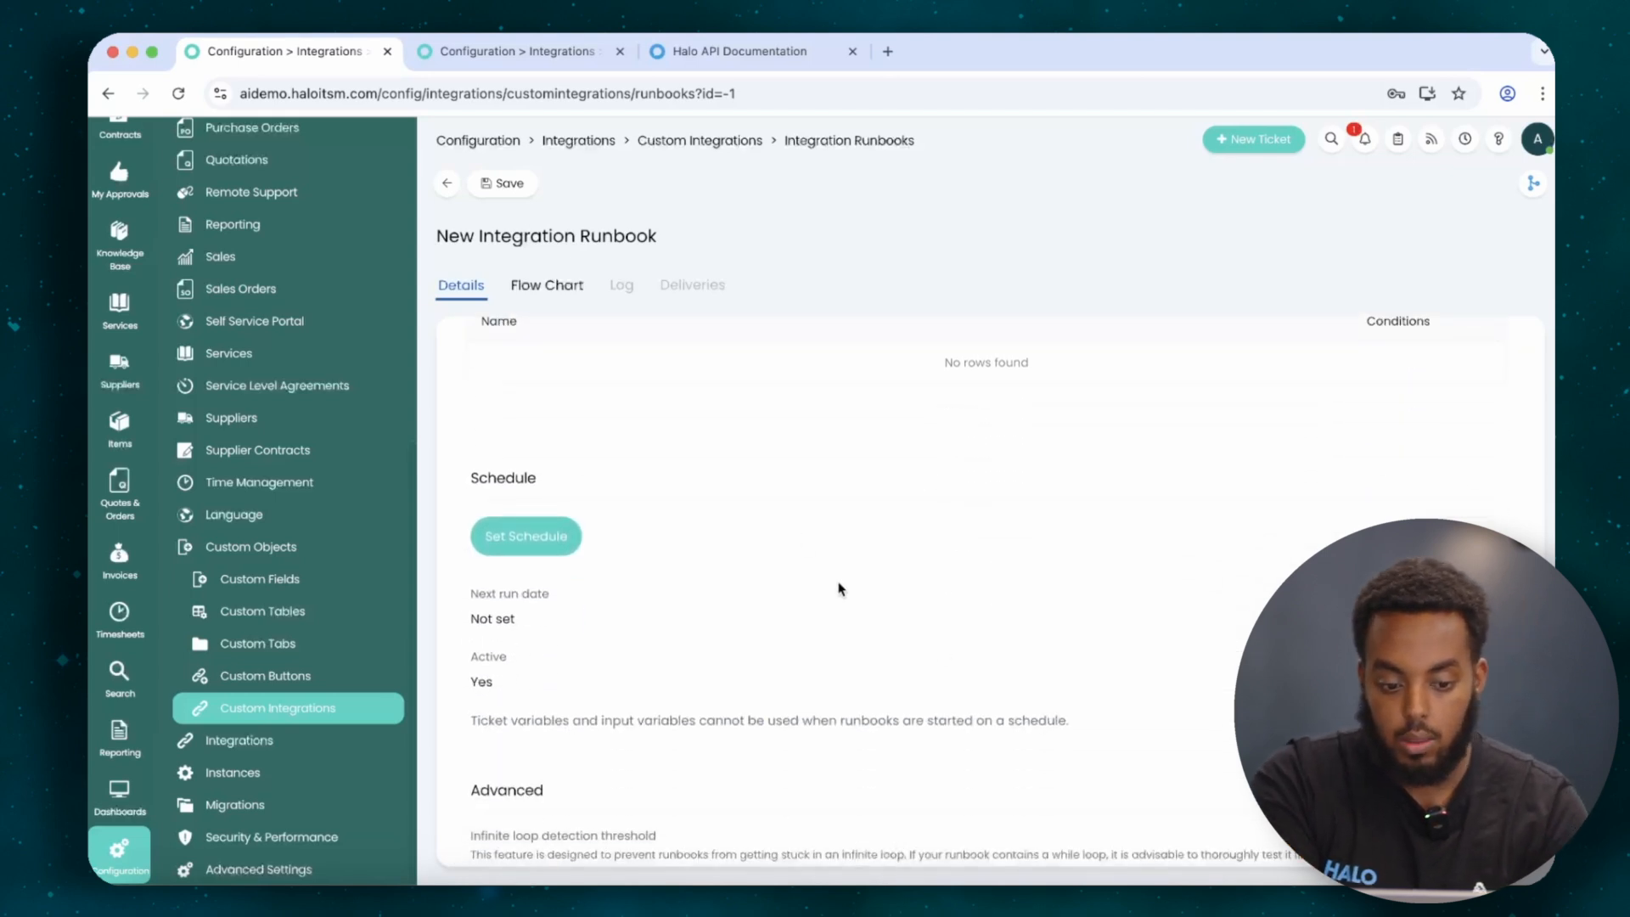
pyautogui.click(556, 538)
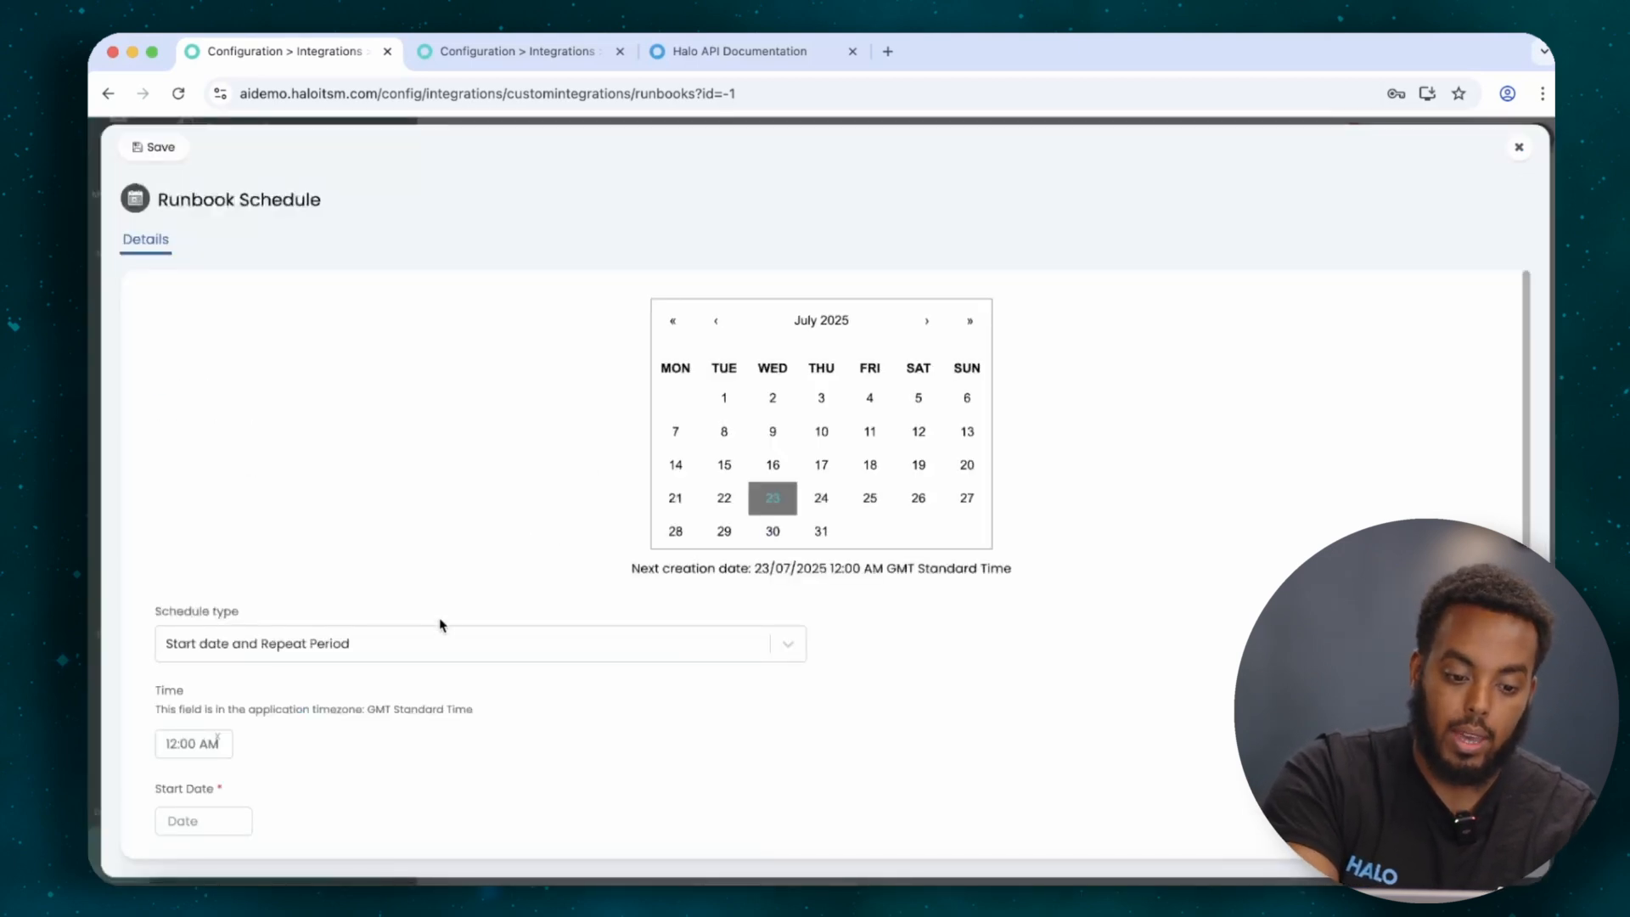
pyautogui.scroll(-2, 472, 680)
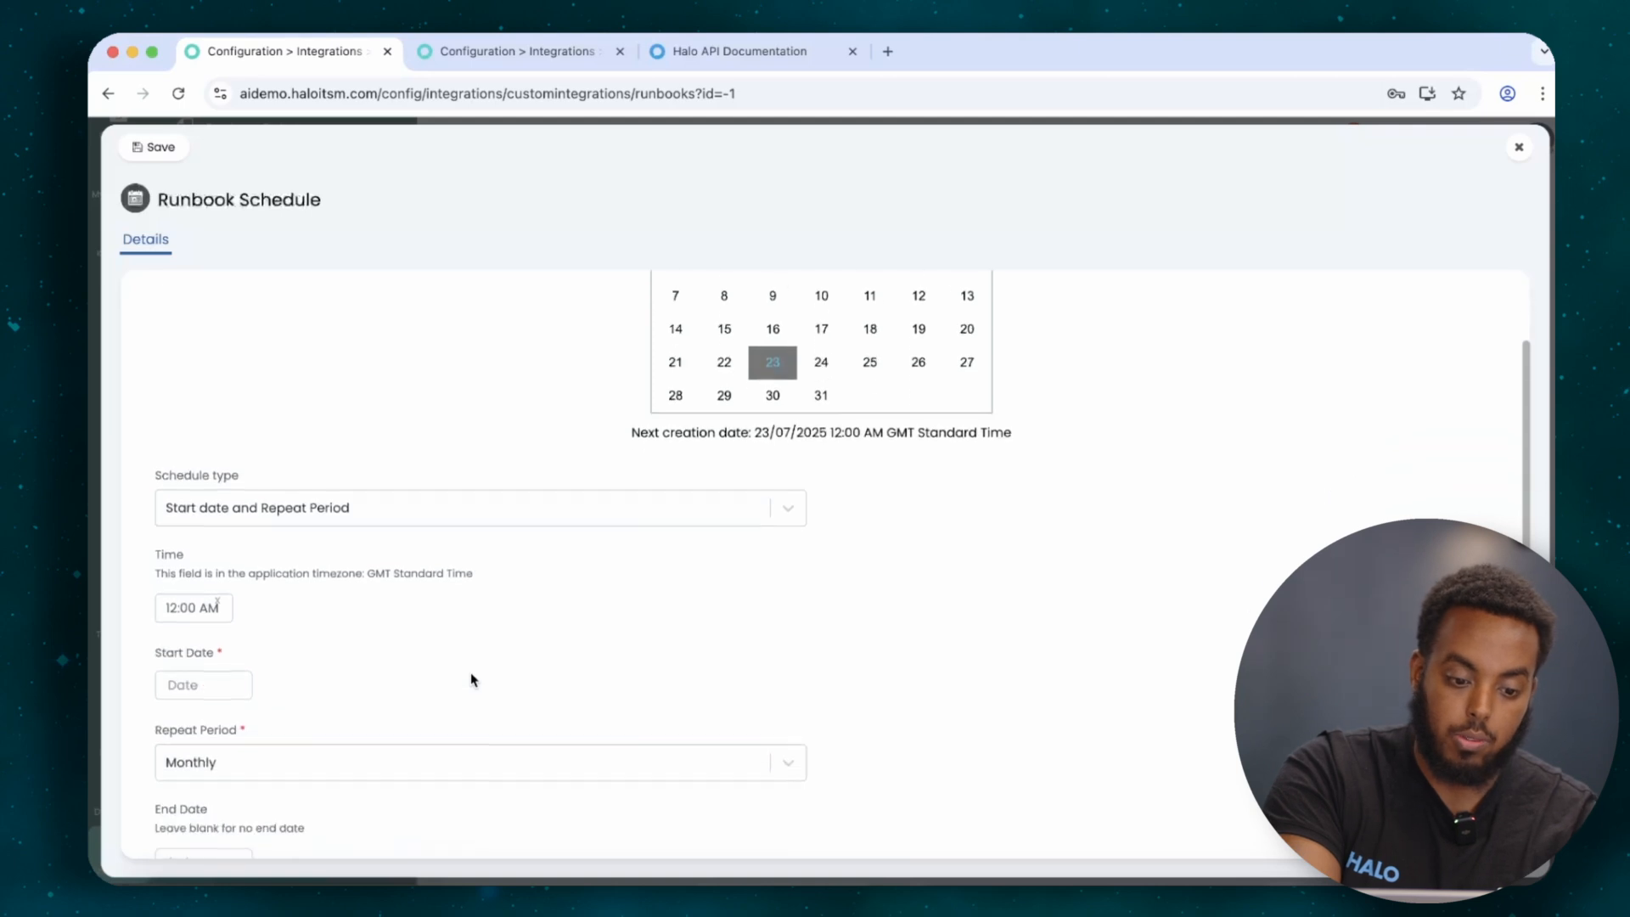
pyautogui.click(502, 507)
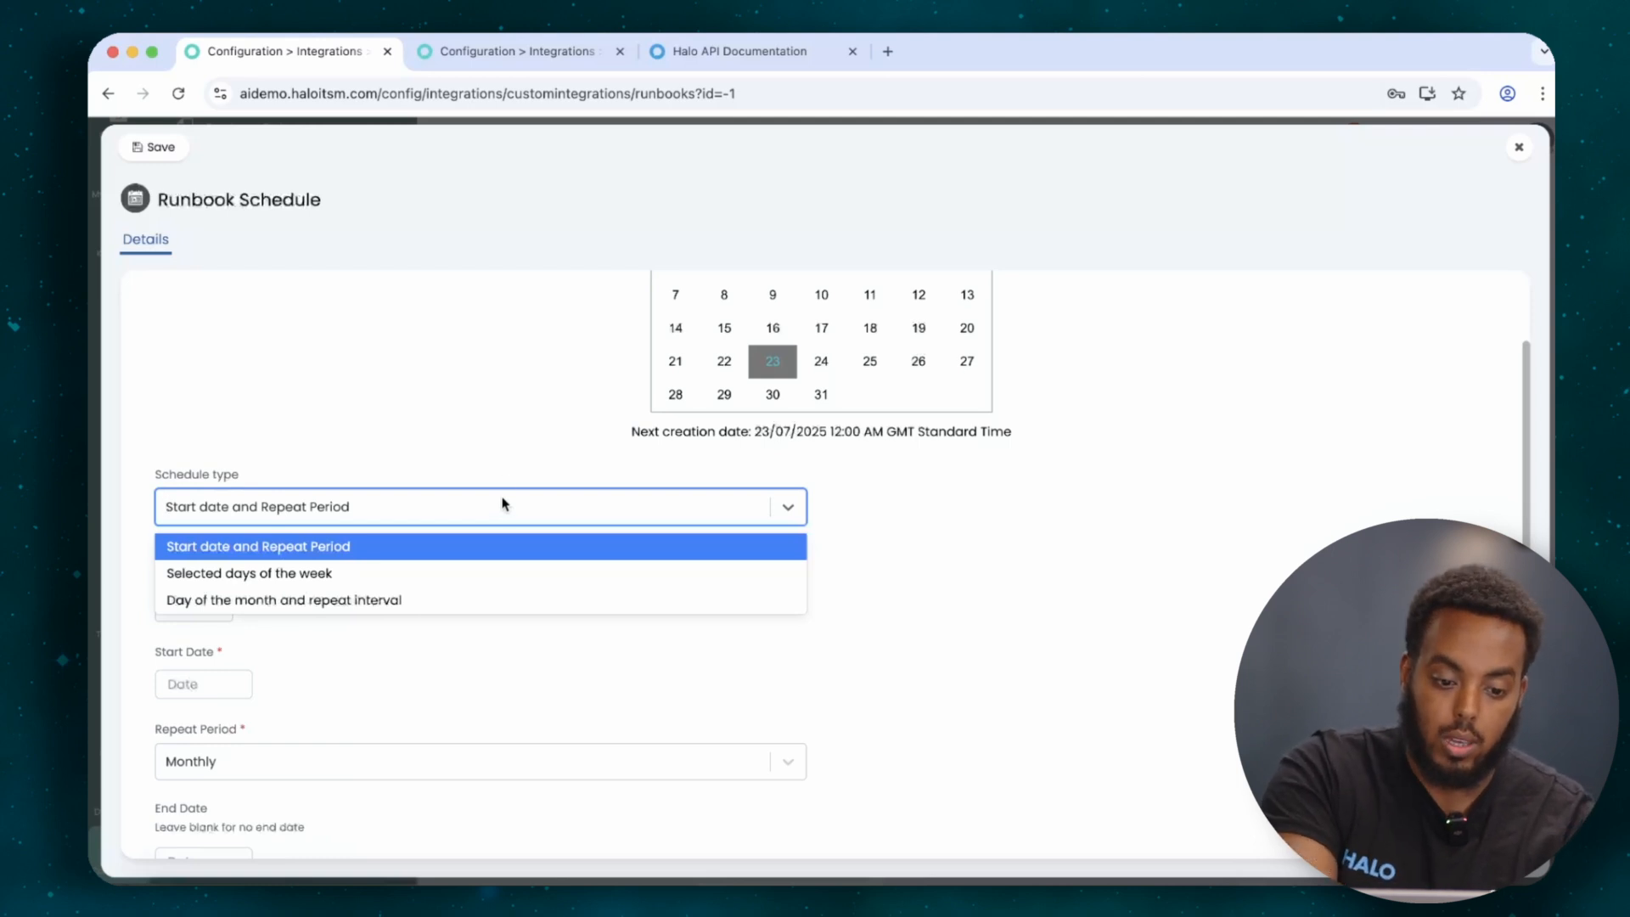
pyautogui.click(508, 389)
pyautogui.scroll(-4, 509, 389)
pyautogui.scroll(-2, 509, 387)
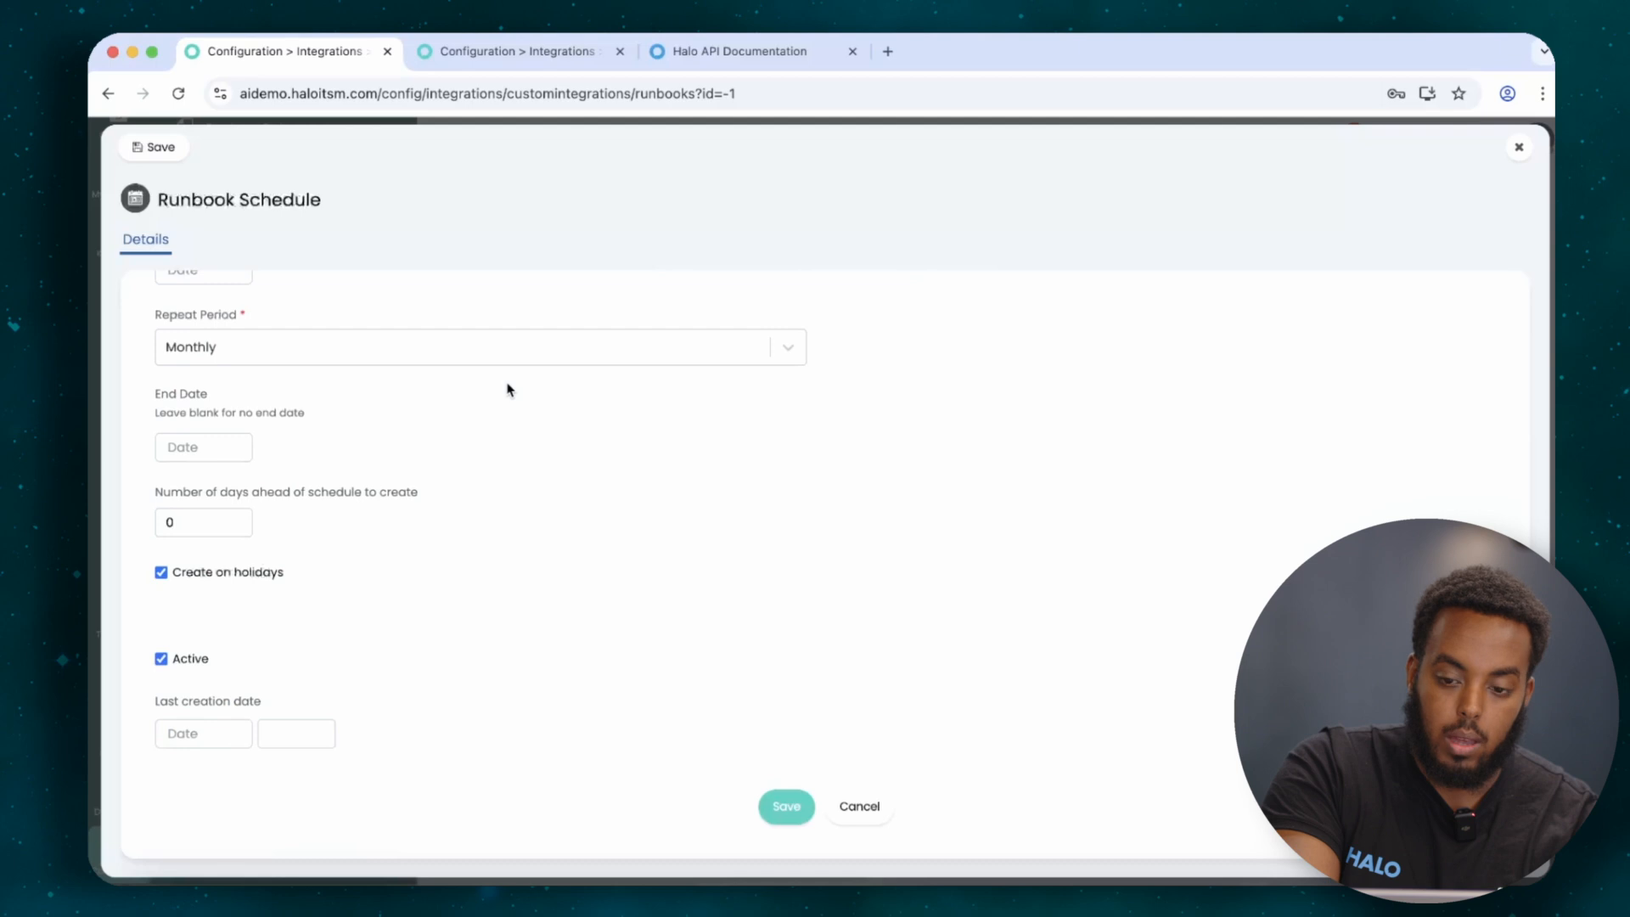
pyautogui.click(1519, 148)
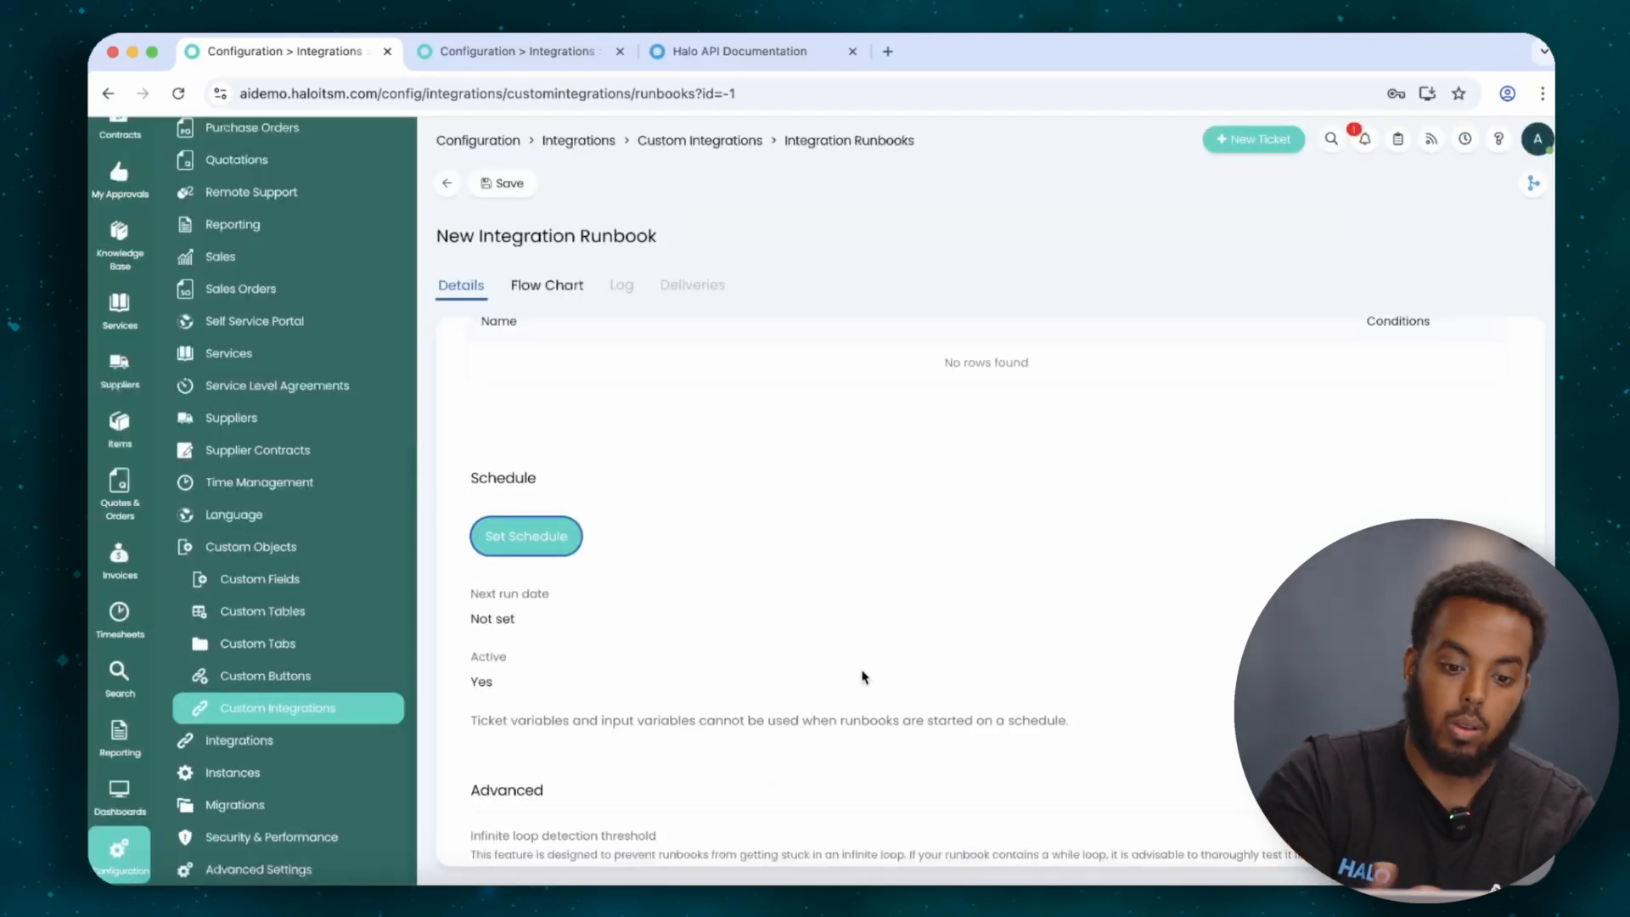
pyautogui.scroll(-3, 864, 677)
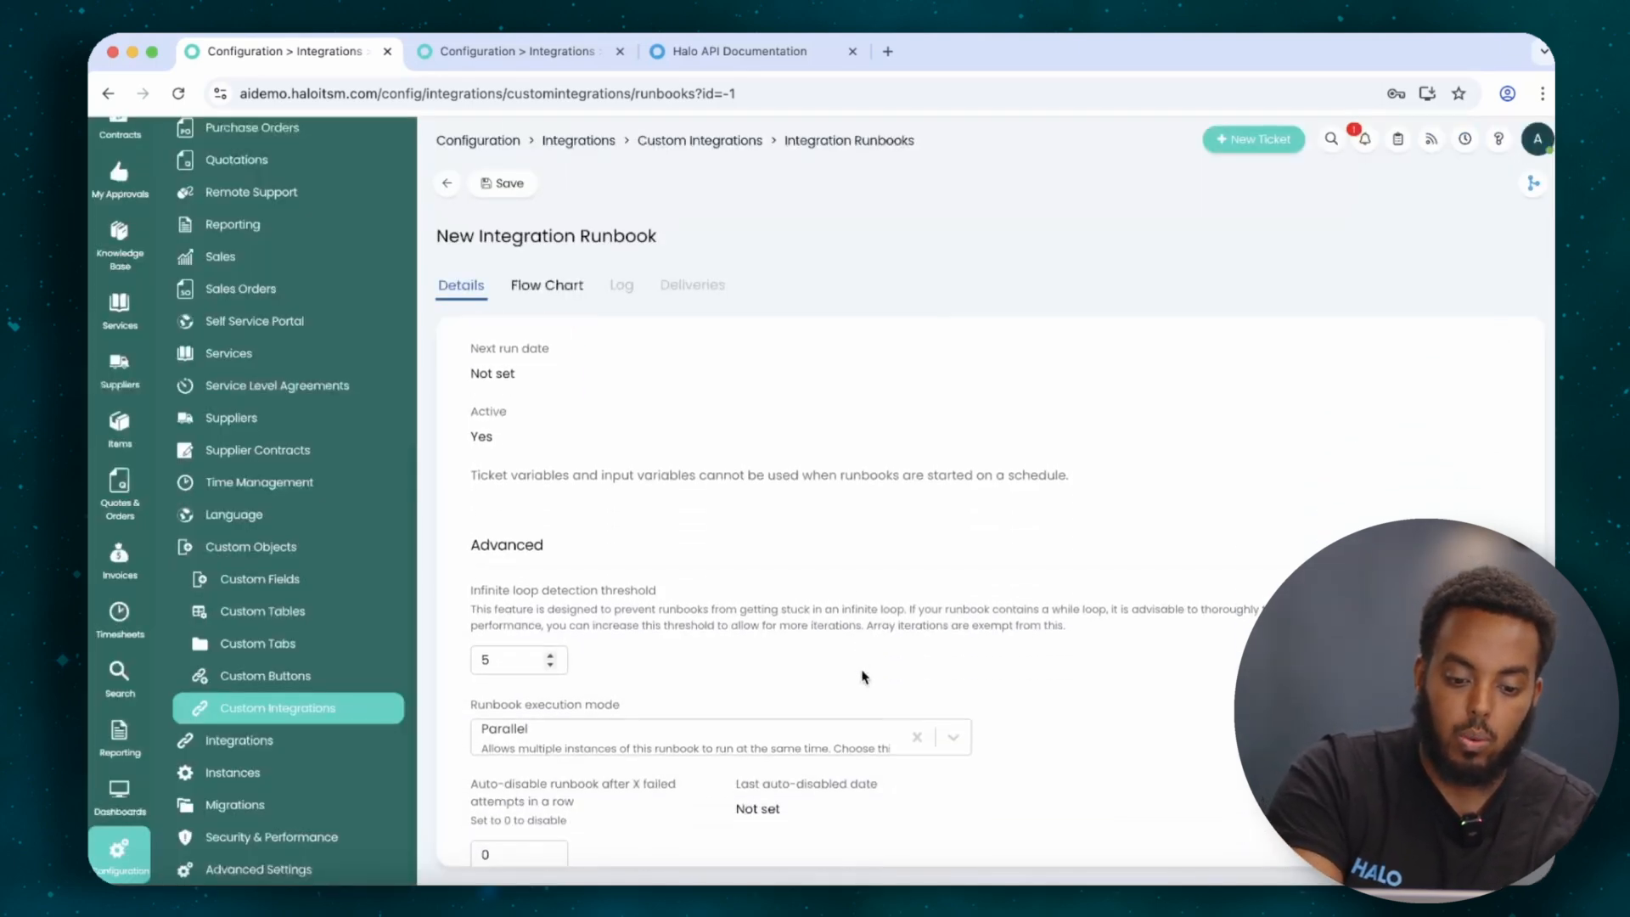
pyautogui.scroll(1, 864, 676)
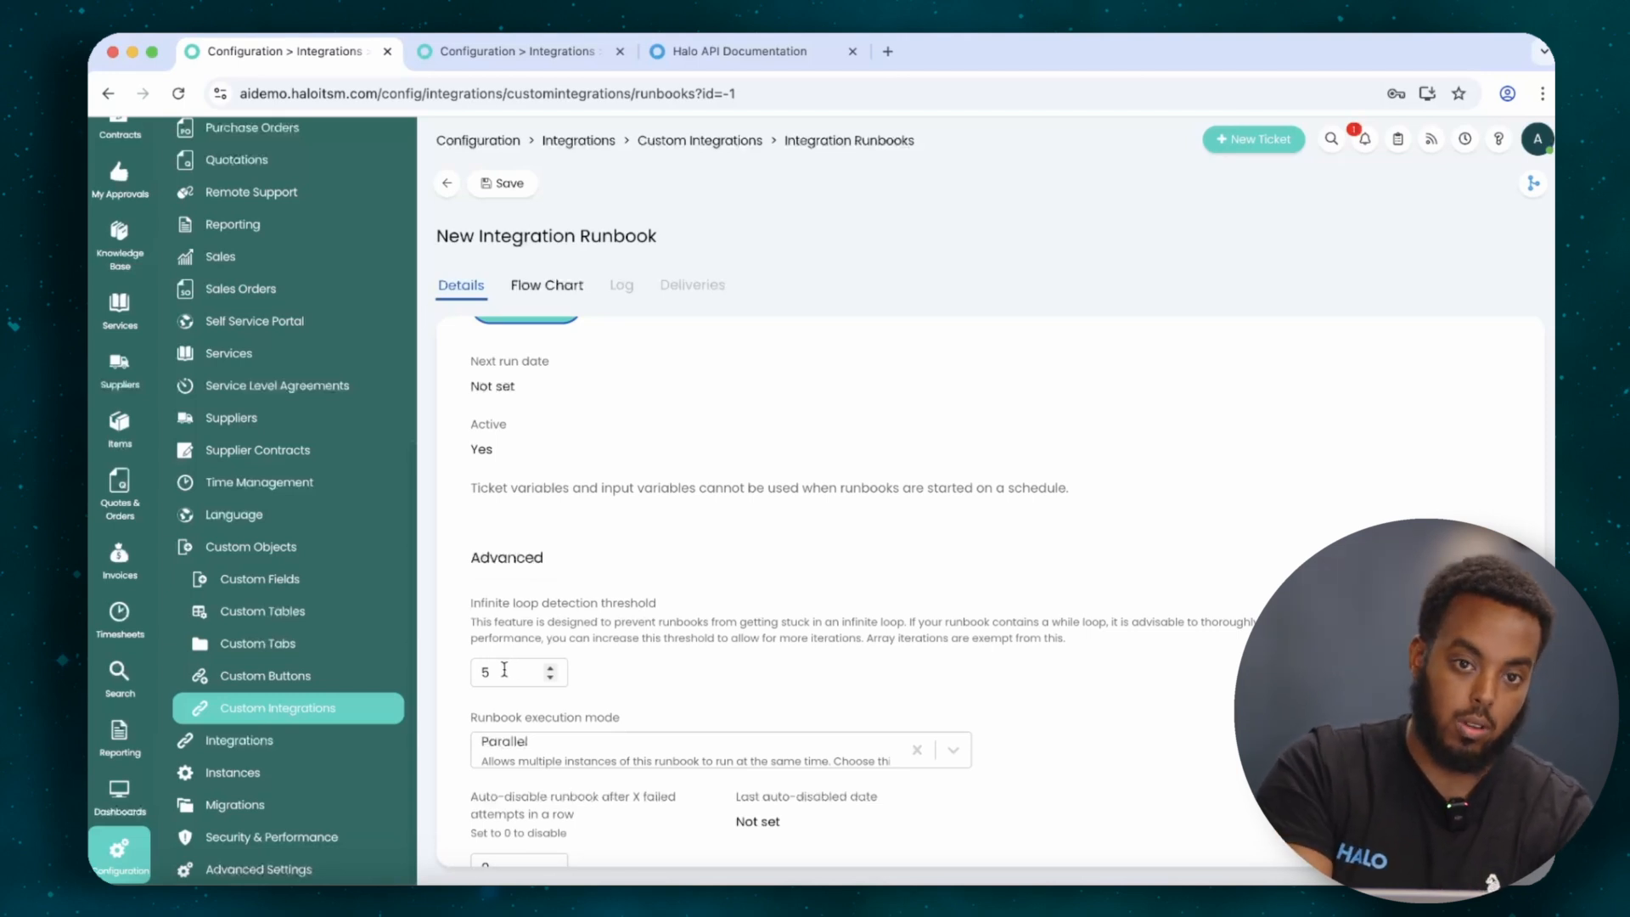
pyautogui.click(505, 670)
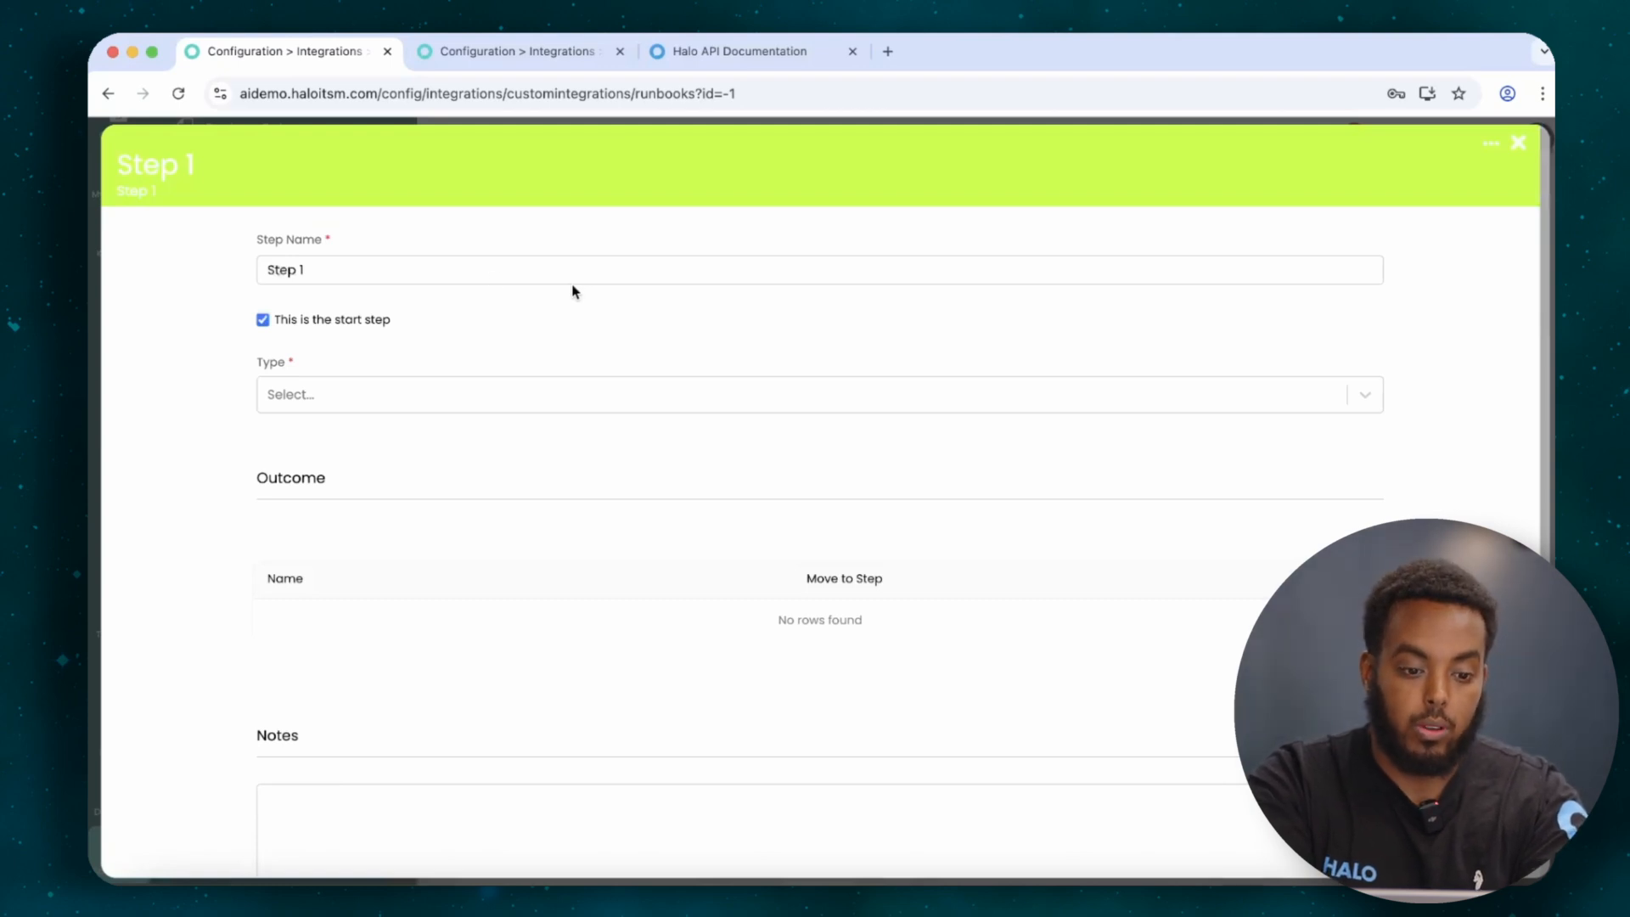
# Try Step 1 as a Condition step with an Access Type criterion, then discard it.
pyautogui.click(398, 404)
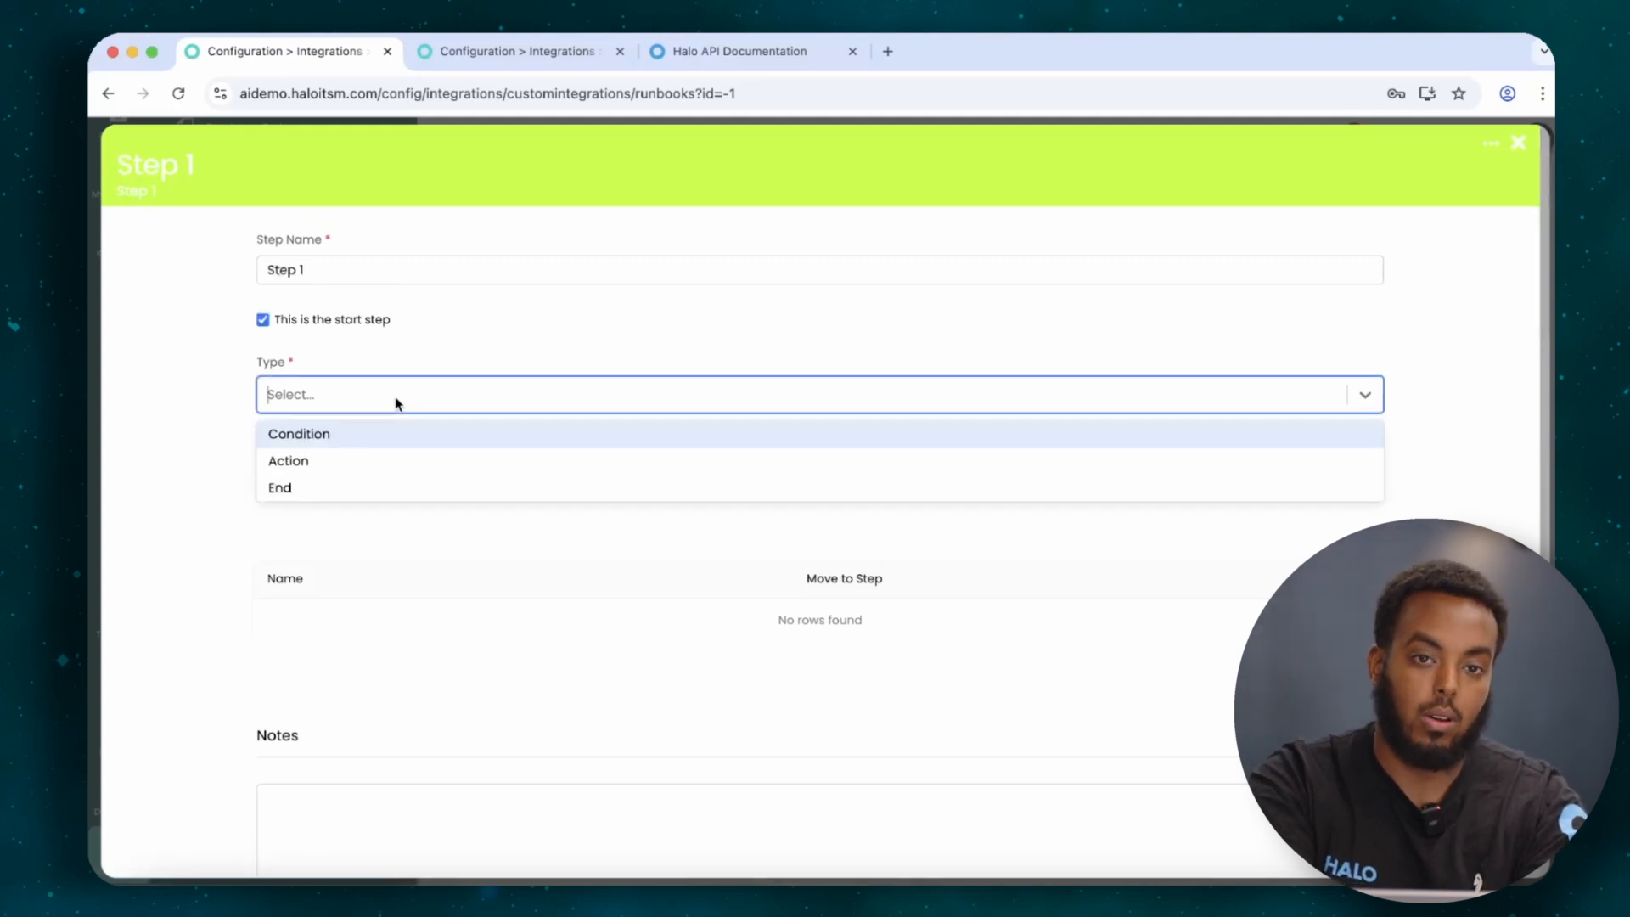
pyautogui.click(360, 434)
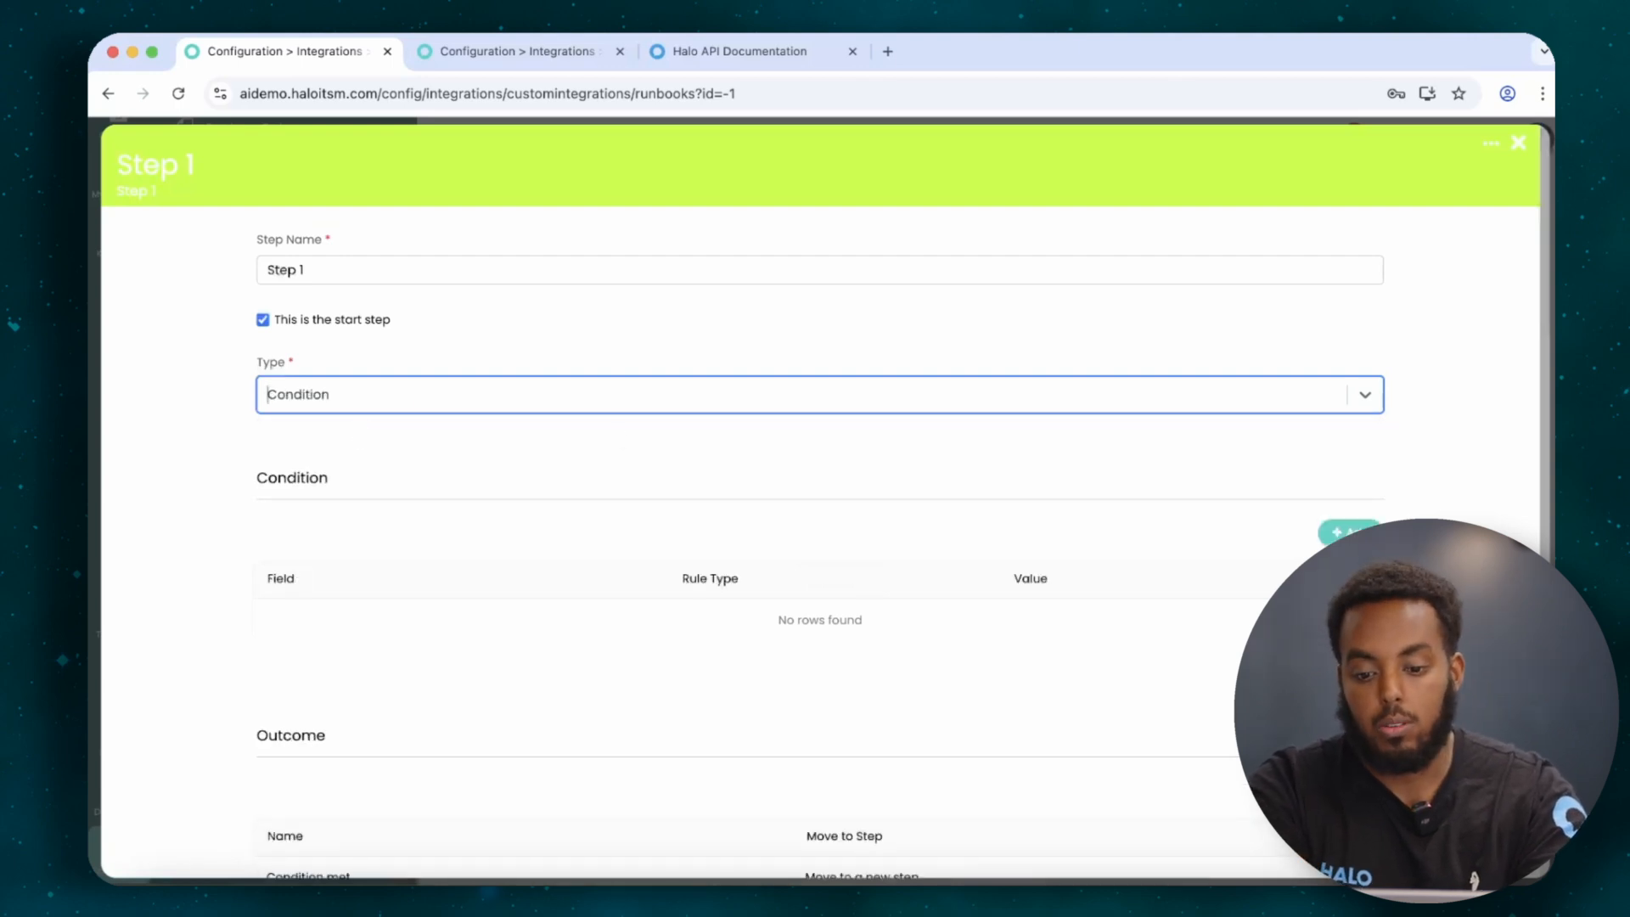
pyautogui.click(1338, 532)
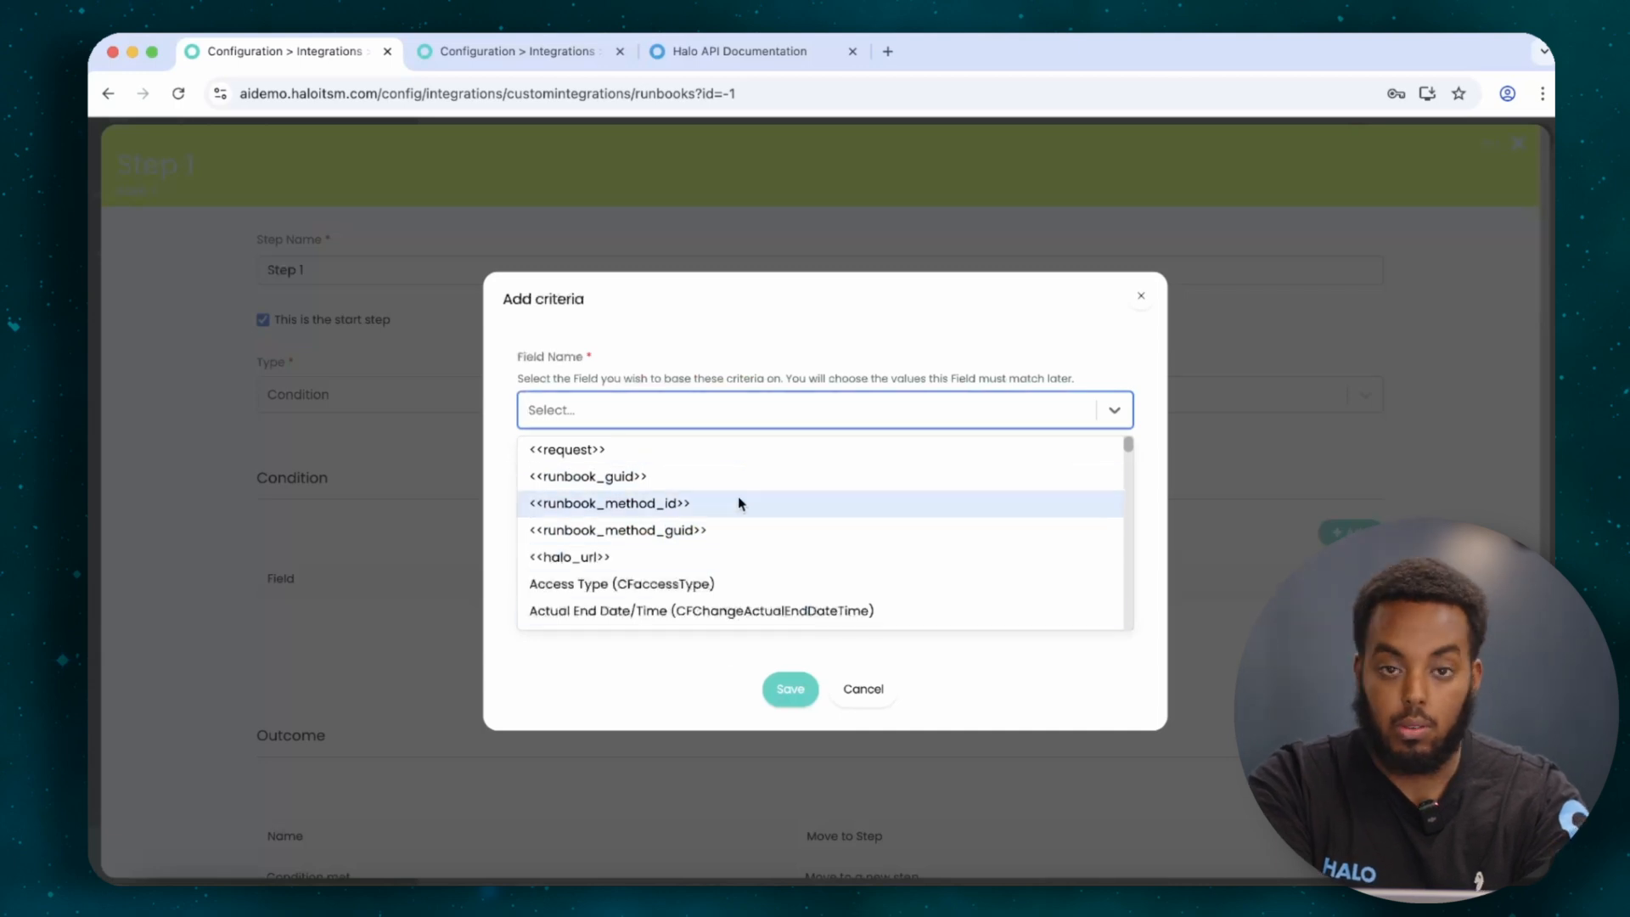
pyautogui.scroll(-3, 738, 502)
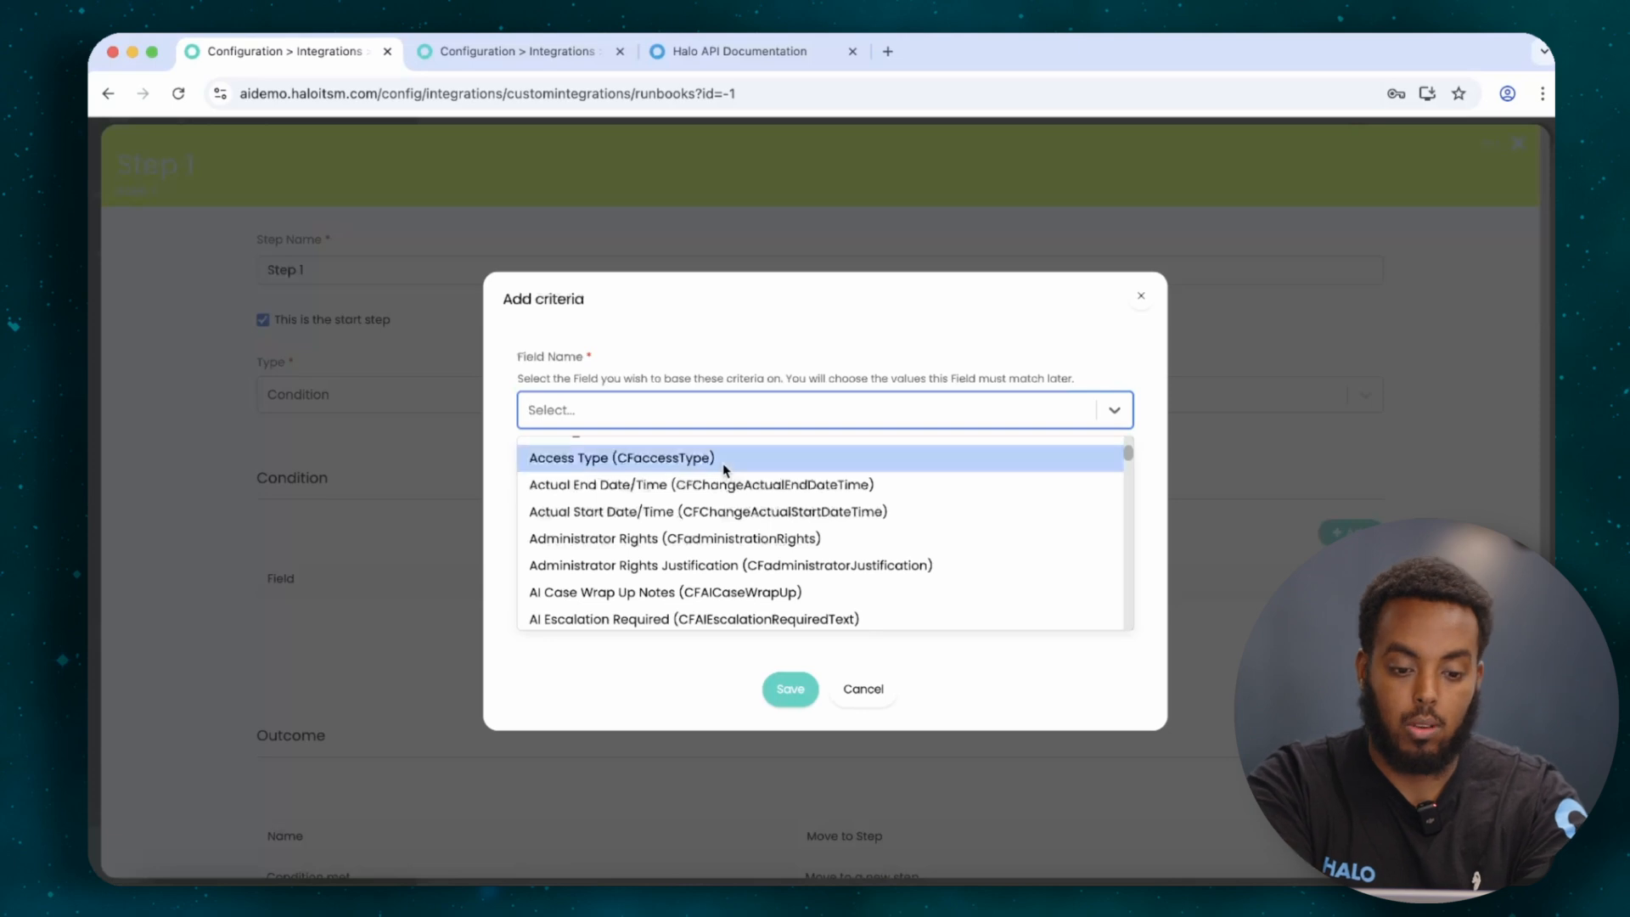
pyautogui.click(722, 462)
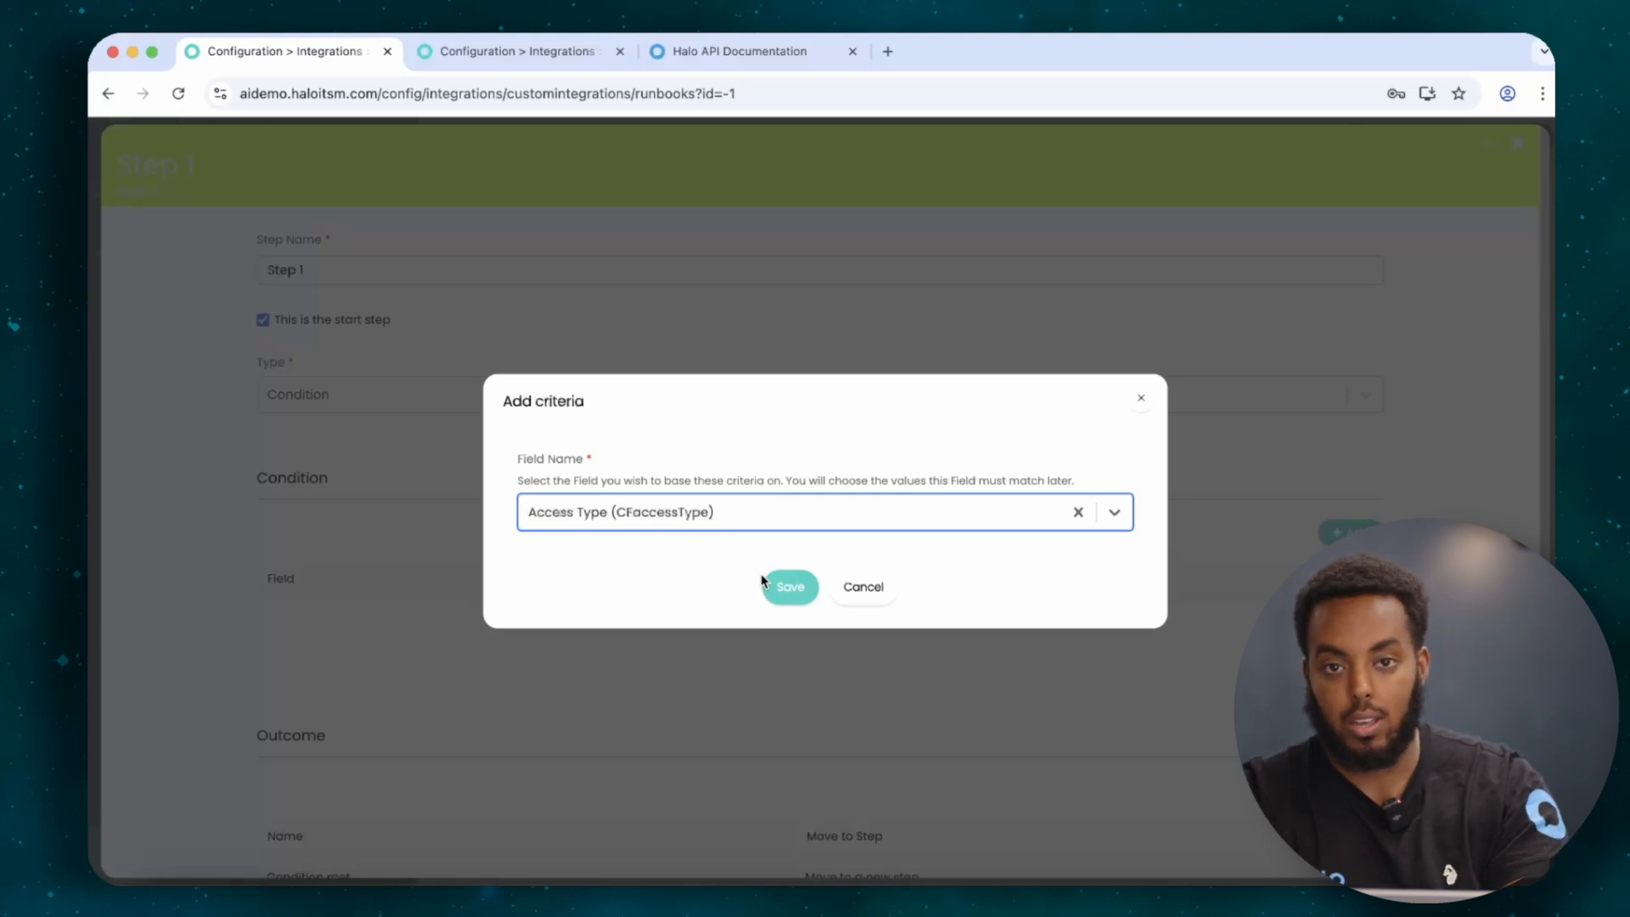
pyautogui.click(851, 591)
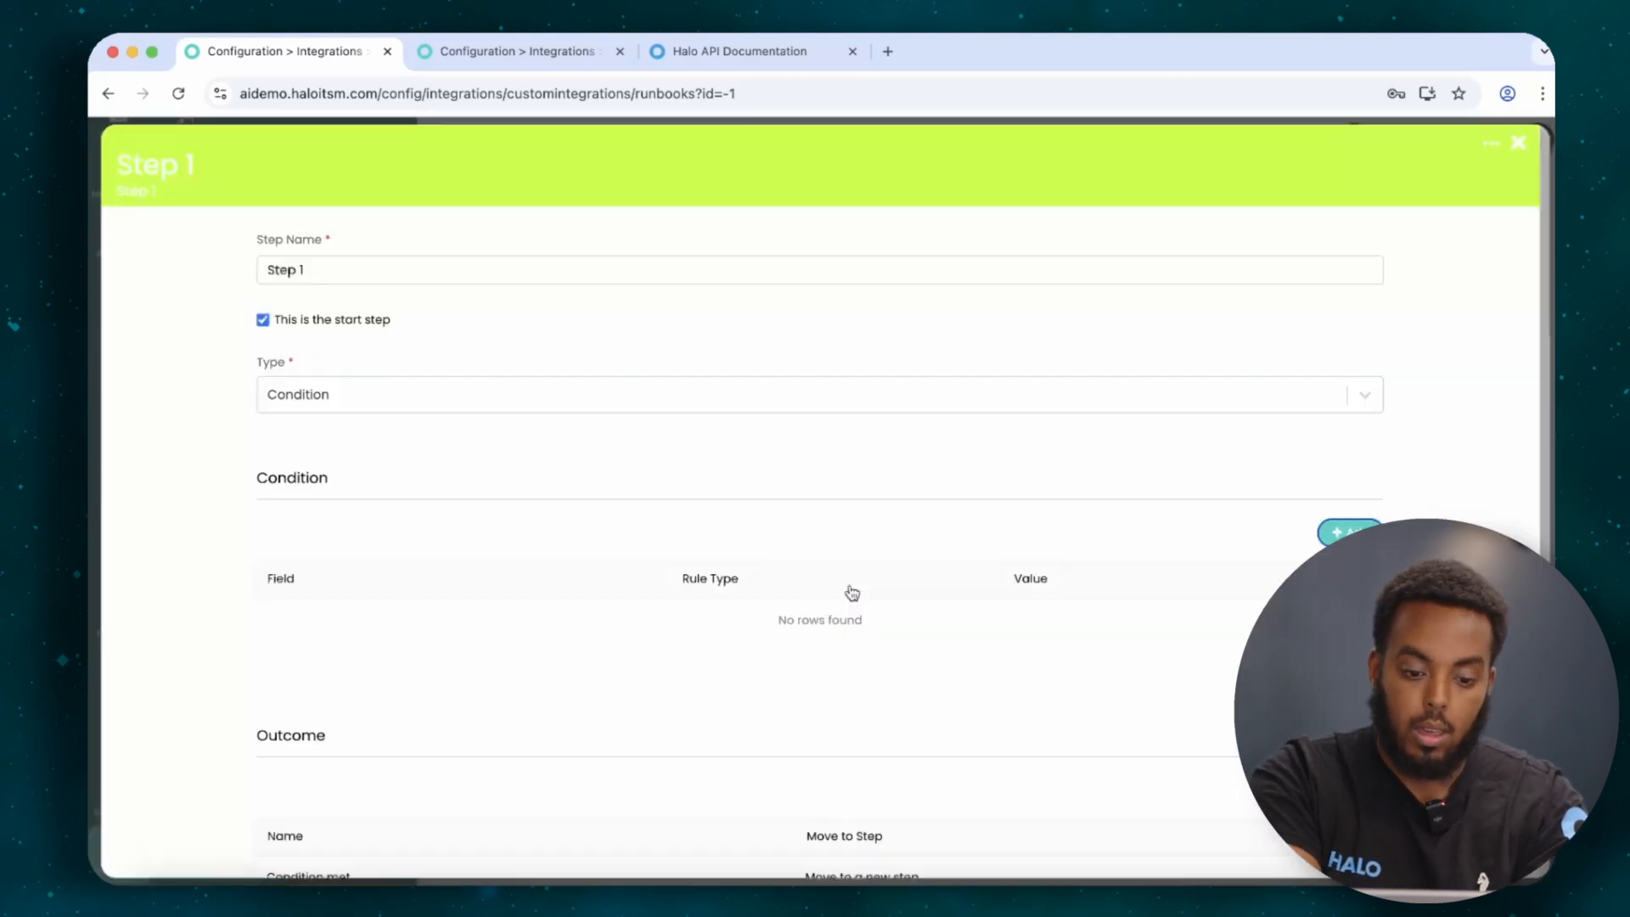
# Make Step 1 an Action step with action type Halo API Action.
pyautogui.click(702, 391)
pyautogui.click(576, 462)
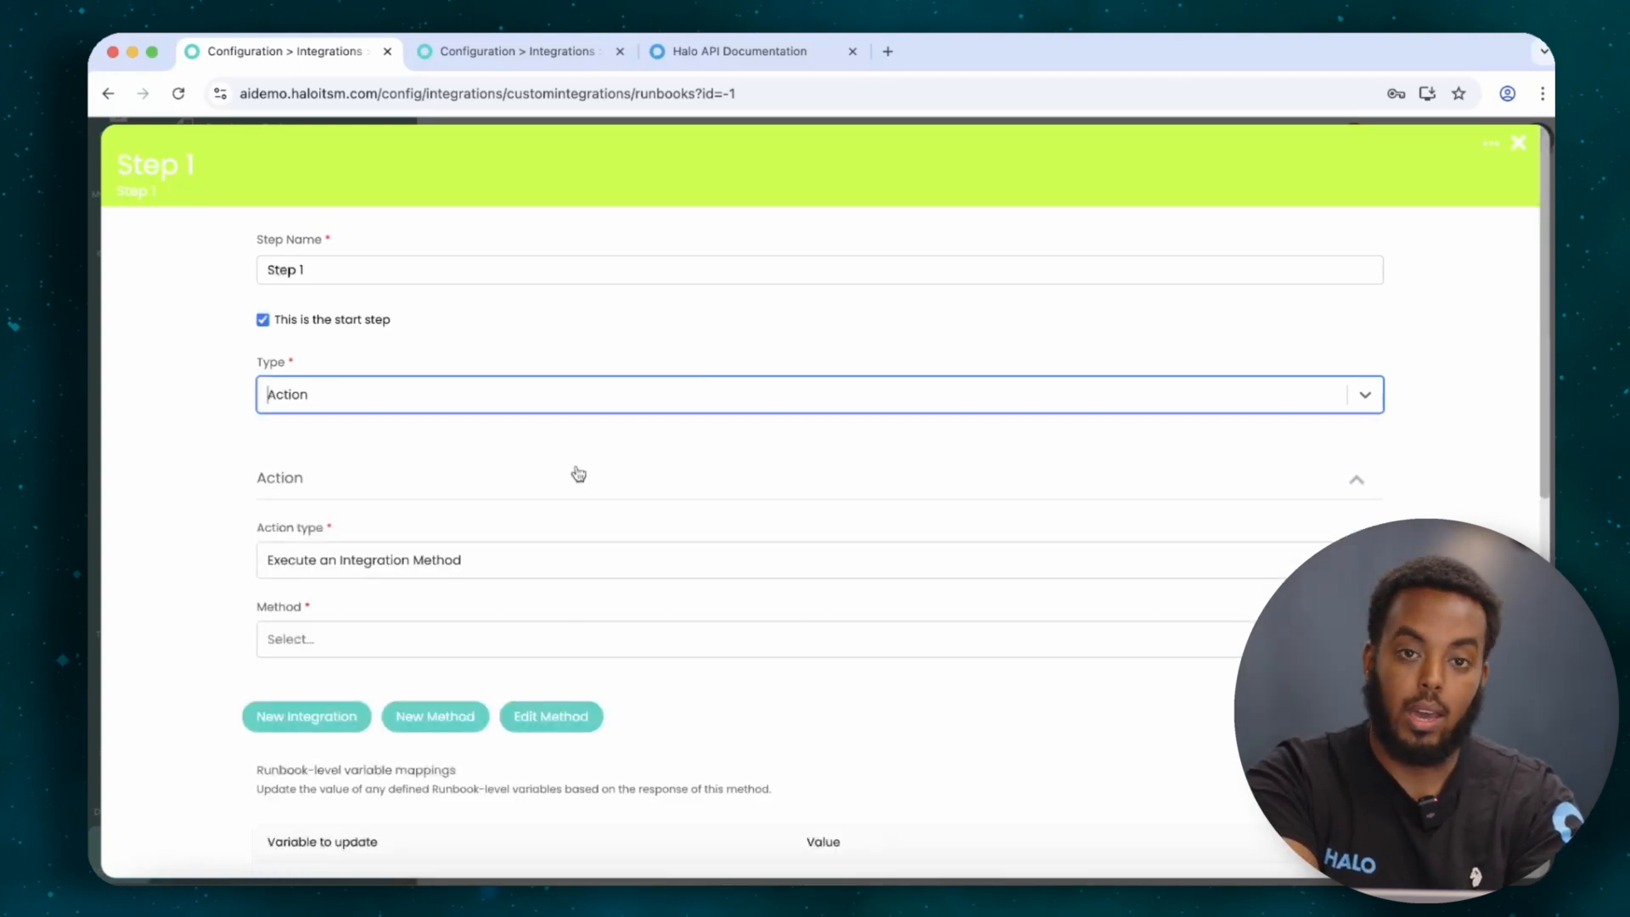
pyautogui.scroll(-2, 578, 474)
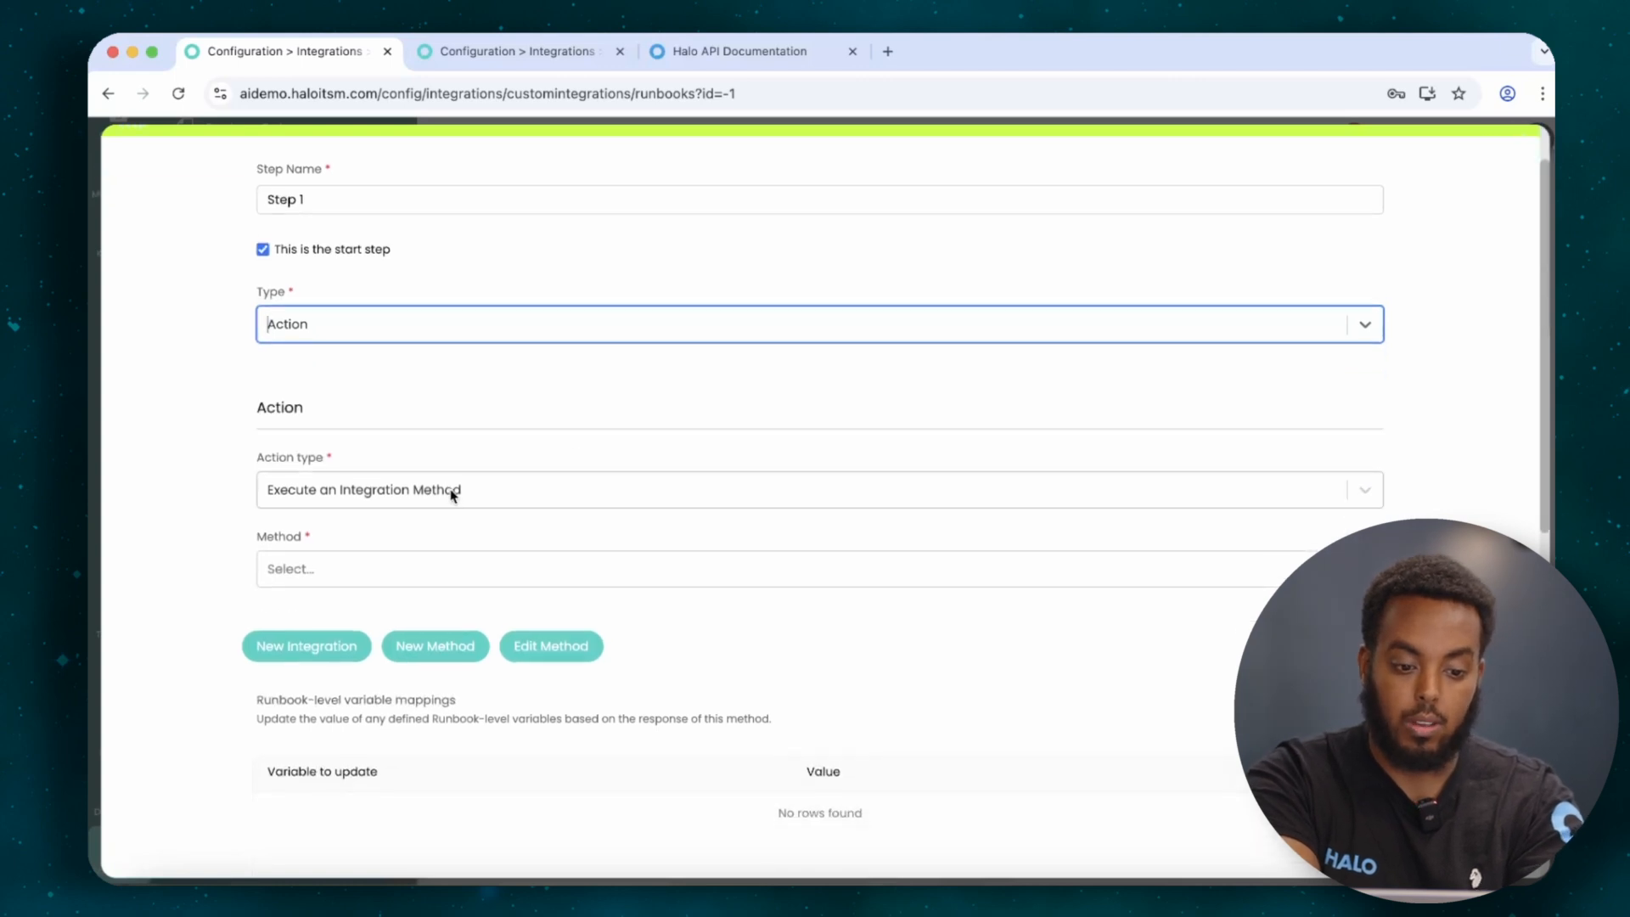
pyautogui.click(485, 564)
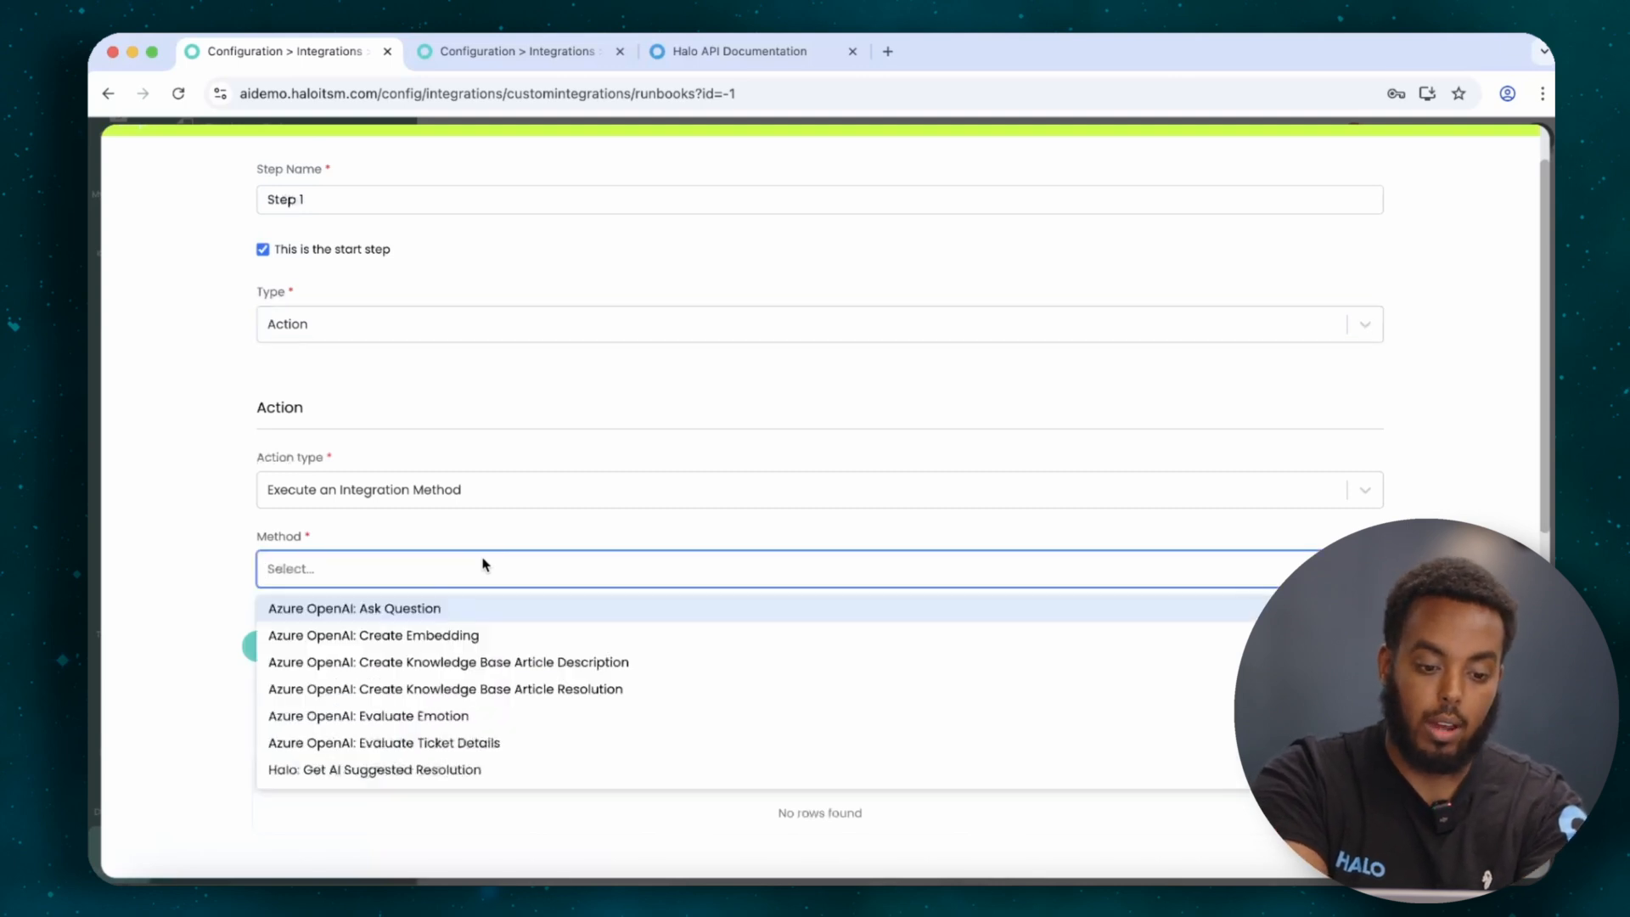
pyautogui.click(487, 540)
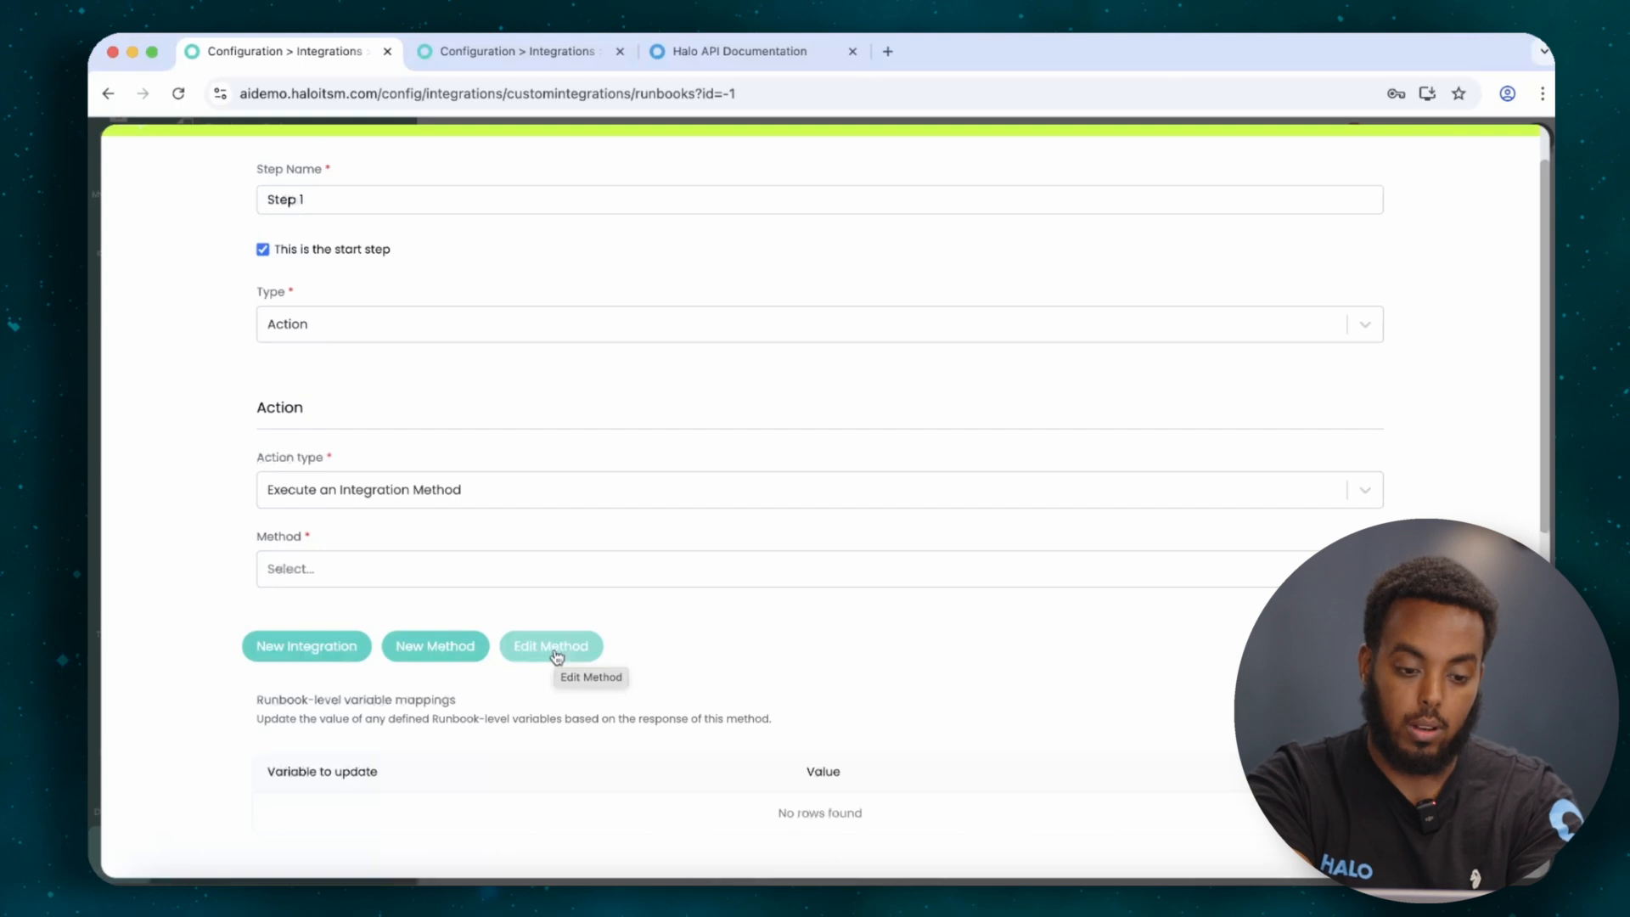
pyautogui.click(591, 496)
pyautogui.click(553, 555)
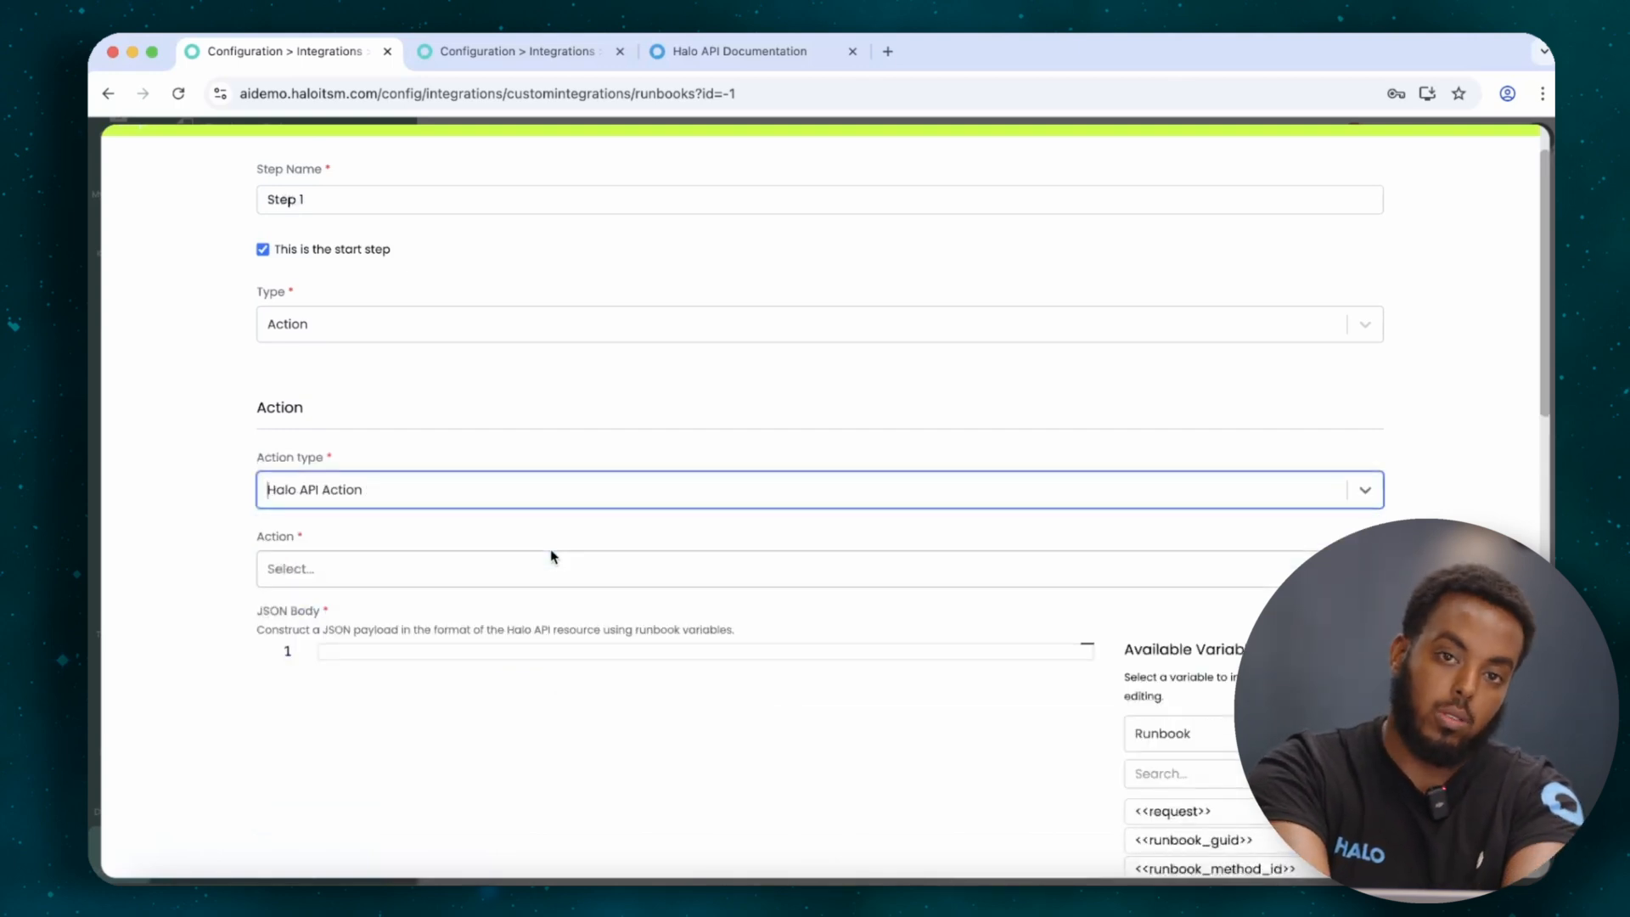
# Try Create Ticket as the Halo API action, then switch to Update Ticket.
pyautogui.click(543, 567)
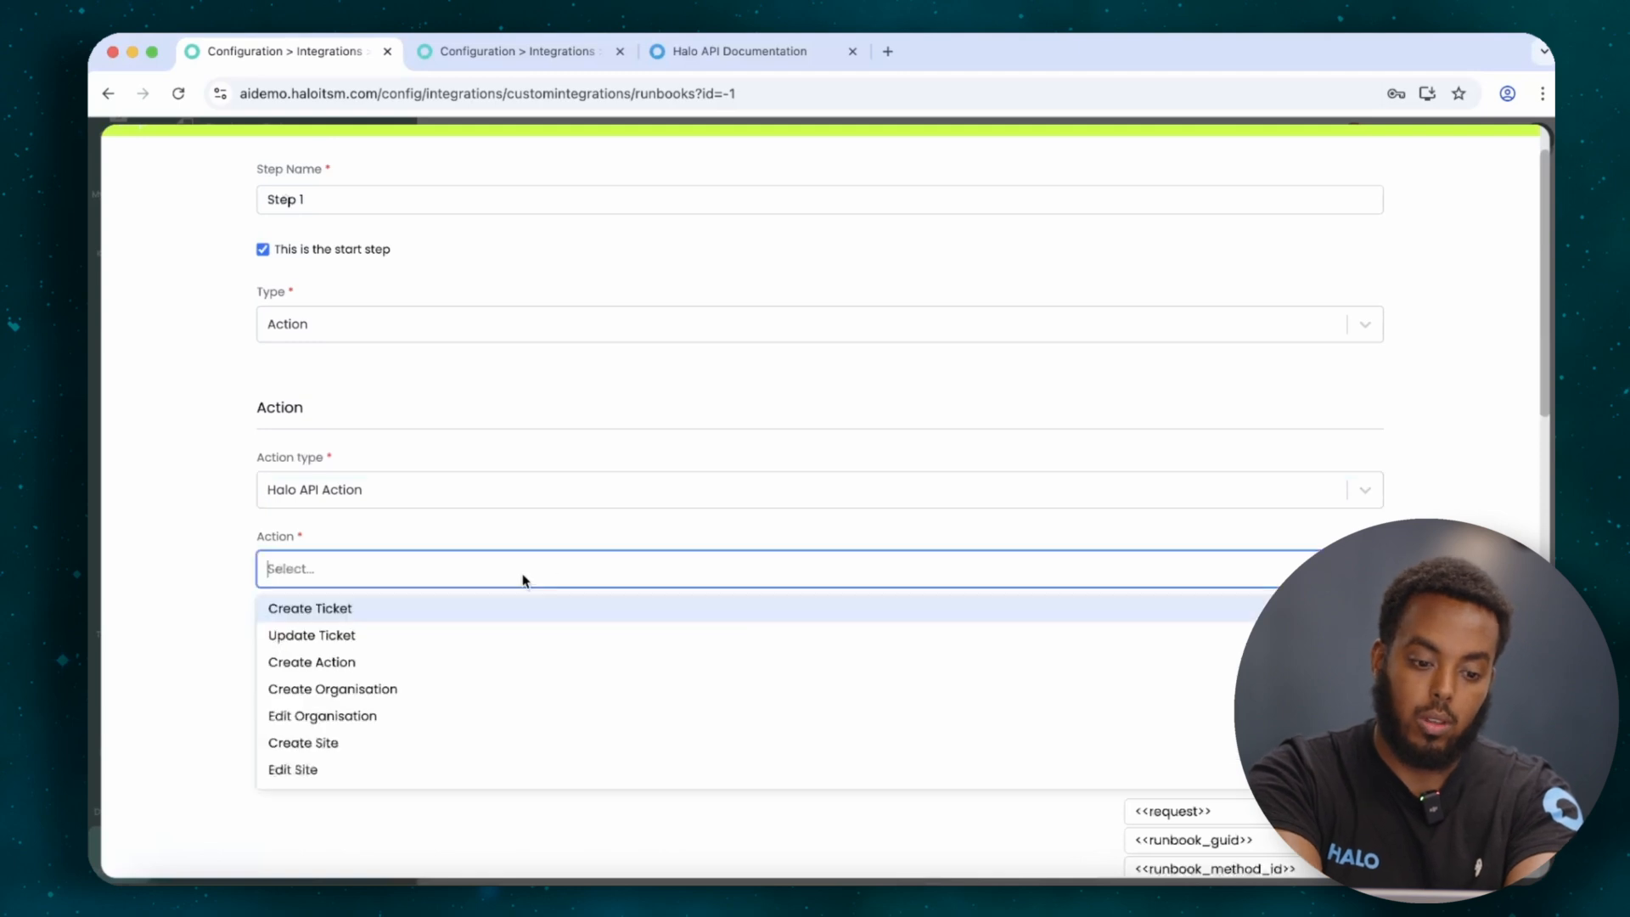
pyautogui.click(476, 622)
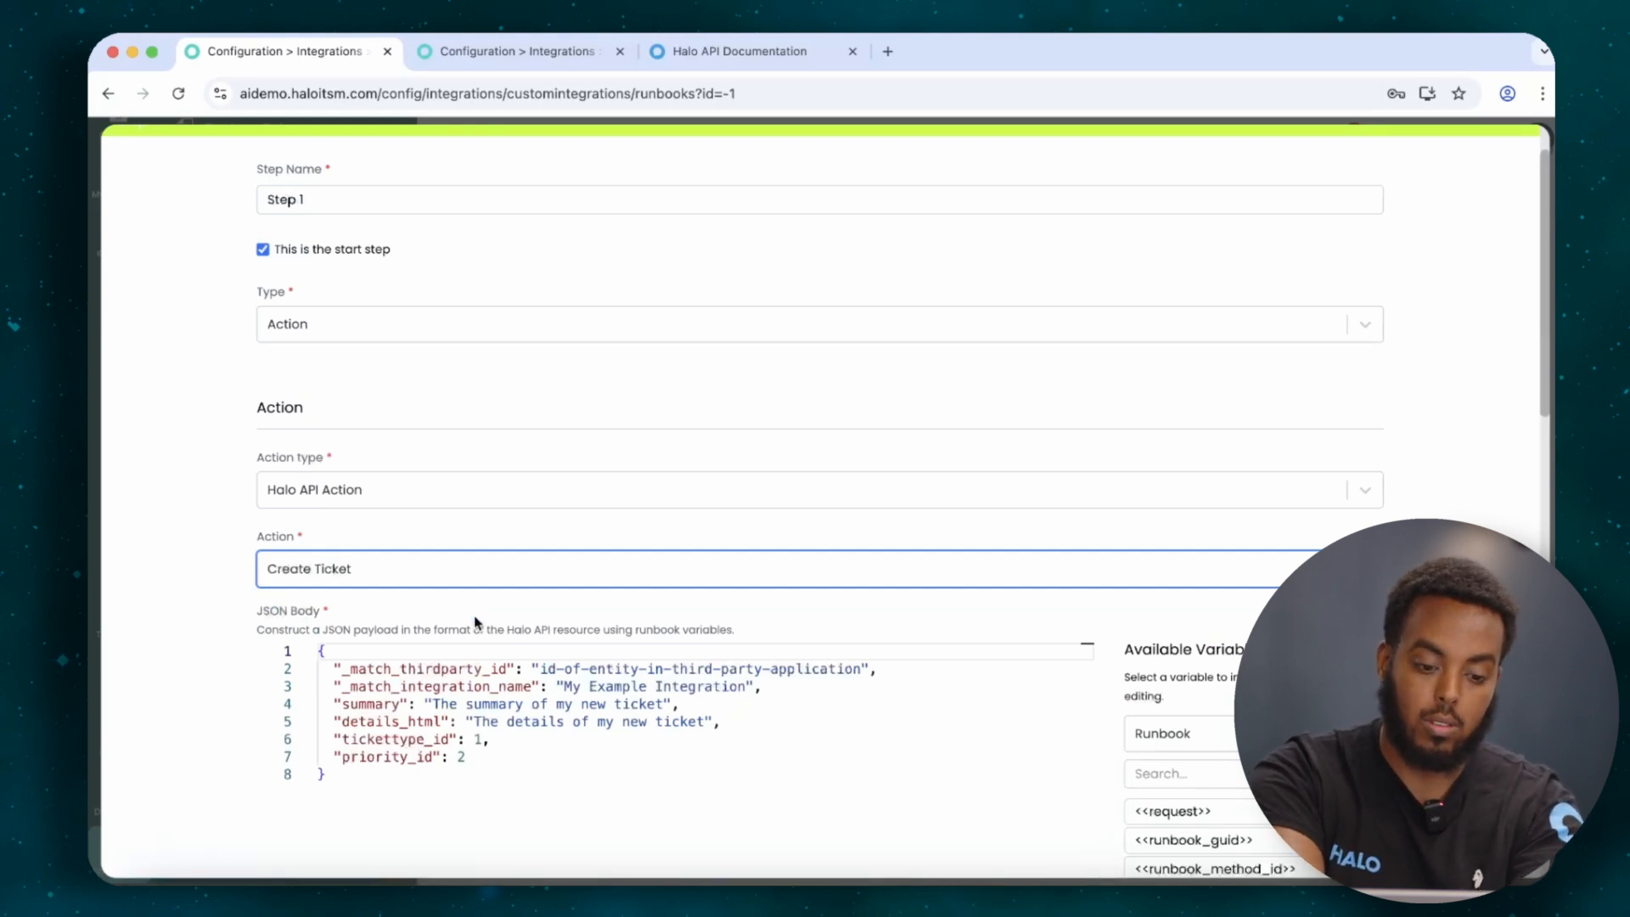
pyautogui.click(495, 755)
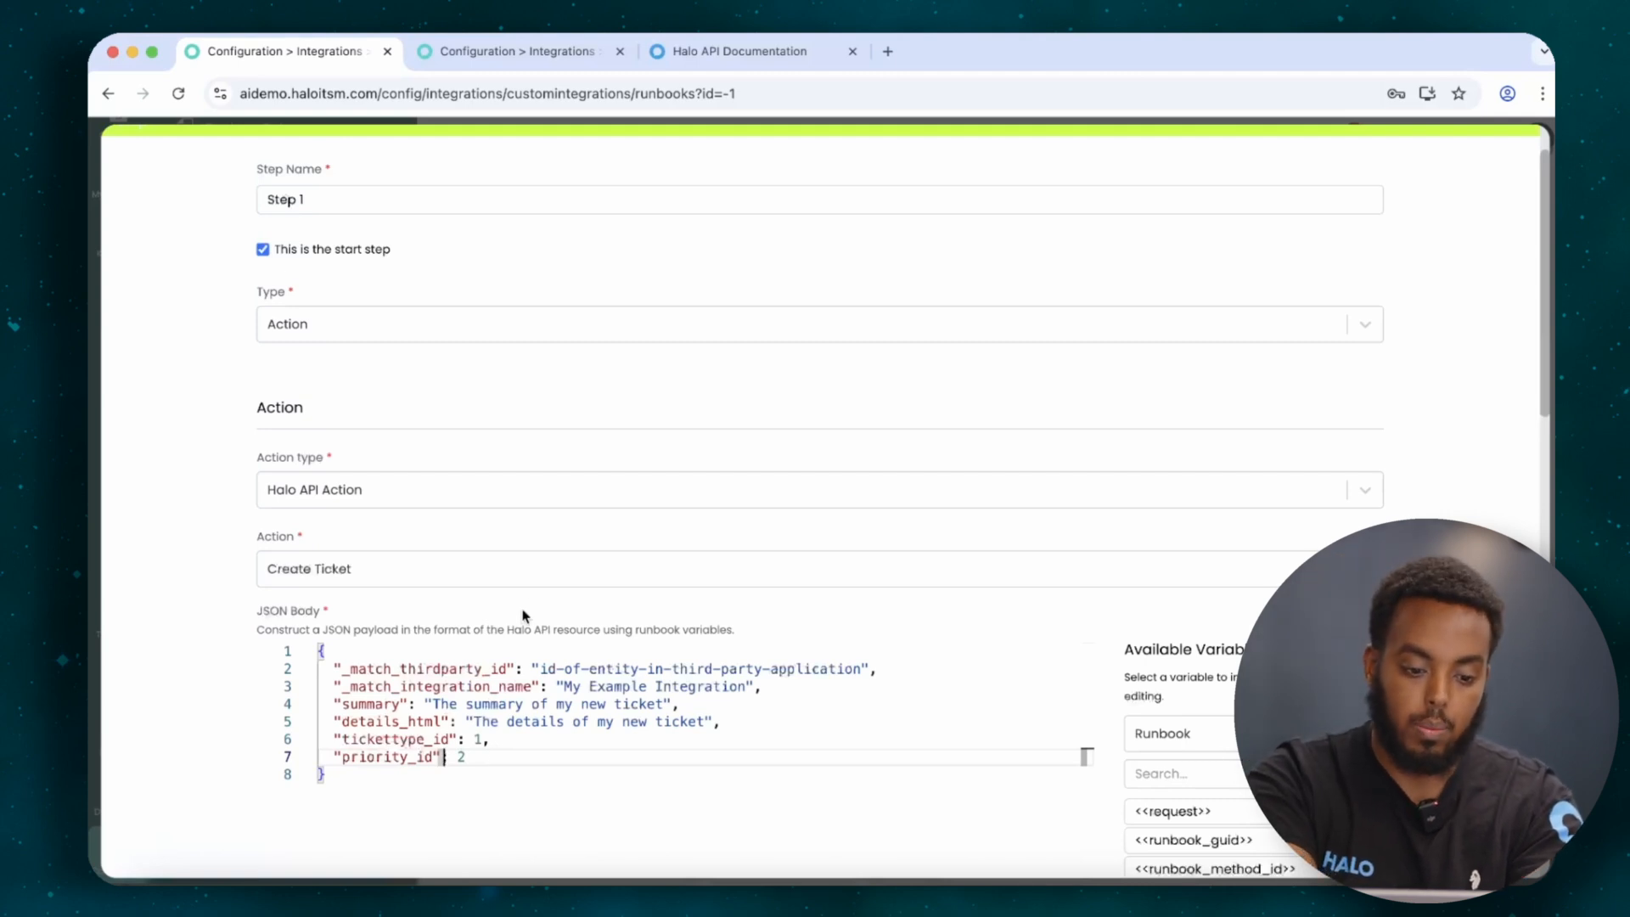
pyautogui.click(542, 574)
pyautogui.click(498, 632)
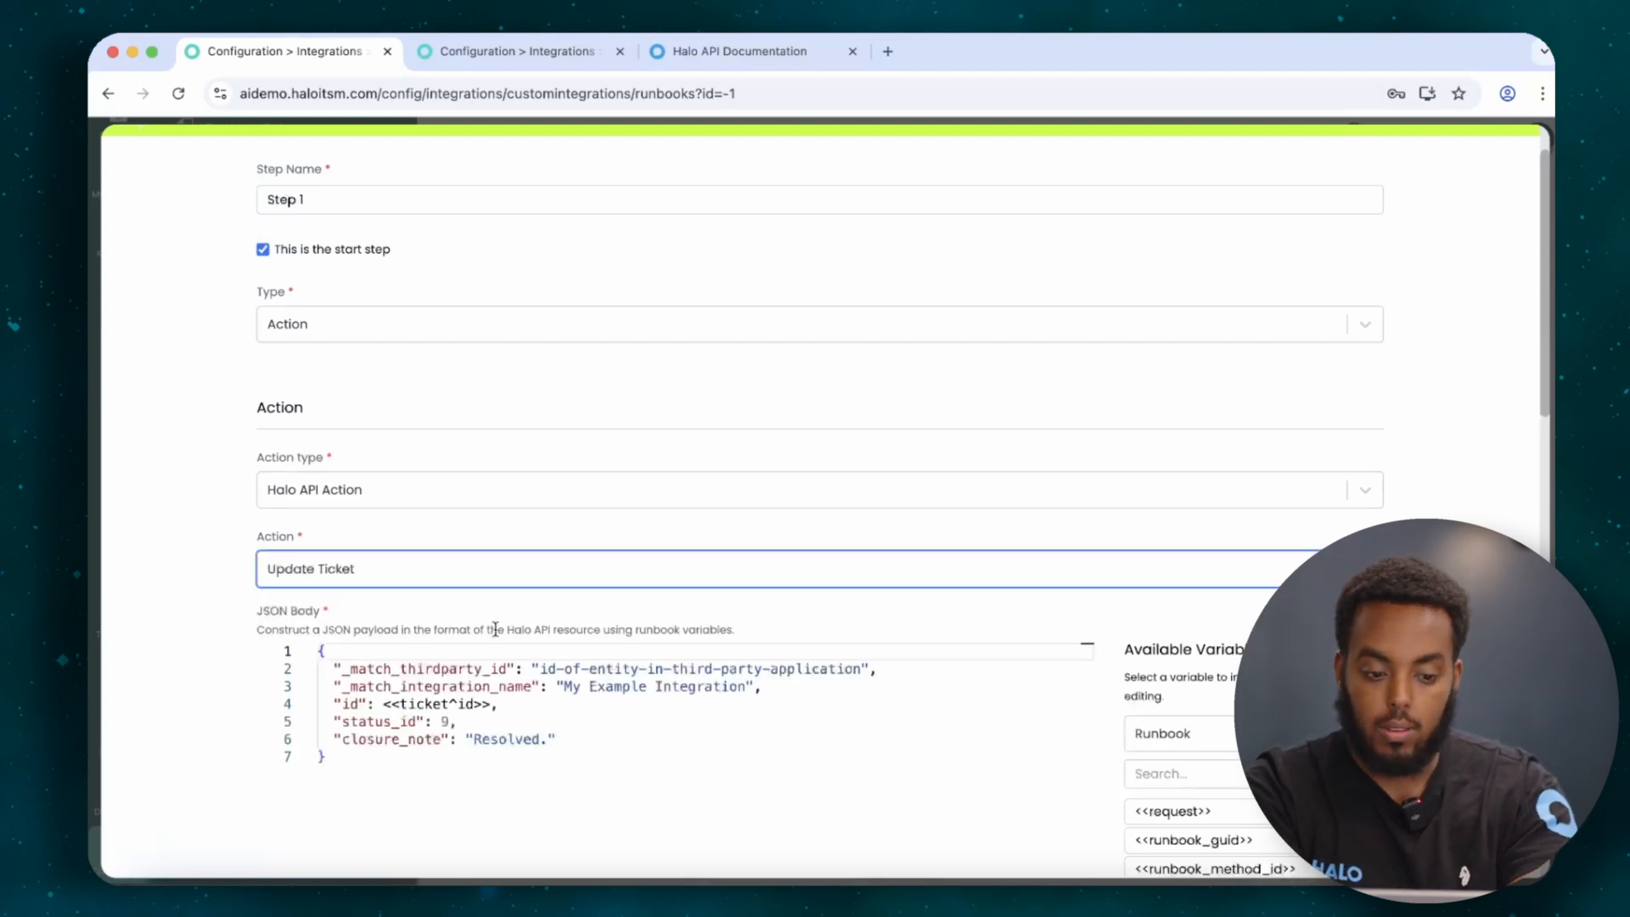
# Keep Update Ticket and inspect the <<ticket^id>> variable on line 4 of the JSON body.
pyautogui.click(501, 565)
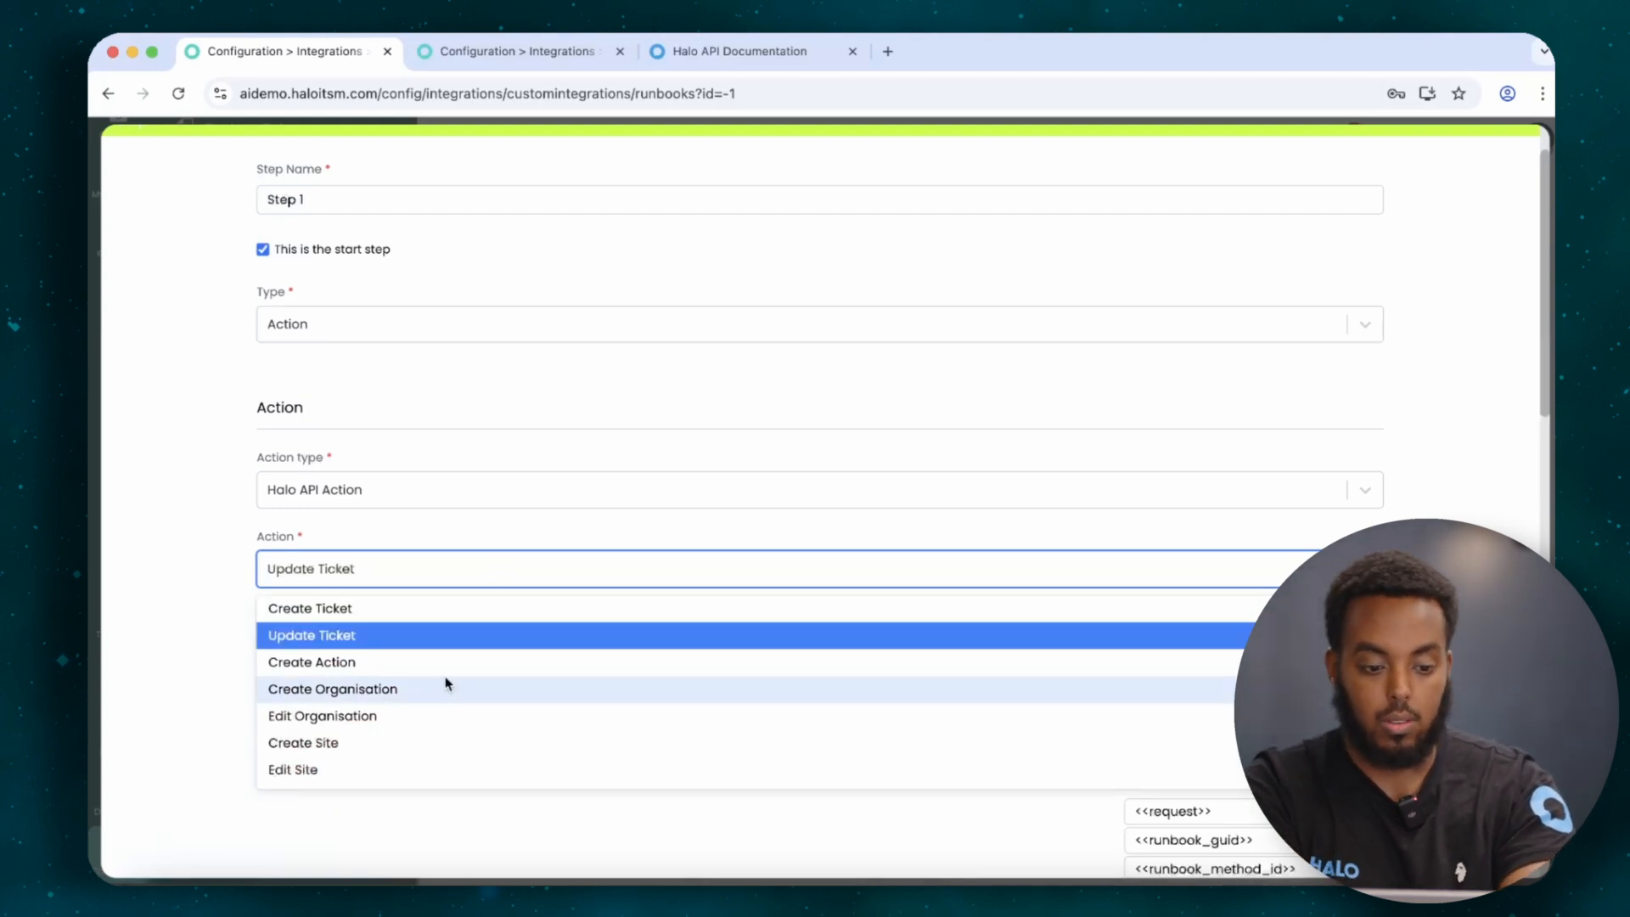
pyautogui.click(201, 593)
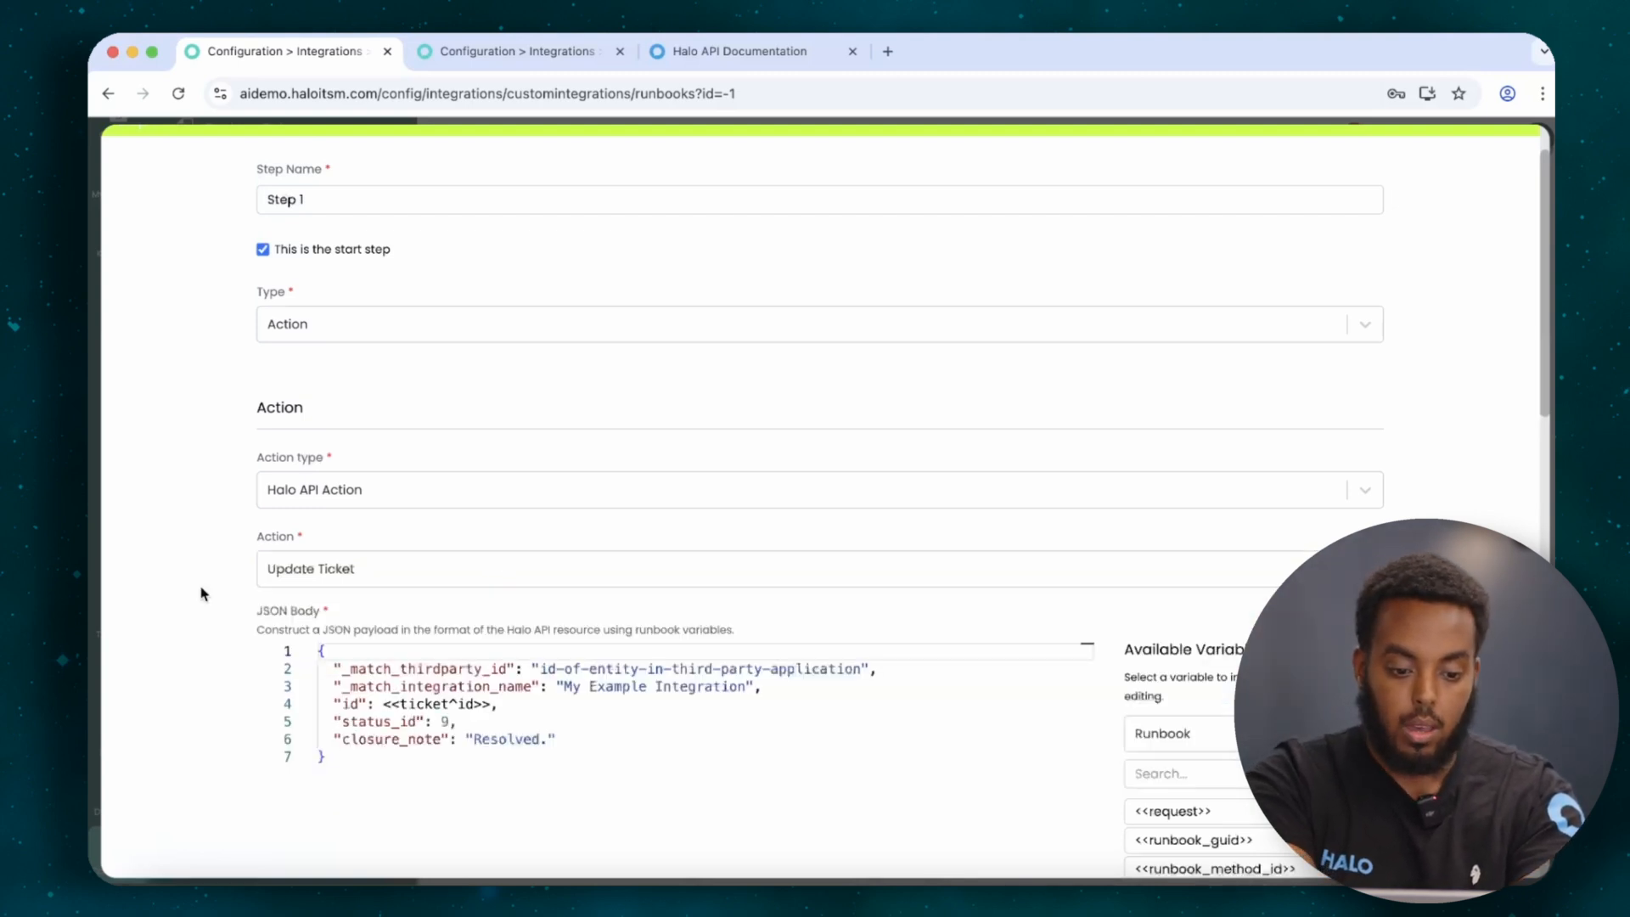
pyautogui.click(488, 704)
pyautogui.moveTo(488, 704); pyautogui.dragTo(390, 701)
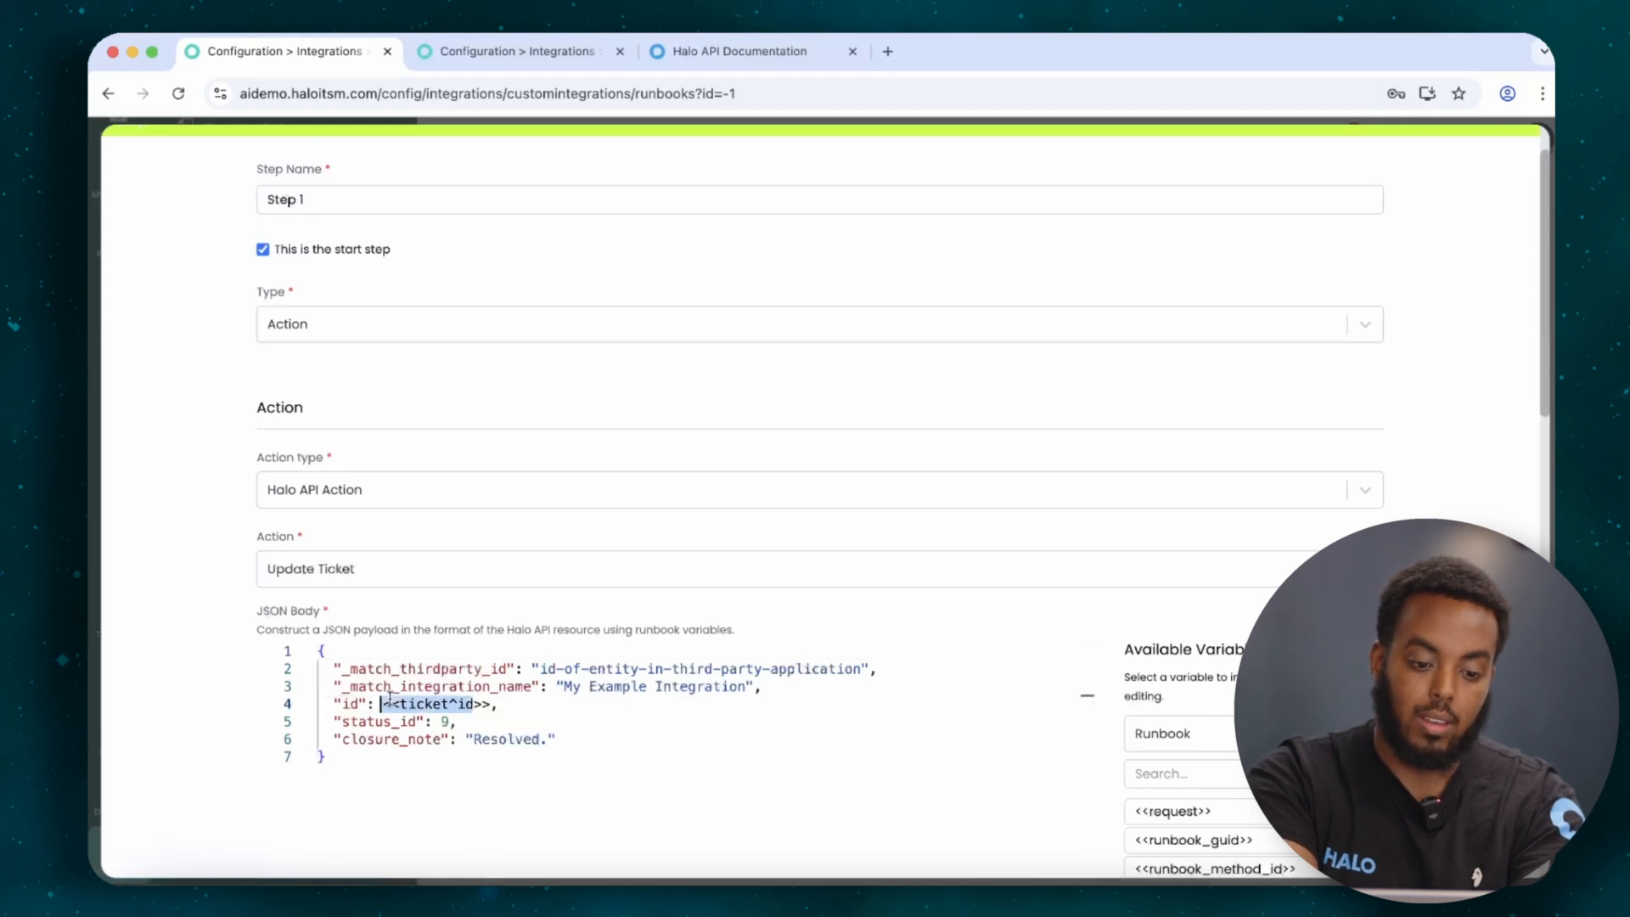
pyautogui.click(490, 703)
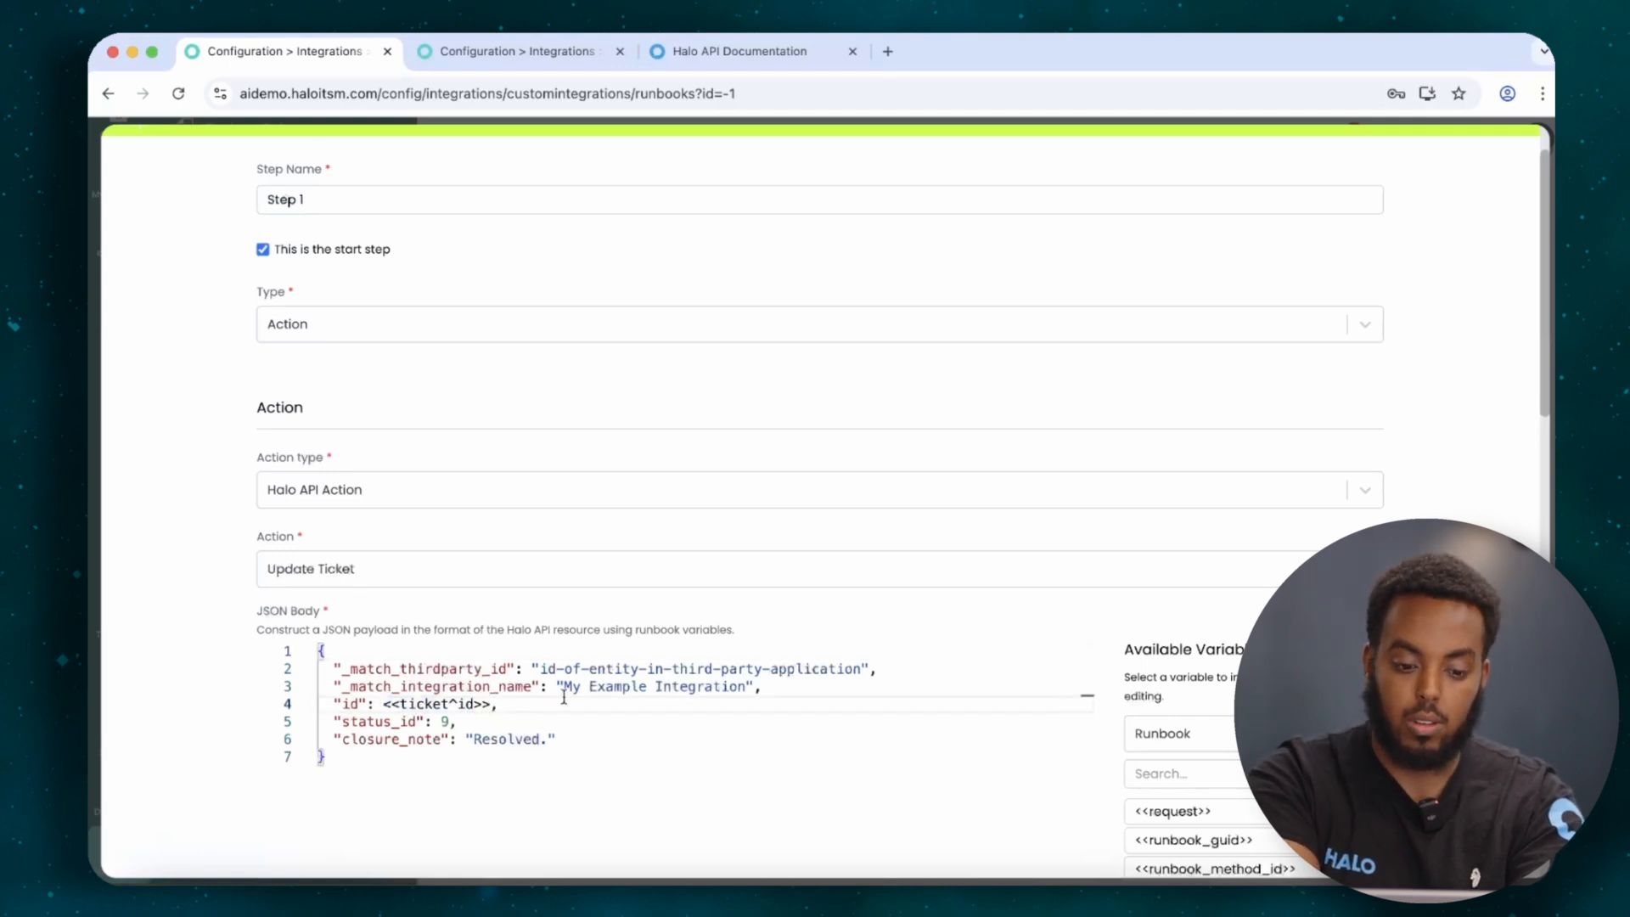
pyautogui.moveTo(384, 703)
pyautogui.mouseDown()
pyautogui.moveTo(513, 696)
pyautogui.moveTo(390, 698)
pyautogui.mouseUp()
pyautogui.click(490, 703)
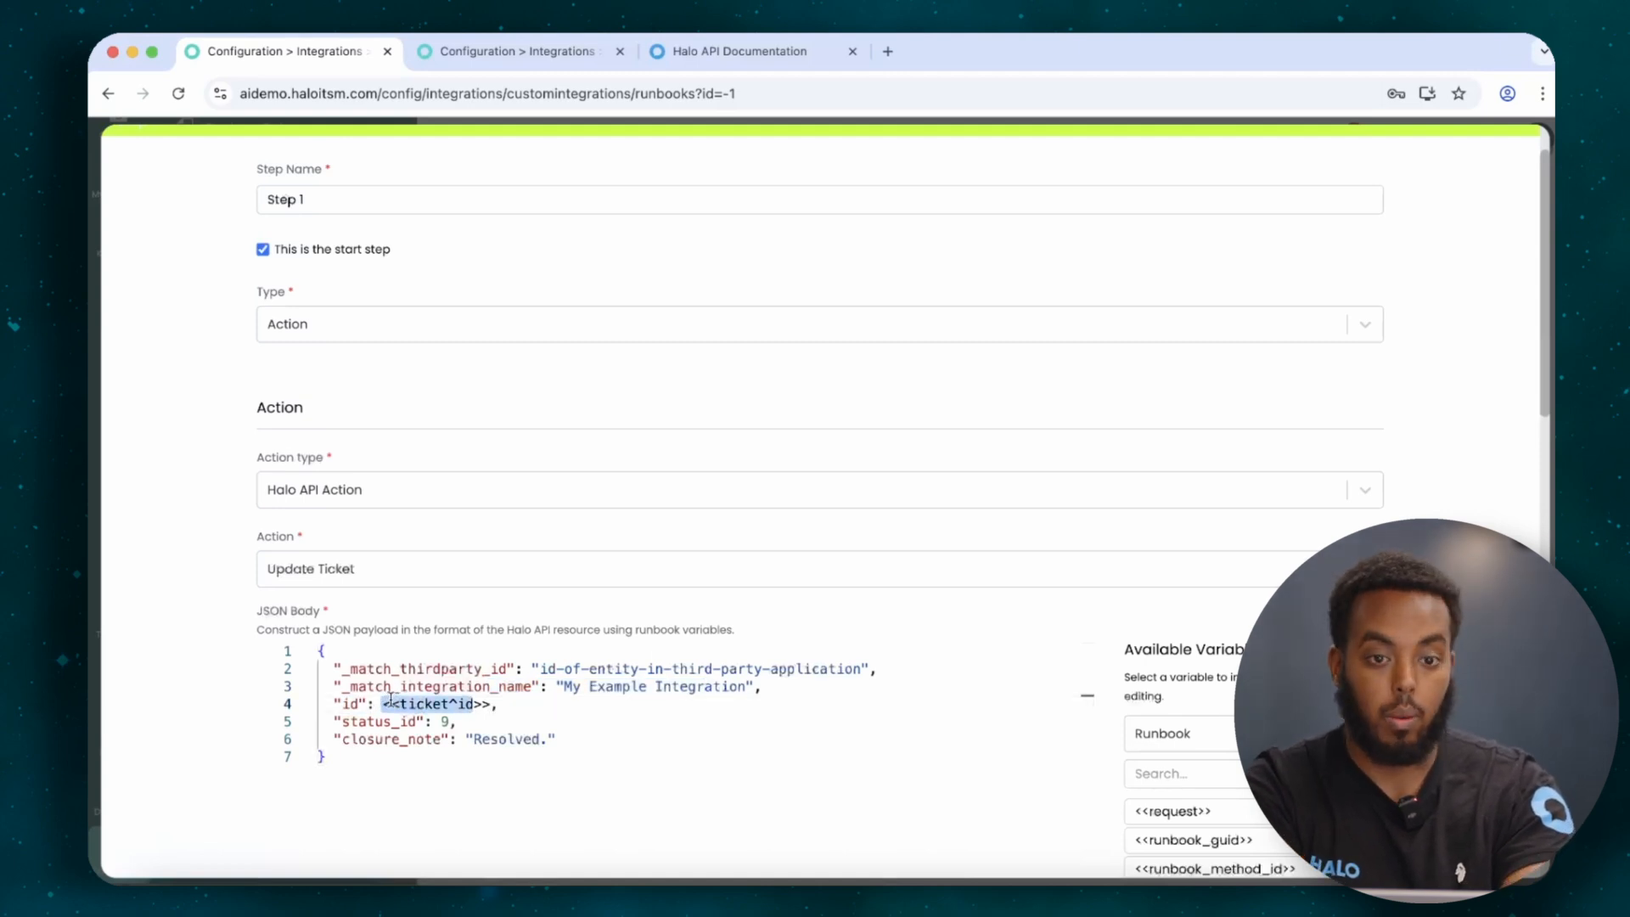
pyautogui.click(356, 493)
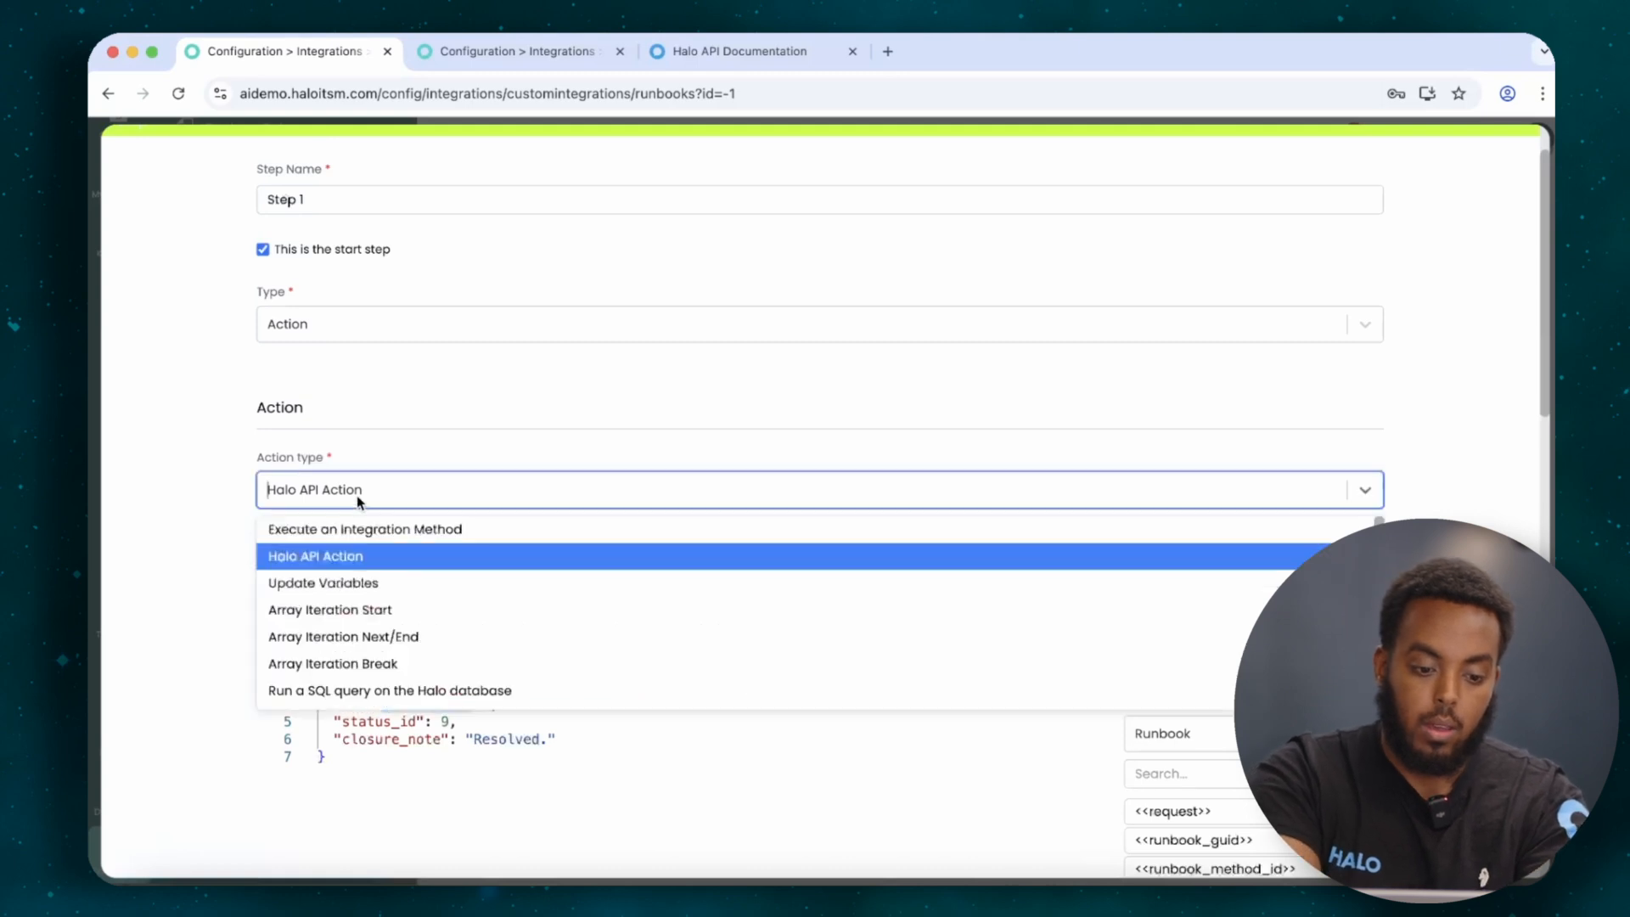
# Try the Update Variables and Array Iteration Start action types, checking their array options.
pyautogui.click(351, 584)
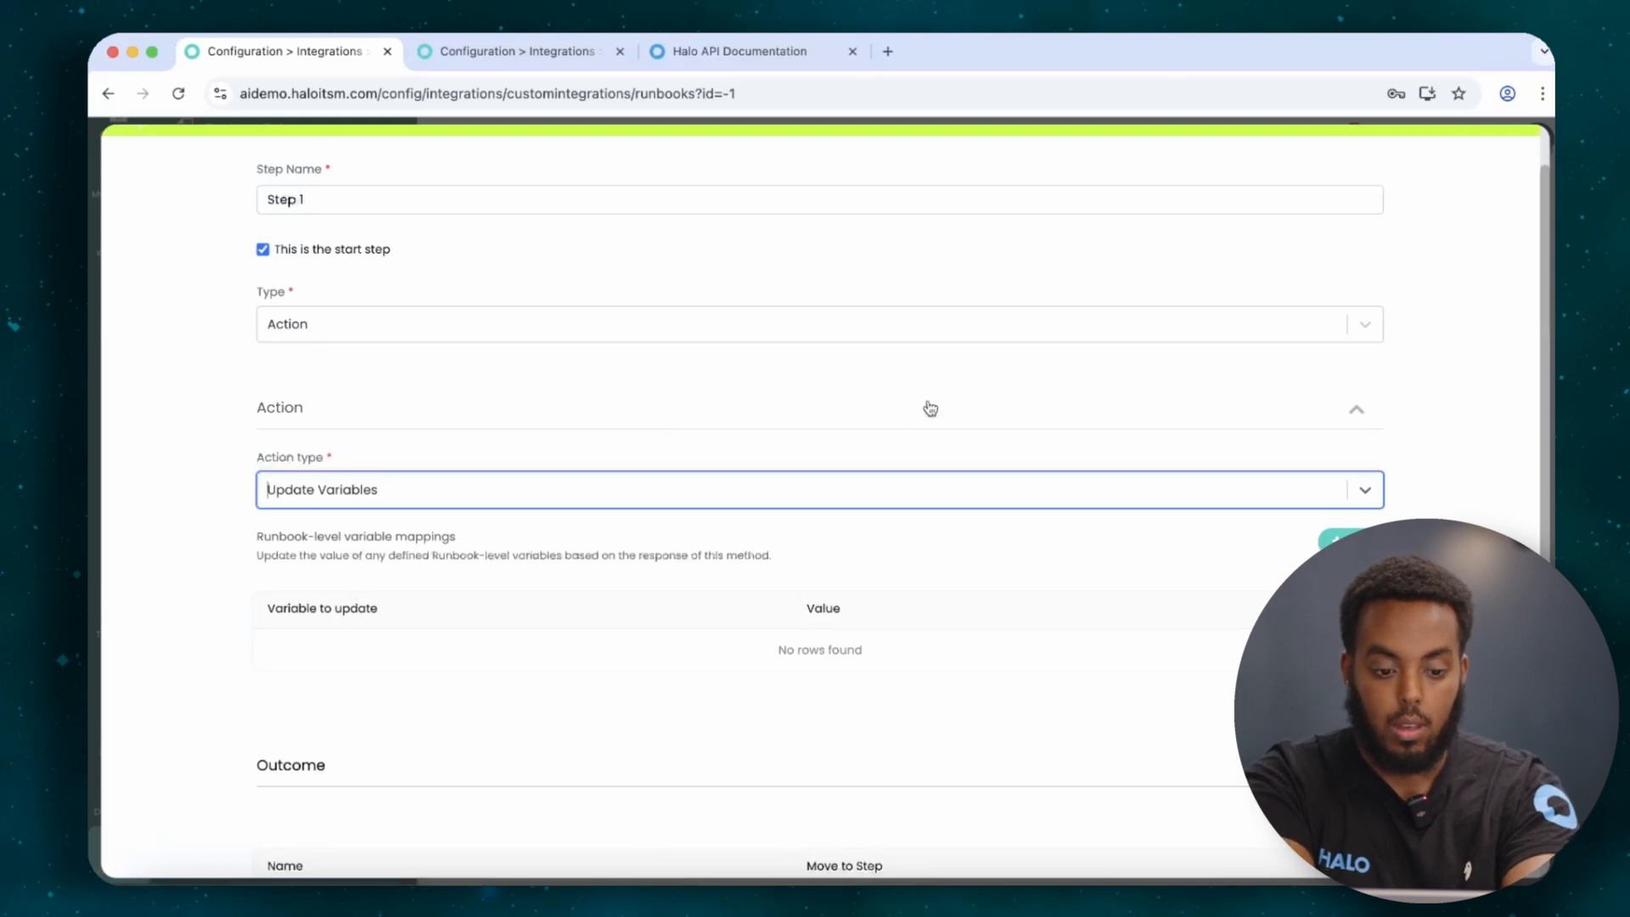
pyautogui.click(791, 485)
pyautogui.click(613, 611)
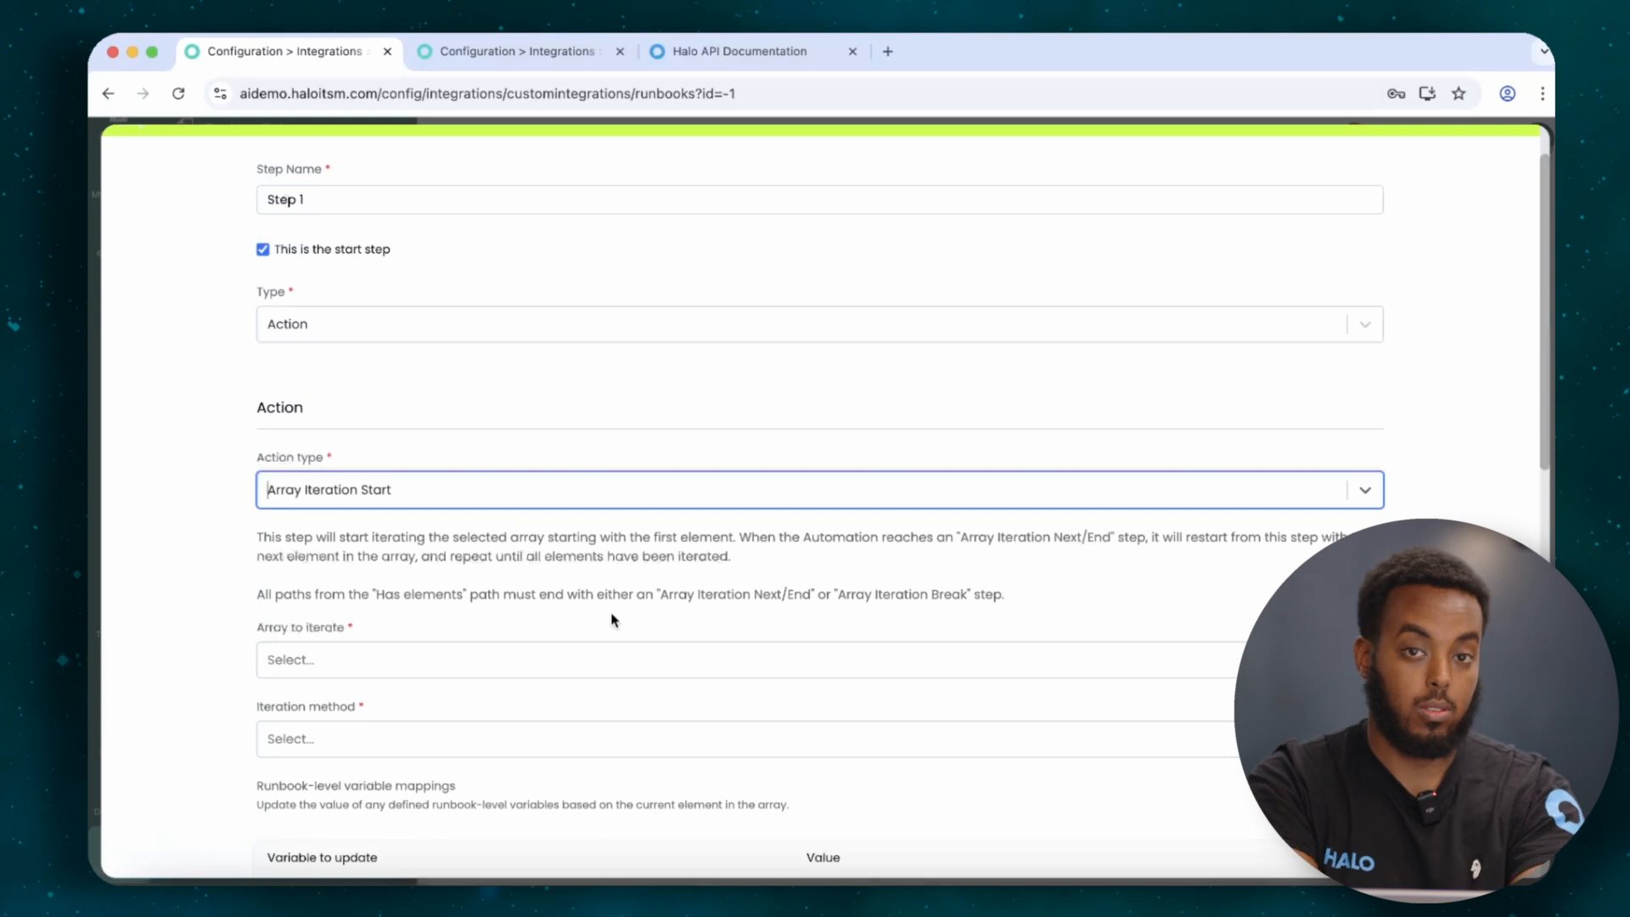
pyautogui.click(546, 652)
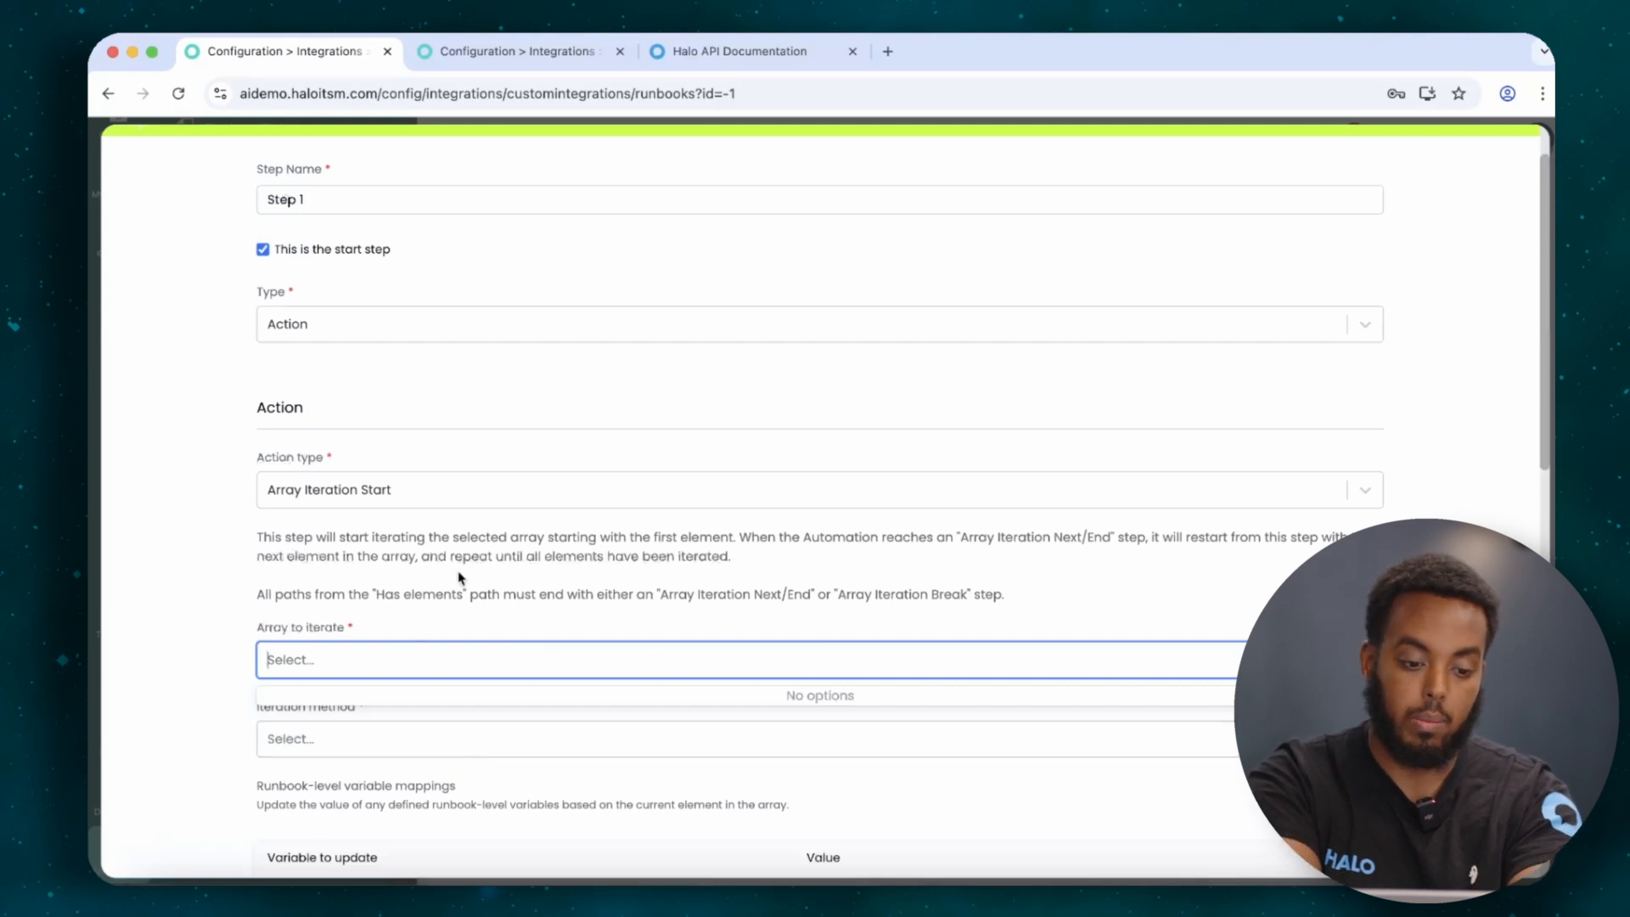
pyautogui.click(624, 626)
pyautogui.click(530, 738)
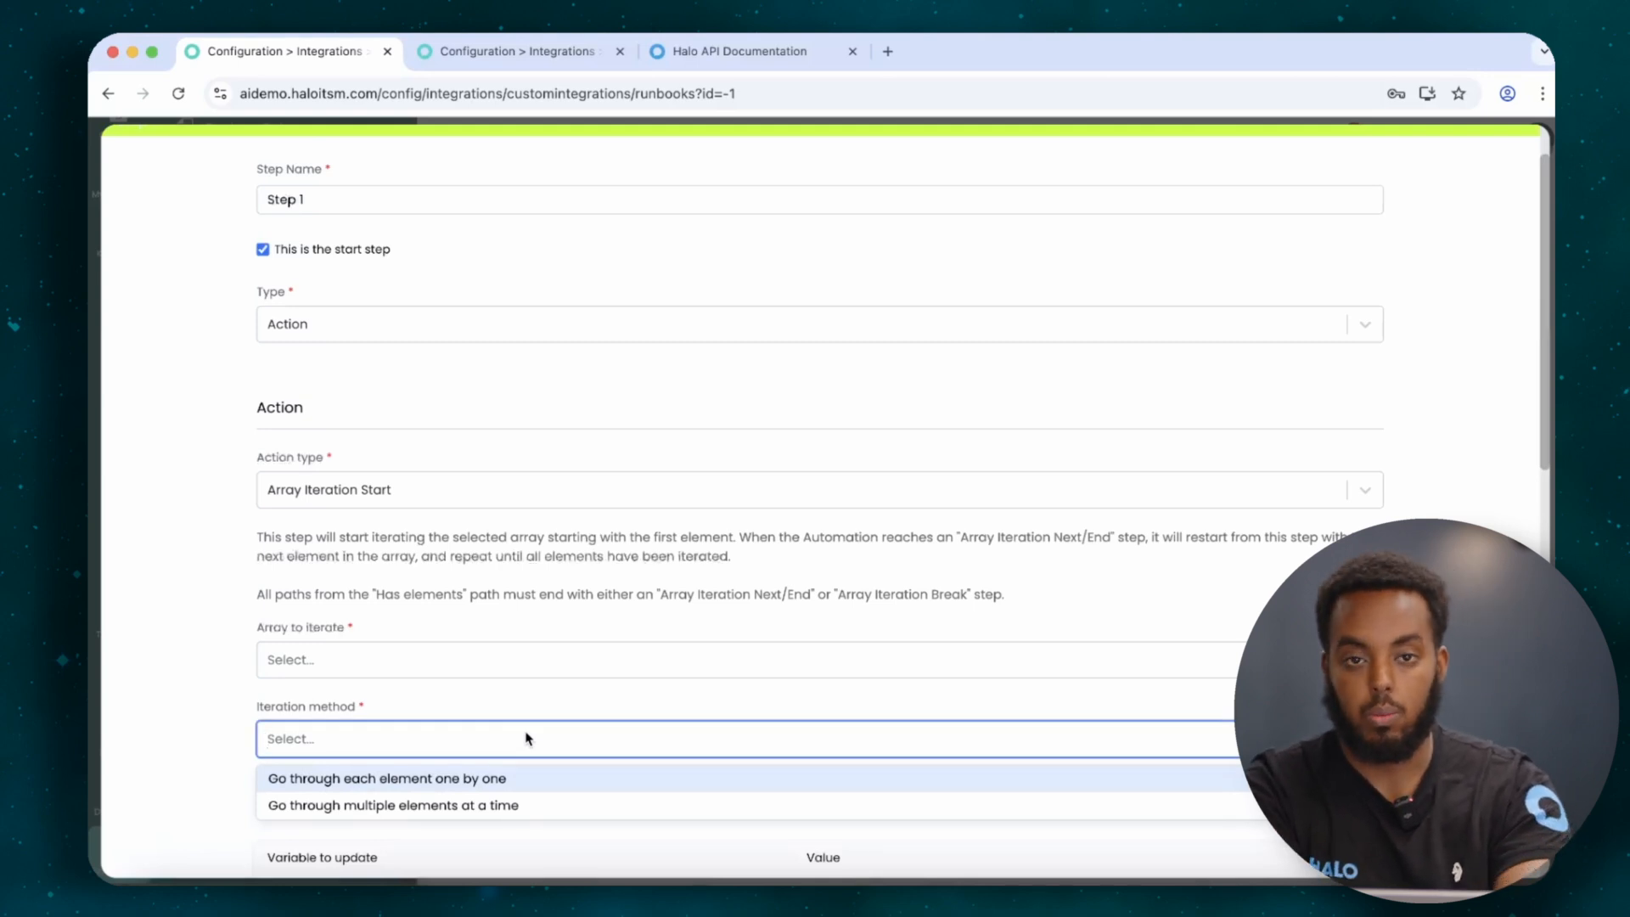
# Try Array Iteration Next/End, then set the action type to Run a SQL query on the Halo database.
pyautogui.click(560, 490)
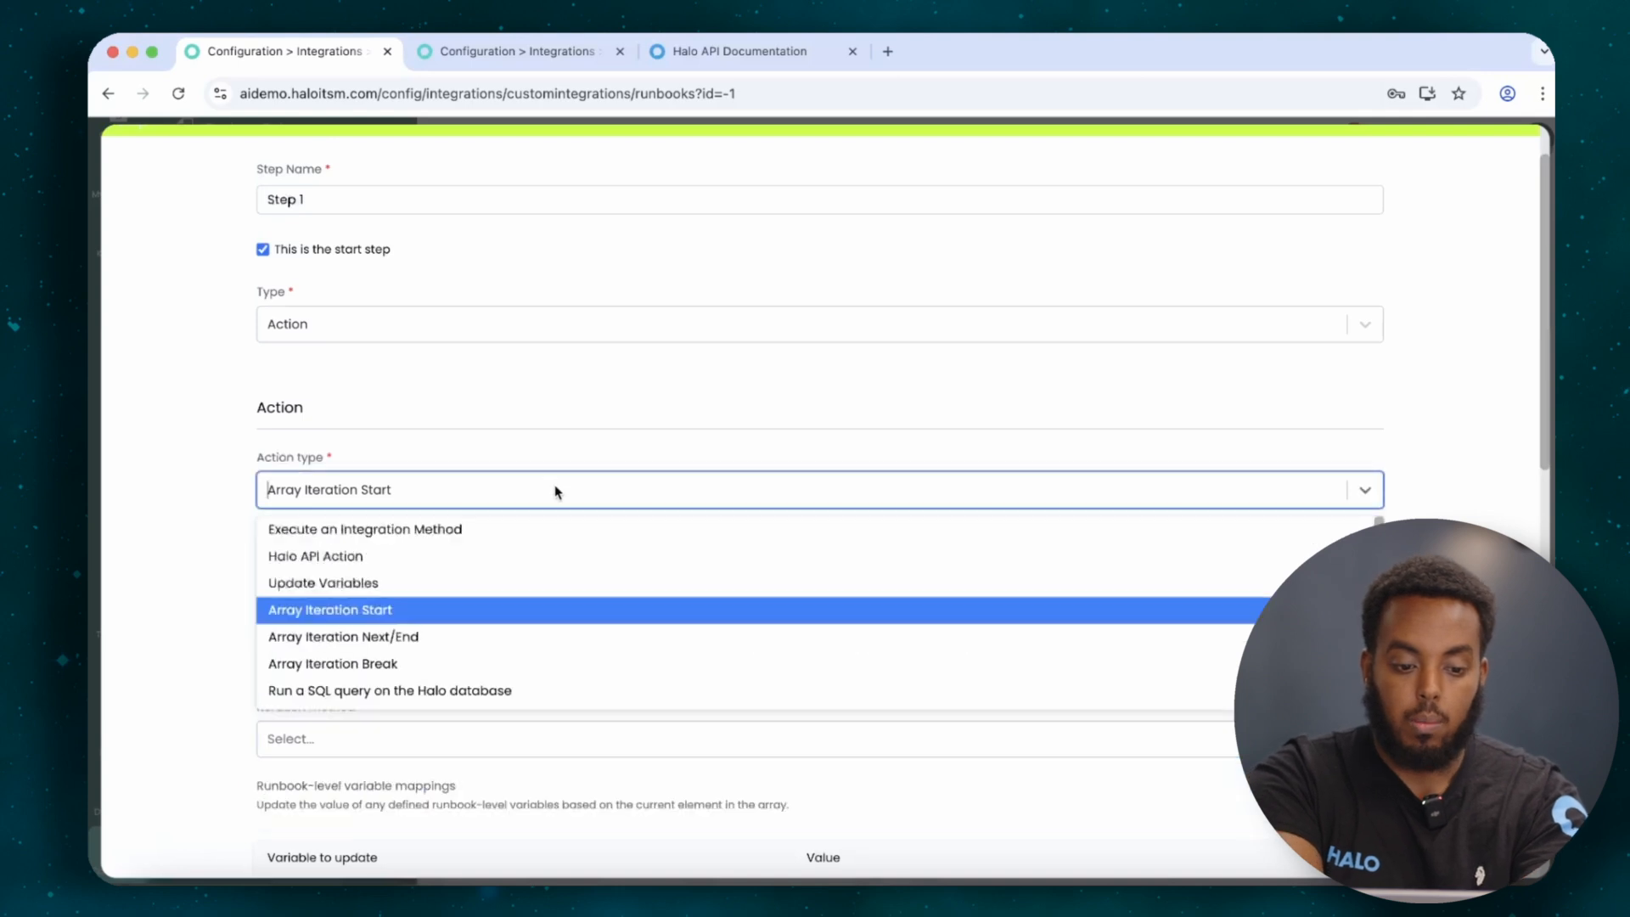
pyautogui.click(430, 637)
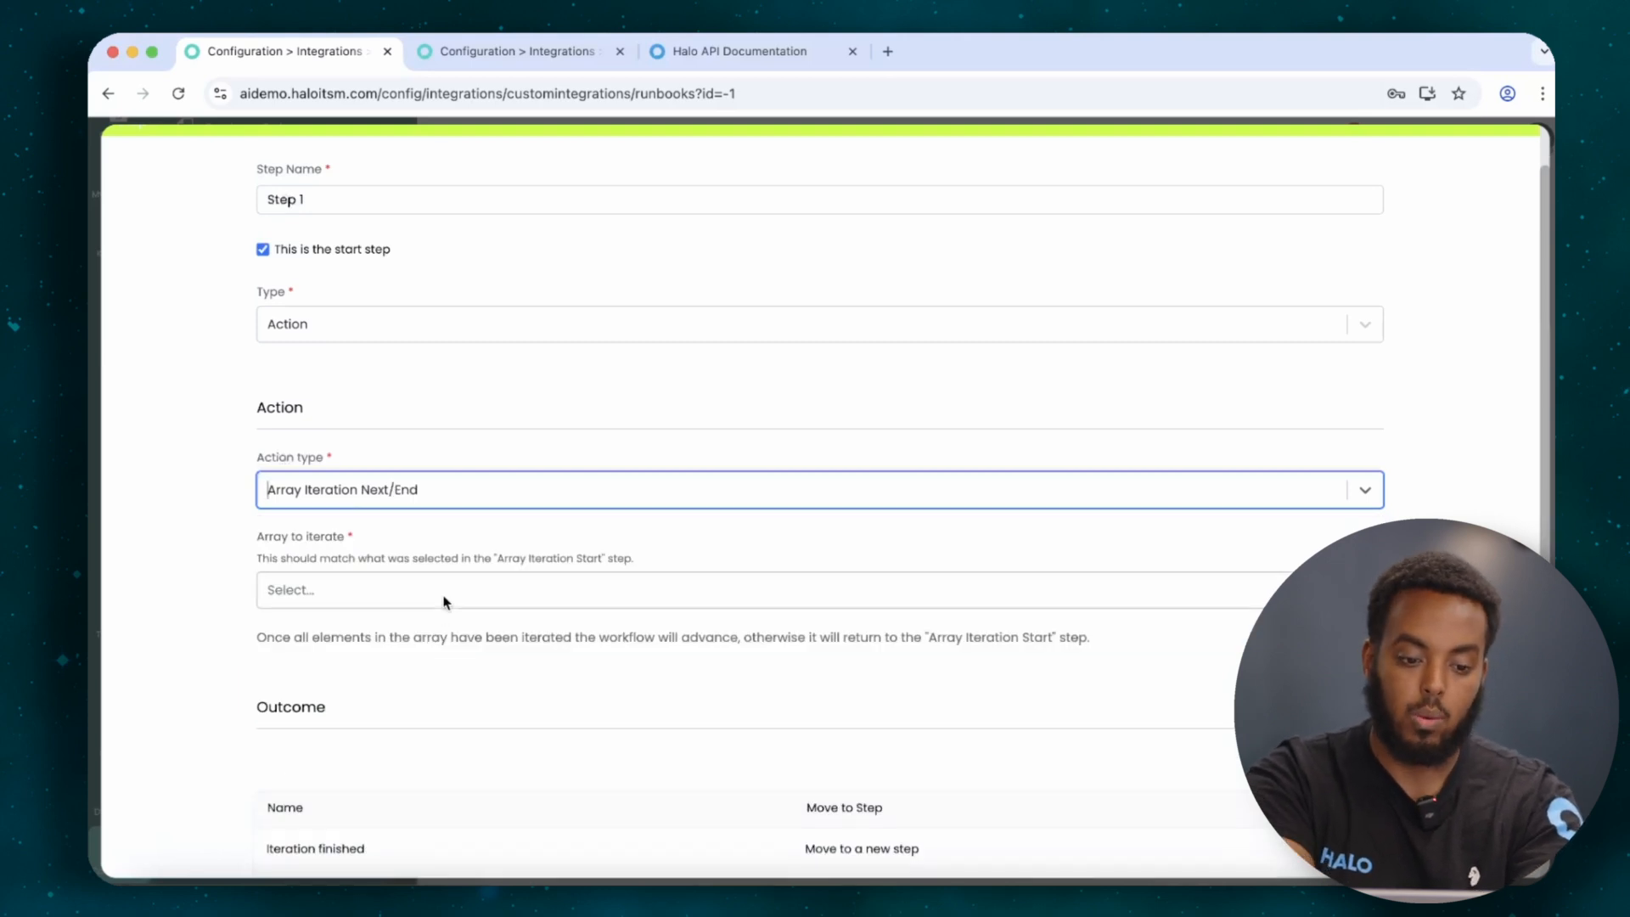
pyautogui.click(443, 598)
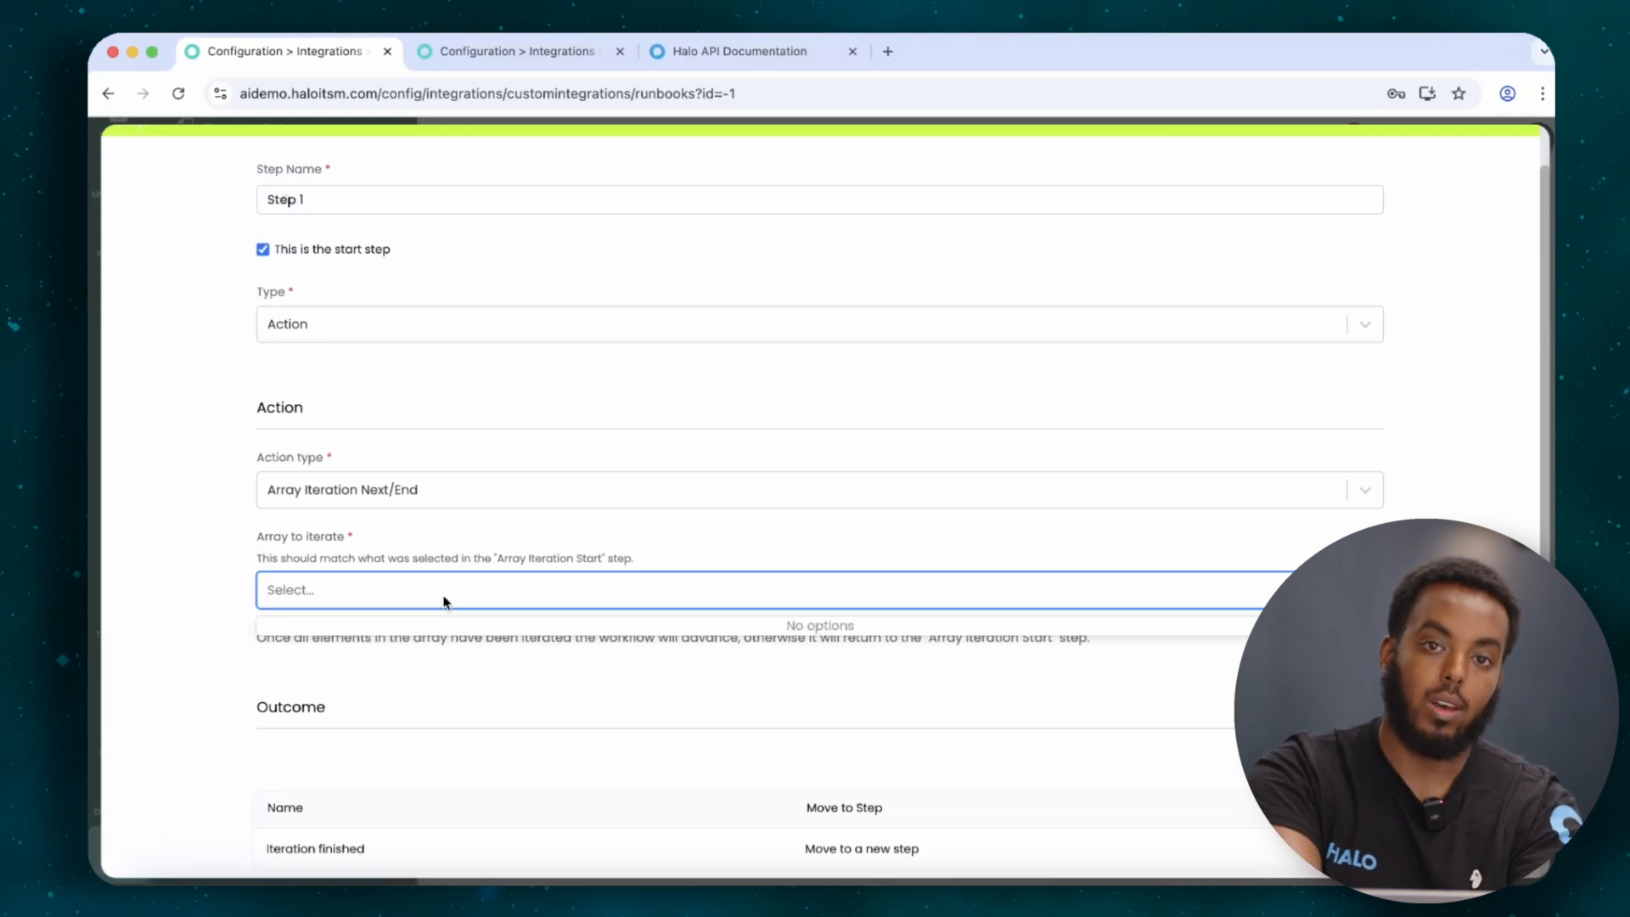
pyautogui.click(464, 491)
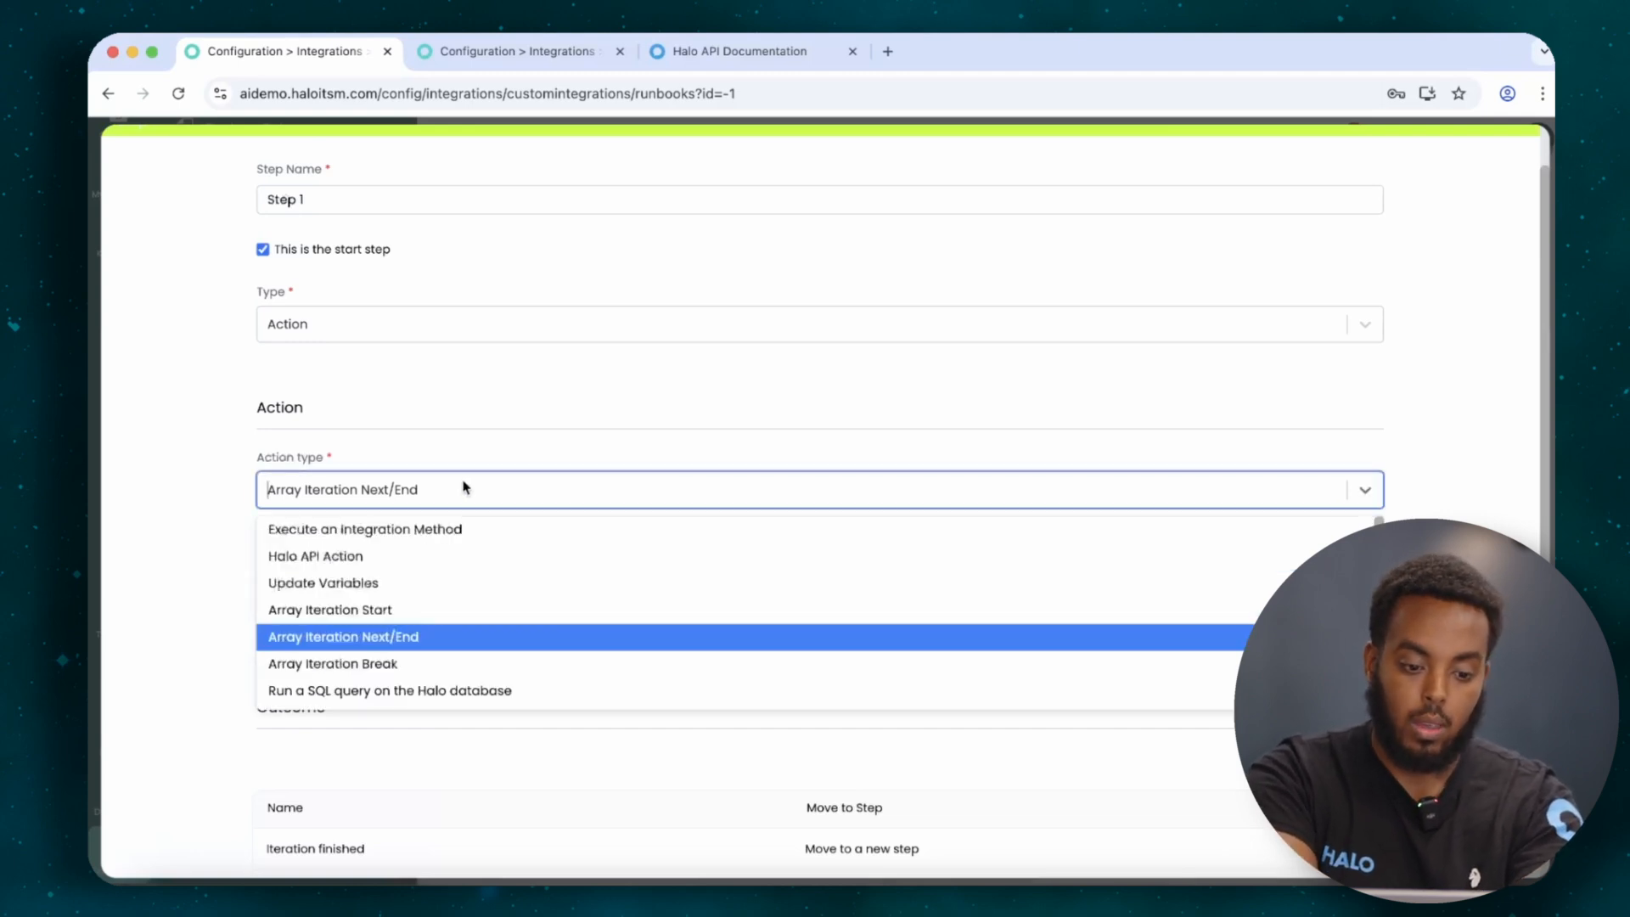
pyautogui.scroll(-1, 385, 679)
pyautogui.click(387, 674)
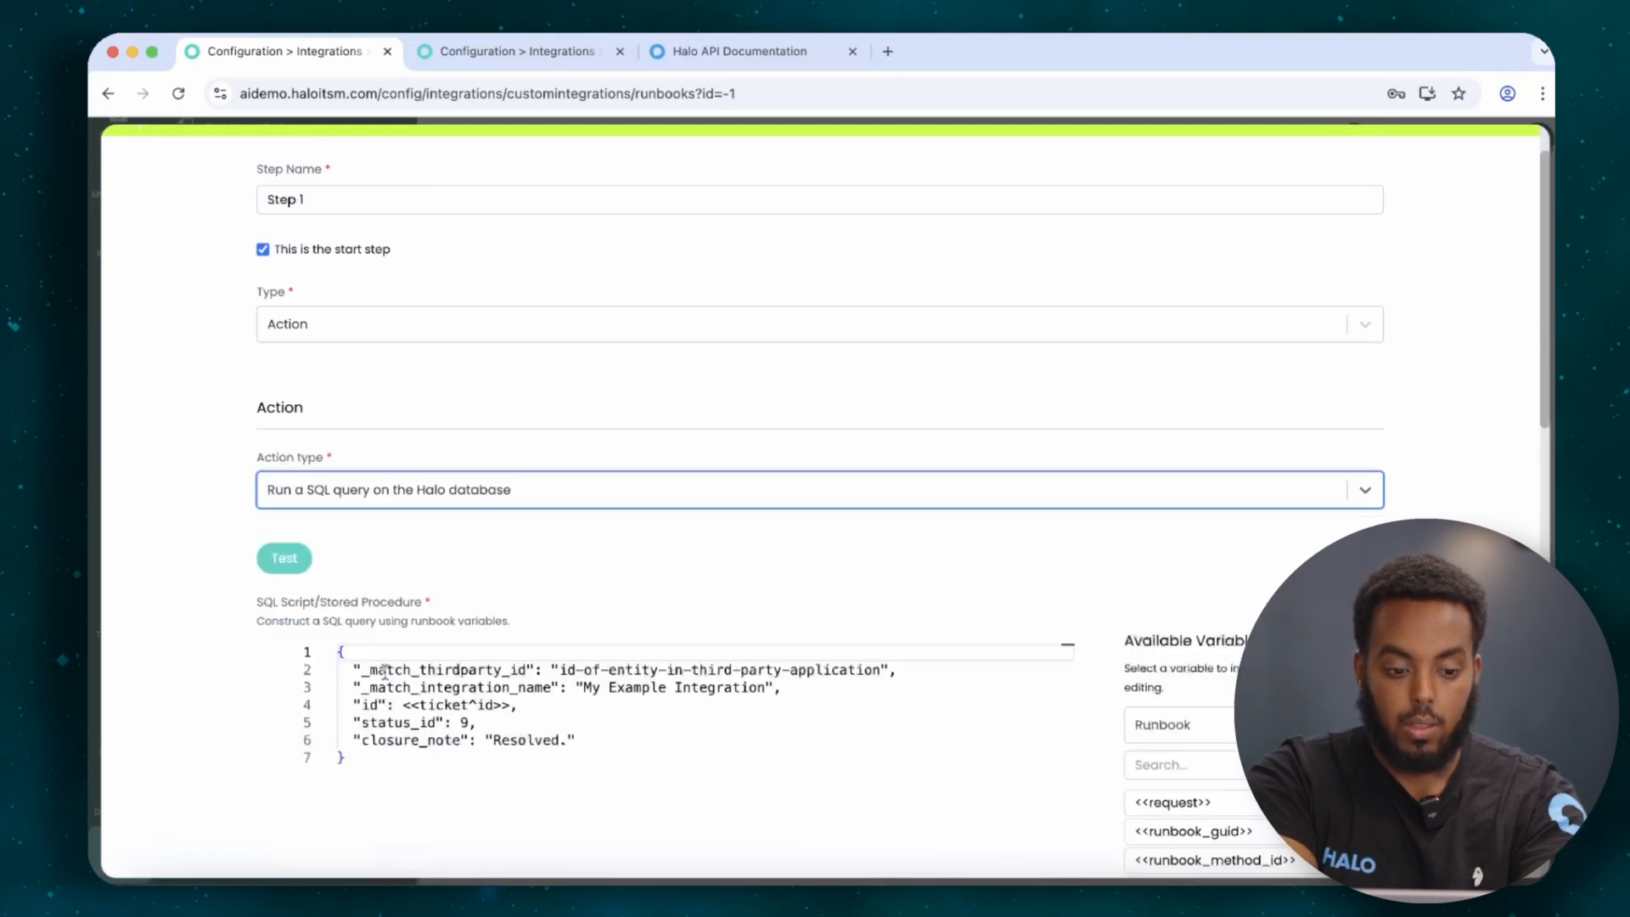
# Delete the sample script and change Step 1's action type to Sleep.
pyautogui.moveTo(418, 762); pyautogui.dragTo(330, 641)
pyautogui.press('BackSpace')
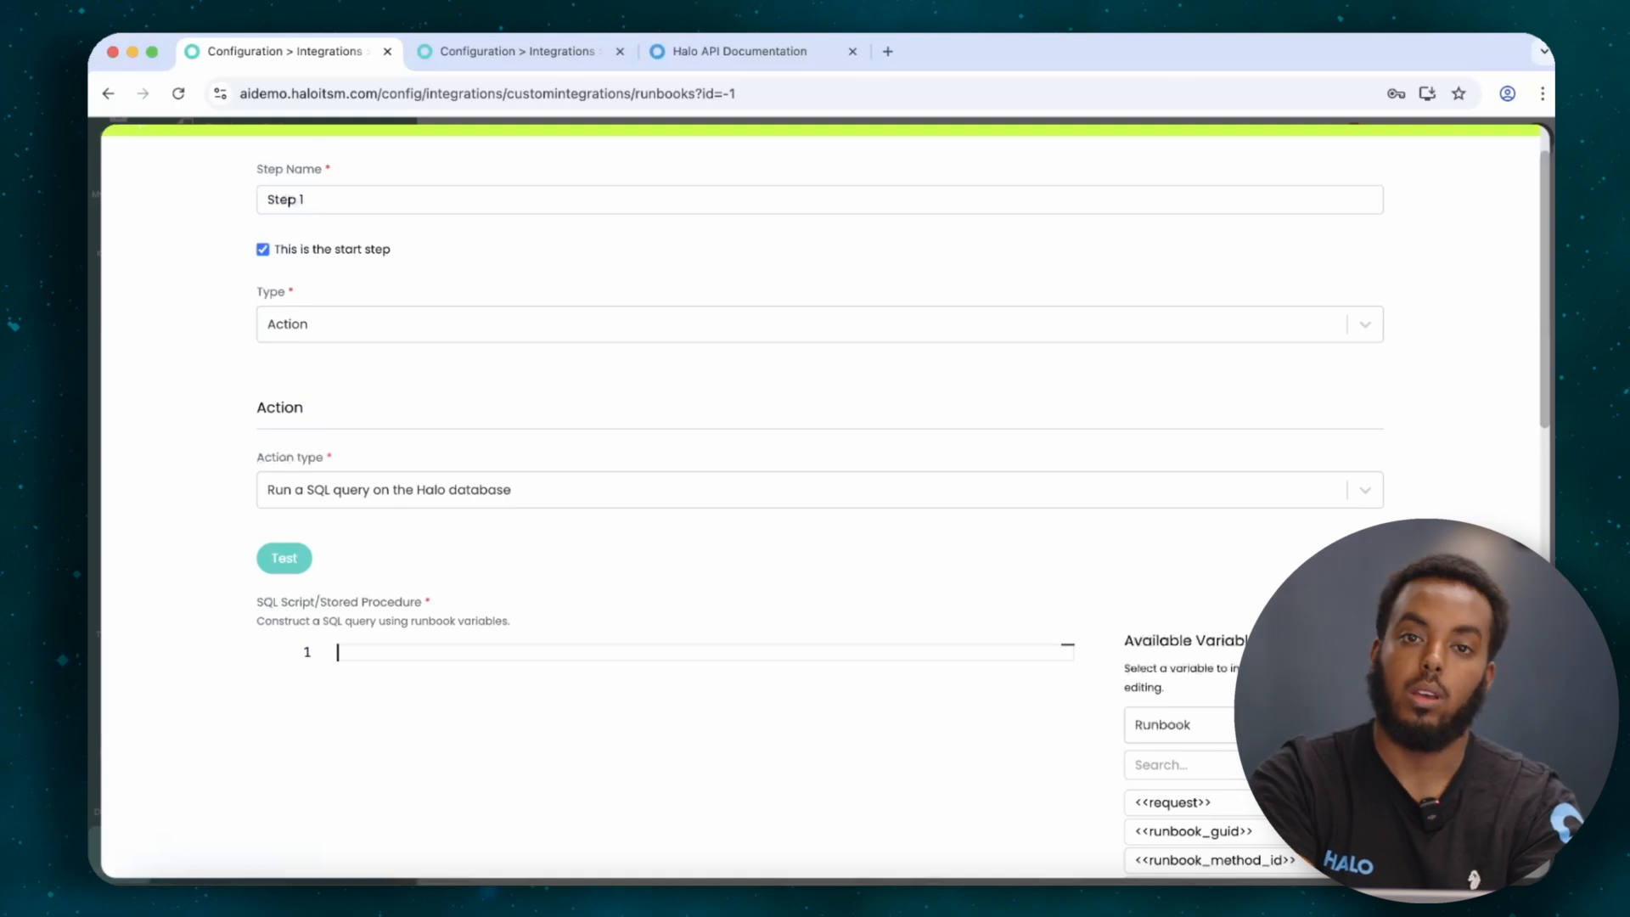
pyautogui.click(374, 494)
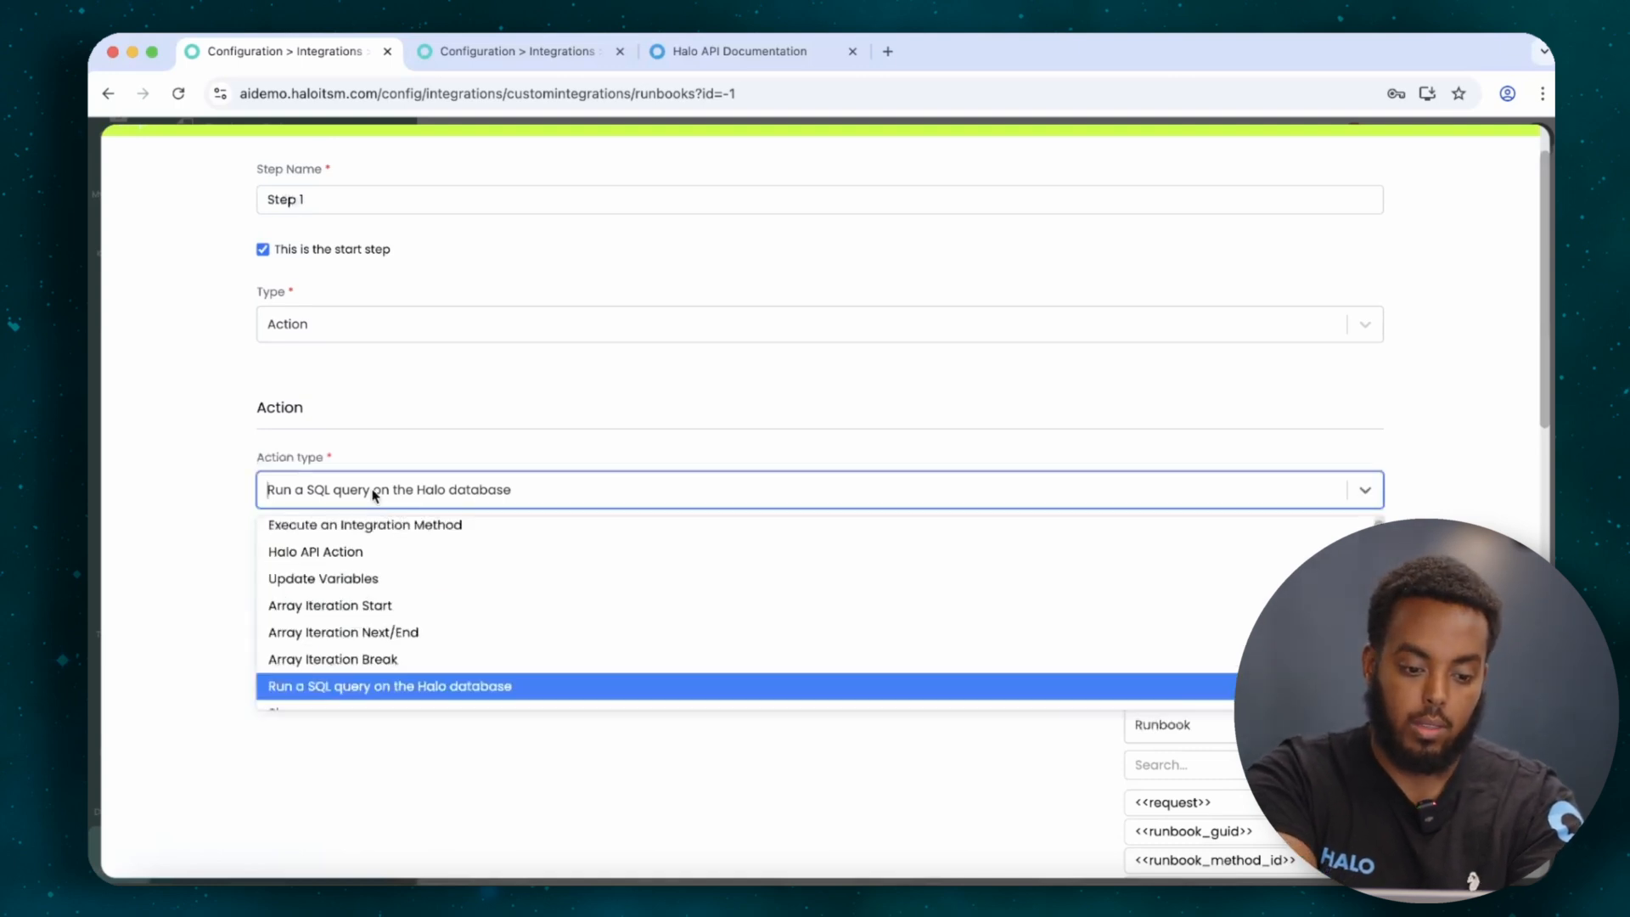
pyautogui.scroll(-1, 317, 717)
pyautogui.click(315, 699)
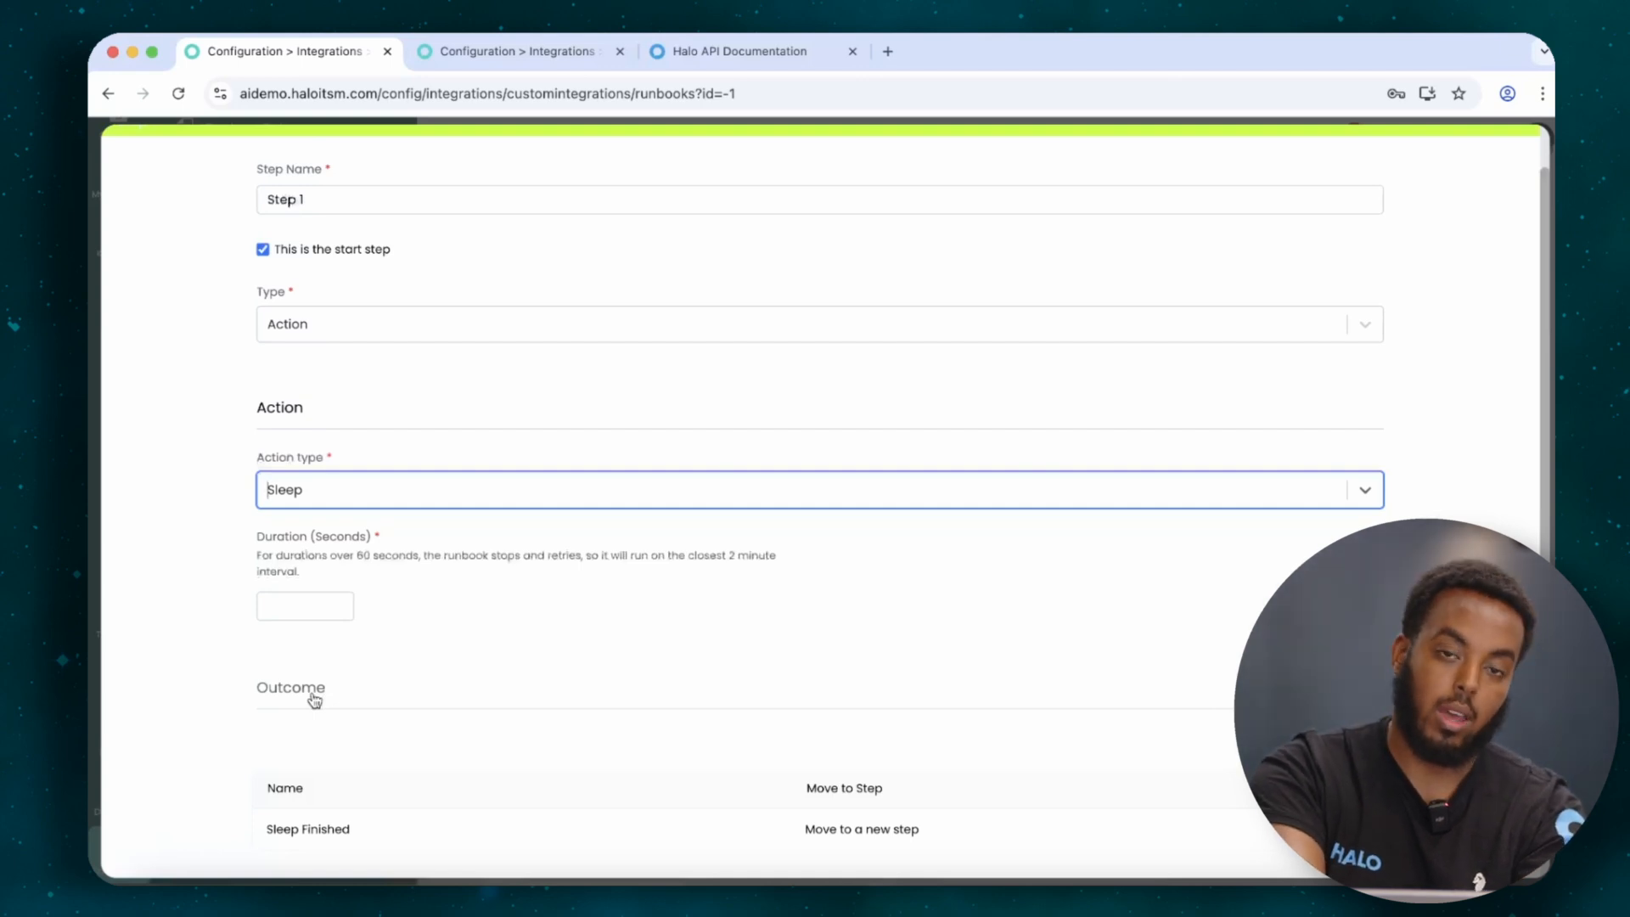
pyautogui.scroll(2, 684, 349)
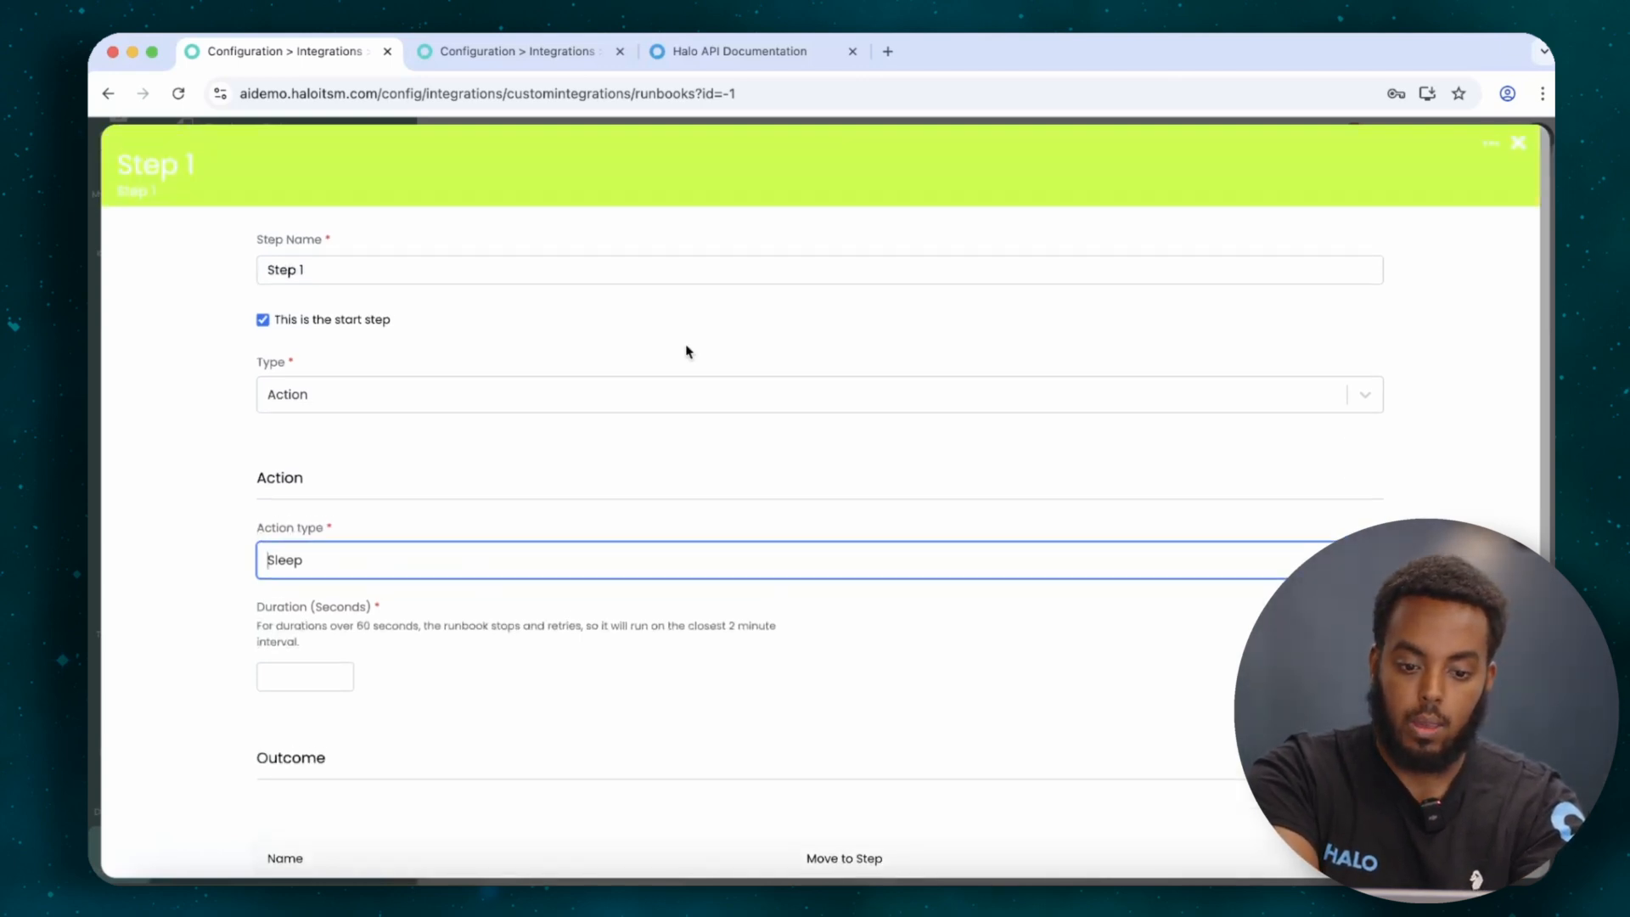
# Leave the current step and open the OpenAI Sentiment Analysis & KB Creation & Case Wrap Up runbook.
pyautogui.click(1518, 142)
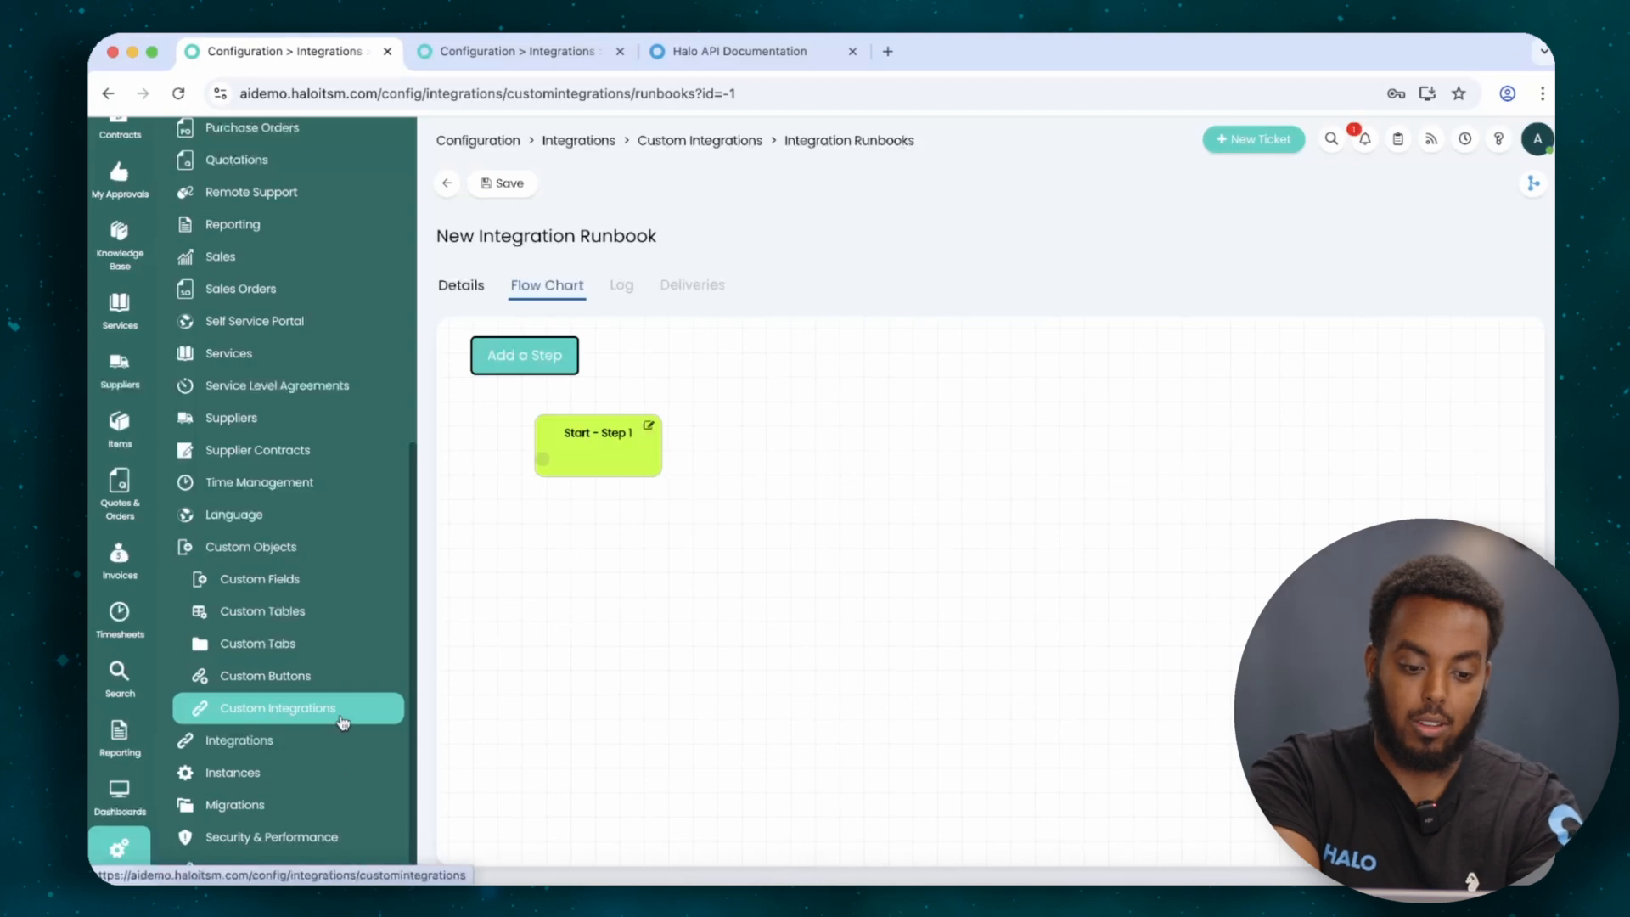
pyautogui.click(344, 710)
pyautogui.click(576, 526)
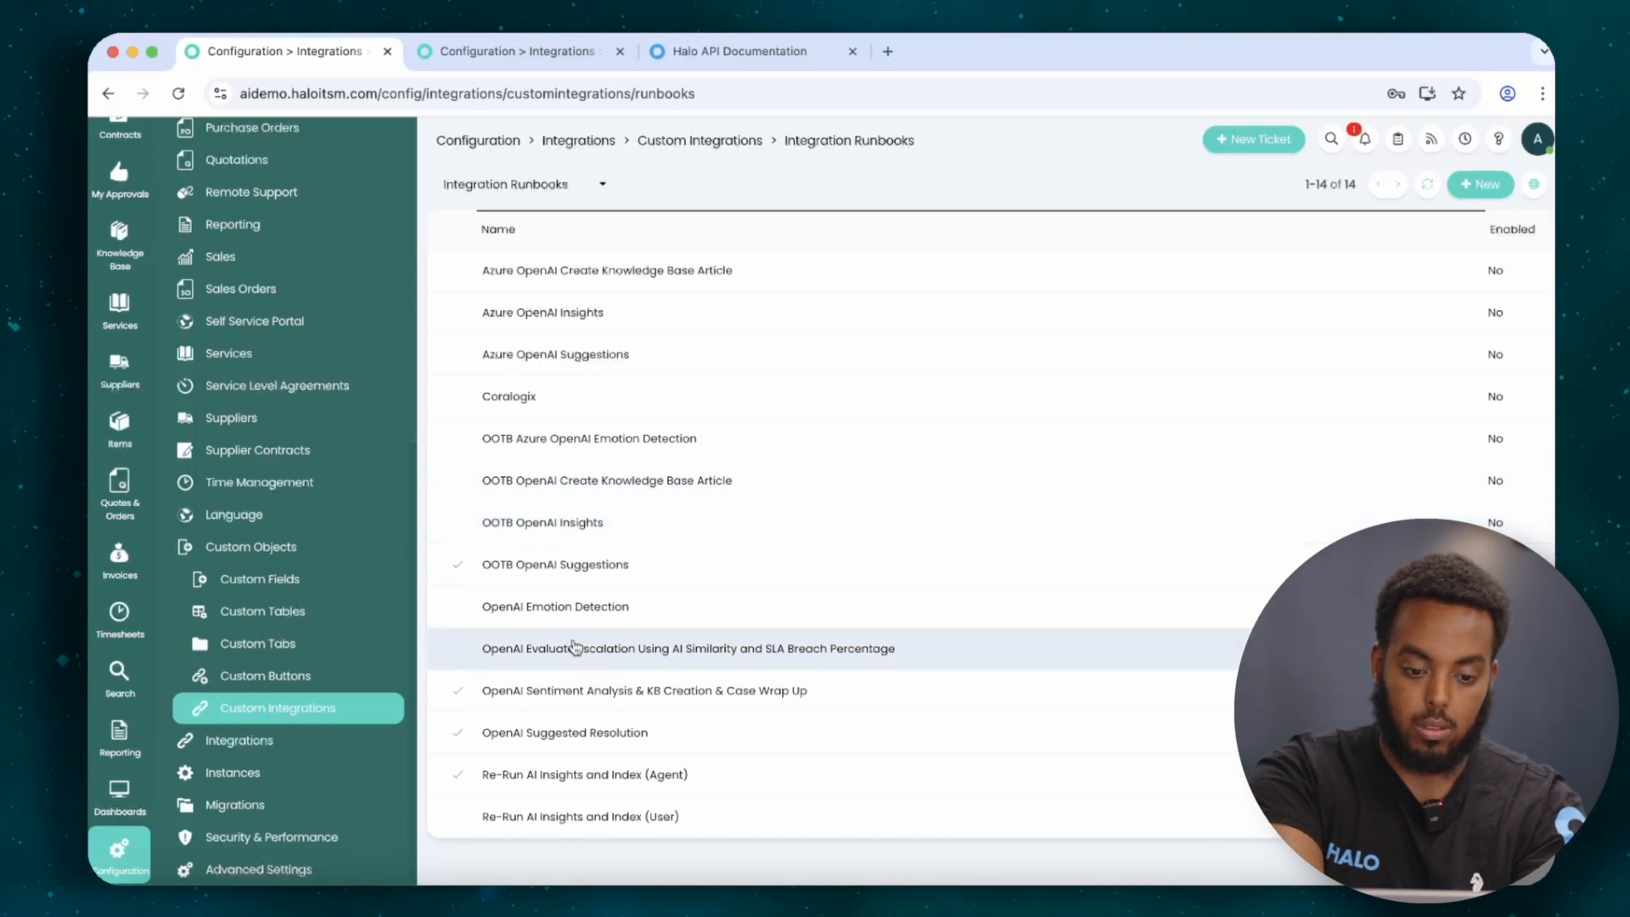
pyautogui.click(600, 693)
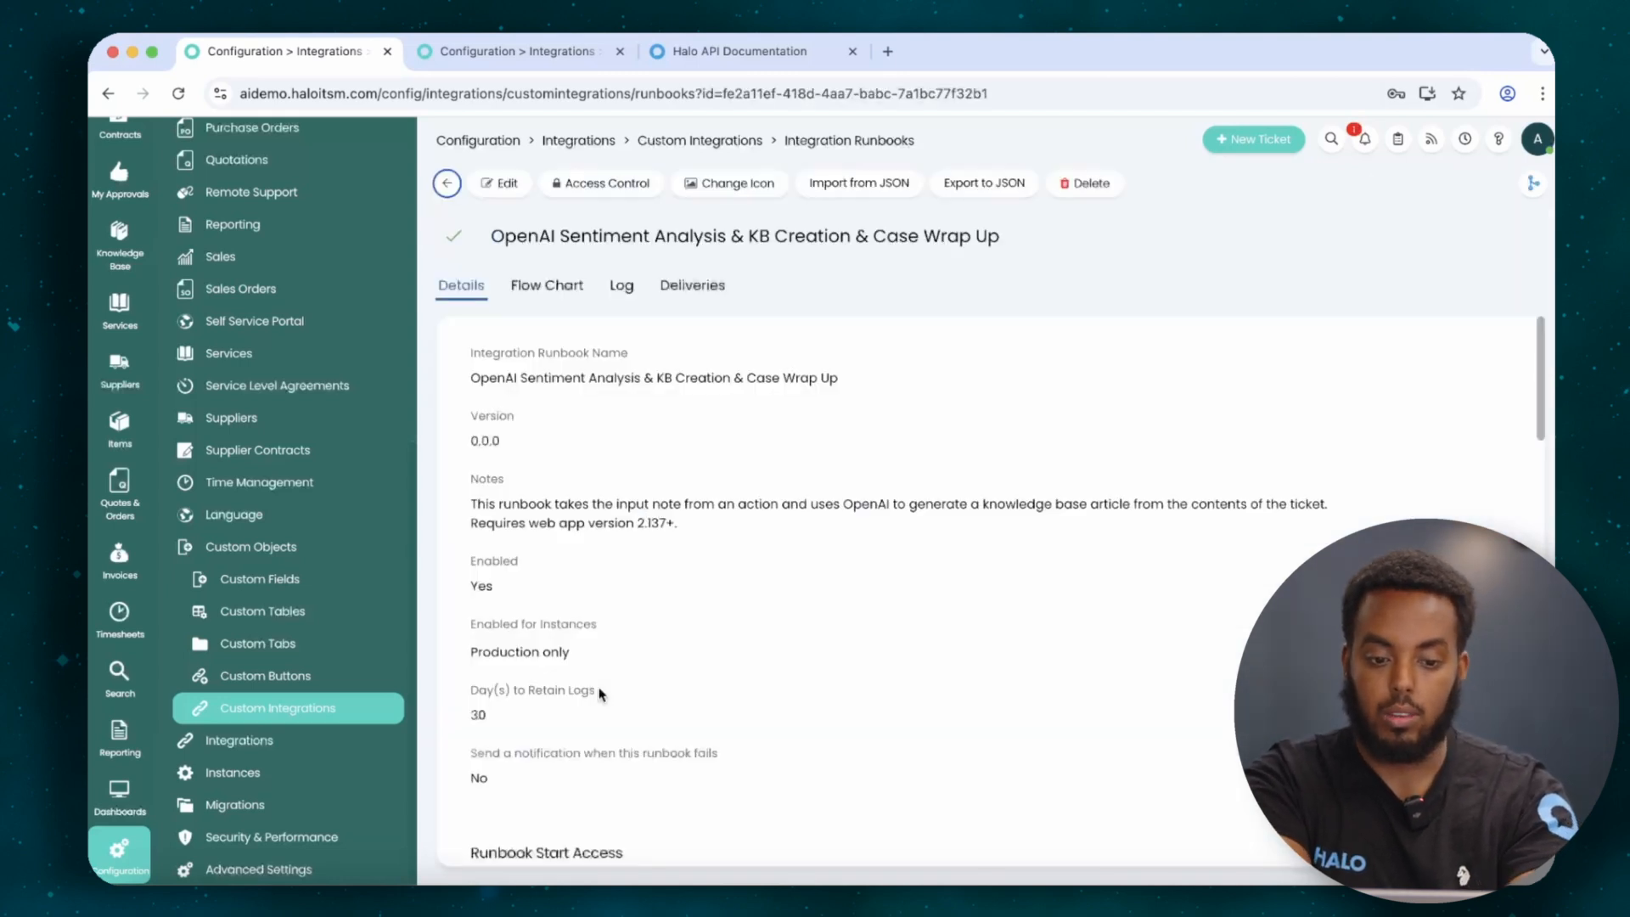
# Edit the runbook's flow chart and open Step 1, OpenAI: Evaluate Emotion.
pyautogui.click(571, 286)
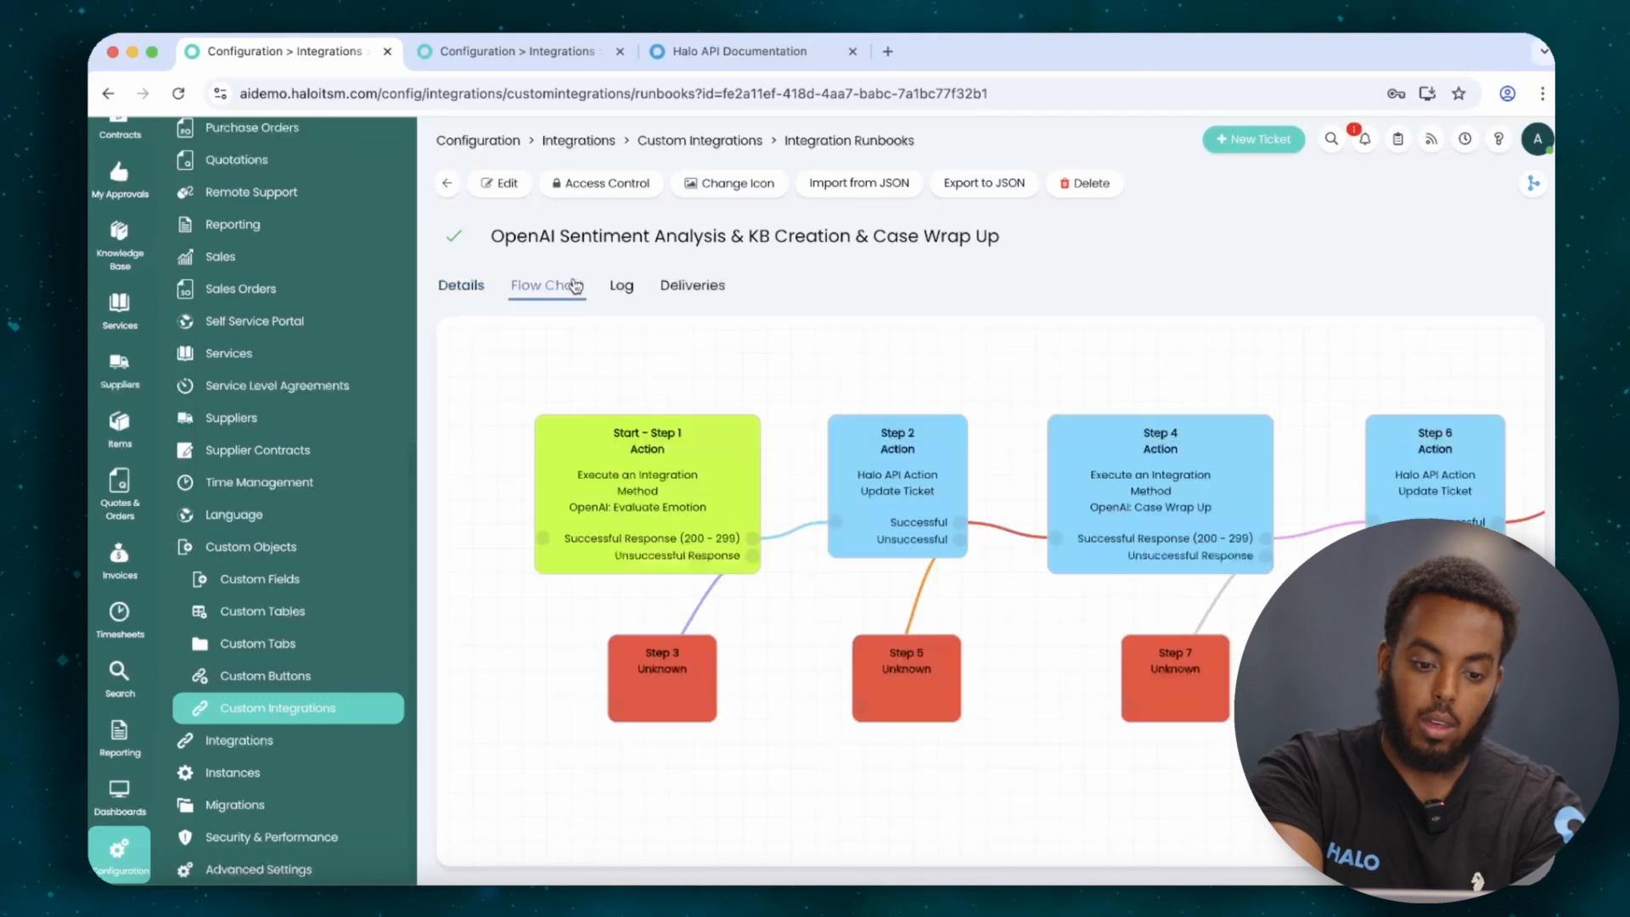
pyautogui.click(506, 183)
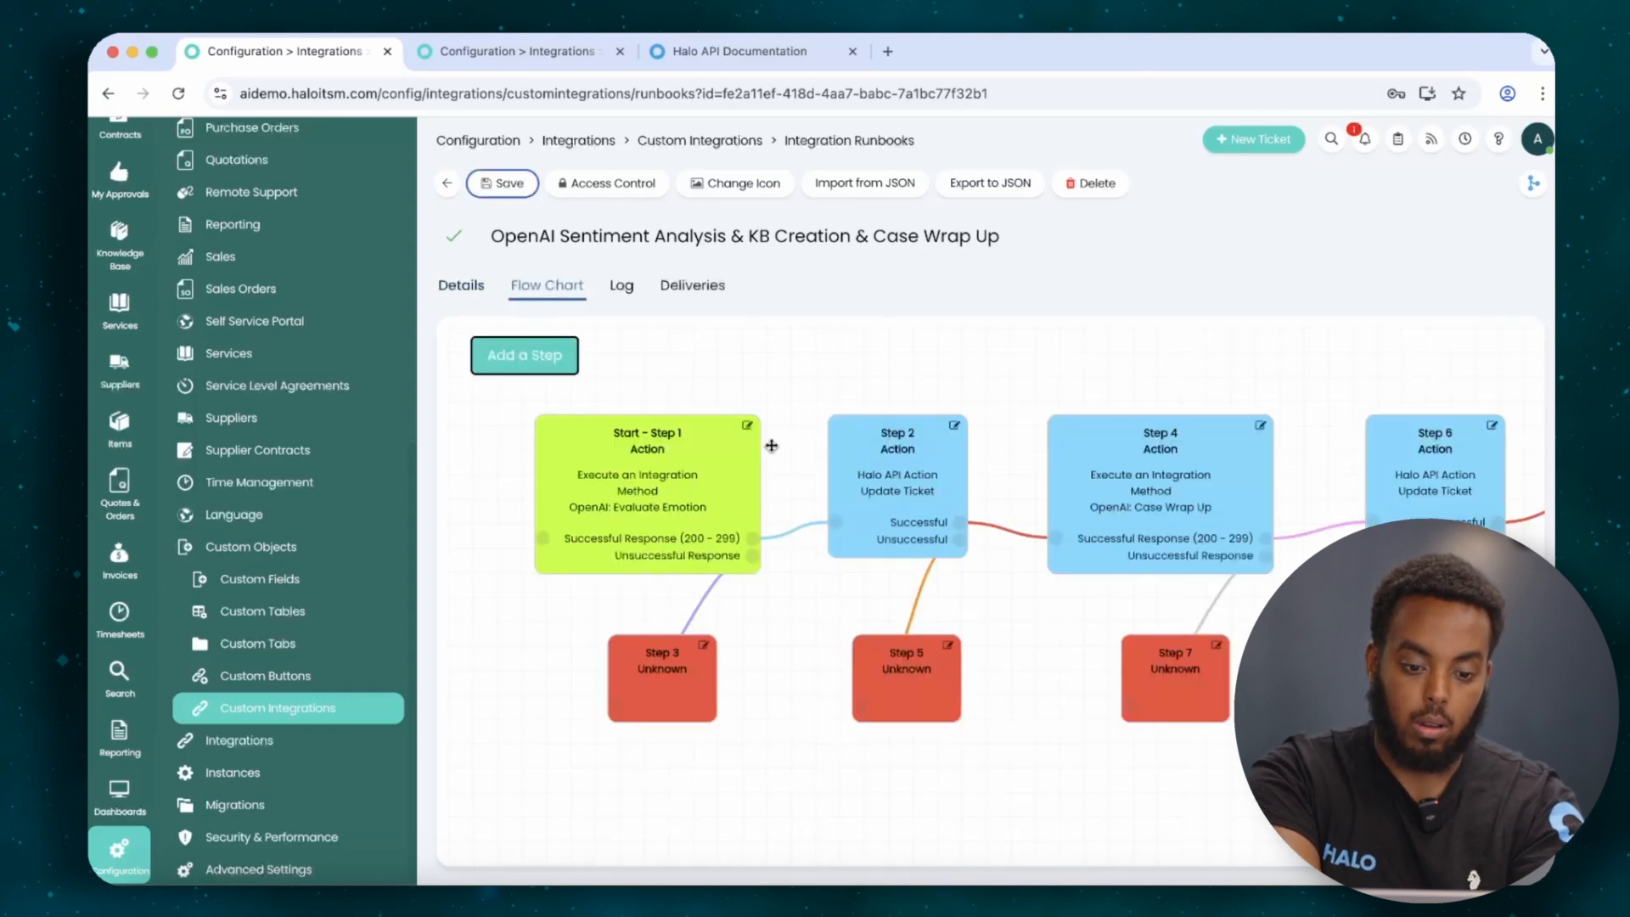
pyautogui.click(751, 436)
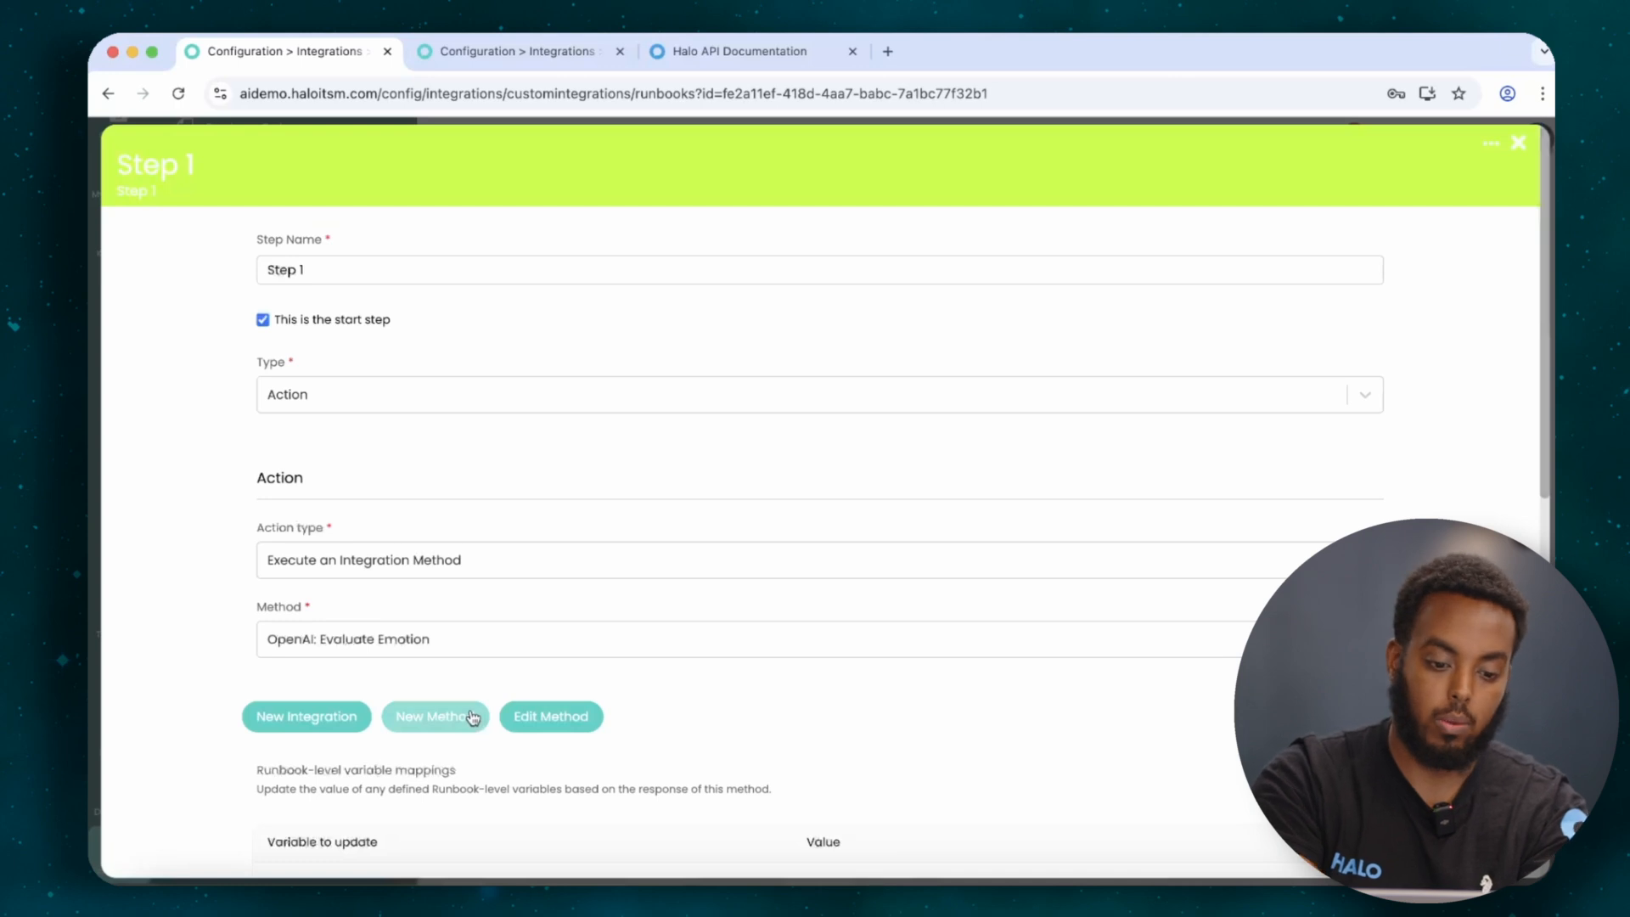
# In the Evaluate Emotion method's JSON body, highlight the gpt-3.5-turbo model, chat completions endpoint and system prompt.
pyautogui.click(547, 715)
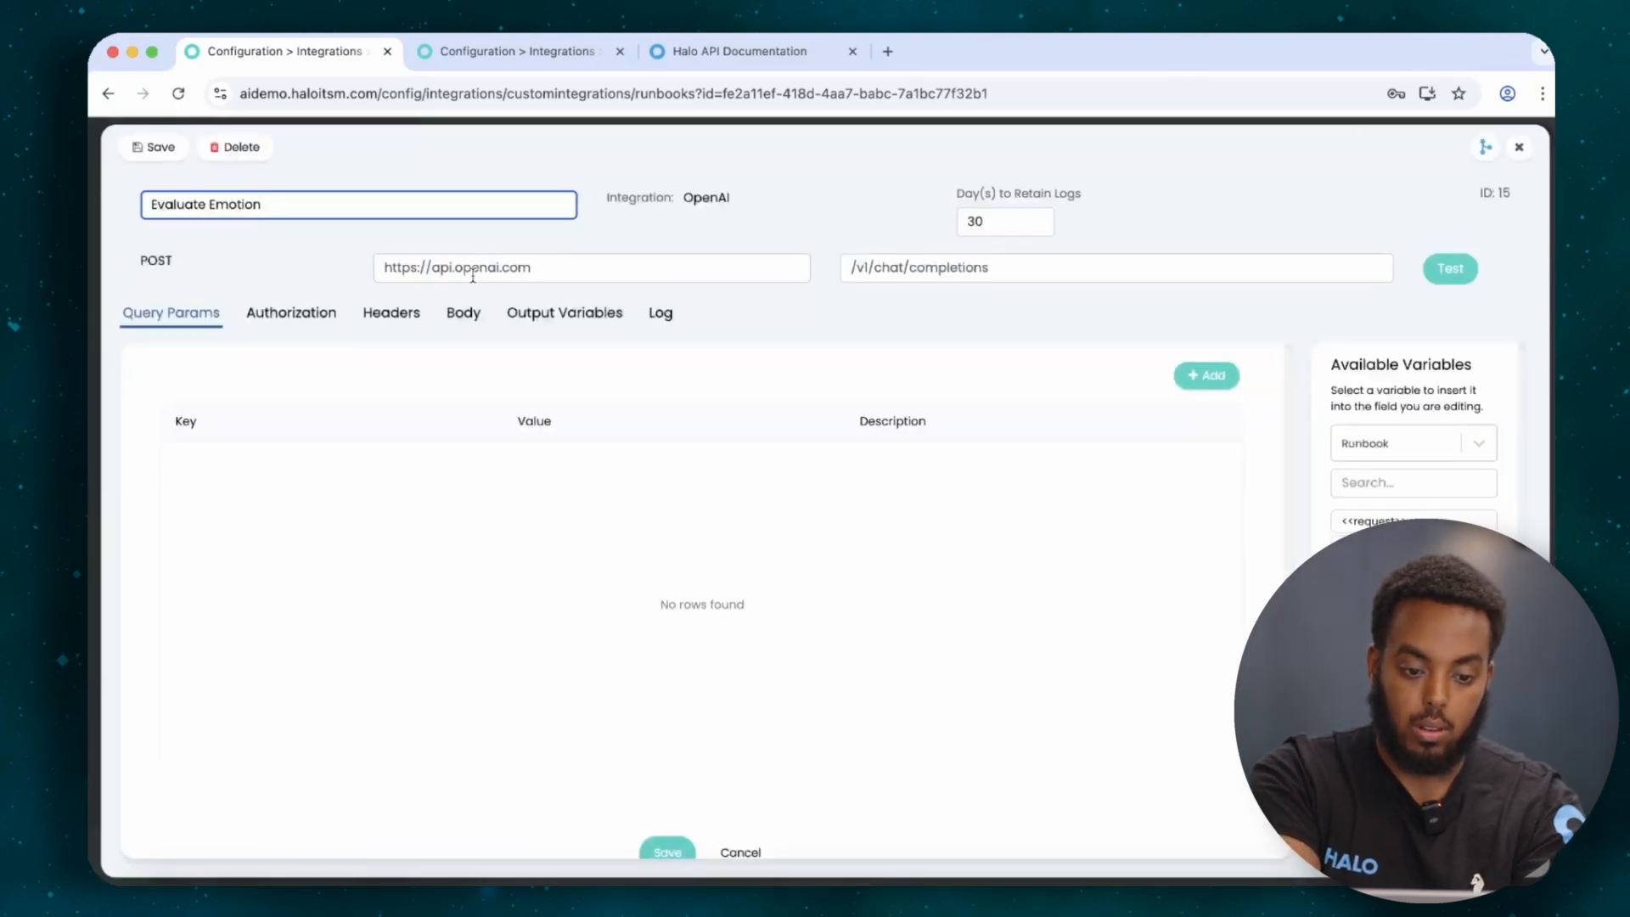
pyautogui.click(464, 312)
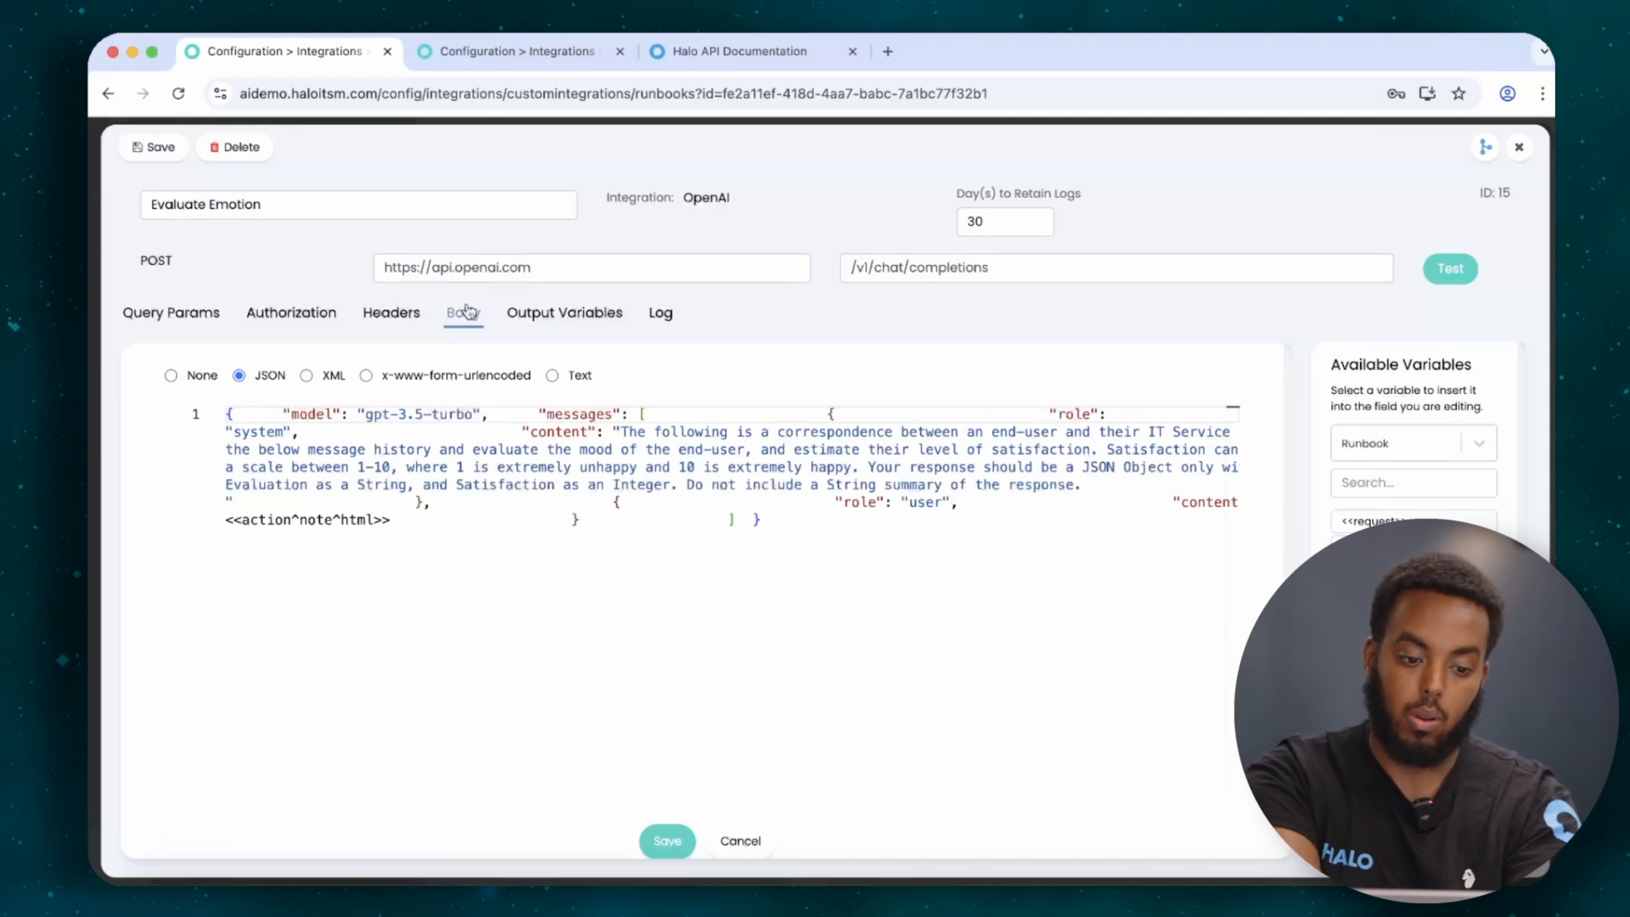
pyautogui.click(339, 415)
pyautogui.moveTo(361, 418); pyautogui.dragTo(500, 410)
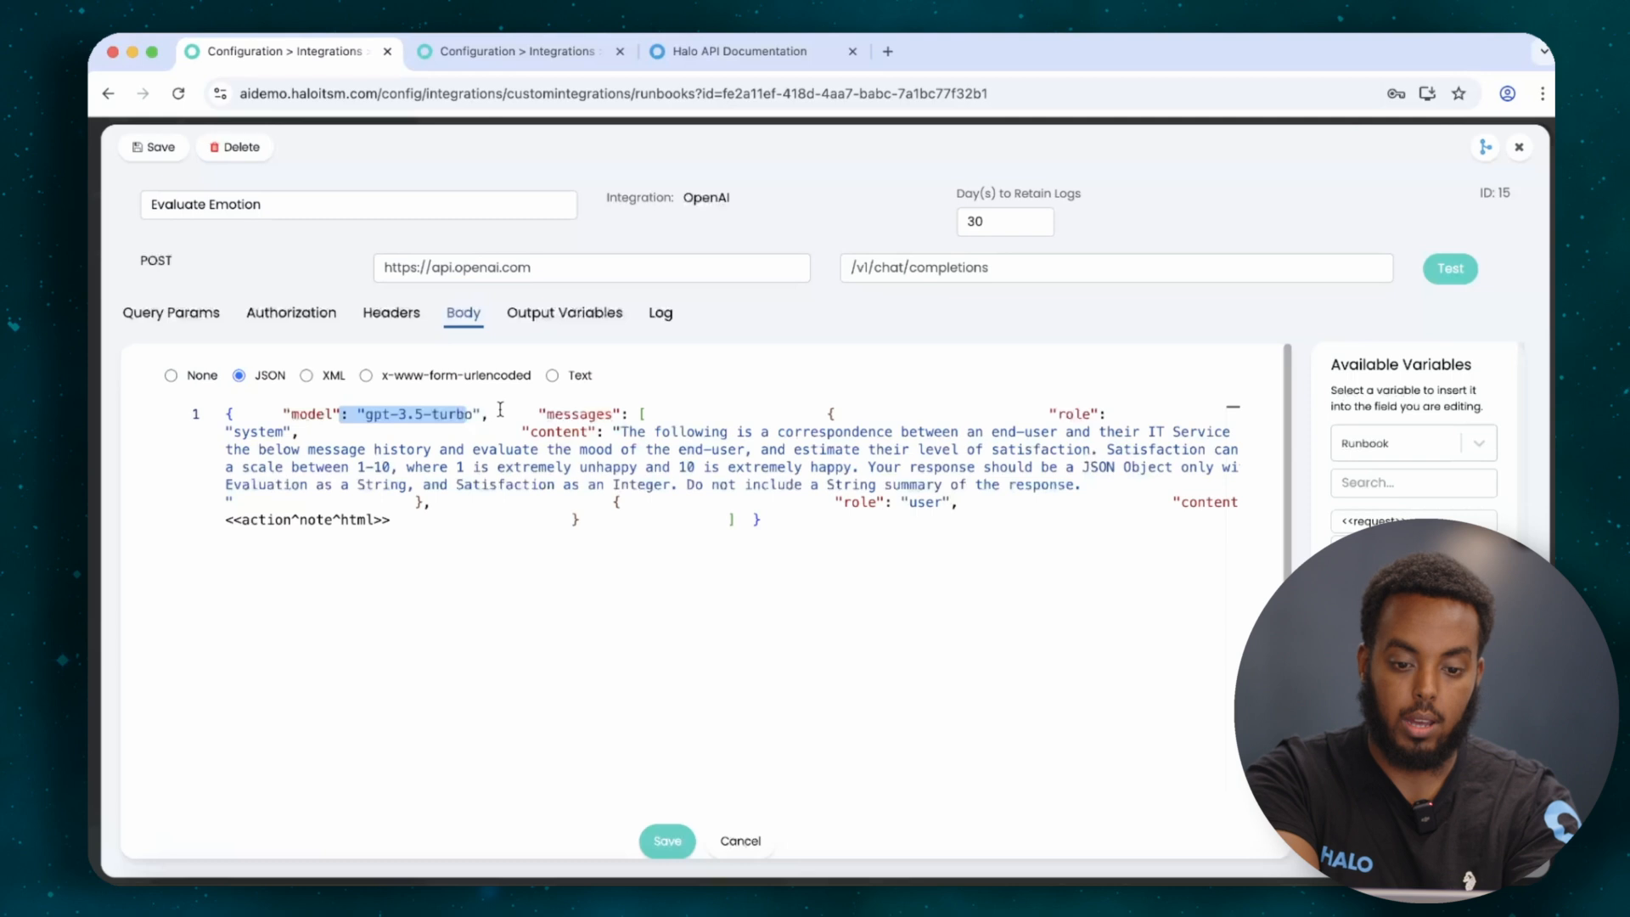
pyautogui.moveTo(1100, 264); pyautogui.dragTo(799, 267)
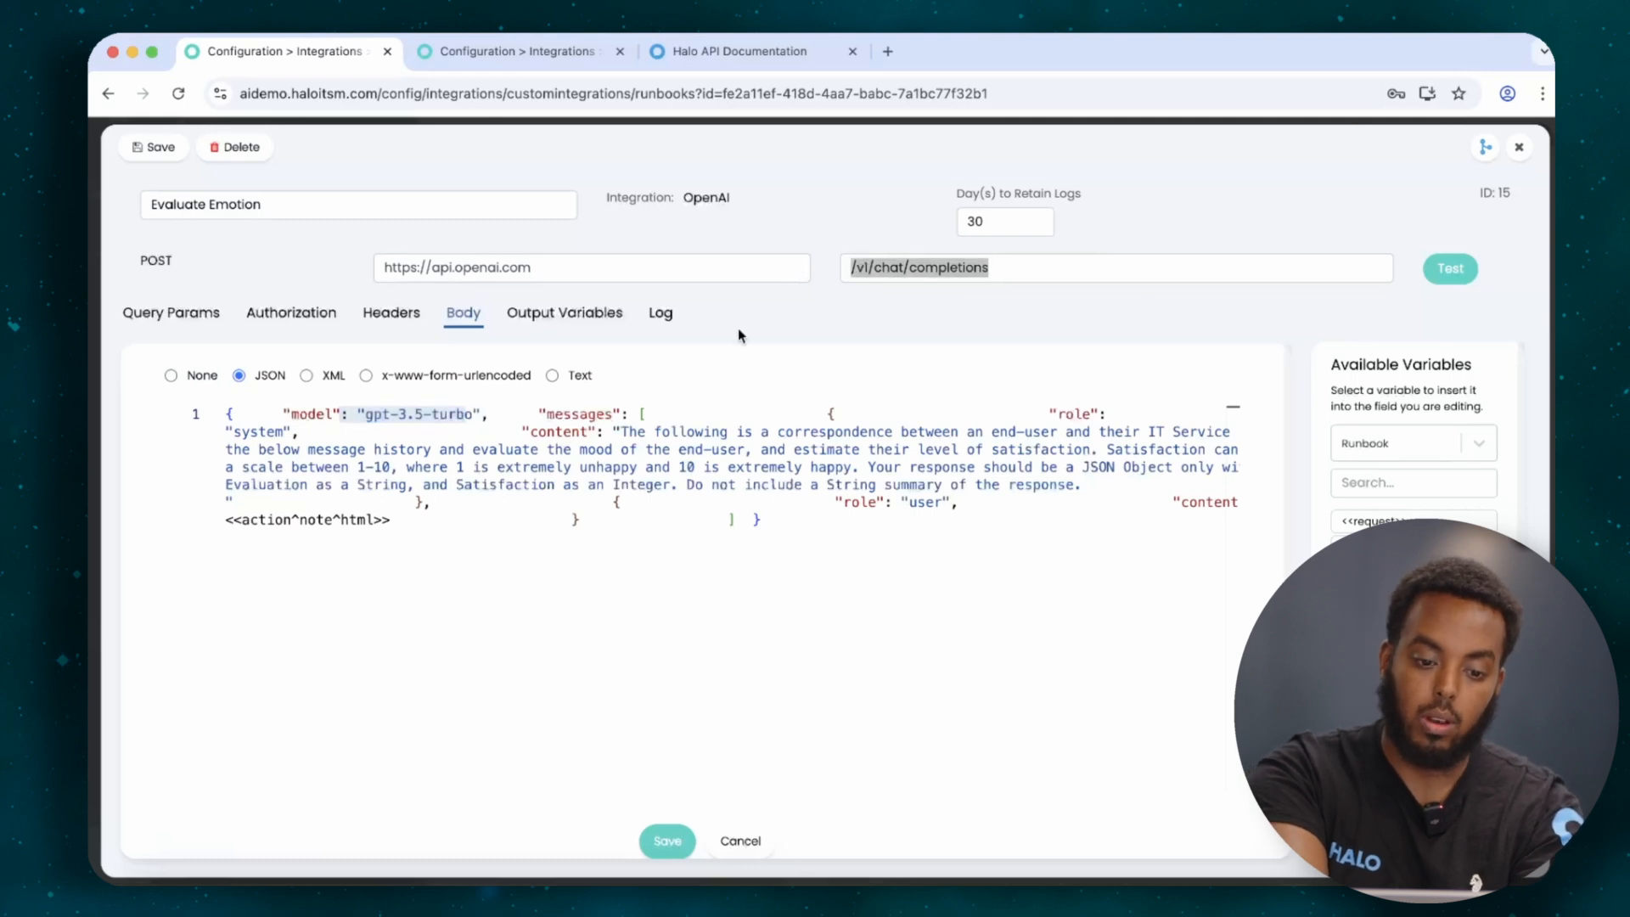
pyautogui.moveTo(565, 433); pyautogui.dragTo(1007, 483)
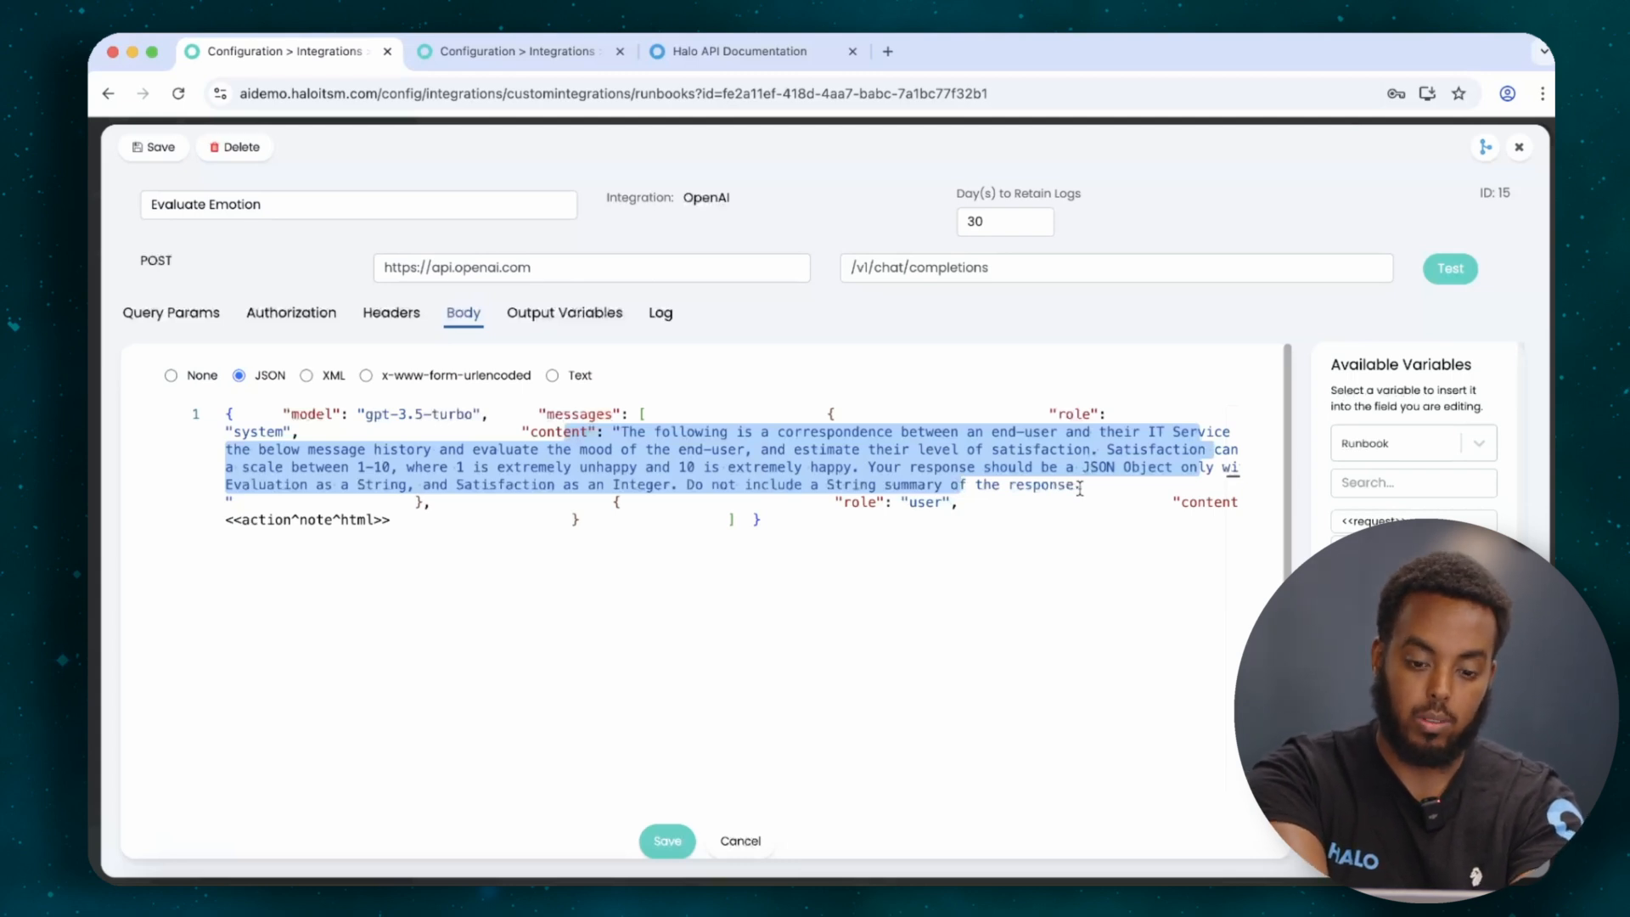
pyautogui.click(1219, 498)
# Highlight the action note variable, then close the method editor and the Step 1 panel.
pyautogui.click(313, 524)
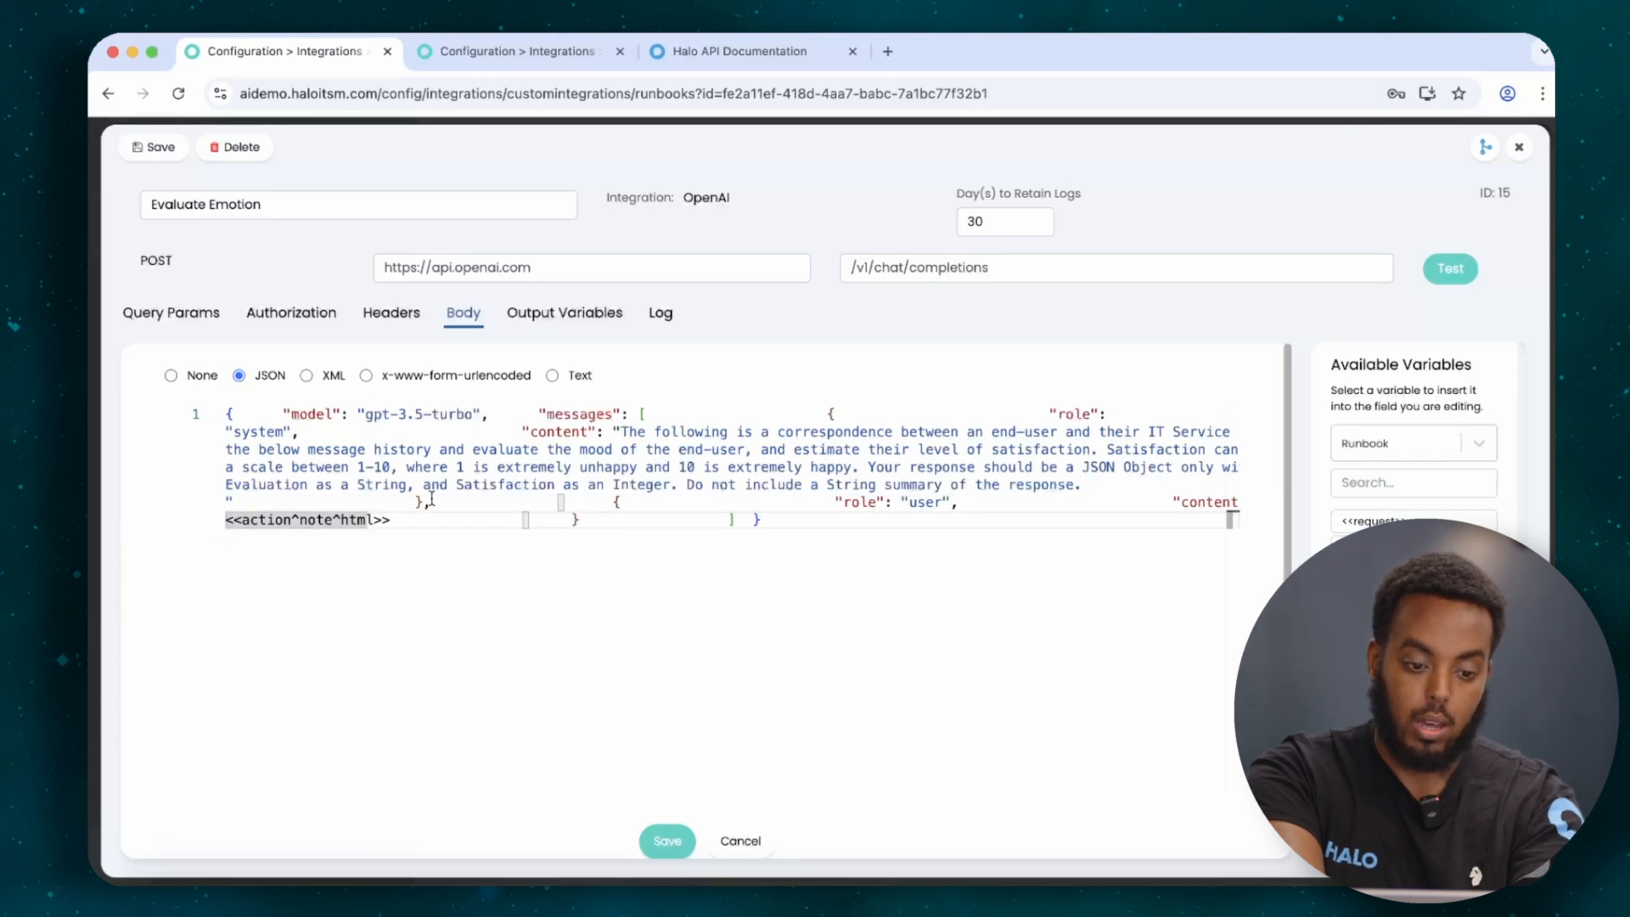
pyautogui.click(397, 519)
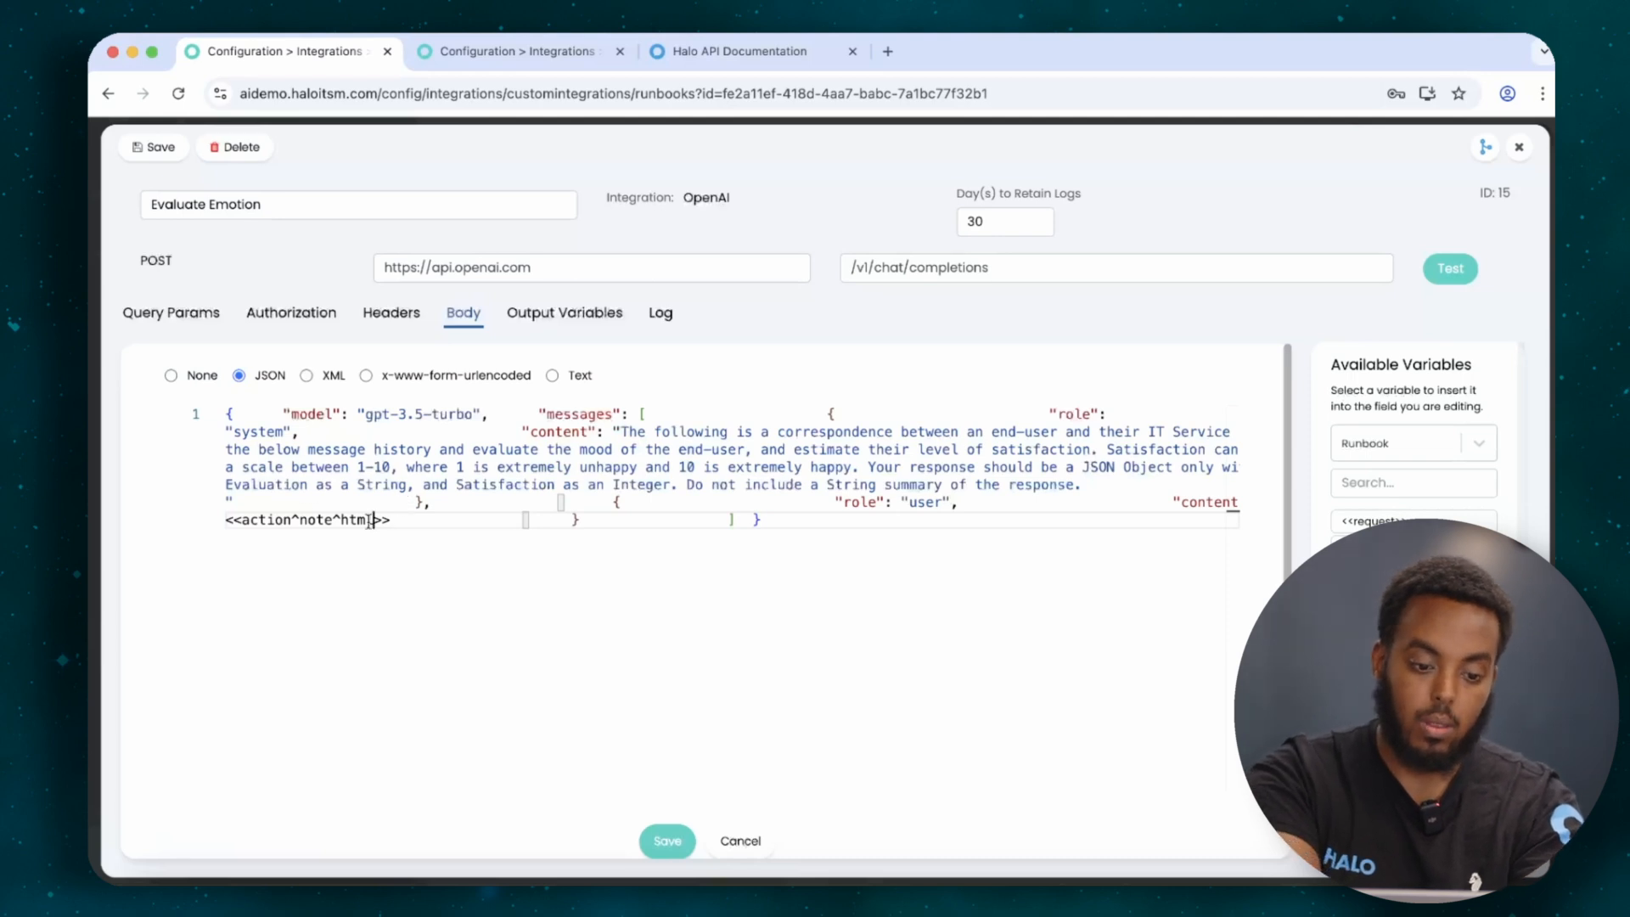
pyautogui.hotkey('shift', 'Home')
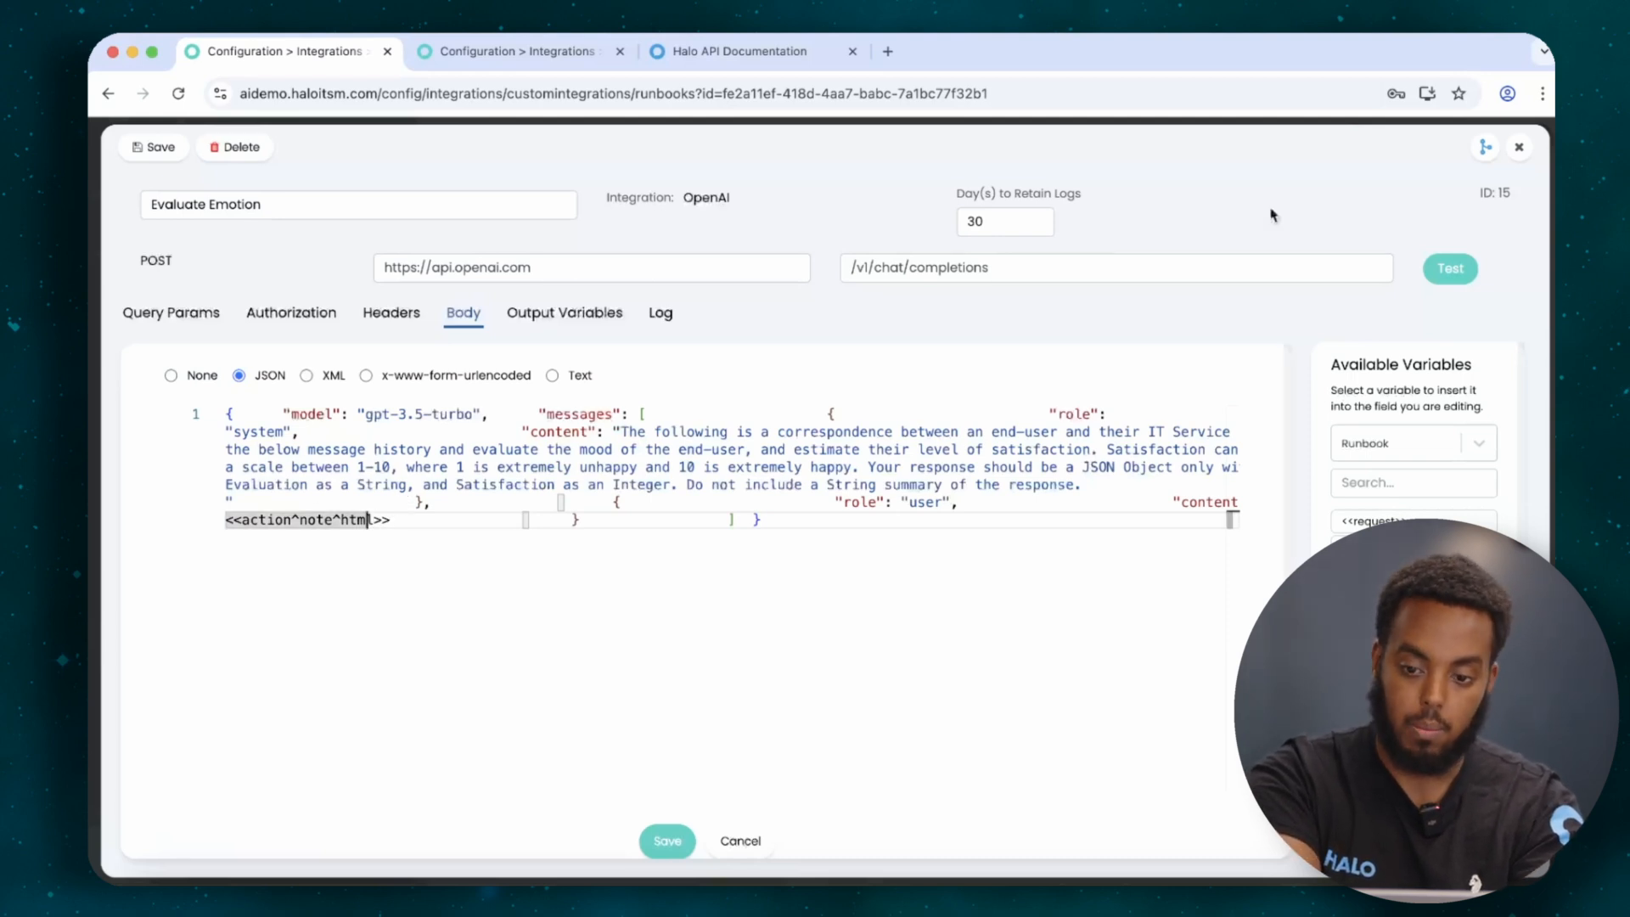
pyautogui.click(1515, 150)
pyautogui.click(1516, 144)
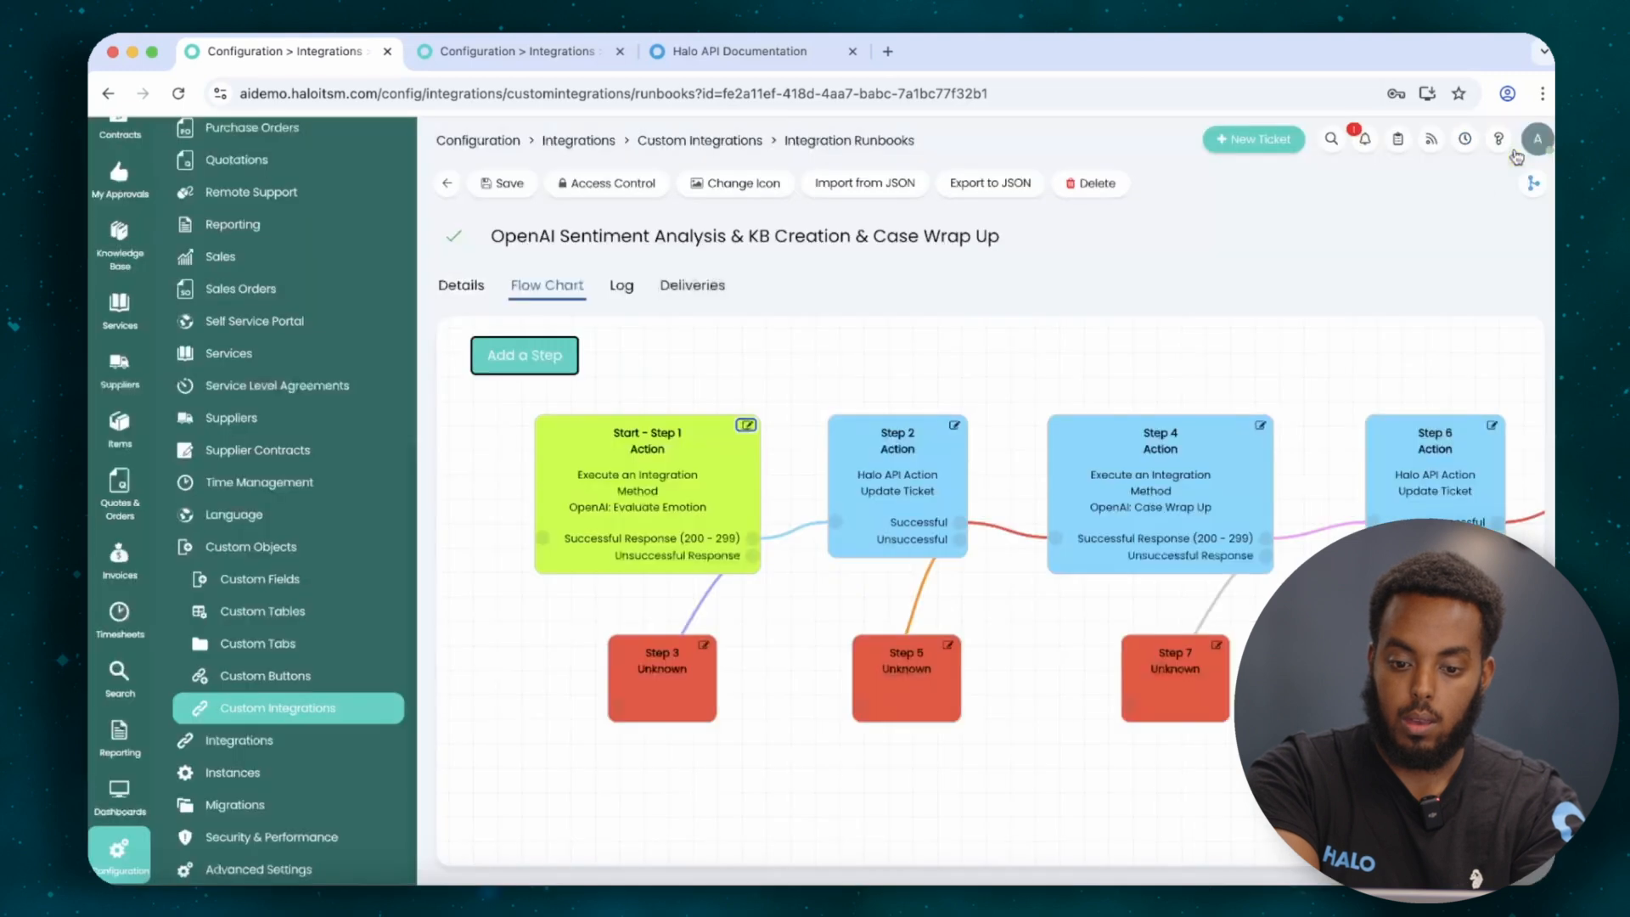
# Open Step 10's Create Knowledge Base Article Resolution method and show its JSON body.
pyautogui.moveTo(1318, 389)
pyautogui.mouseDown()
pyautogui.moveTo(689, 416)
pyautogui.moveTo(1214, 405)
pyautogui.mouseUp()
pyautogui.click(1218, 461)
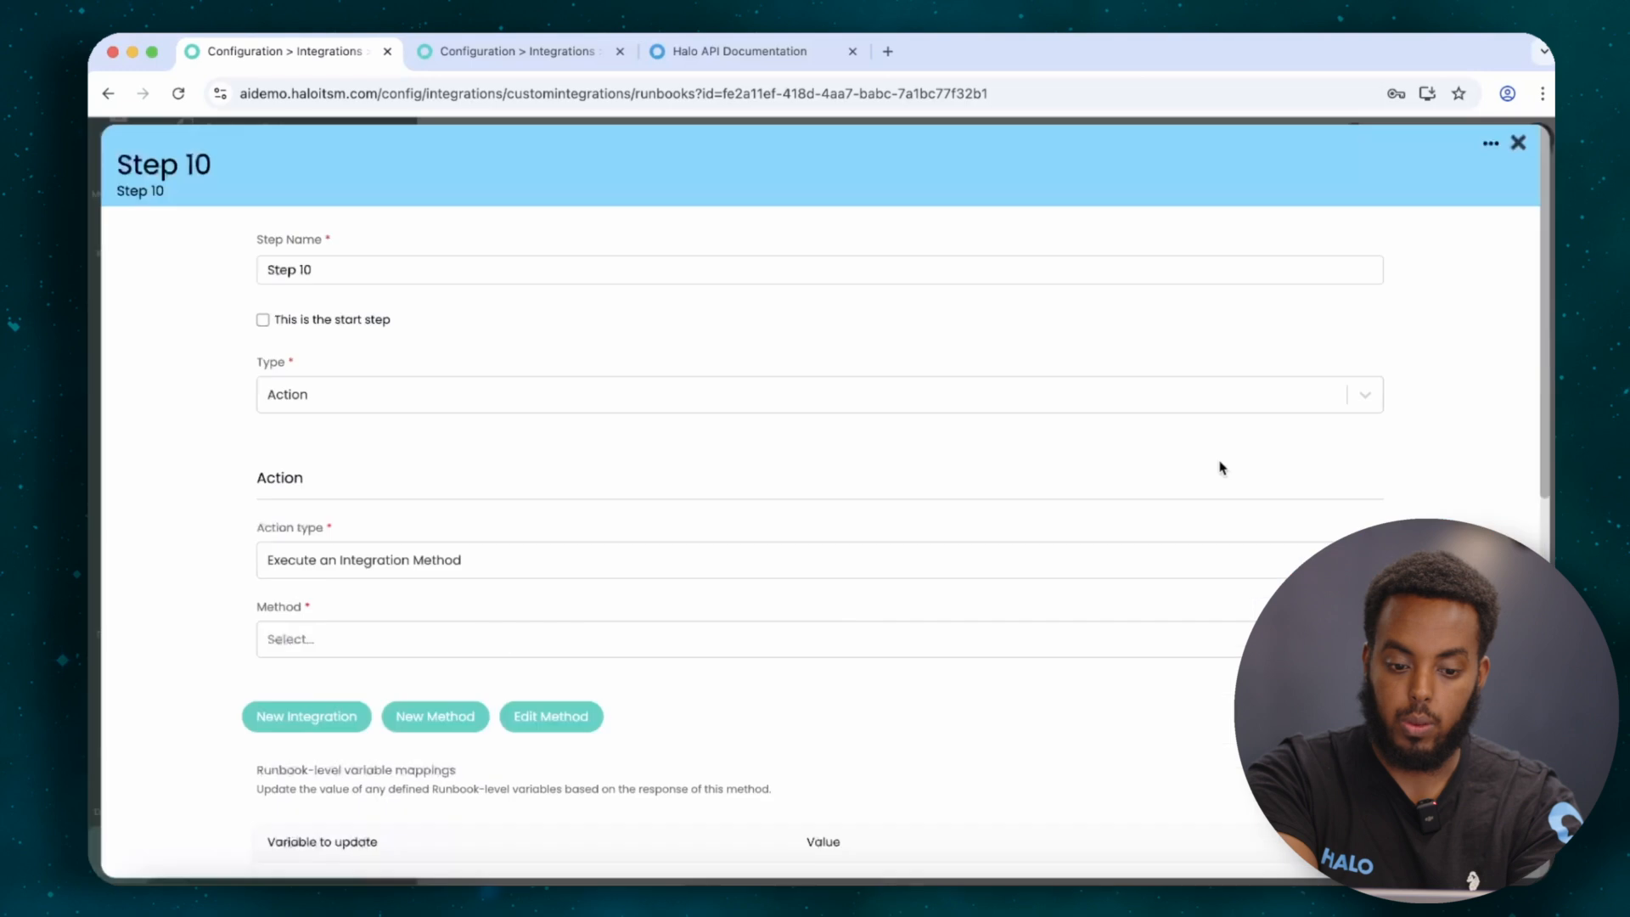
pyautogui.click(568, 729)
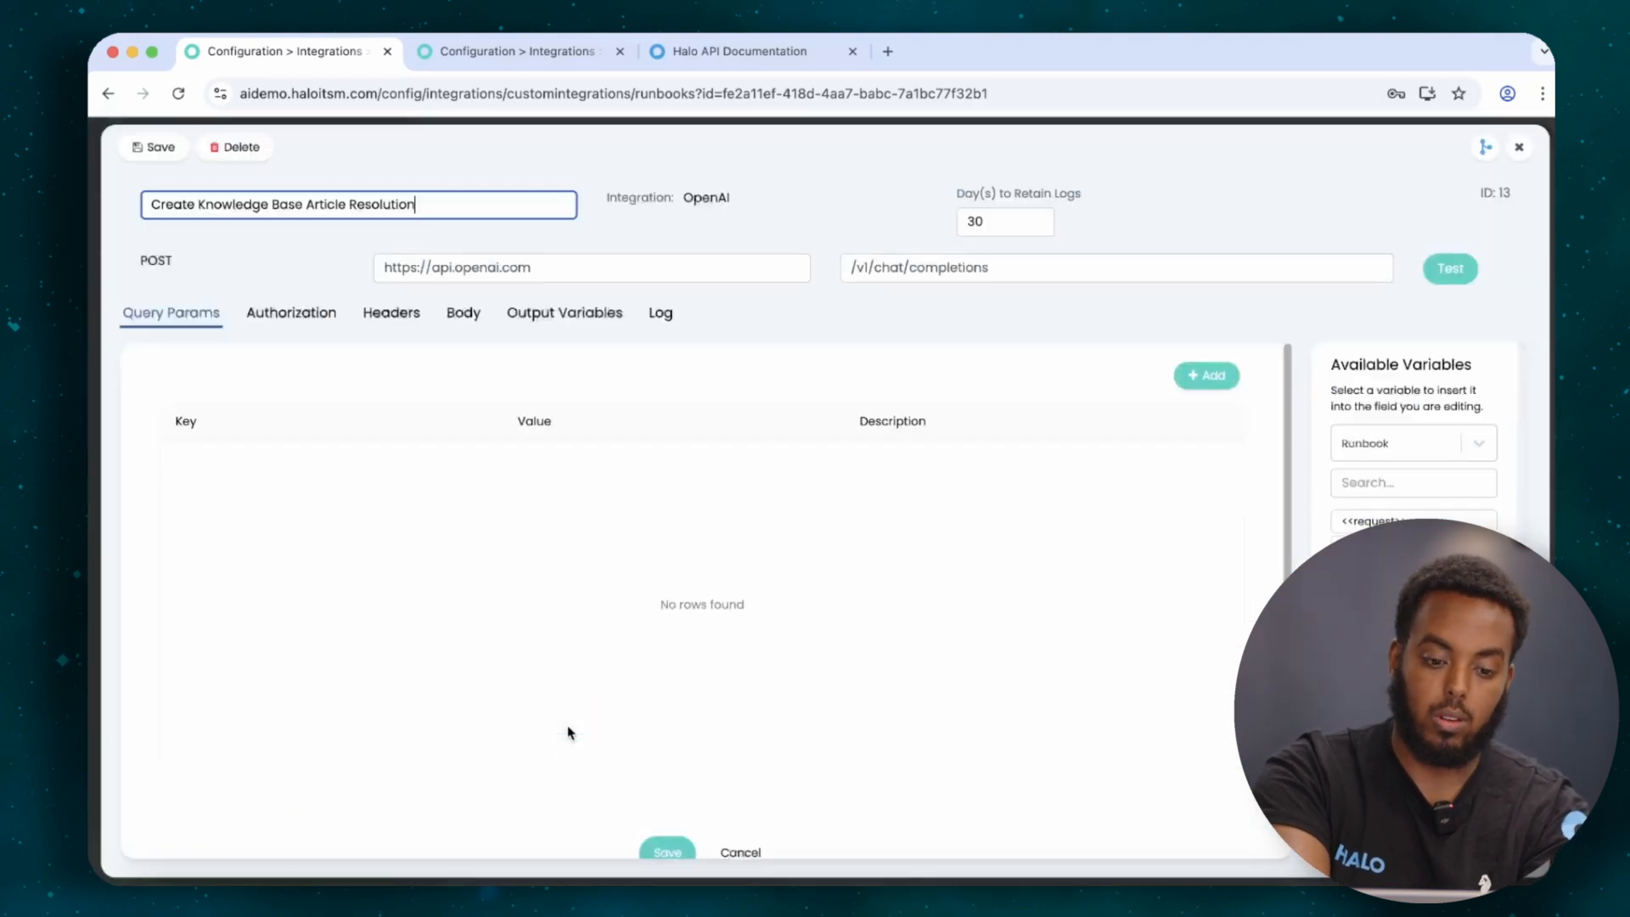
pyautogui.click(462, 316)
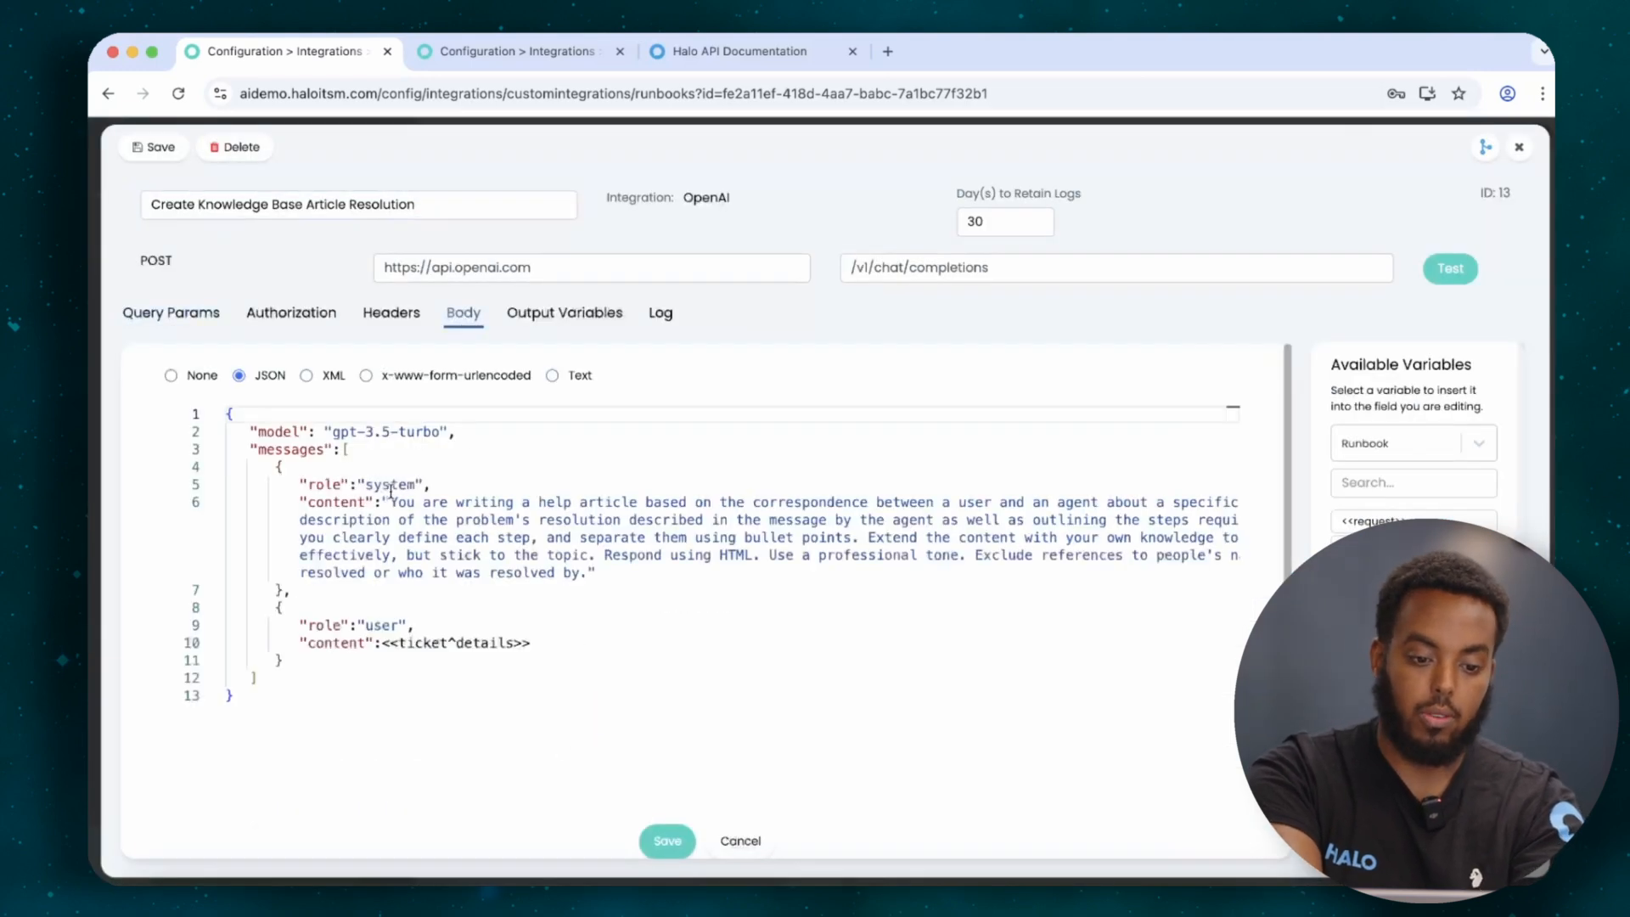
# Highlight the gpt-3.5-turbo model, the help-article system prompt and the <<ticket^details>> variable.
pyautogui.click(330, 429)
pyautogui.moveTo(330, 429); pyautogui.dragTo(423, 432)
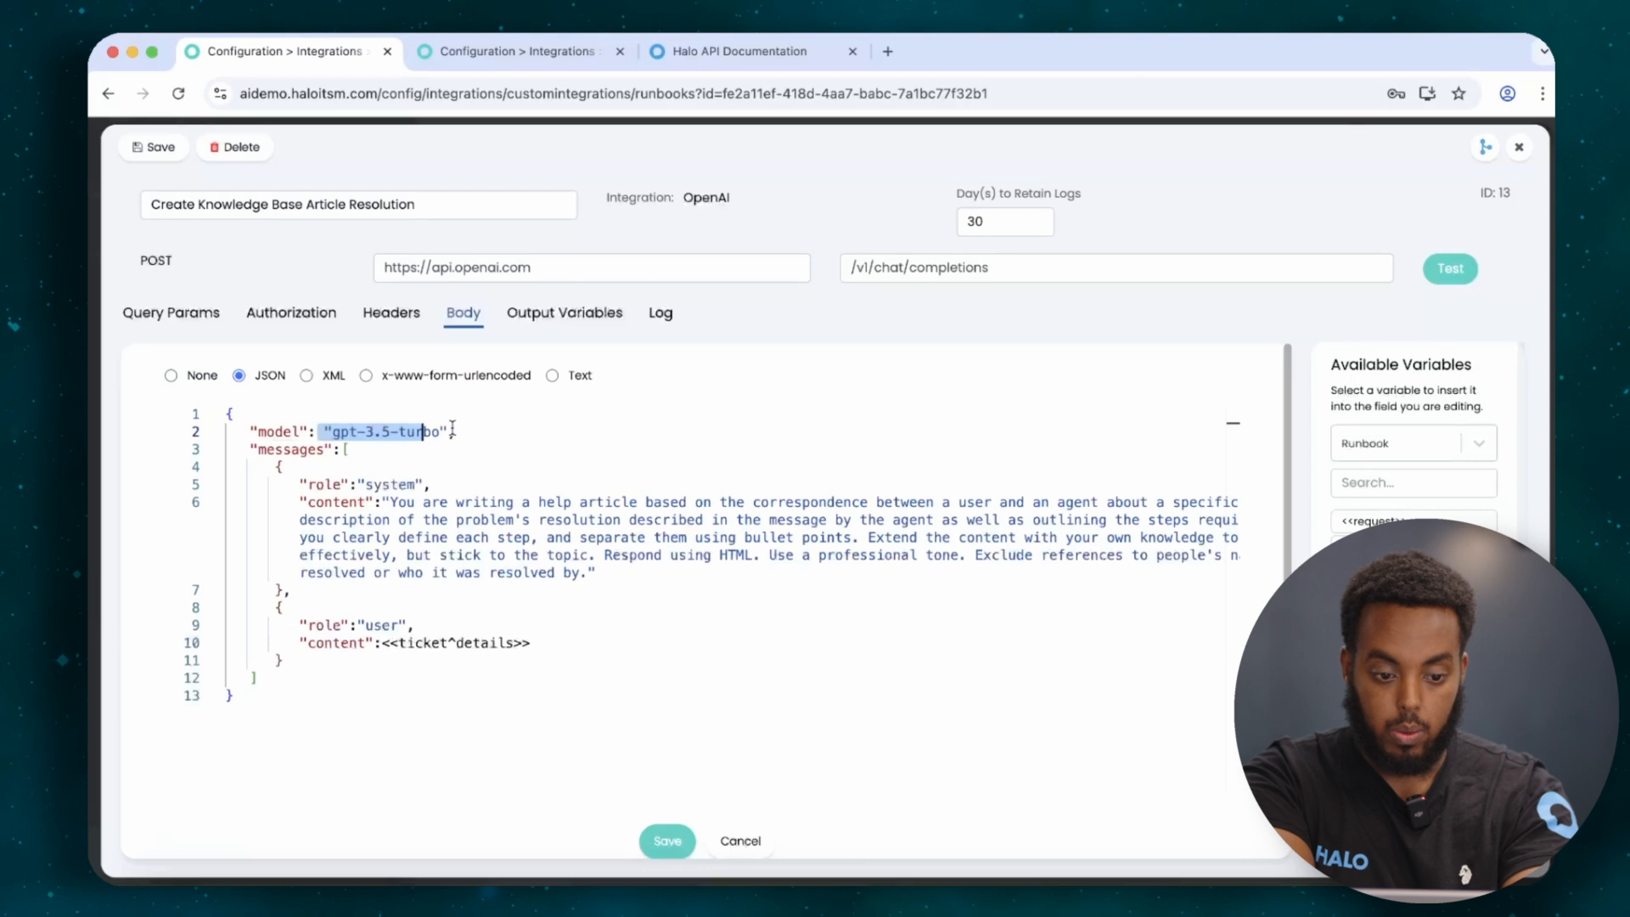
pyautogui.moveTo(383, 502); pyautogui.dragTo(594, 572)
pyautogui.click(486, 643)
pyautogui.moveTo(575, 643); pyautogui.dragTo(381, 642)
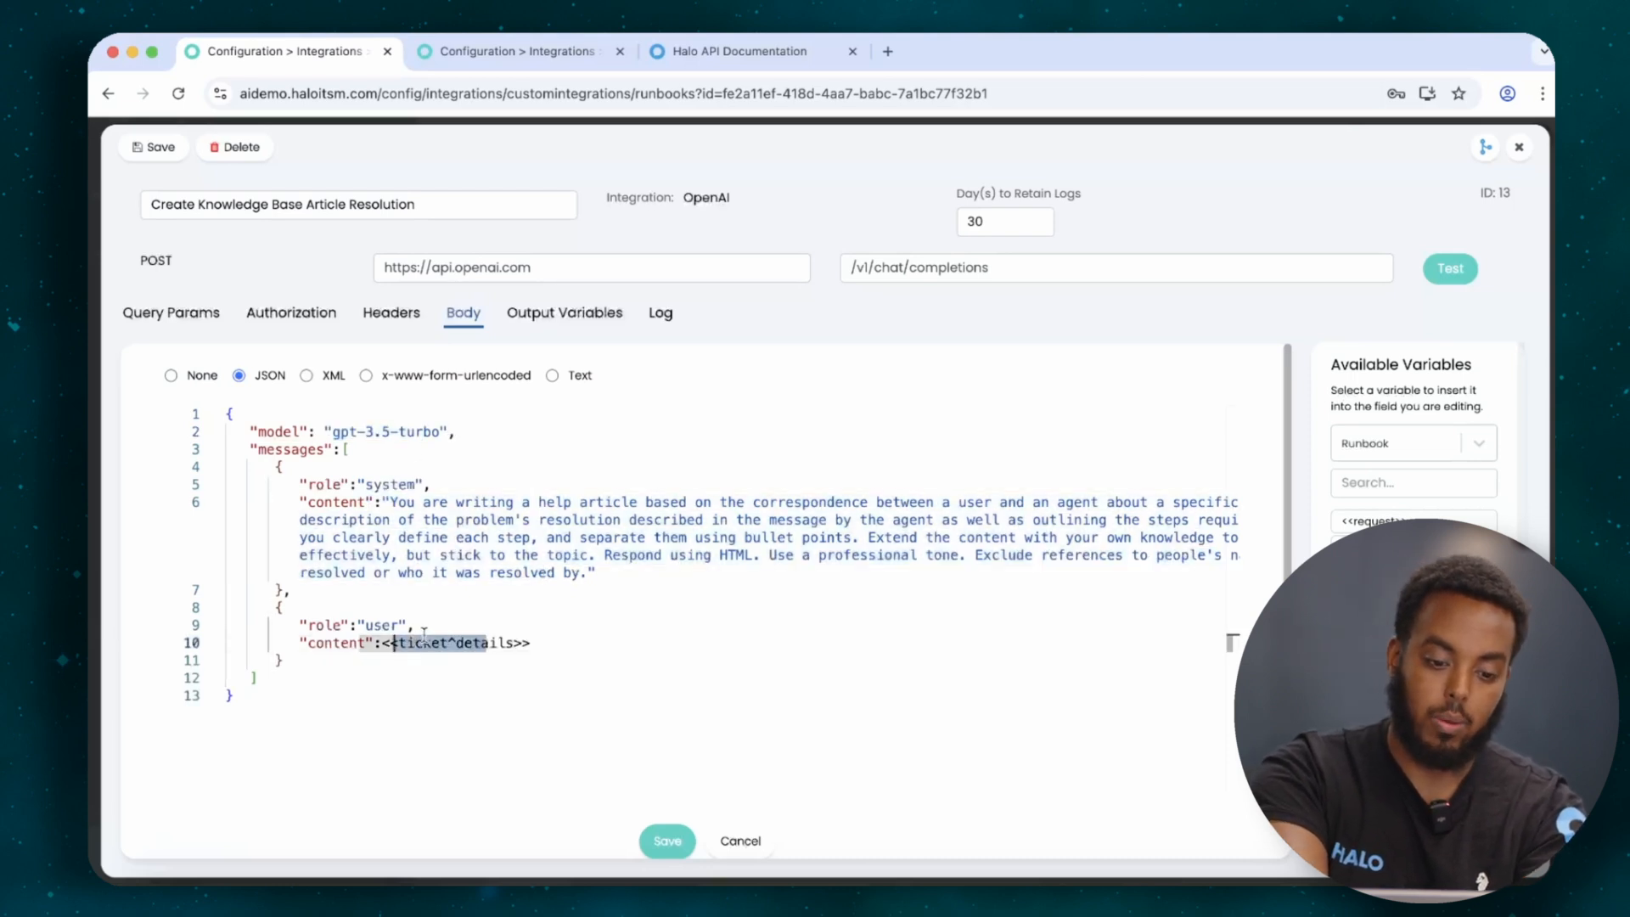